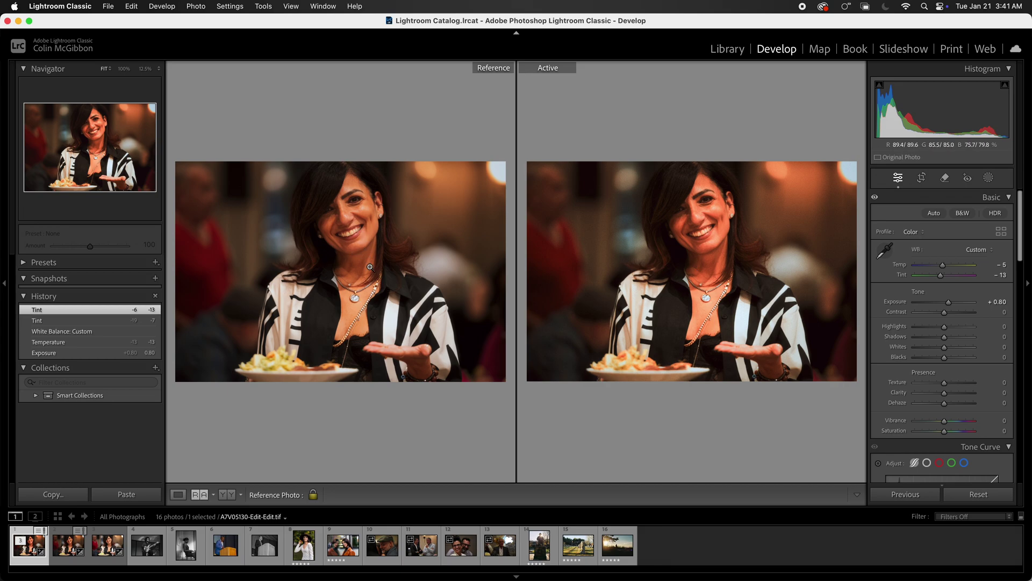
Compare the woman's facial skin tones up close in the reference and active photos, and return both to the fitted view.
left_click(357, 202)
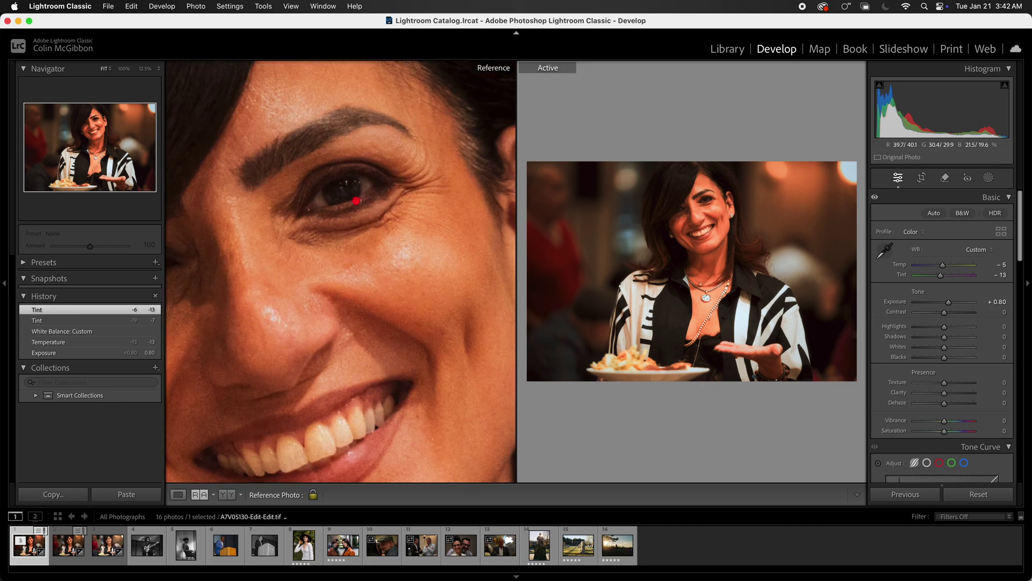
left_click(709, 201)
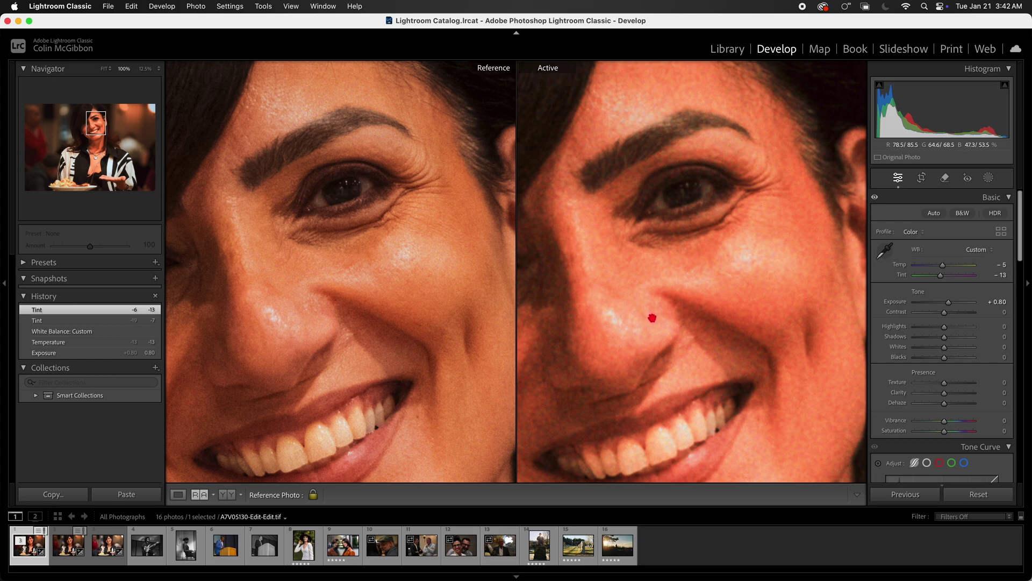
left_click(656, 300)
left_click(486, 271)
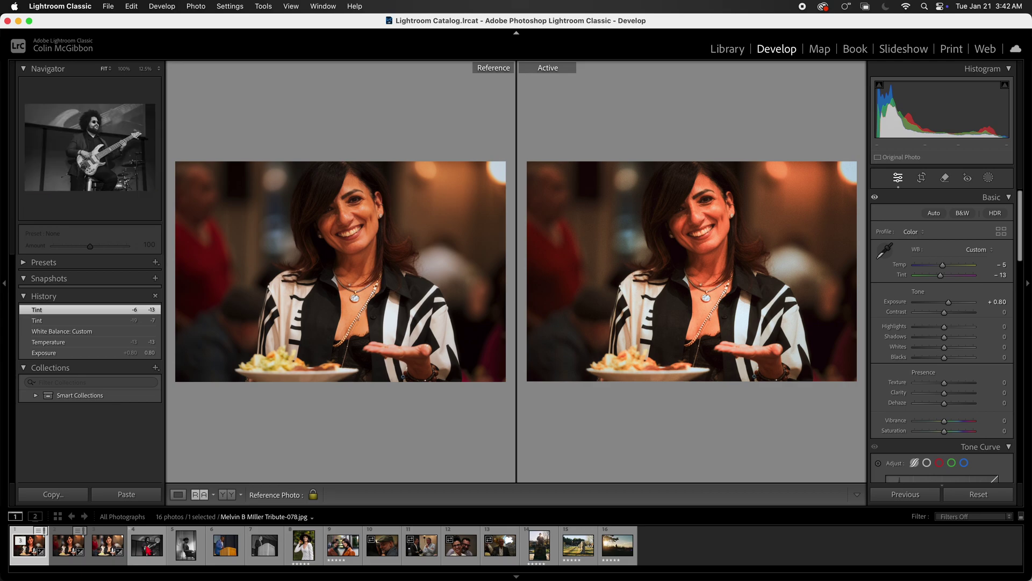
Open the black-and-white bass guitarist photo on its own in Loupe view and set its Exposure to +0.55.
left_click(147, 546)
left_click(184, 495)
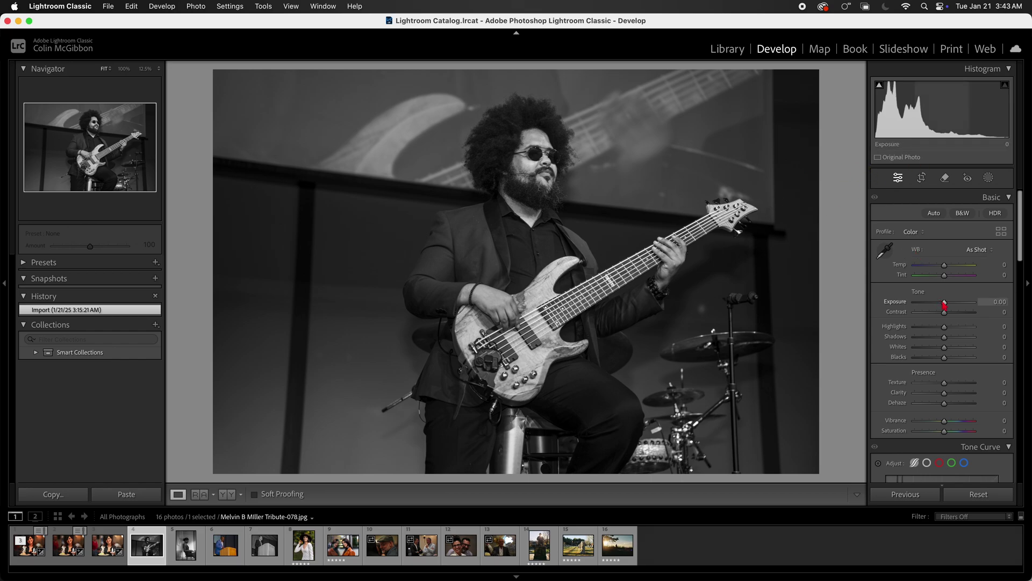
left_click_drag(945, 304, 948, 306)
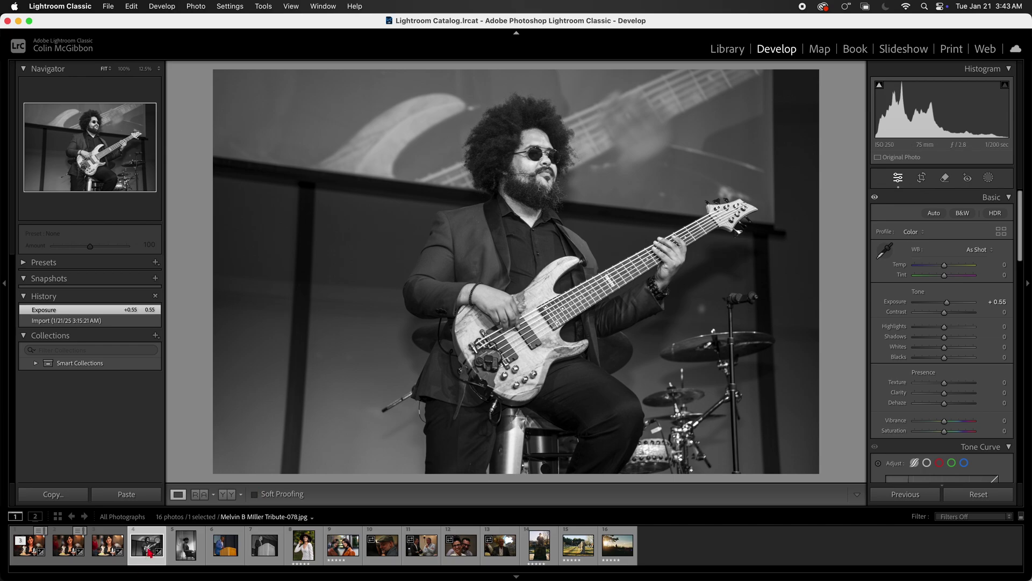
right_click(149, 552)
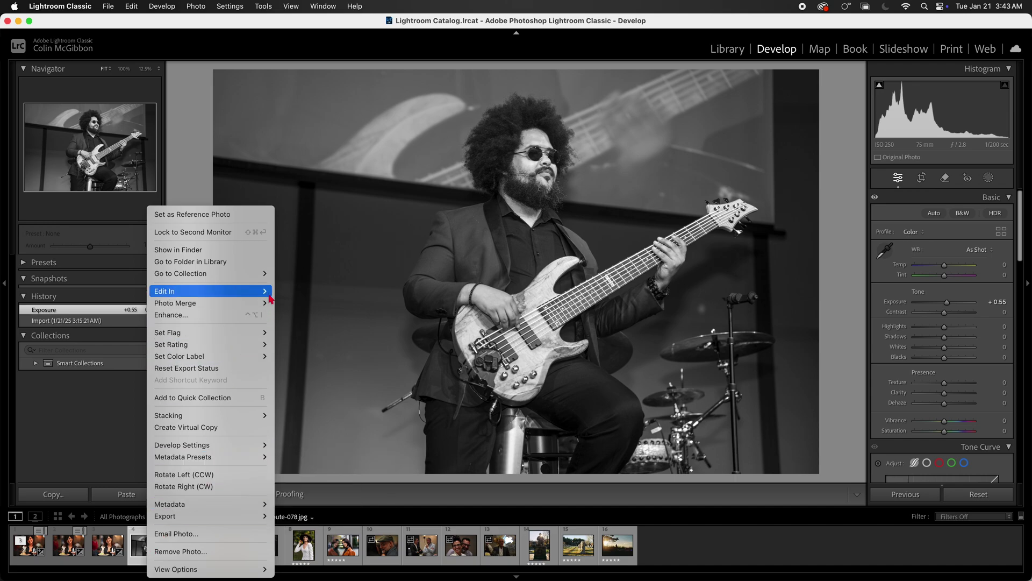
mouse_move(250, 293)
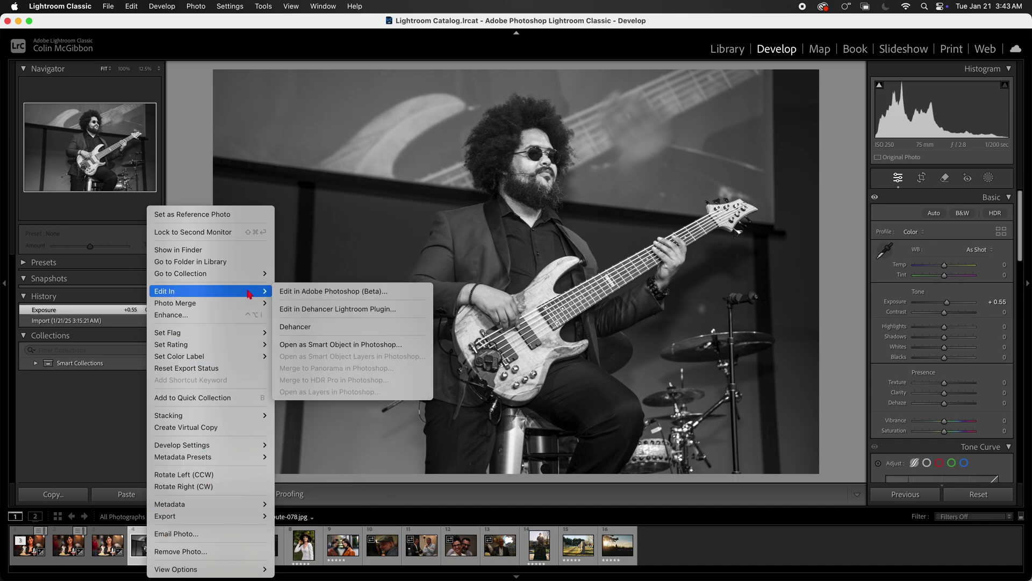
left_click(318, 317)
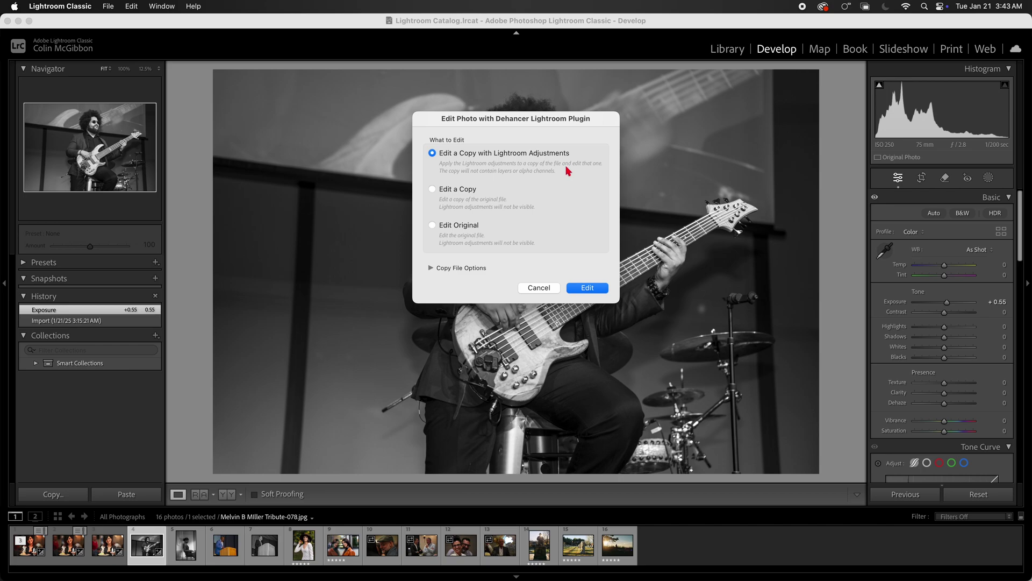
left_click(537, 288)
Review the copy file options for editing the guitarist photo in Dehancer, and close the dialog without editing.
right_click(150, 545)
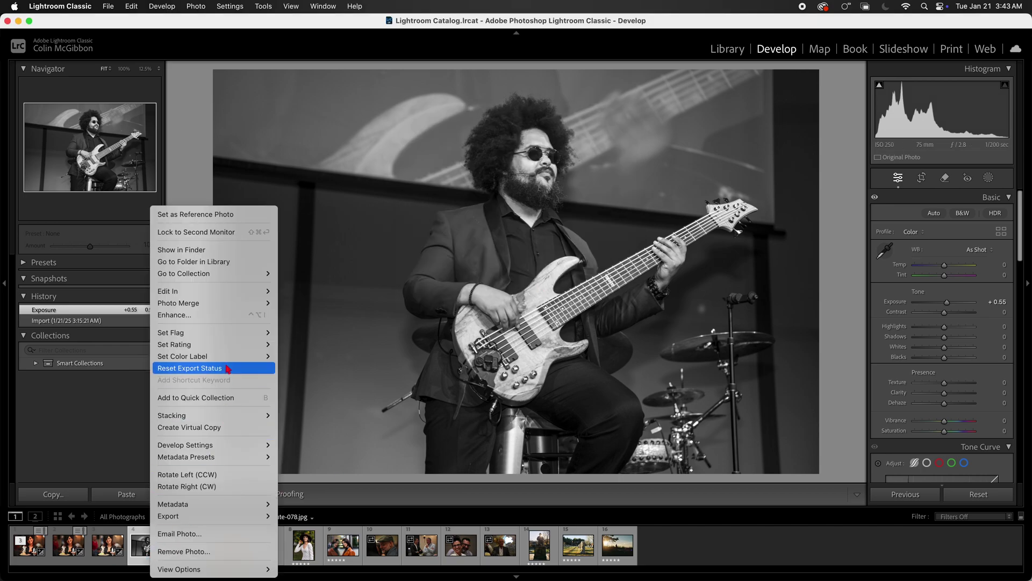
mouse_move(240, 296)
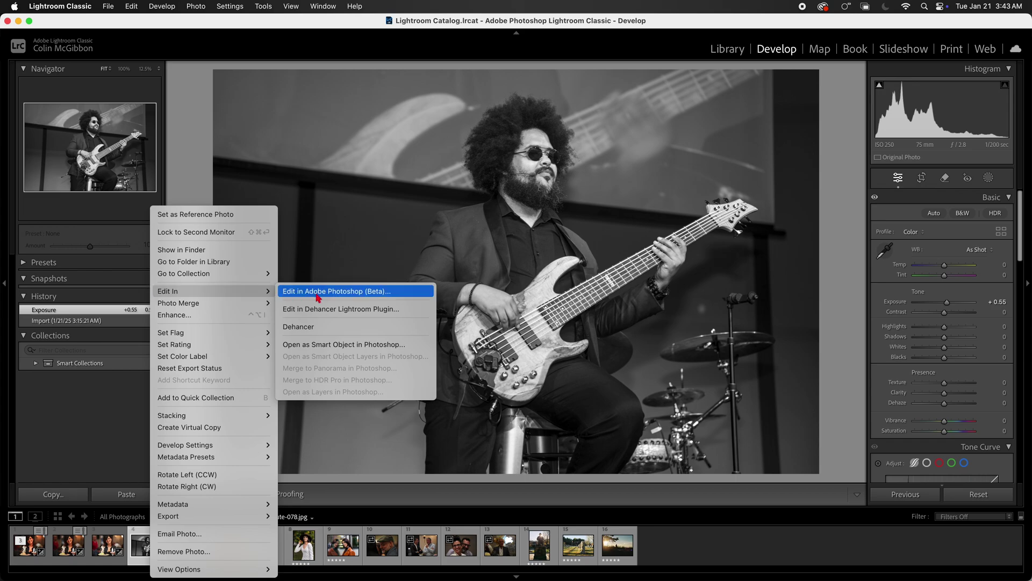
left_click(306, 328)
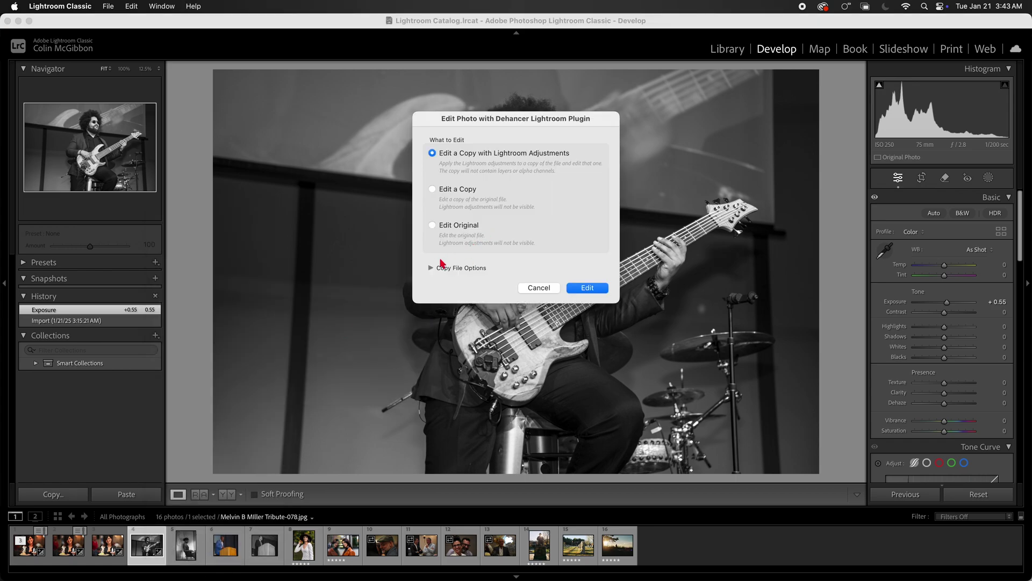
left_click(431, 268)
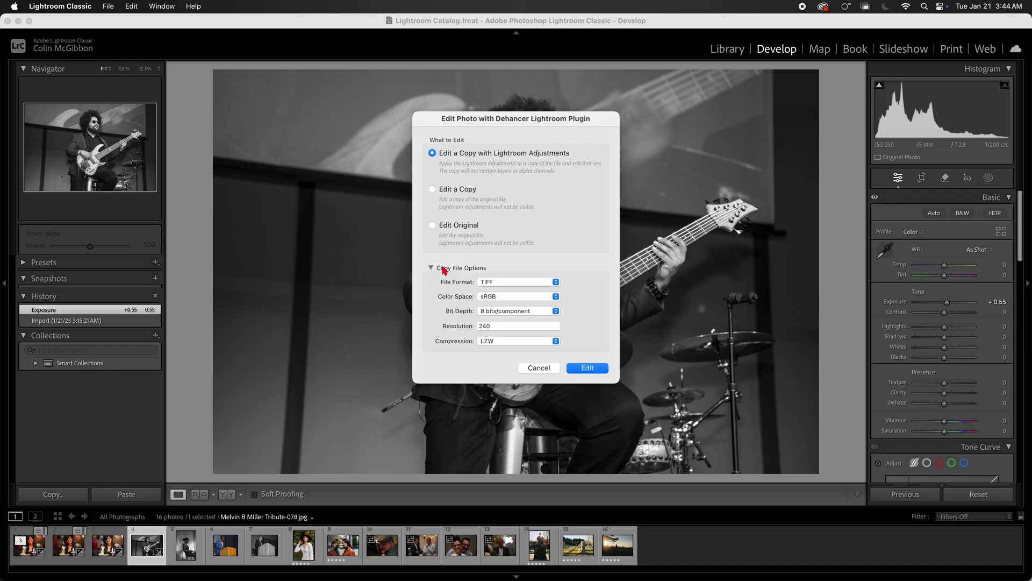
left_click(538, 367)
Send a copy of the guitarist photo with Lightroom adjustments to the Dehancer Lightroom Plugin and make its window full screen.
right_click(153, 547)
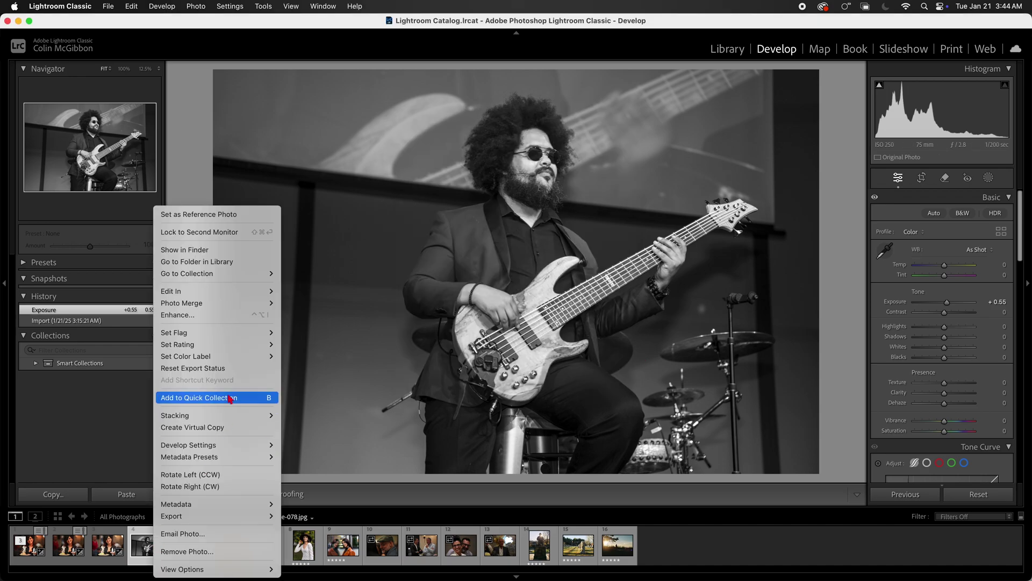
mouse_move(245, 292)
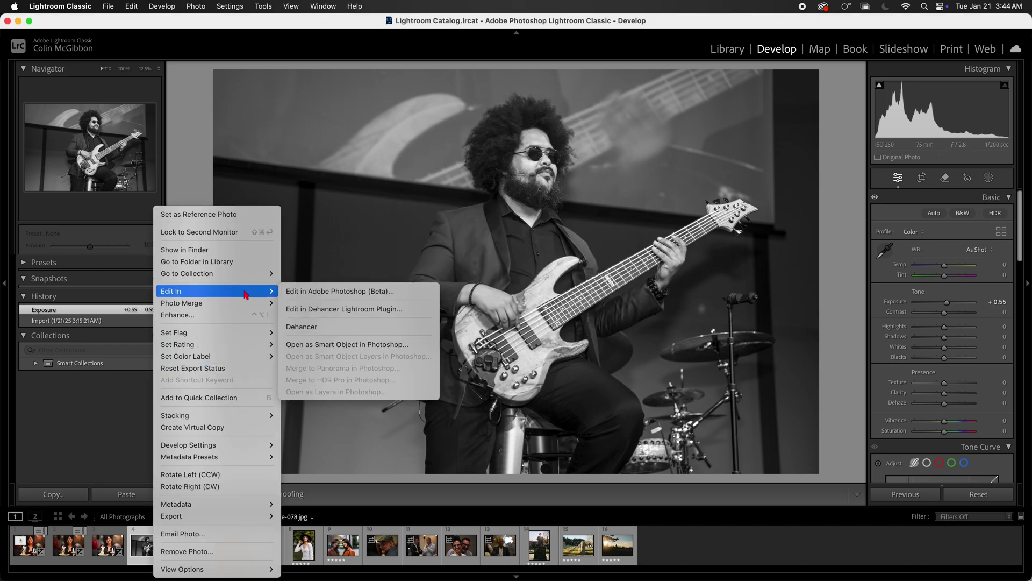
left_click(326, 310)
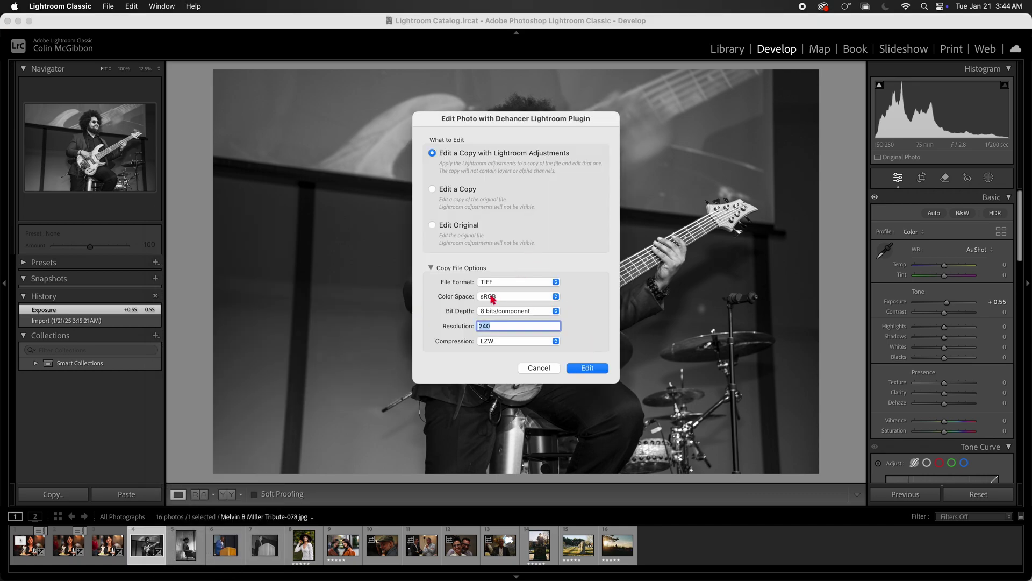
left_click(431, 268)
left_click(588, 288)
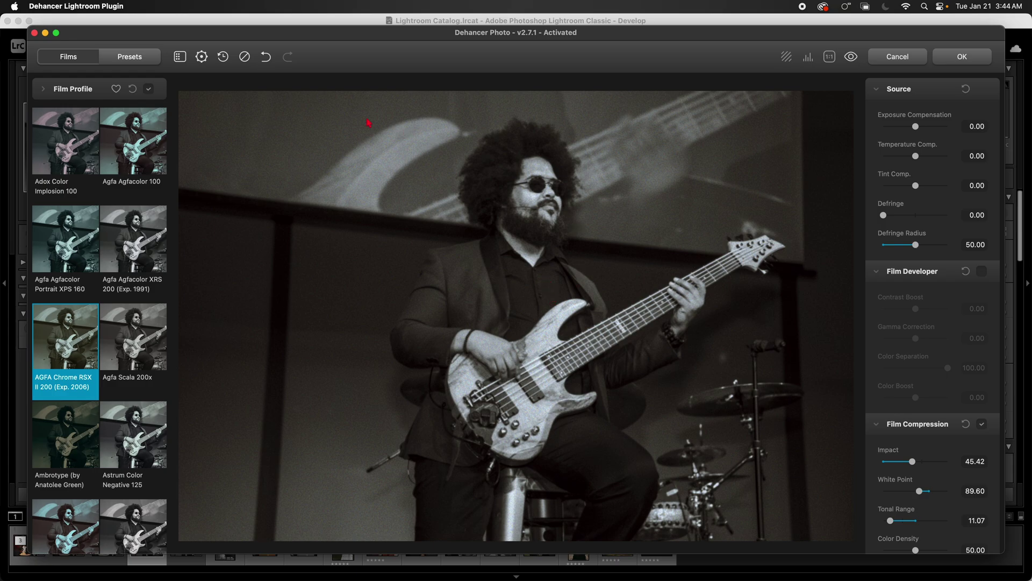
left_click(56, 33)
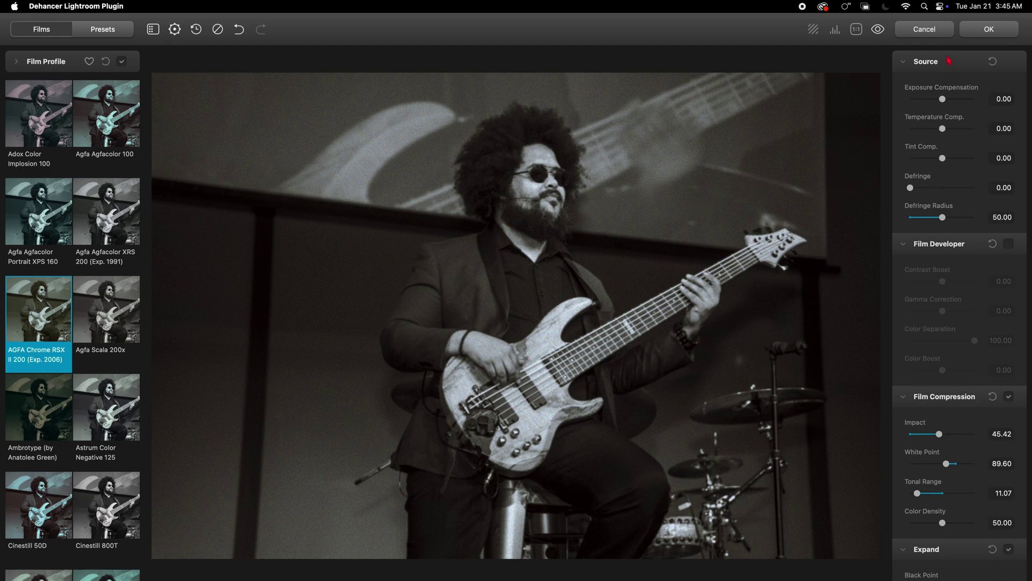
Compare the guitarist photo before and after the film look, and check it at 100% and fitted zoom.
left_click(881, 32)
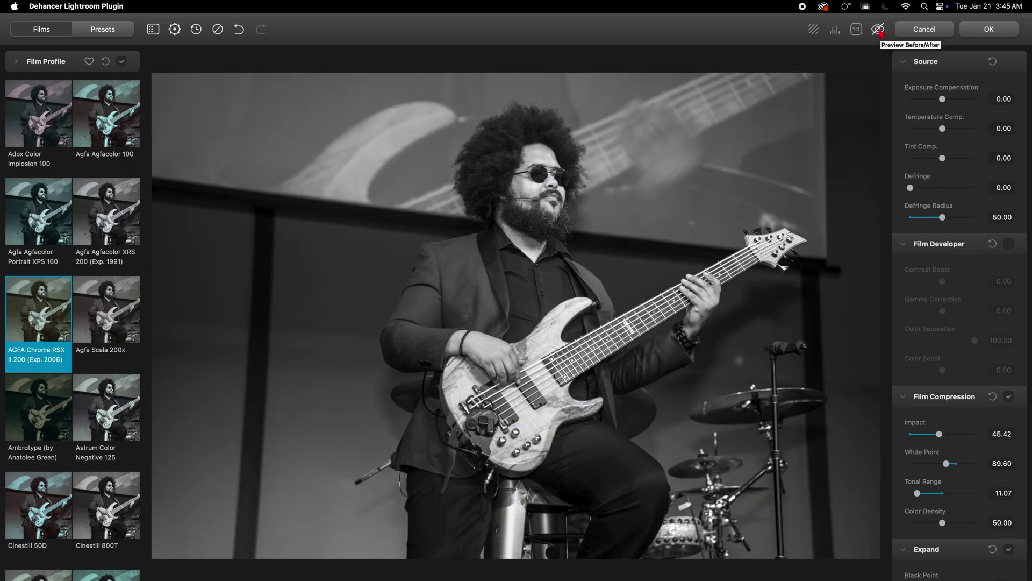
left_click(879, 30)
left_click(880, 30)
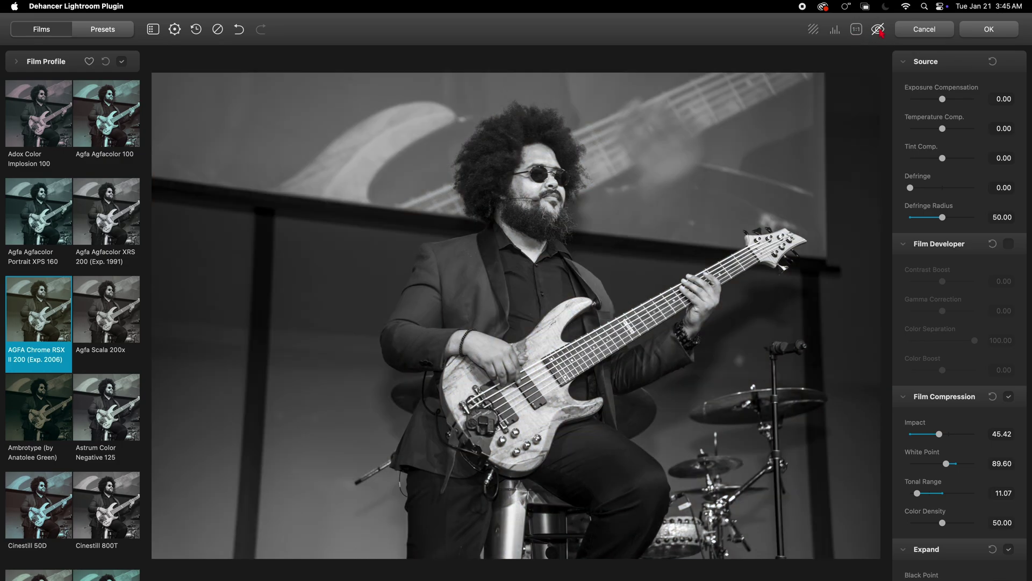
left_click(880, 30)
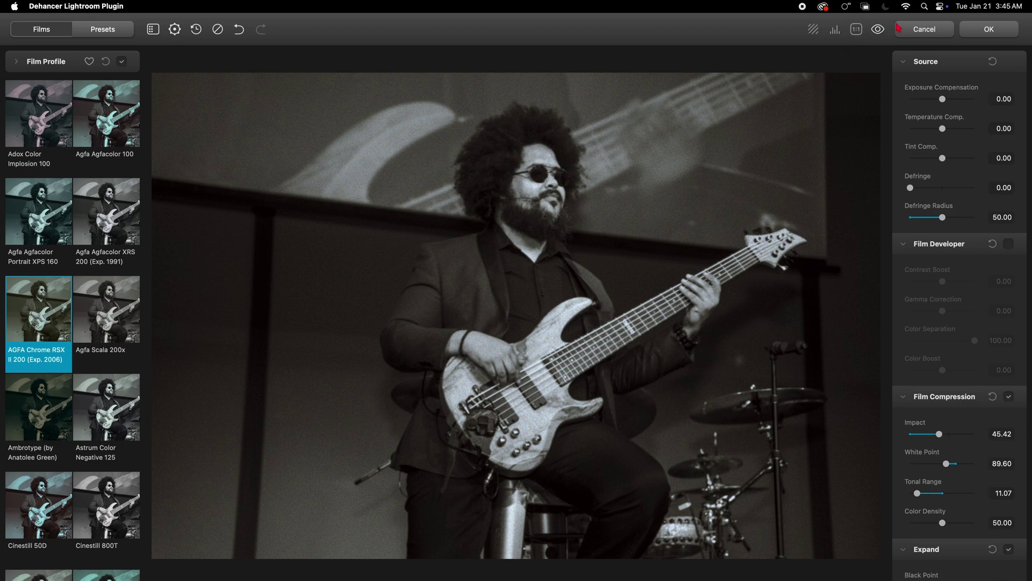
left_click(879, 30)
left_click(879, 30)
left_click(856, 31)
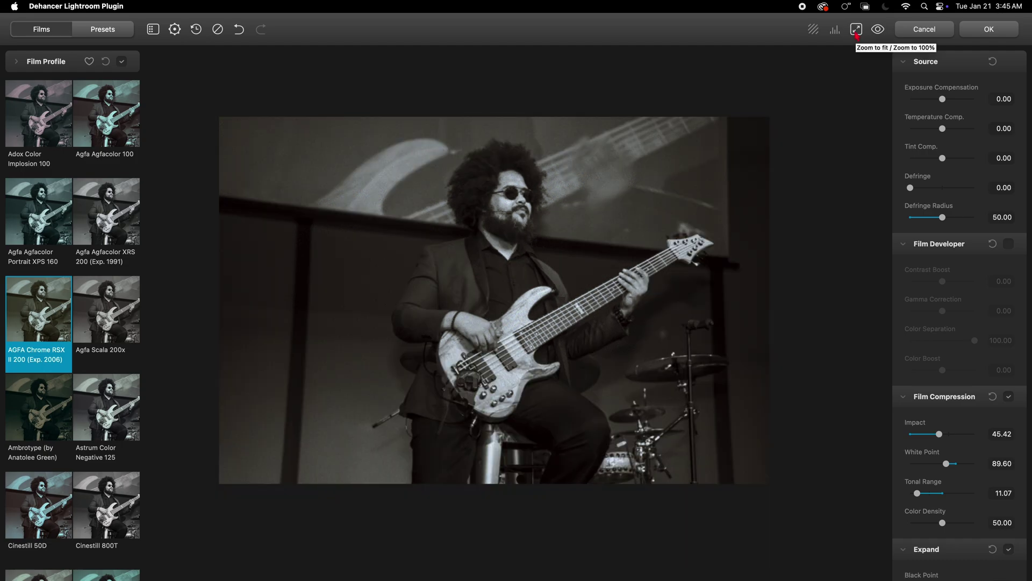
left_click(856, 30)
Show the histogram and reset the Source settings after trying an Exposure Compensation of 0.31.
left_click(834, 30)
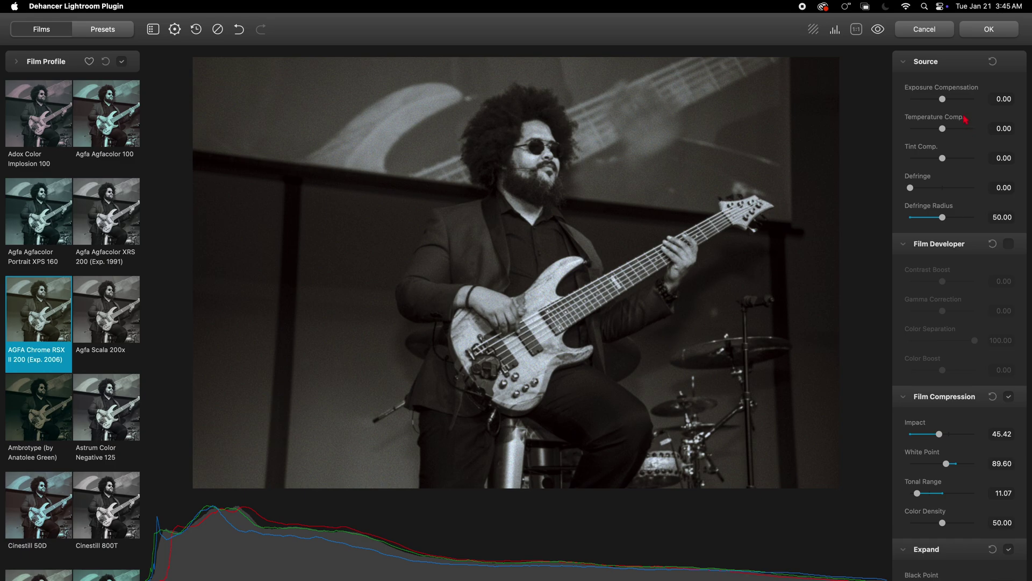
left_click_drag(948, 106, 948, 106)
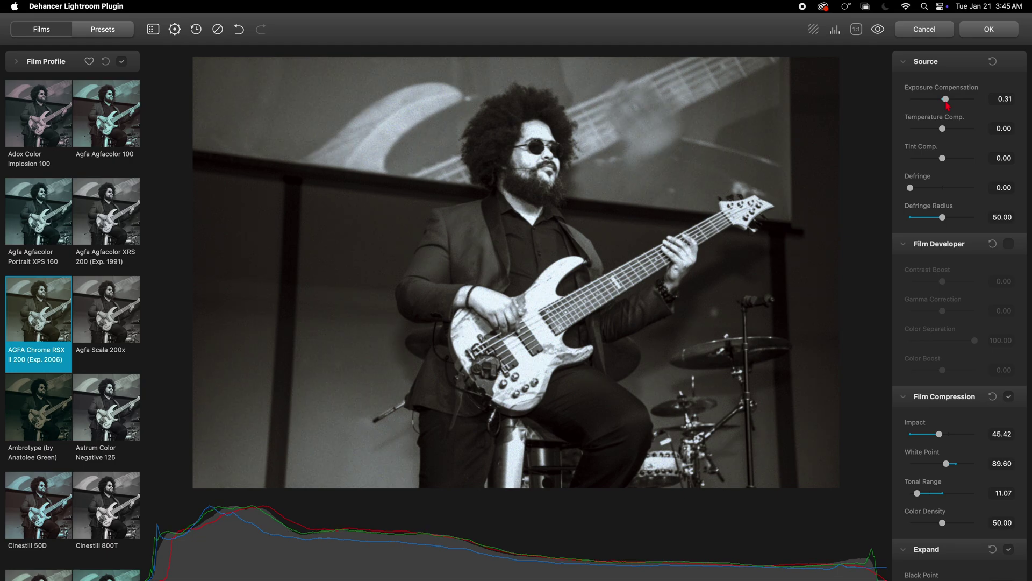
left_click(993, 63)
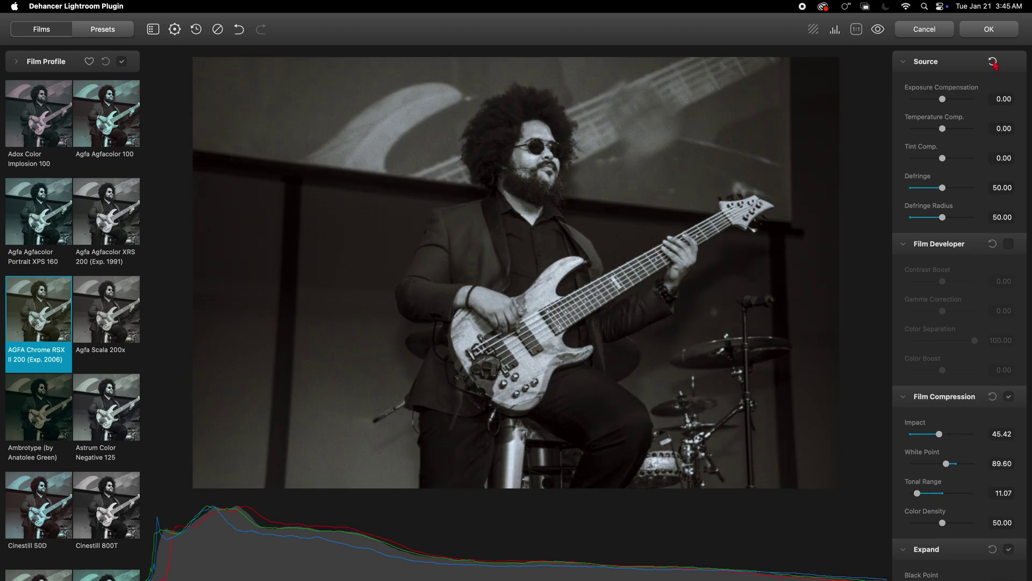
Toggle the clipping overlay on the photo several times to examine the clipped areas, and leave it hidden.
left_click(812, 35)
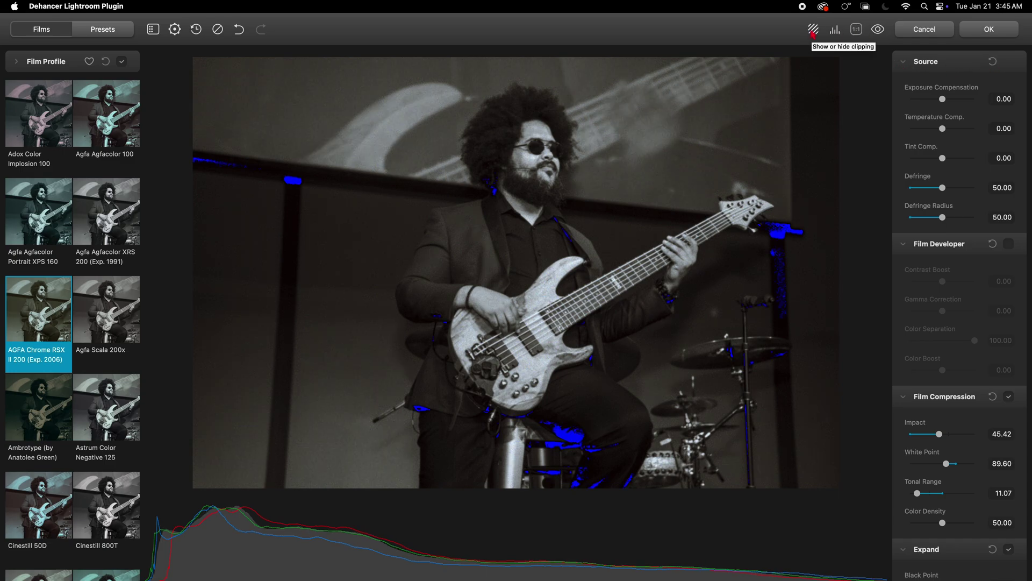
left_click(813, 34)
left_click(813, 34)
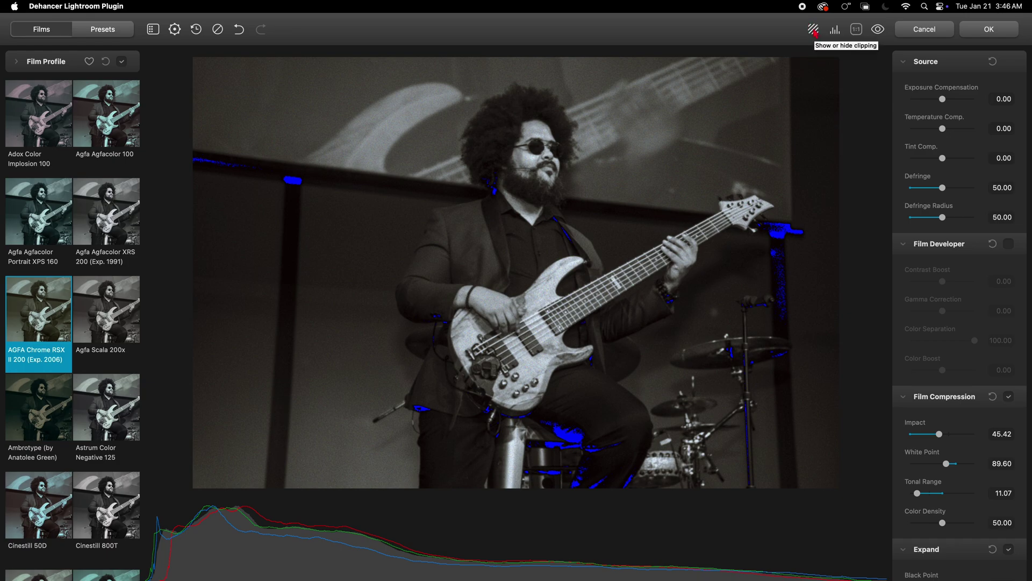
left_click(814, 32)
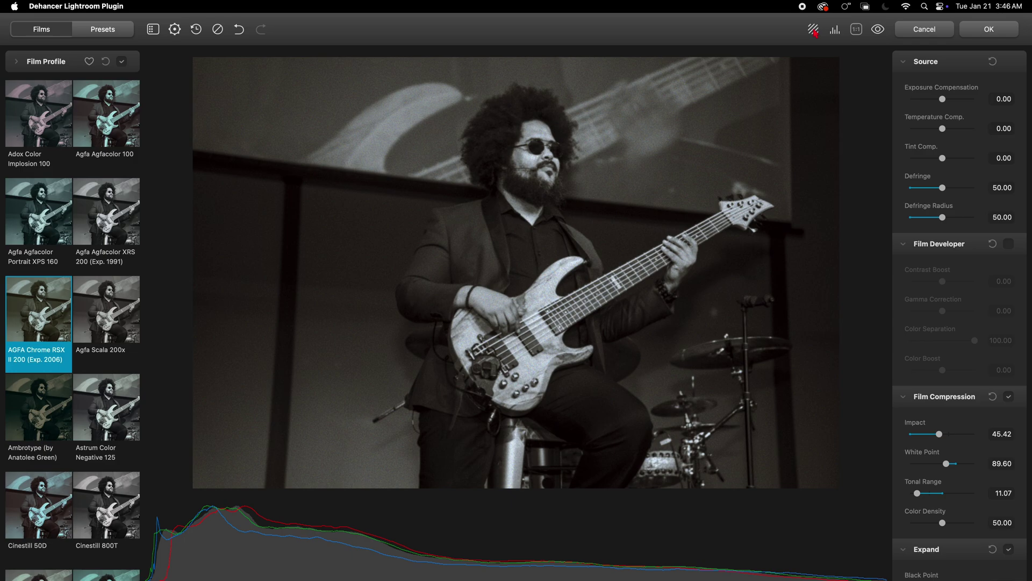
left_click(815, 33)
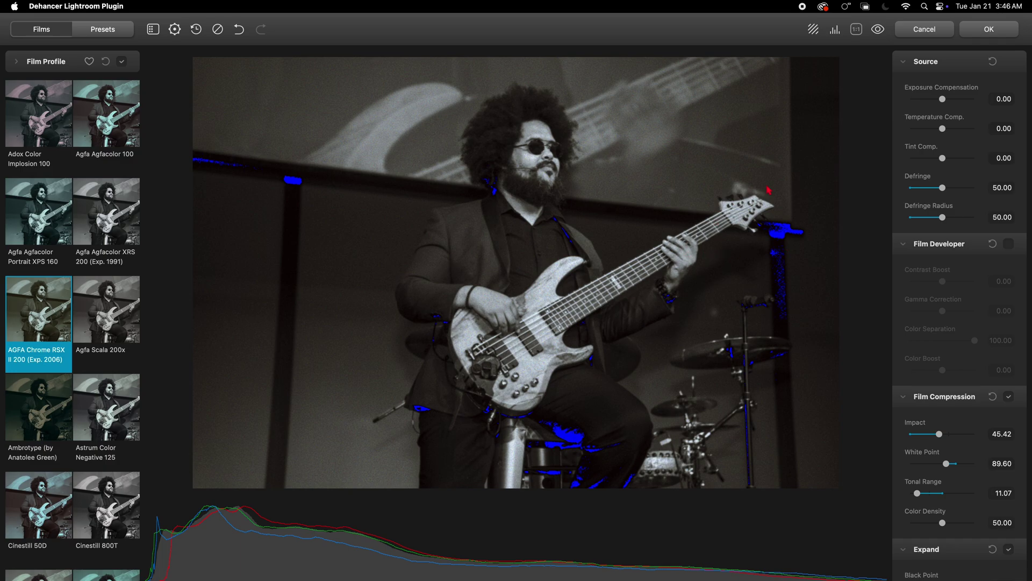
left_click(812, 29)
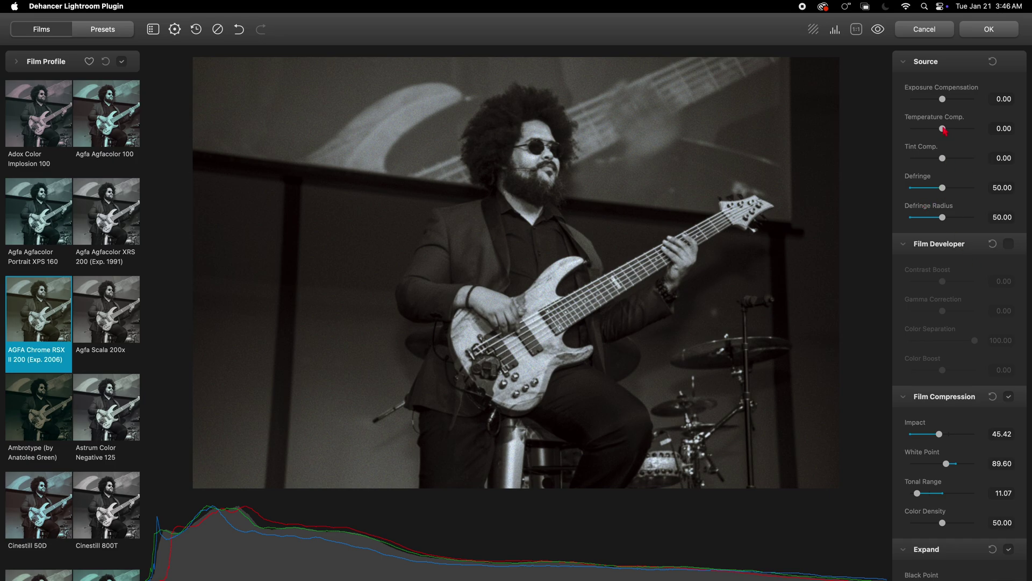
Try a Temperature Comp. of 100 and step the change back and forth with undo and redo, ending on undo.
left_click_drag(944, 130, 992, 132)
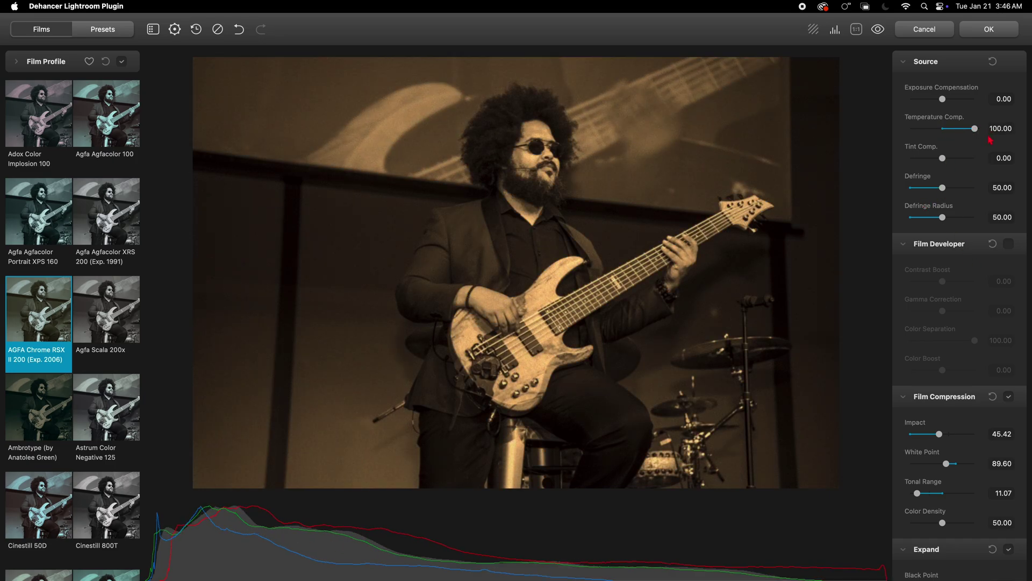
left_click(240, 33)
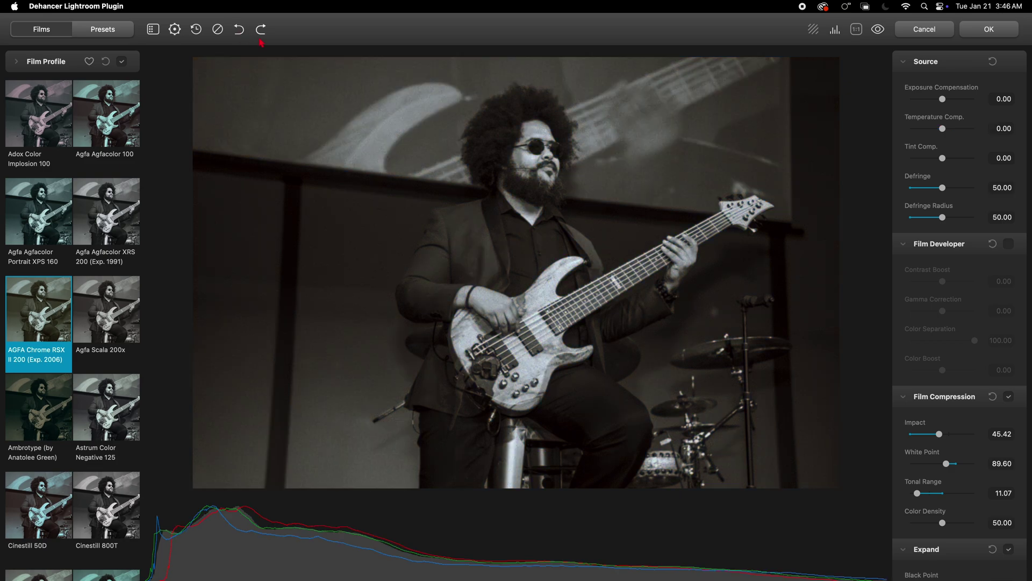
left_click(262, 31)
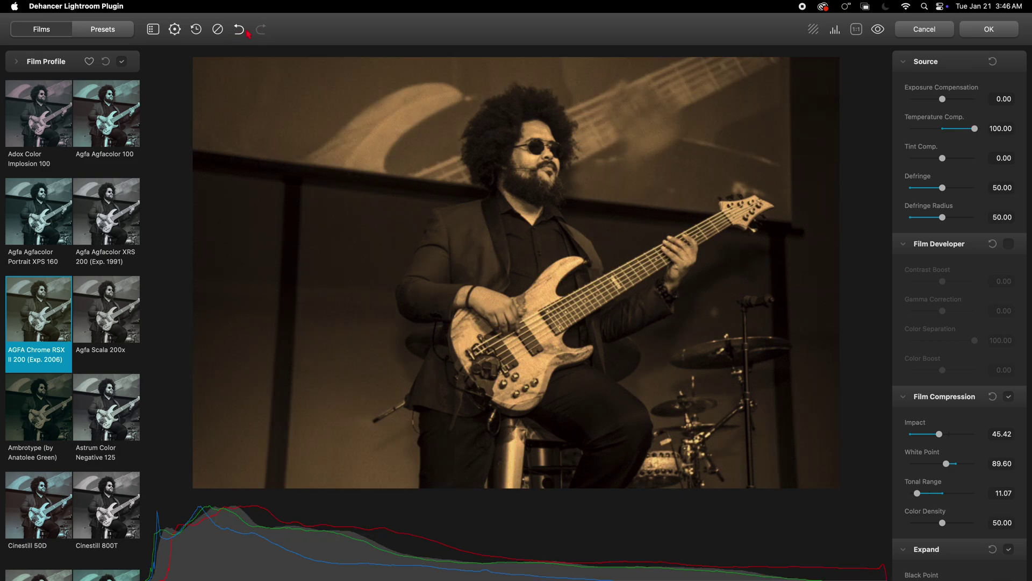
left_click(241, 32)
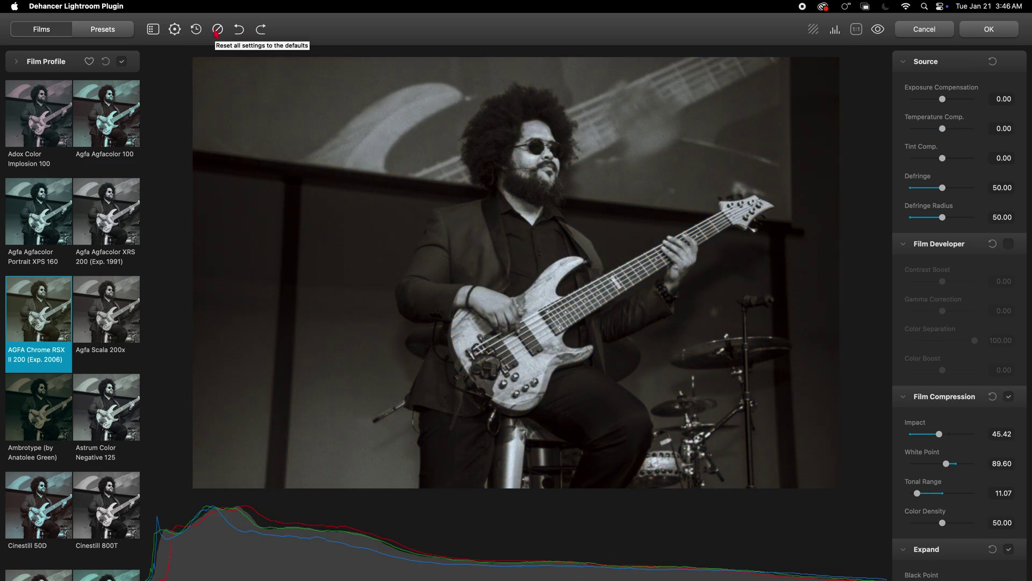
Reset all Dehancer settings to the defaults and open the plugin's preferences.
left_click(217, 31)
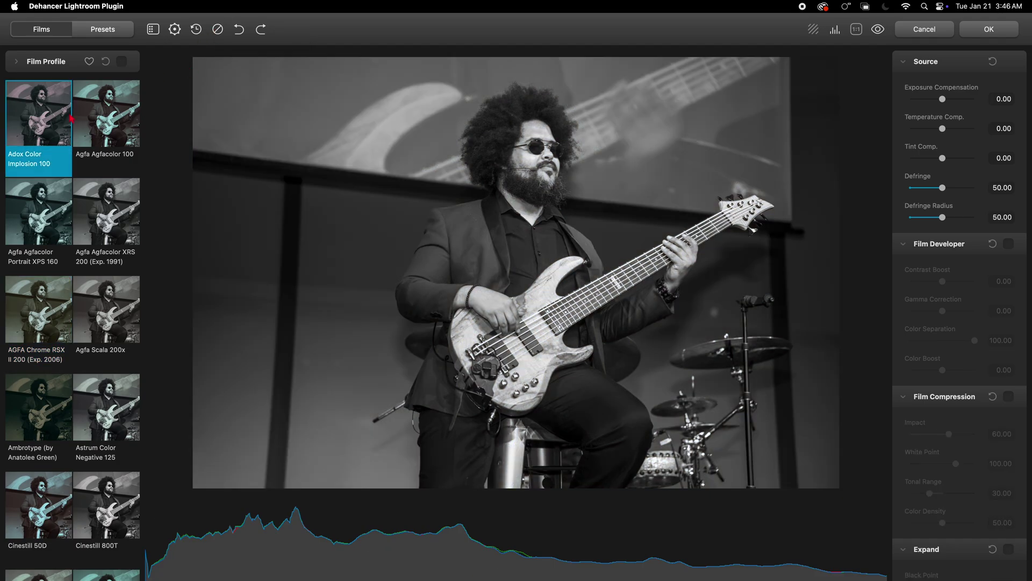
left_click(175, 30)
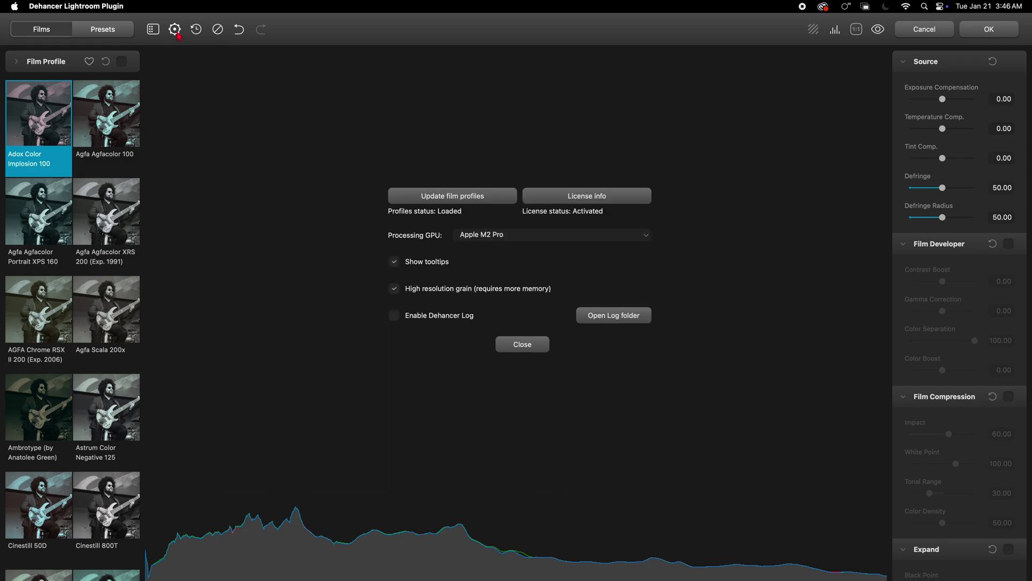
Close the plugin preferences and toggle the film profile sidebar's visibility, leaving it shown.
left_click(177, 34)
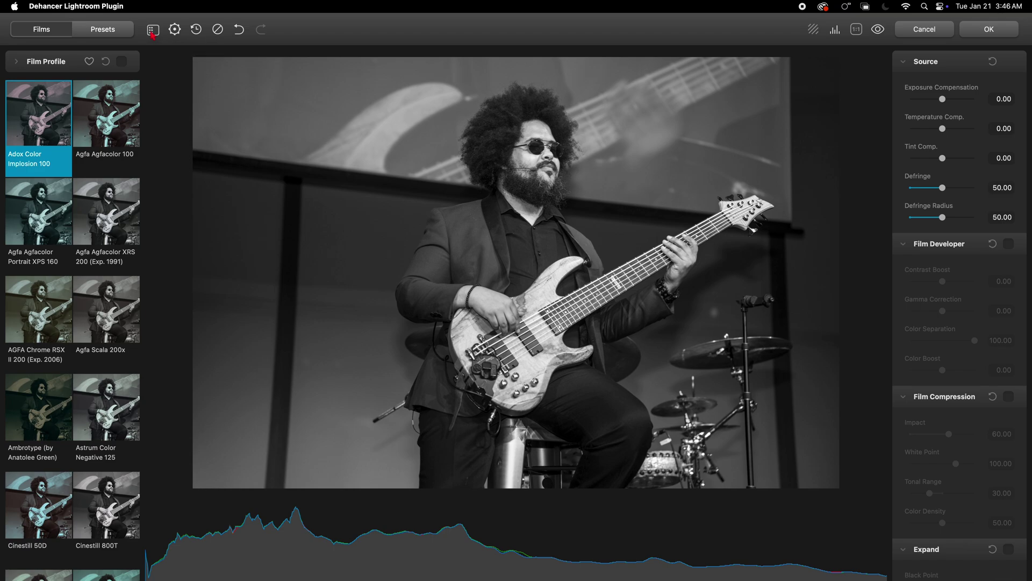
left_click(152, 33)
left_click(153, 33)
Browse the whole list of film profiles, examining the available stocks and their thumbnails, and return to its start.
scroll(108, 141, "down", 15)
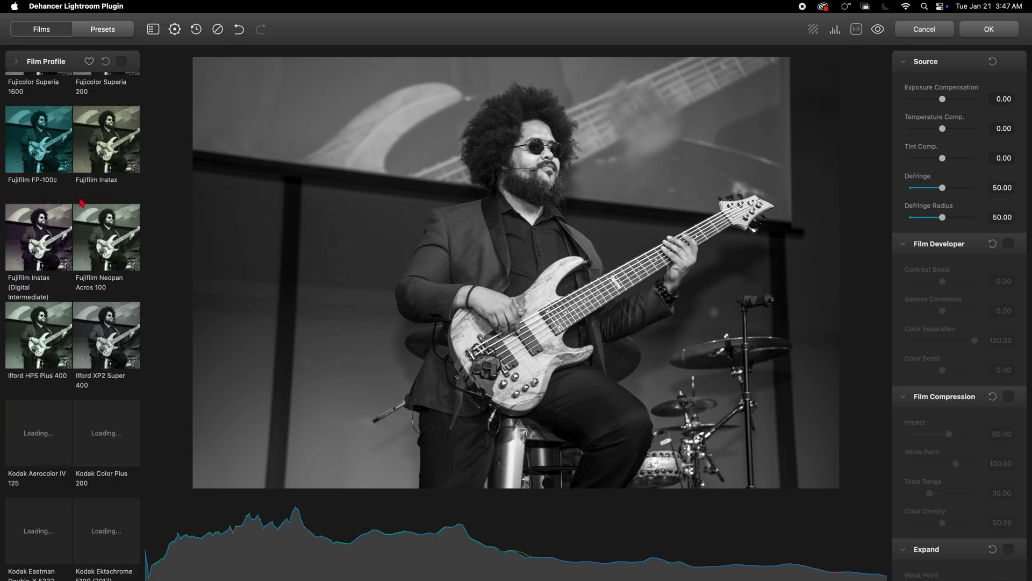
scroll(80, 202, "down", 10)
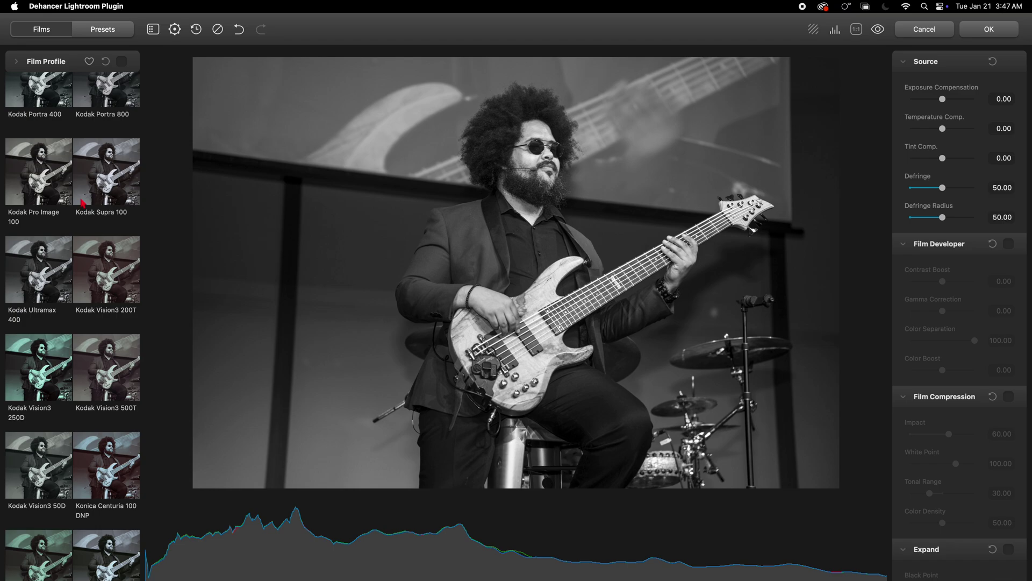
scroll(81, 203, "down", 5)
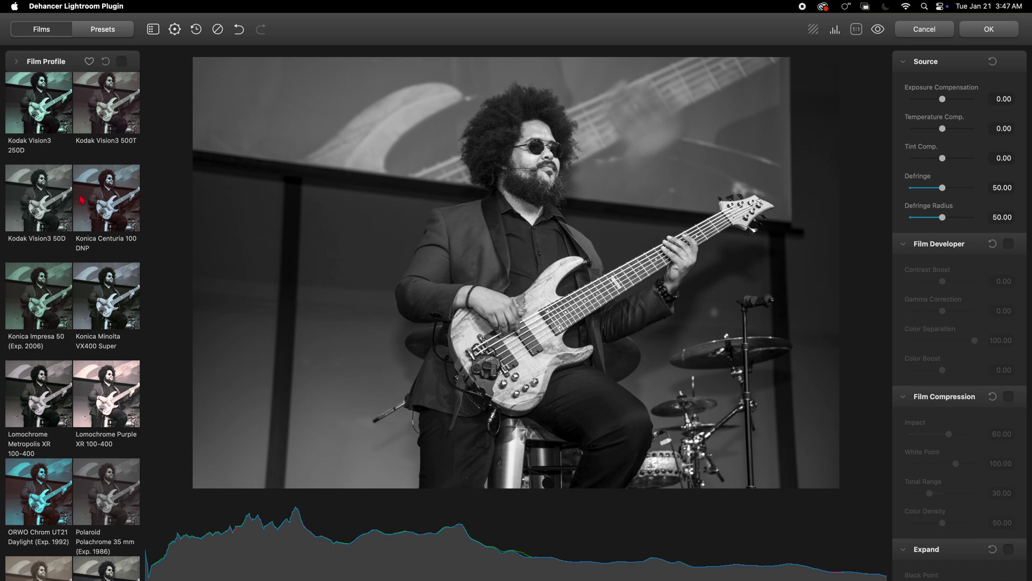
scroll(77, 197, "down", 3)
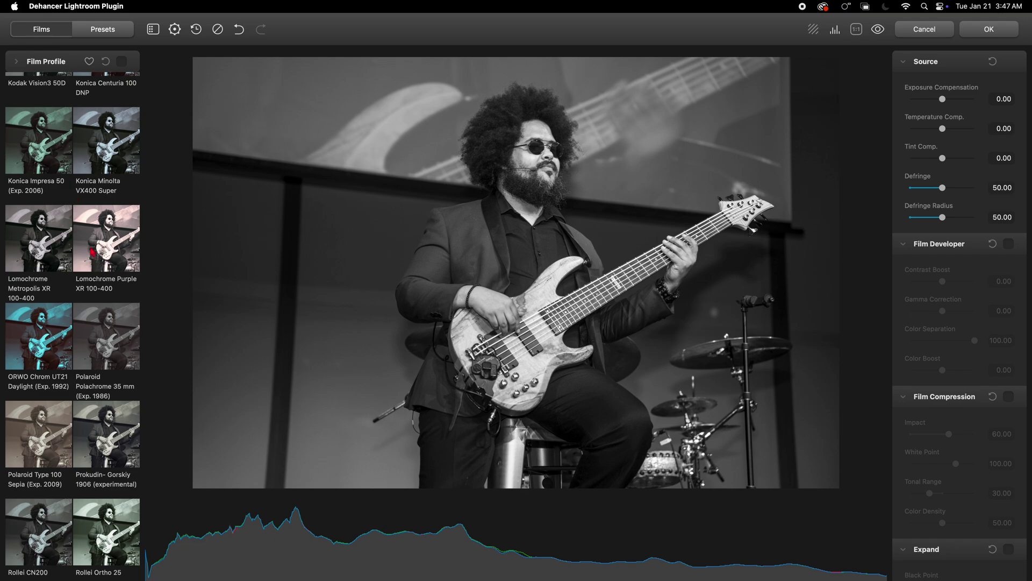
scroll(92, 251, "down", 1)
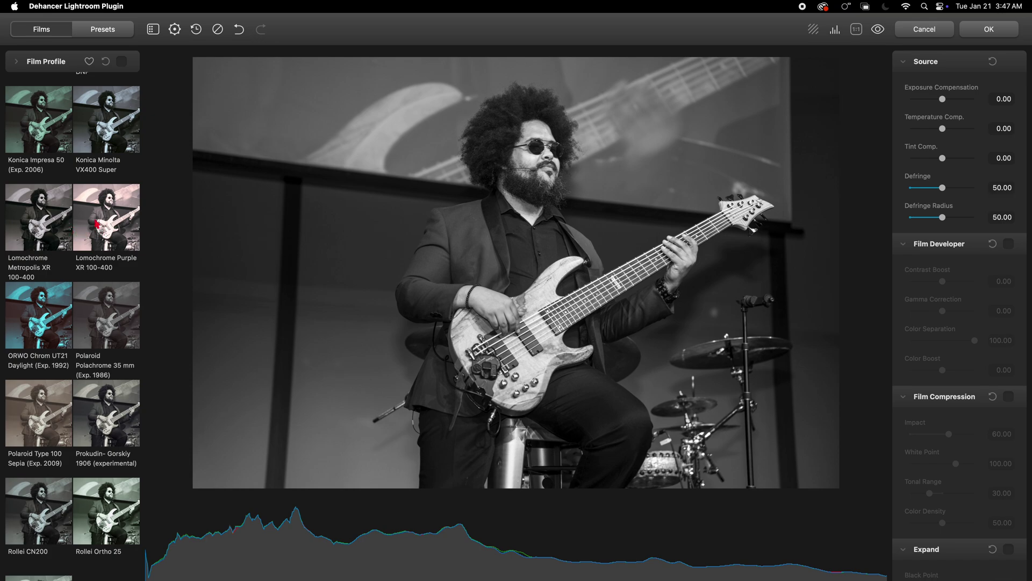
scroll(92, 221, "down", 4)
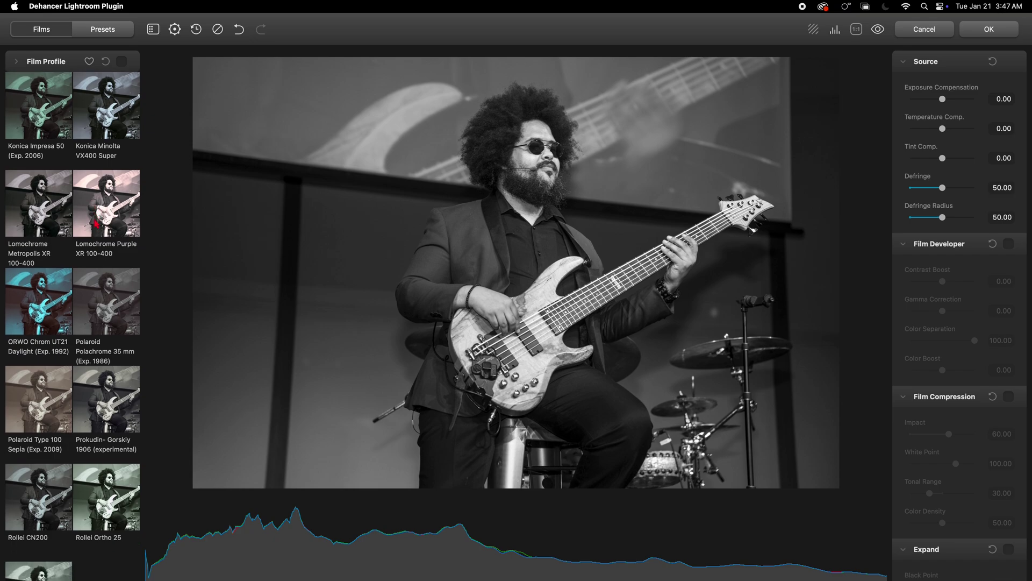
scroll(97, 231, "up", 15)
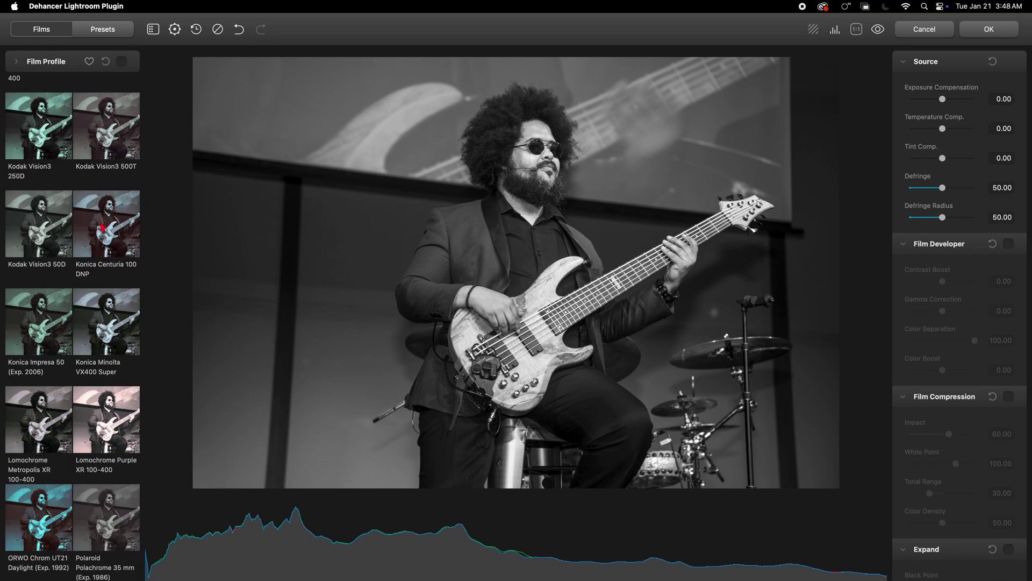
scroll(101, 224, "up", 10)
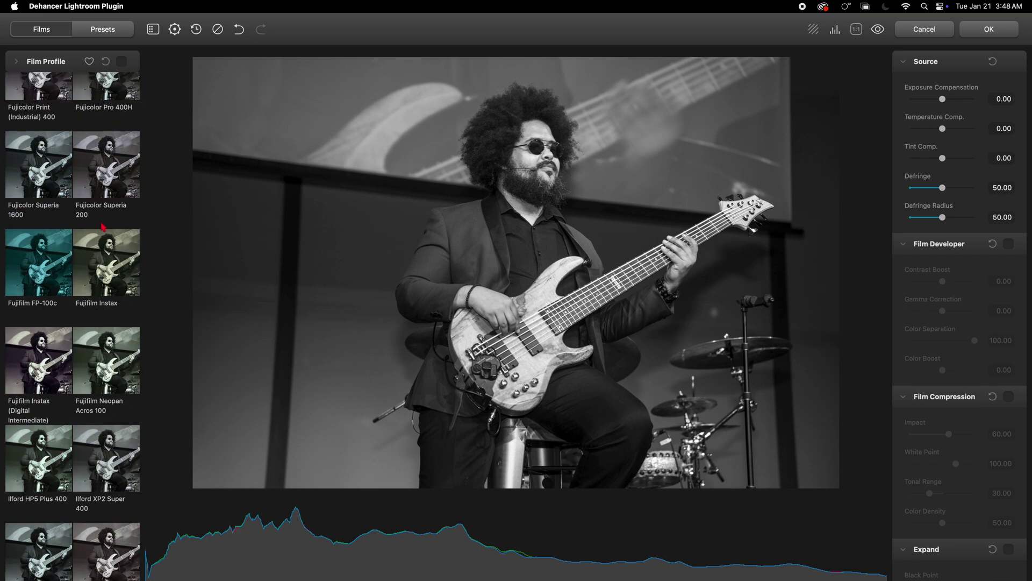
scroll(98, 209, "up", 15)
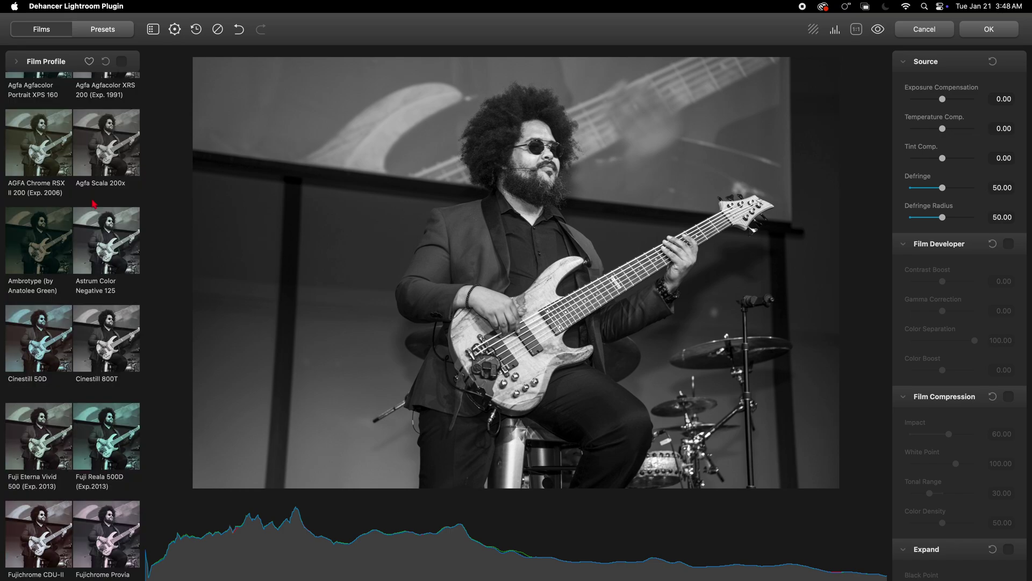
scroll(80, 320, "up", 5)
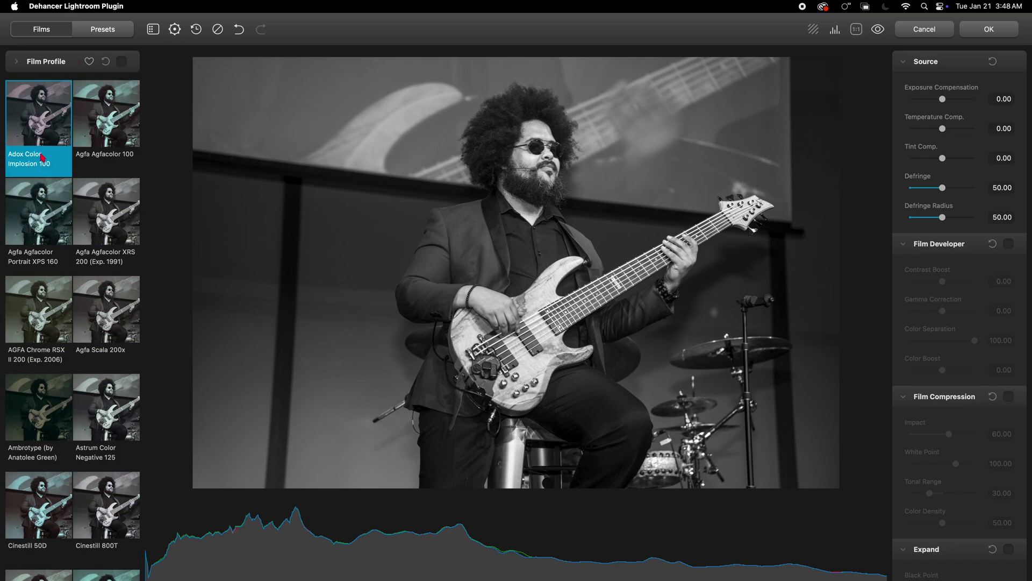
Mark the Adox Color Implosion 100 film profile as a favorite, remove the mark again, and look through the profiles.
left_click(88, 62)
left_click(89, 63)
scroll(49, 235, "down", 1)
scroll(49, 236, "down", 5)
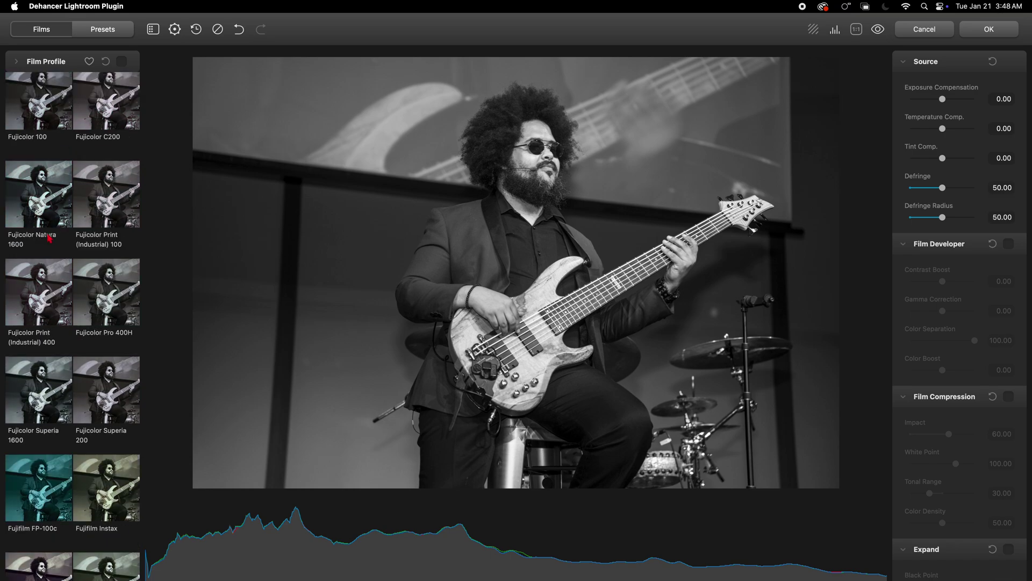
scroll(64, 240, "up", 10)
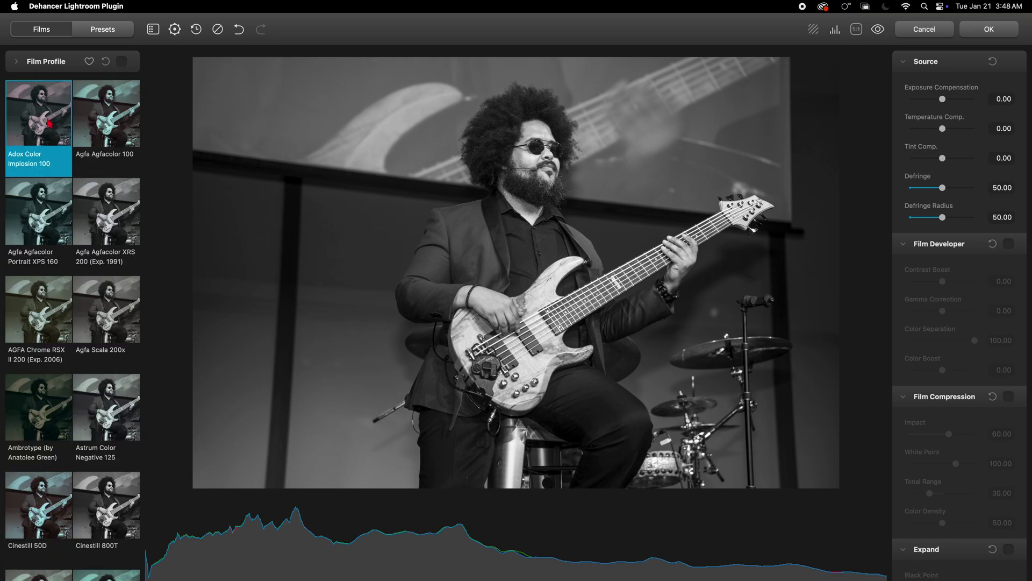
Try the Agfa Agfacolor Portrait XPS 160 profile with Defringe at 30.43, and reselect Adox Color Implosion 100.
left_click(51, 220)
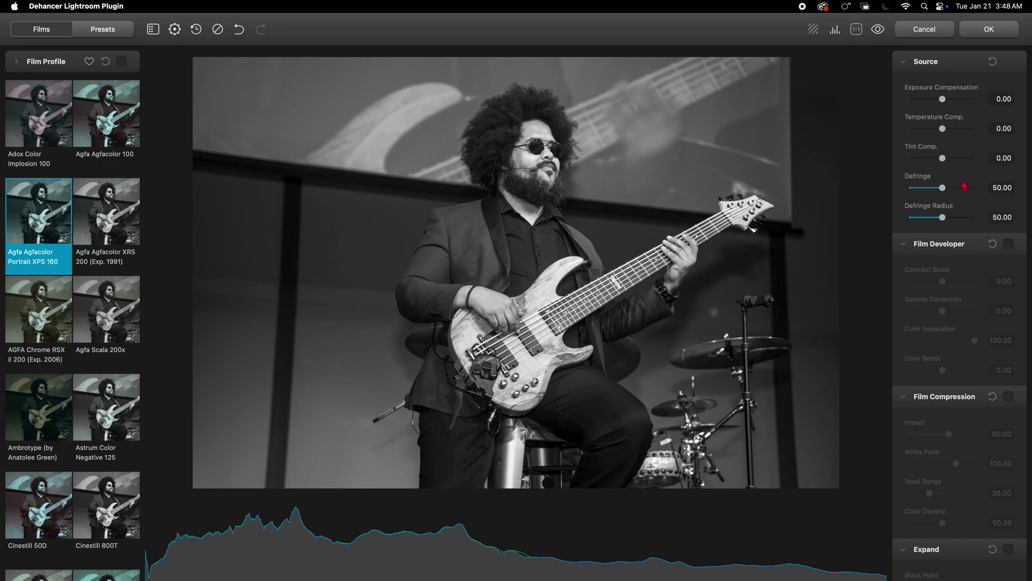
left_click_drag(942, 188, 929, 189)
scroll(950, 260, "down", 5)
scroll(962, 268, "up", 5)
left_click(35, 124)
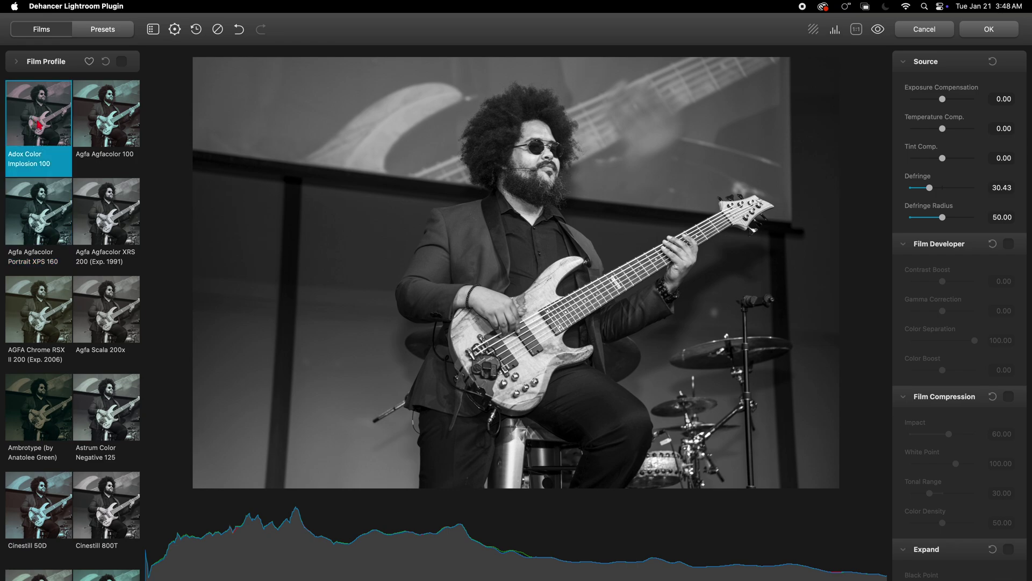
Load the last edits onto the photo and reset all settings to the defaults.
left_click(196, 31)
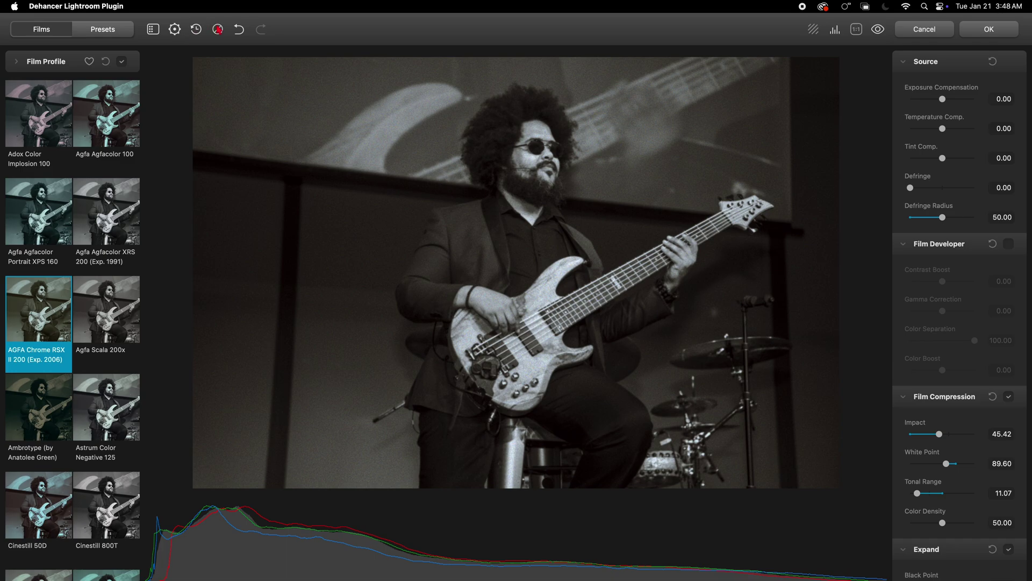
left_click(216, 28)
Browse the ready-made presets and try Lomochrome Metropolis XR 100-400 on the photo.
left_click(116, 30)
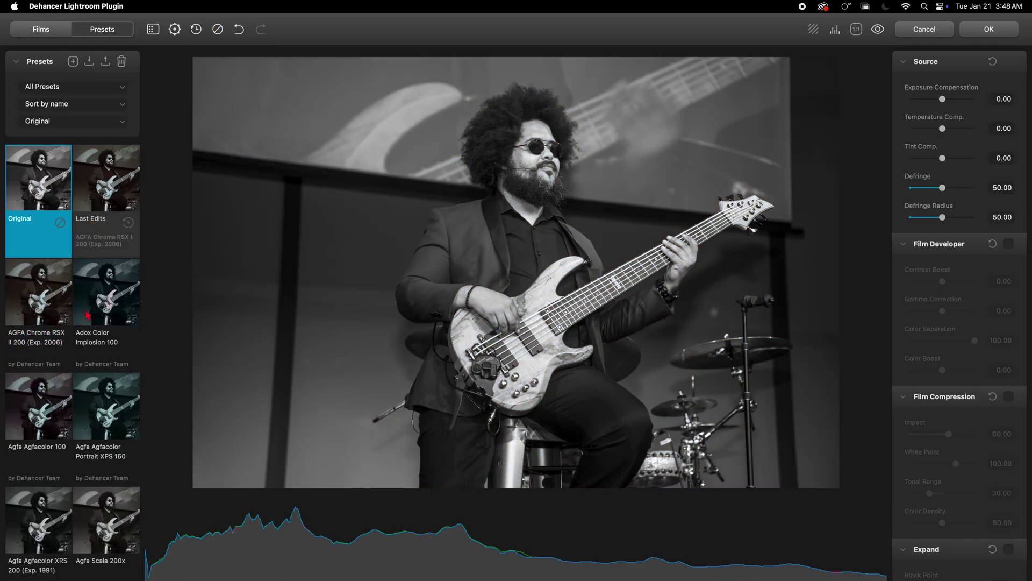
scroll(86, 301, "down", 10)
scroll(85, 321, "down", 15)
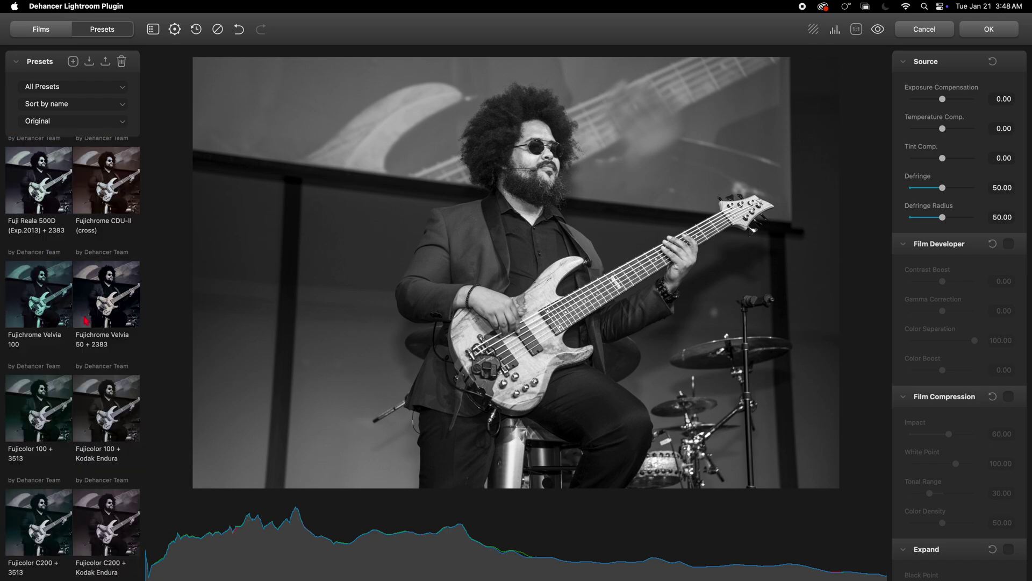
scroll(86, 321, "down", 15)
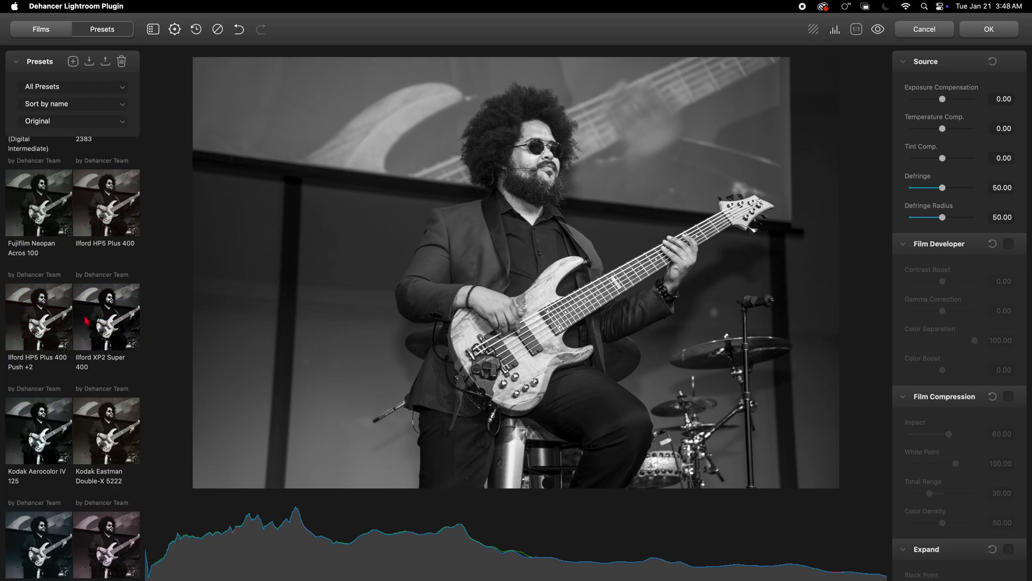
scroll(86, 321, "down", 10)
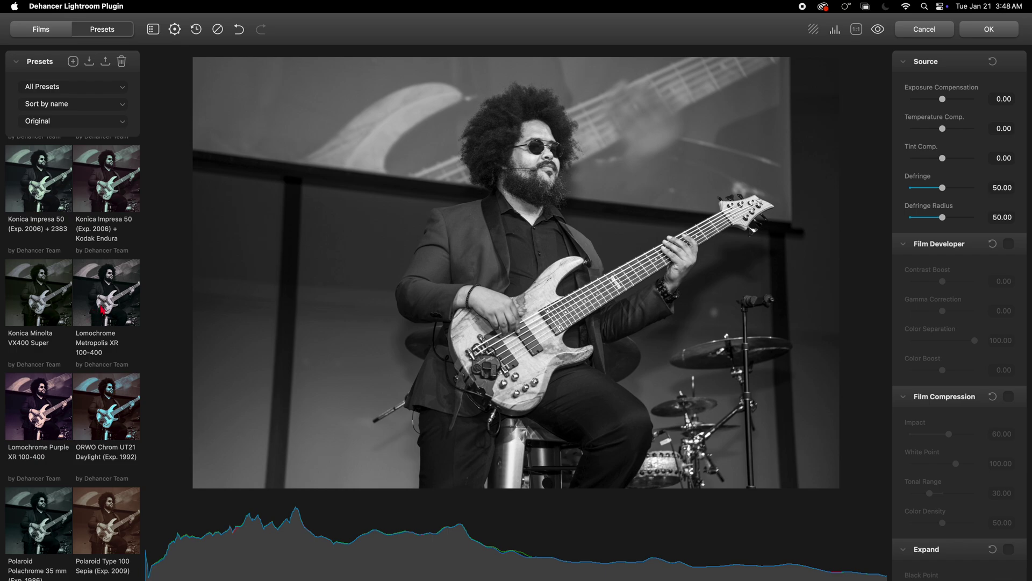
left_click(102, 309)
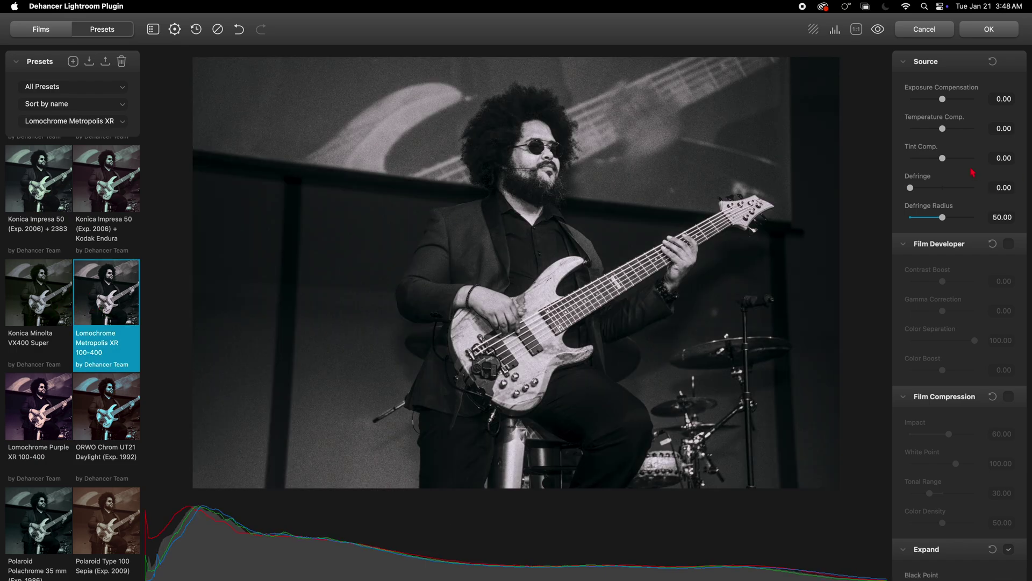
Try the Konica Minolta VX400 Super, both Konica Impresa 50, Lomochrome Purple XR 100-400 and ORWO Chrom UT21 Daylight presets.
left_click(28, 298)
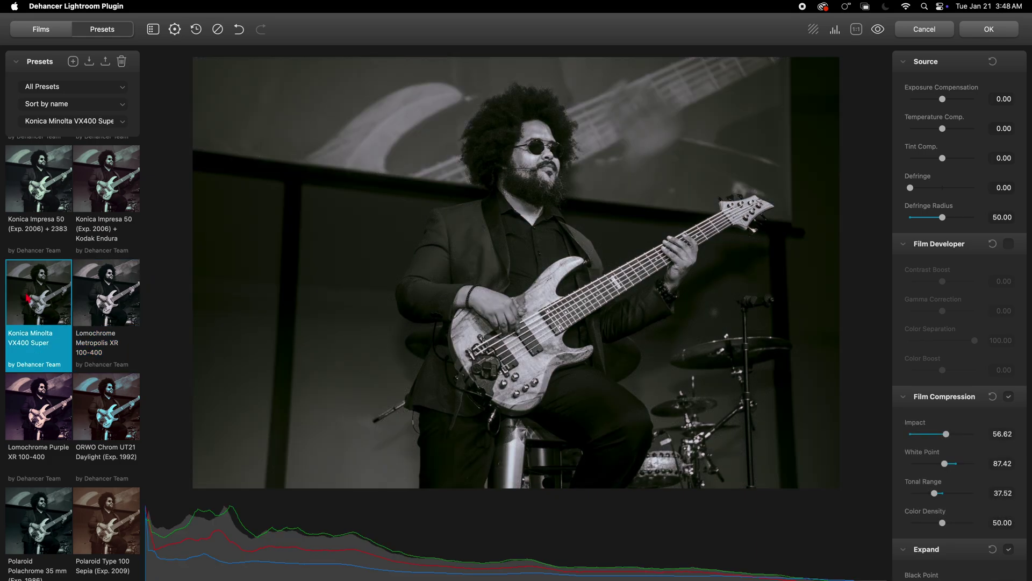
left_click(44, 197)
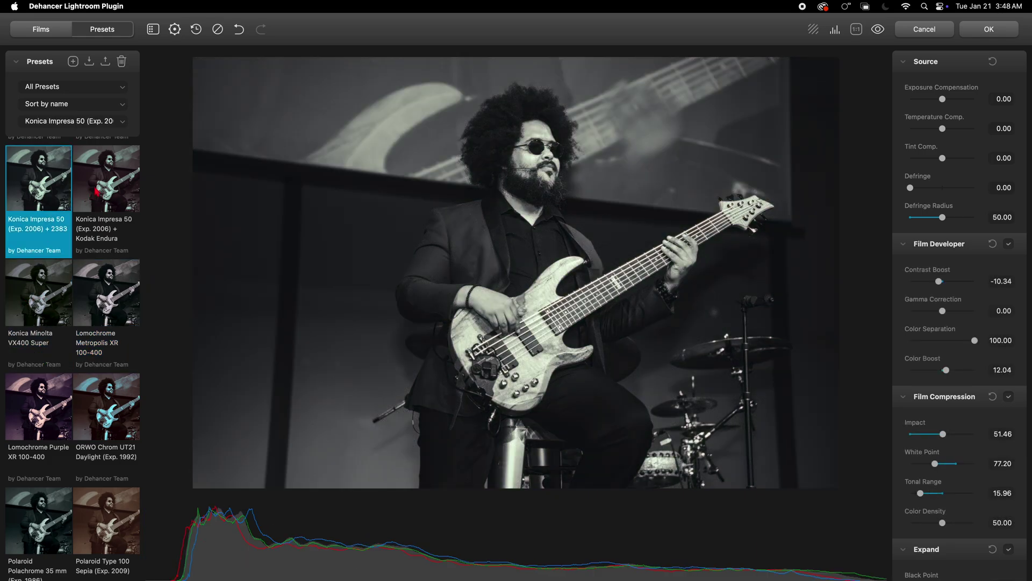
left_click(97, 191)
left_click(26, 422)
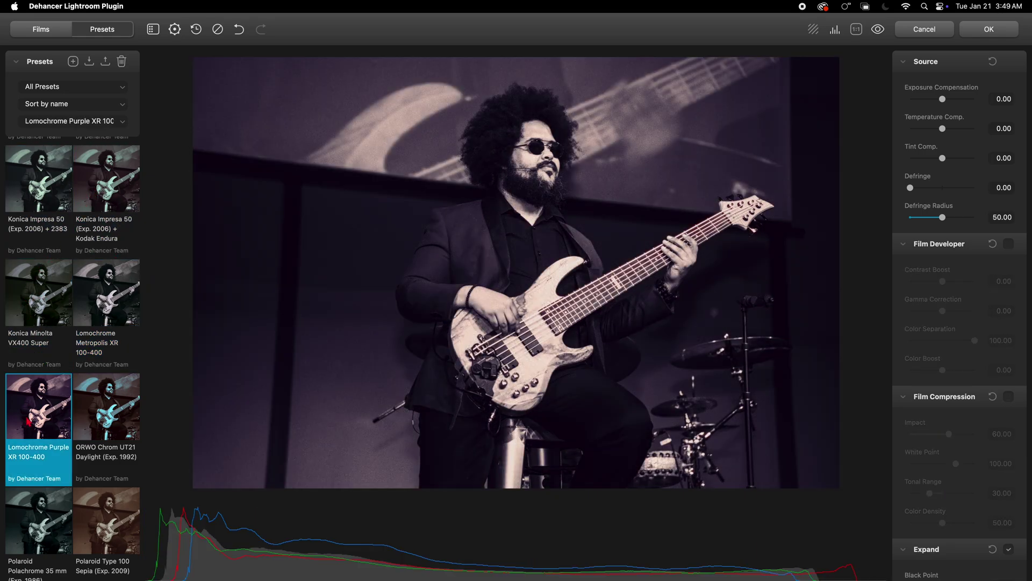
left_click(91, 414)
Try the Prokudin-Gorskiy 1906 and Rollei CN200 + 2383 presets, and apply Polaroid Polachrome 35 mm (Exp. 1986).
scroll(90, 423, "down", 4)
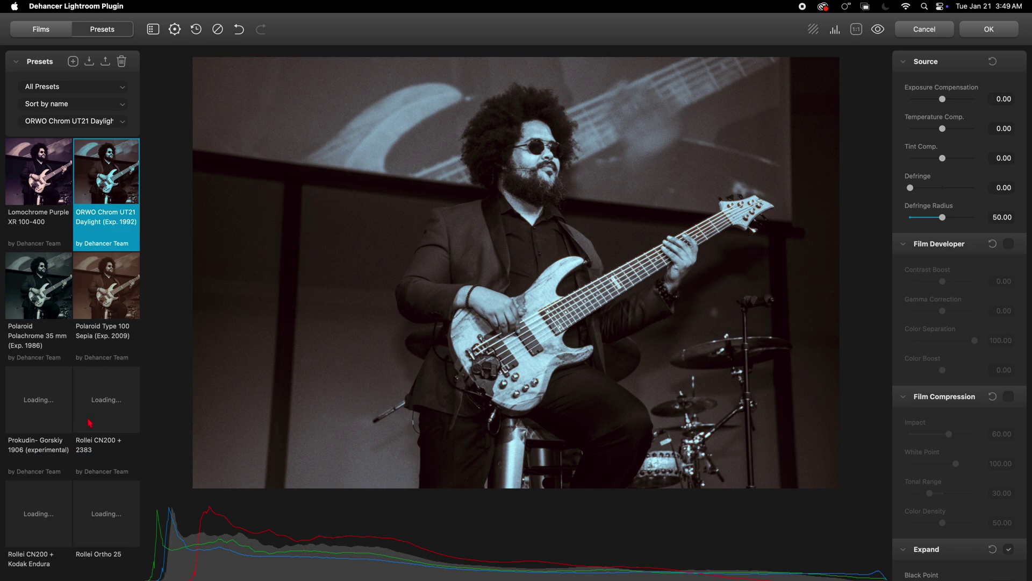
left_click(39, 401)
left_click(94, 403)
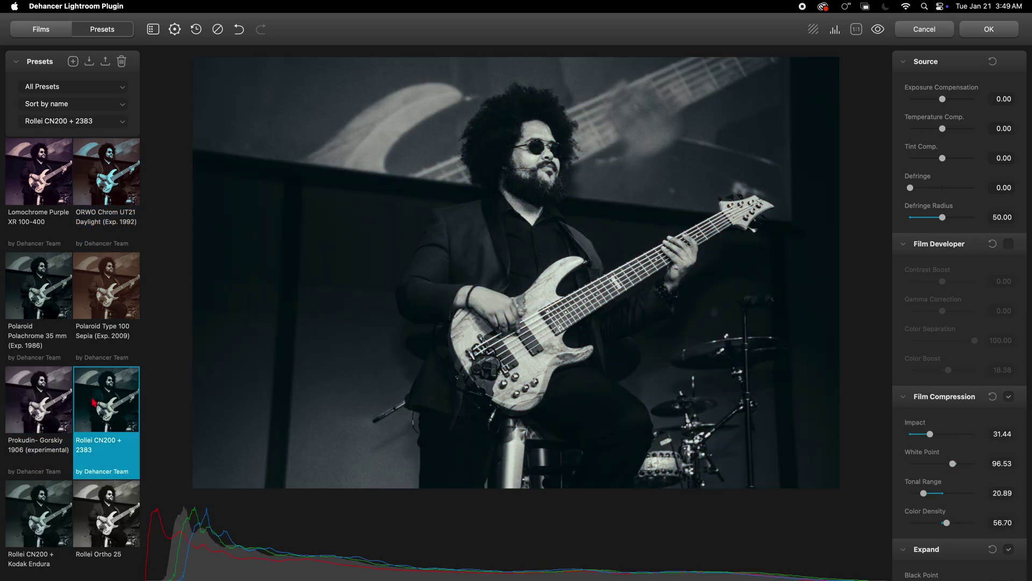
left_click(33, 310)
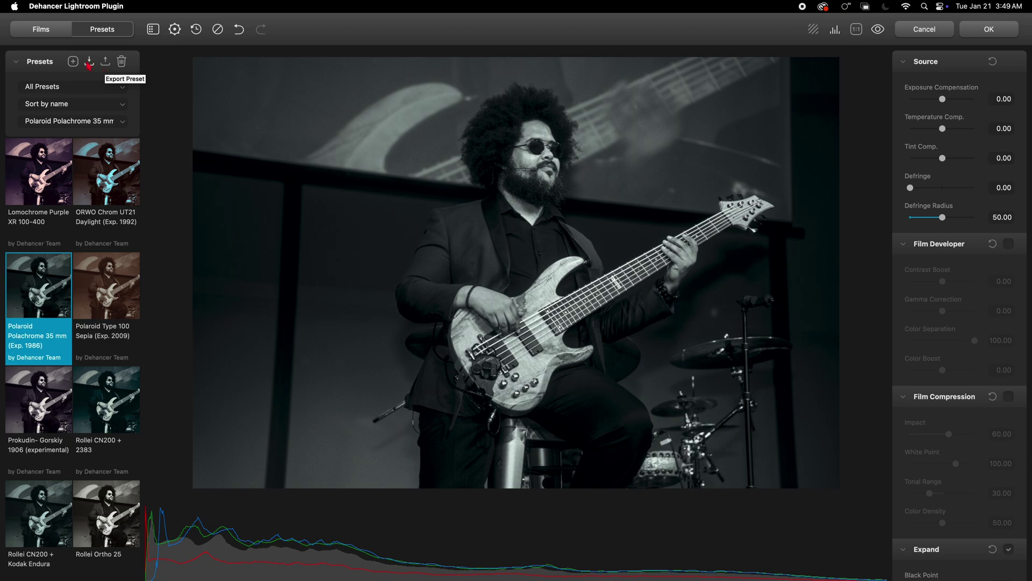
Return to the film profiles, mark Polaroid Polachrome 35 mm (Exp. 1986) as a favorite, and expand the Film Profile settings.
left_click(40, 29)
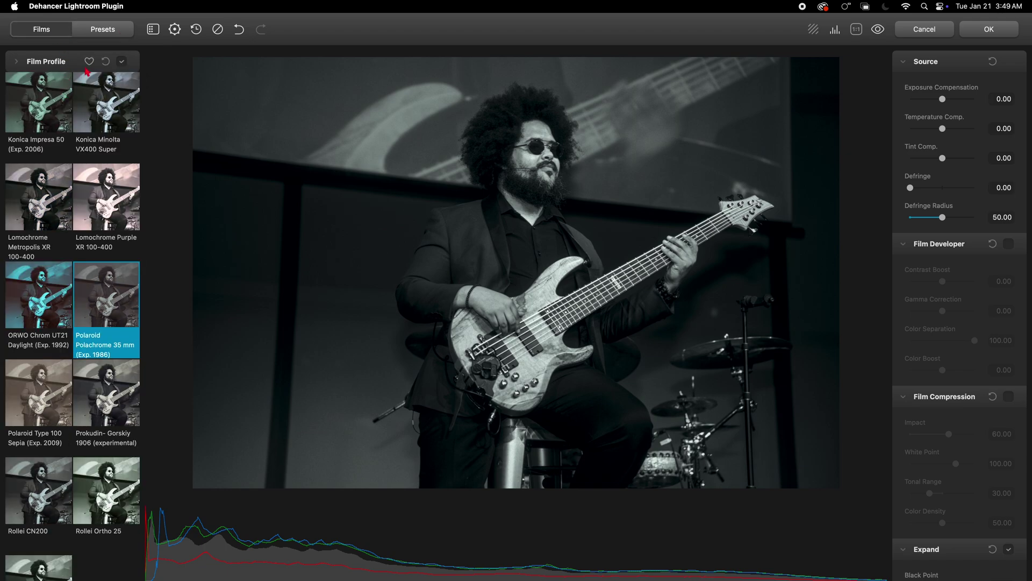
left_click(89, 62)
left_click(45, 65)
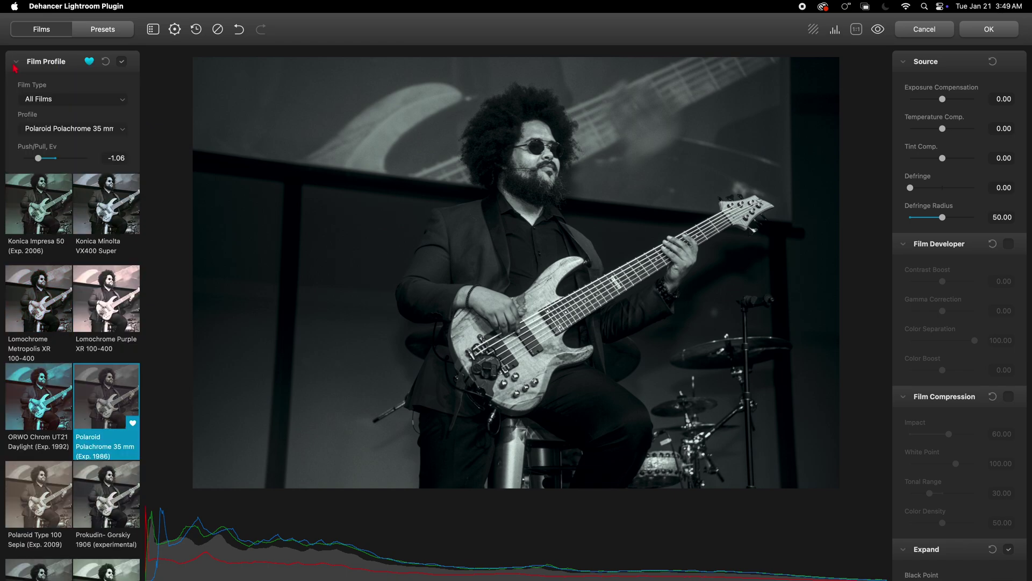
Try Fujichrome Velvia 50 as the film profile and filter the film type to Favorites.
left_click(61, 134)
left_click(83, 129)
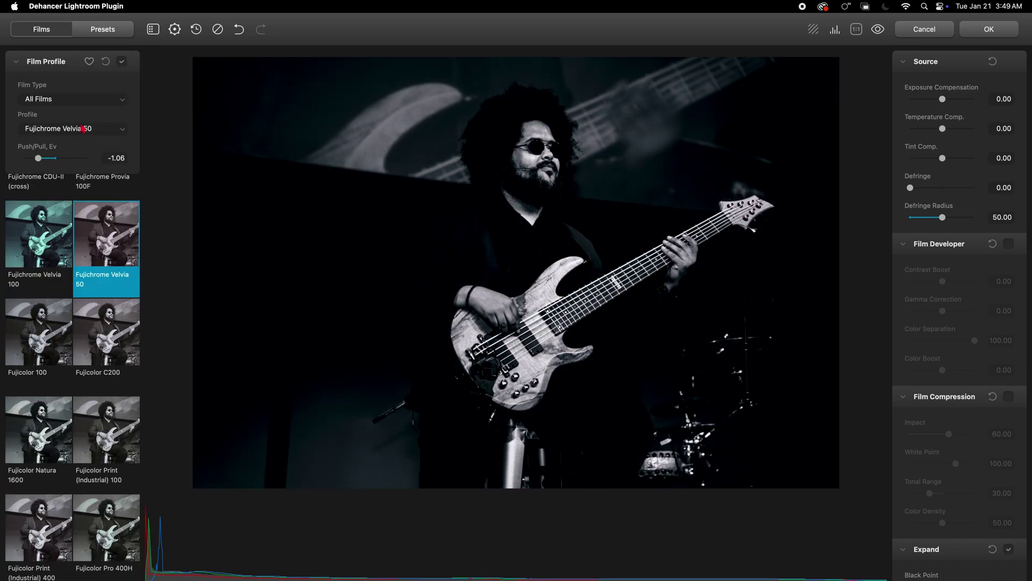
left_click(65, 101)
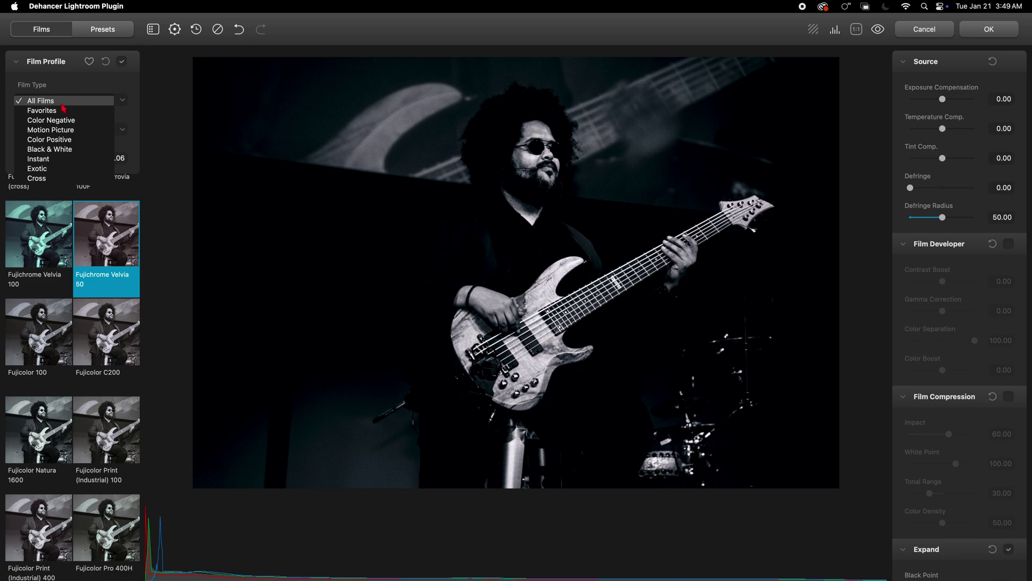
left_click(56, 110)
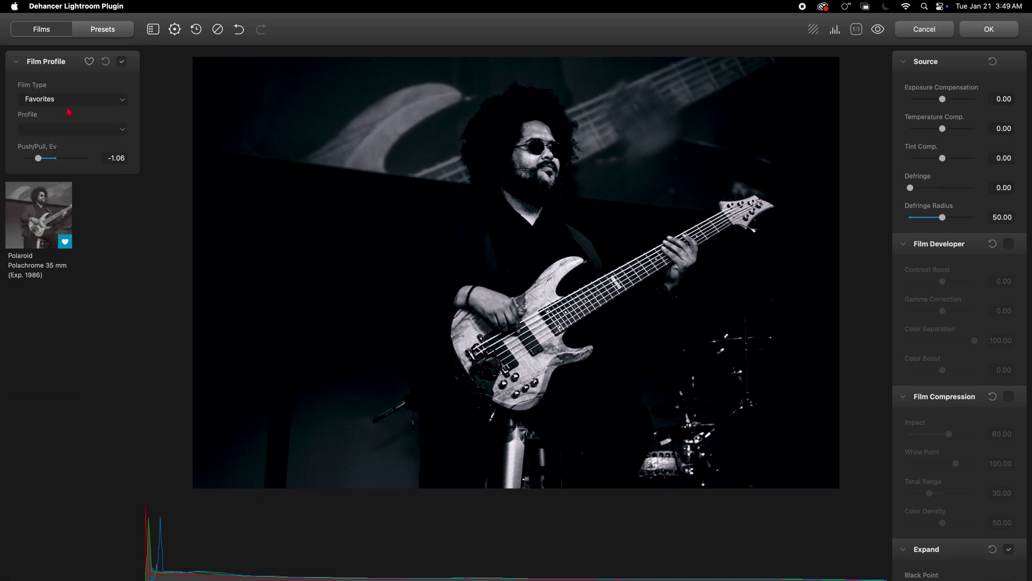
Reapply Polaroid Polachrome 35 mm (Exp. 1986) while removing it from the favorites, and set the film type back to All Films.
left_click(58, 250)
left_click(48, 102)
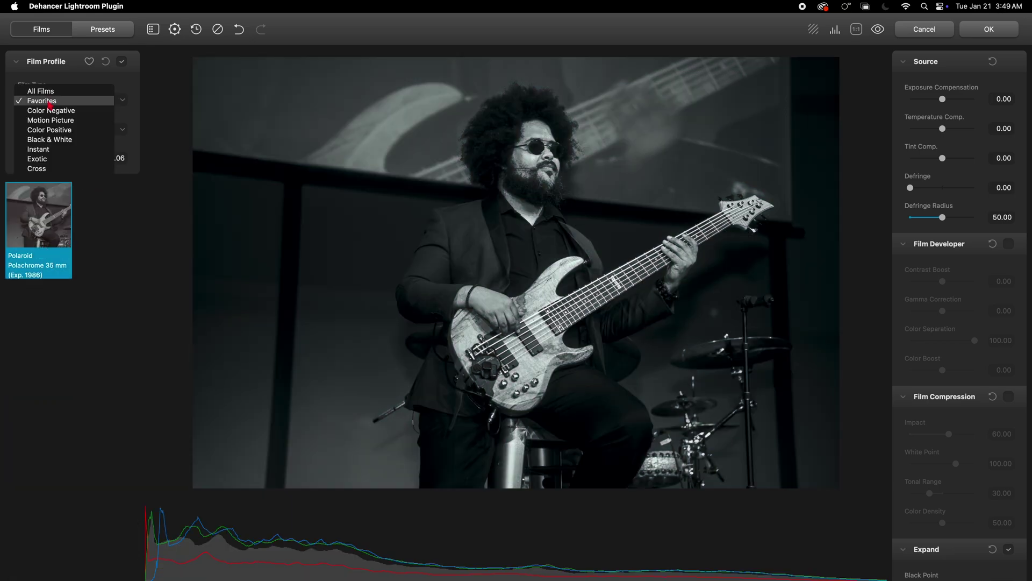
left_click(48, 86)
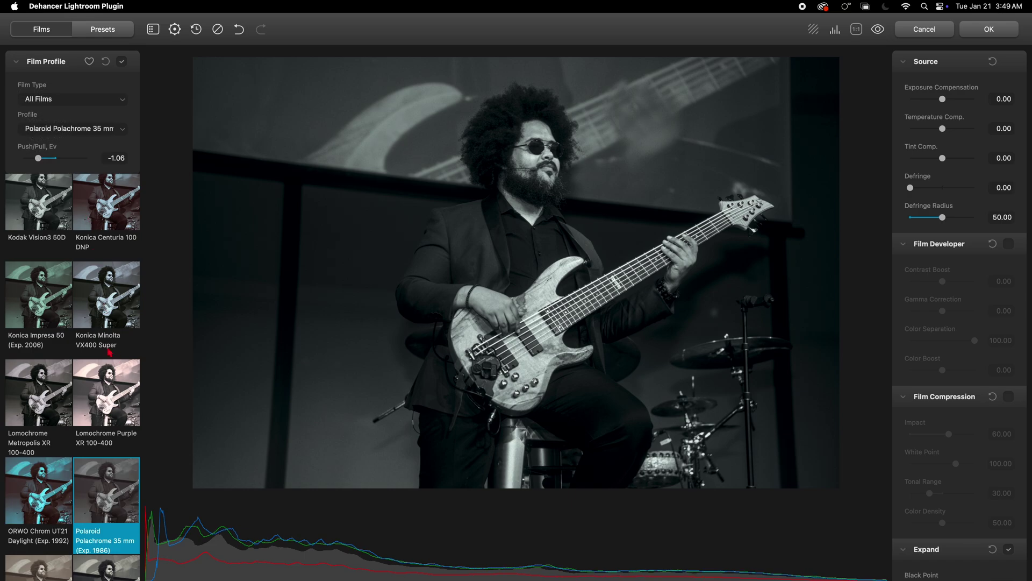
scroll(109, 337, "up", 5)
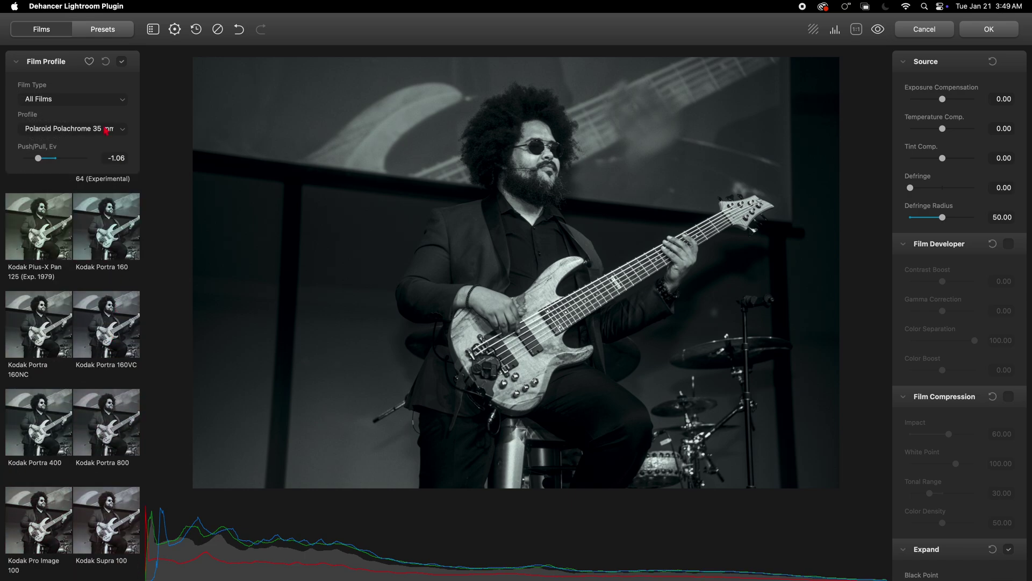
Return to the presets and try ORWO Chrom UT21 Daylight (Exp. 1992) and Rollei CN200 + 2383.
left_click(102, 29)
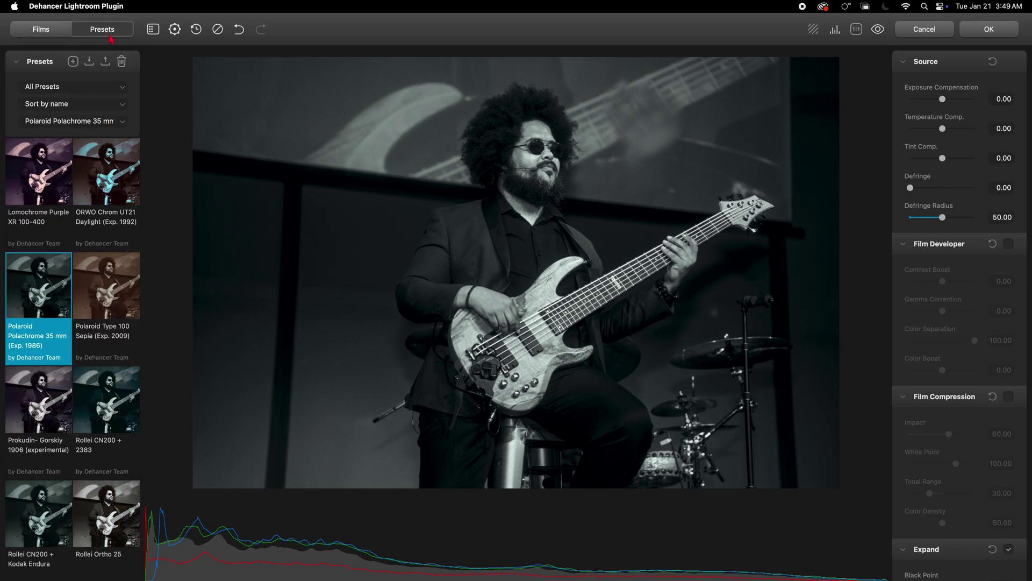
left_click(125, 181)
left_click(104, 397)
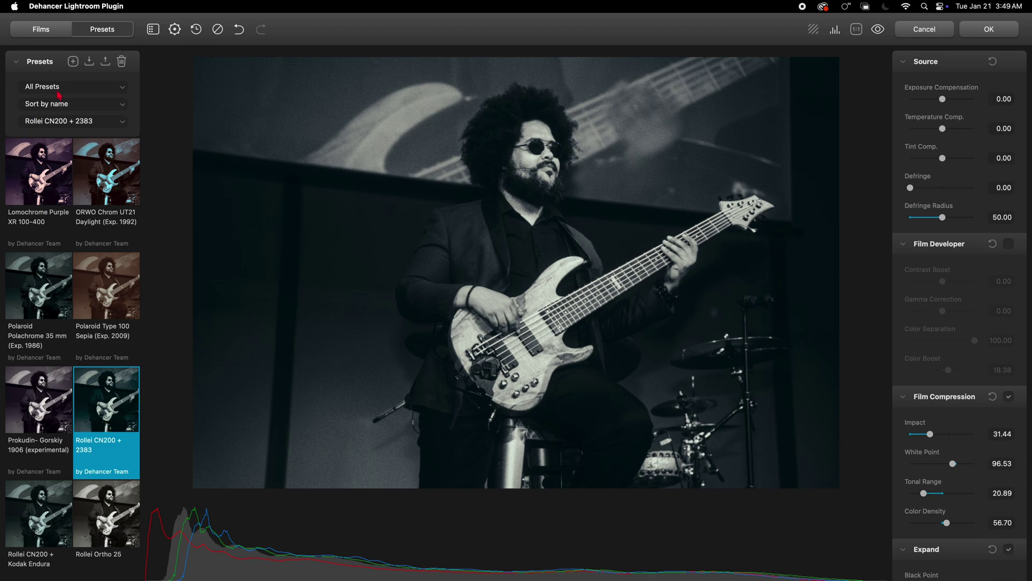
Apply the AGFA Chrome RSX II 200 (Exp. 2006) preset from the full preset list.
left_click(91, 92)
left_click(78, 122)
scroll(78, 121, "up", 10)
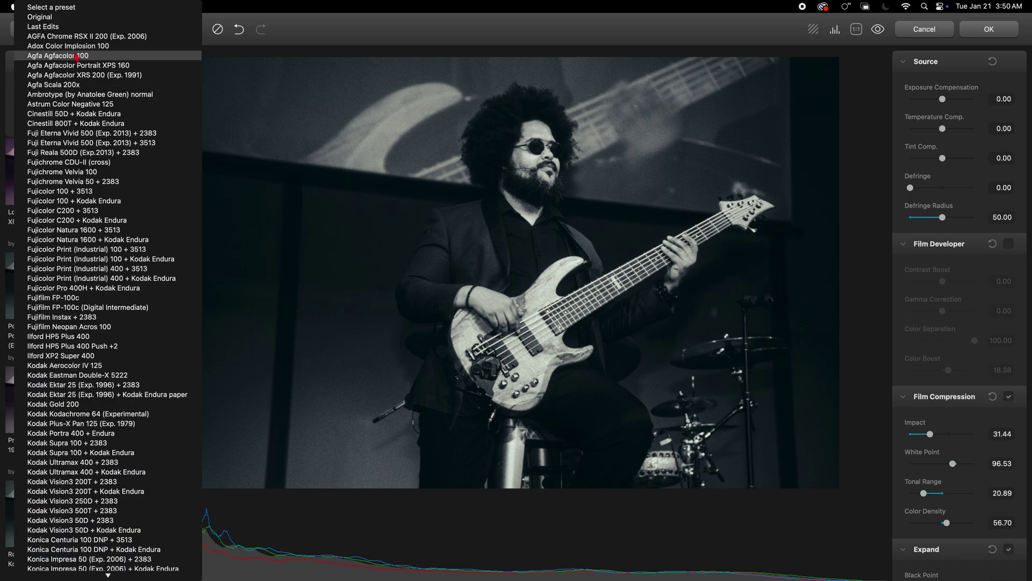
left_click(85, 36)
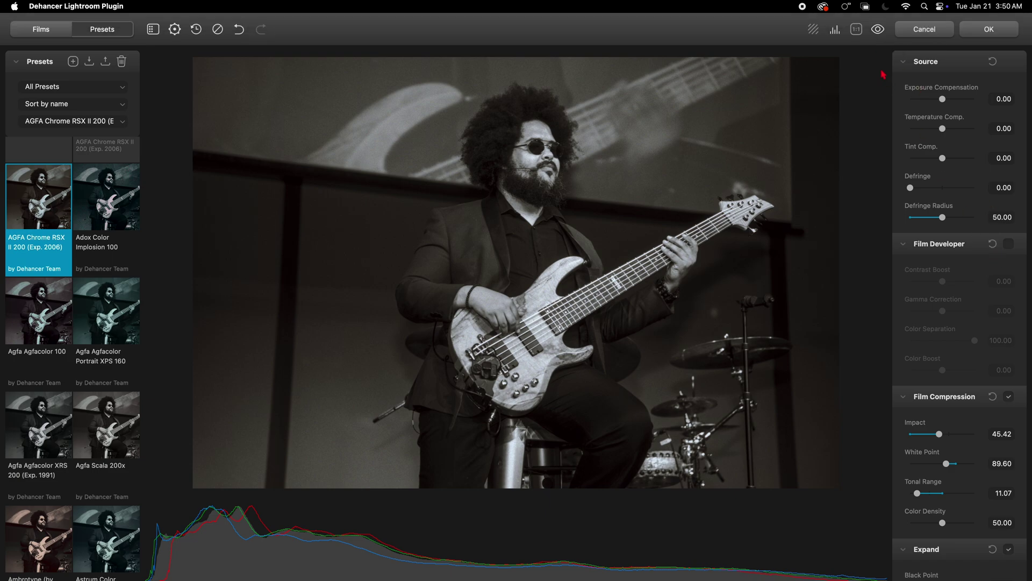
Compare the photo with and without the film look, then hide the effect and review the adjustment settings.
left_click(878, 33)
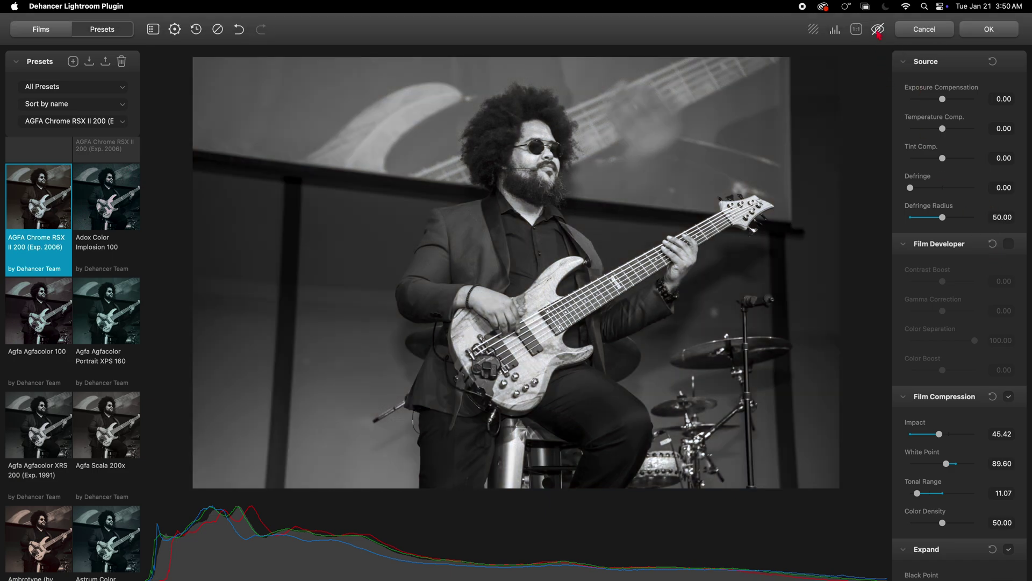
left_click(878, 32)
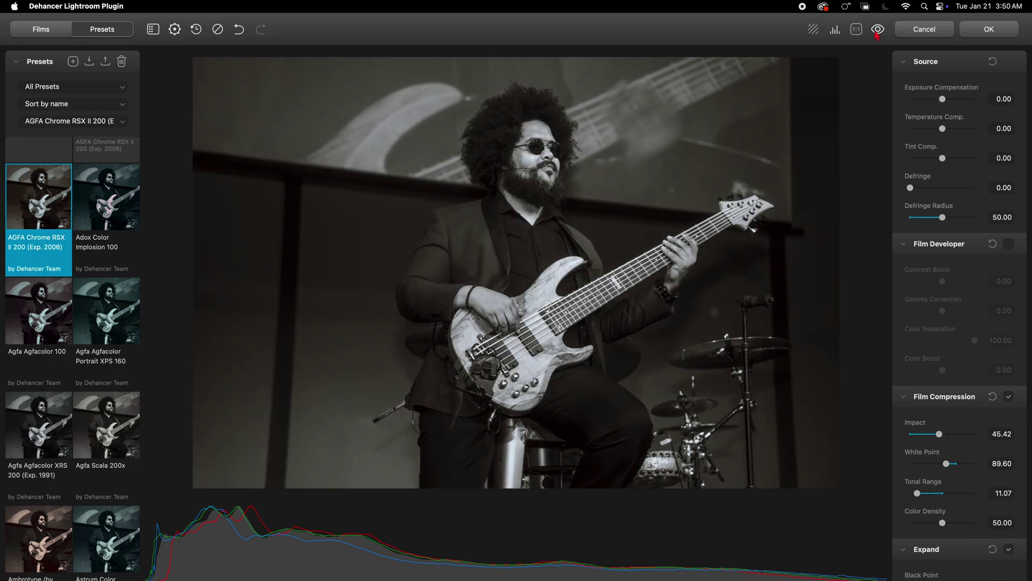
left_click(877, 33)
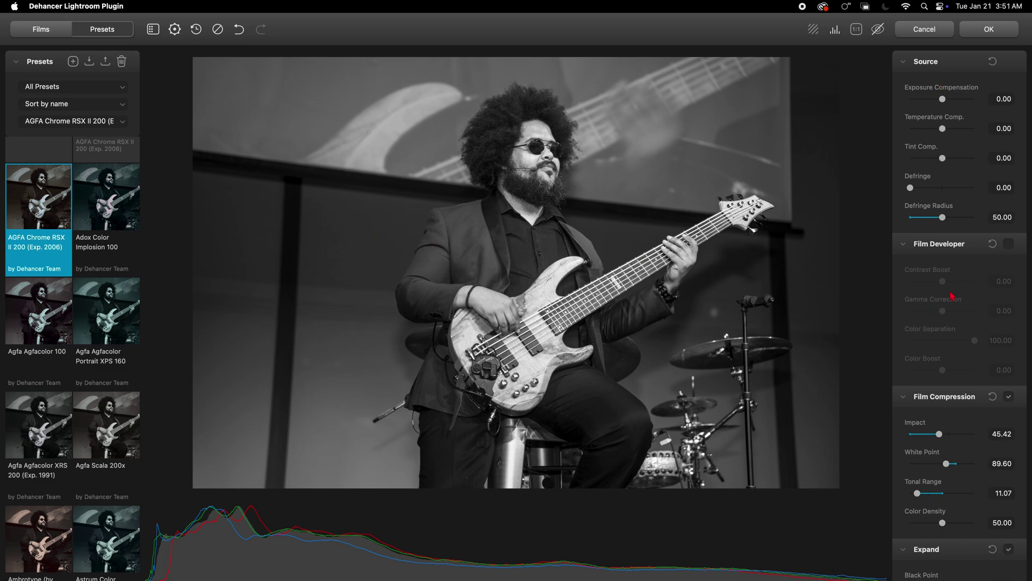
scroll(956, 219, "down", 10)
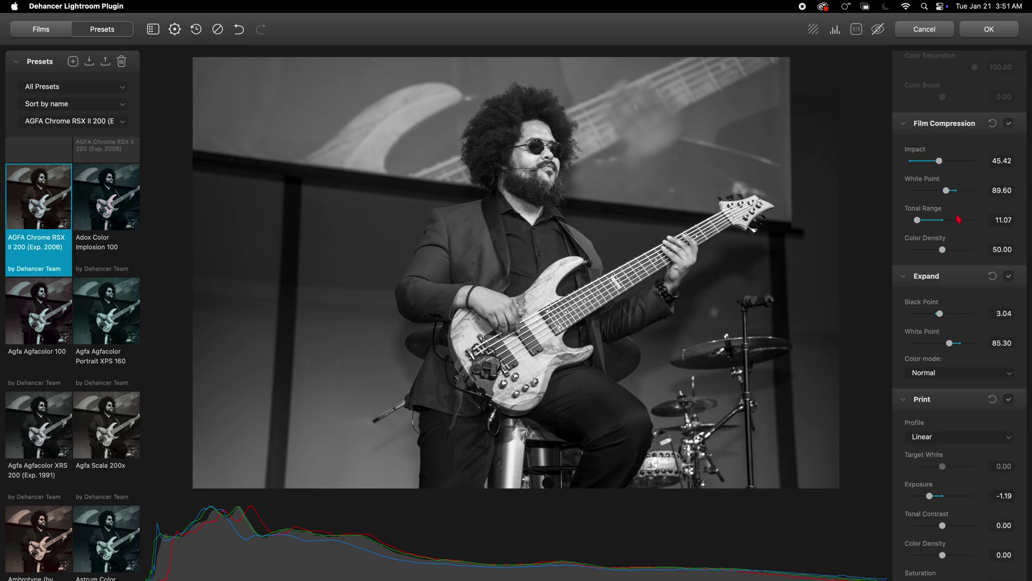
scroll(956, 220, "up", 10)
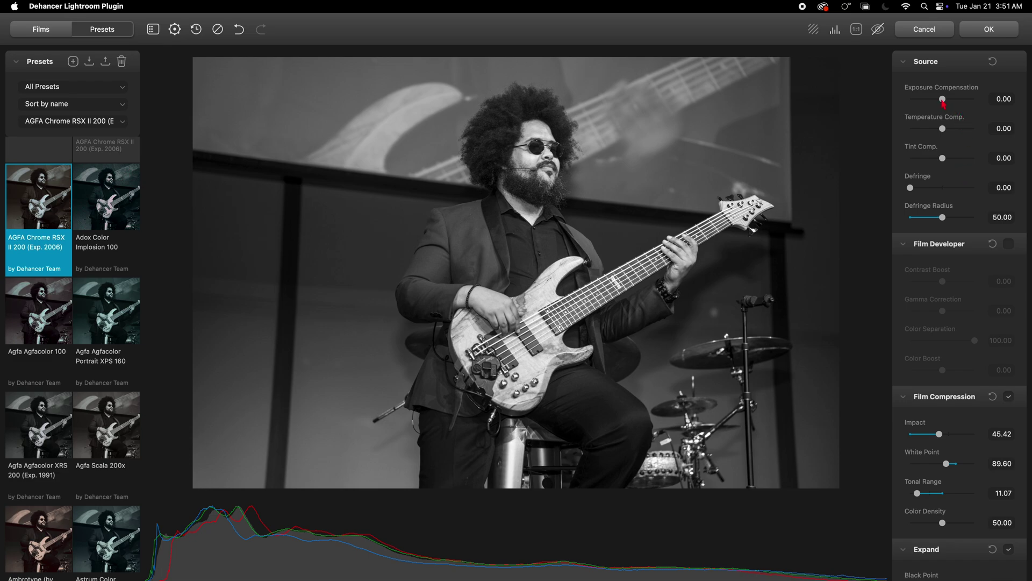
Try an Exposure Compensation of 2.40 with the Ambrotype film profile, and reset the Source settings.
left_click_drag(943, 100, 970, 105)
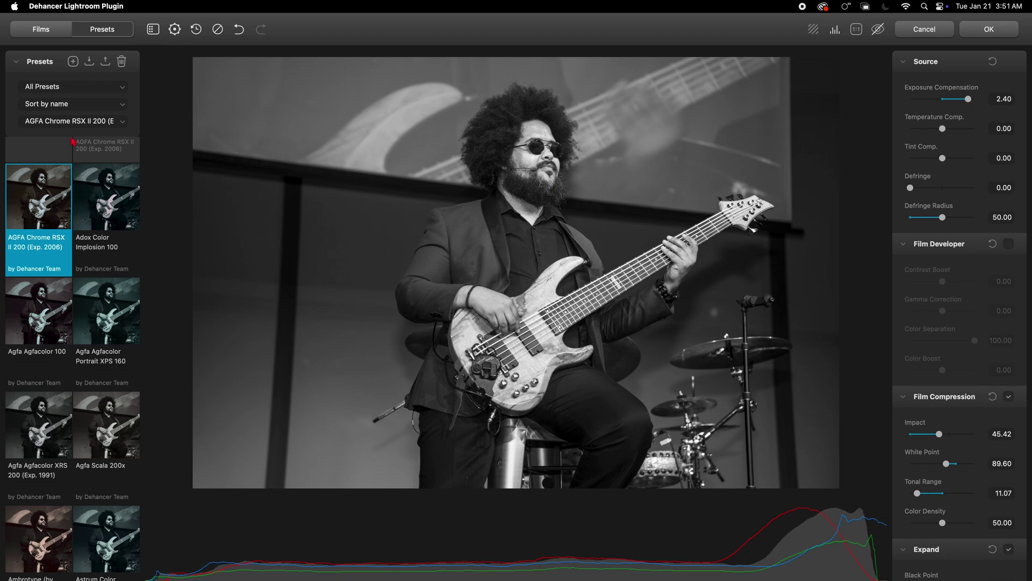
left_click(41, 29)
left_click(38, 330)
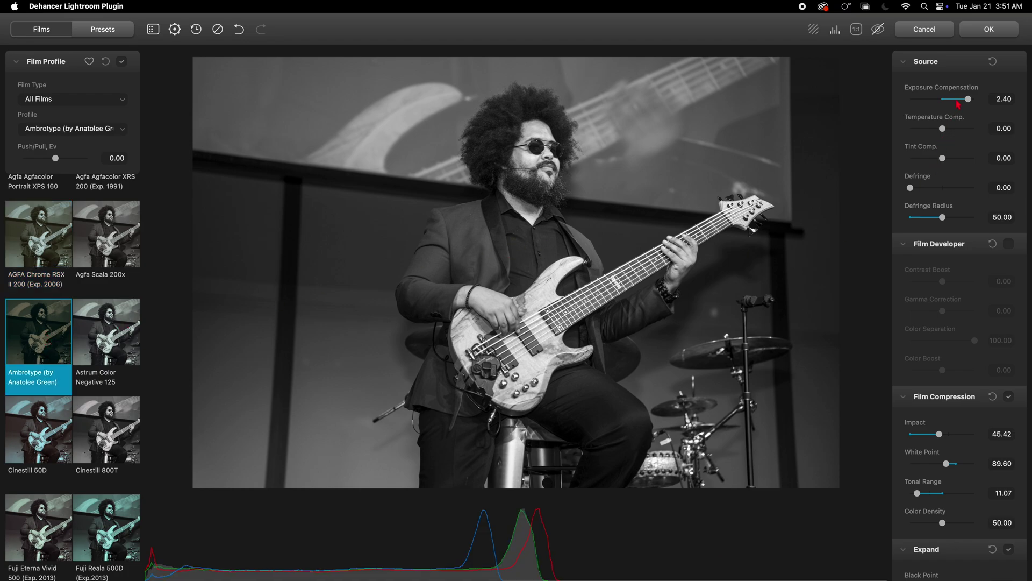
left_click(993, 61)
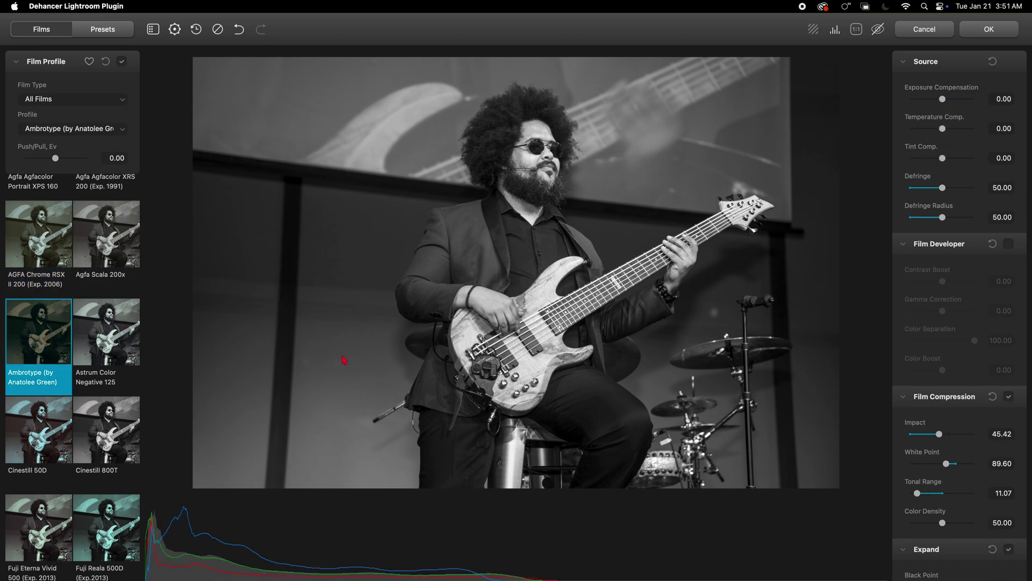
Try the Cinestill 800T and Cinestill 50D film profiles, show the effect on the photo again, and return to the presets.
left_click(112, 448)
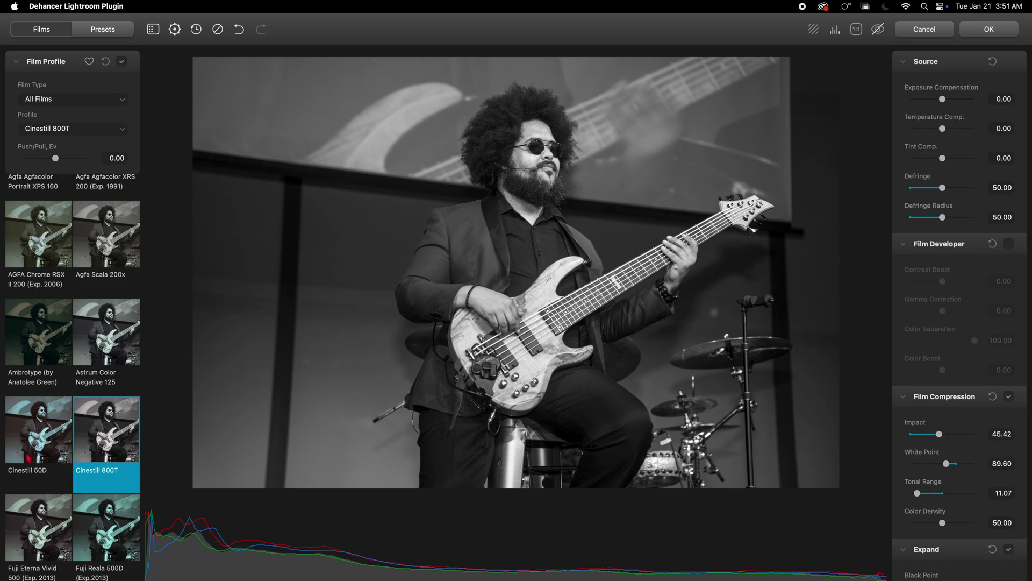
left_click(26, 457)
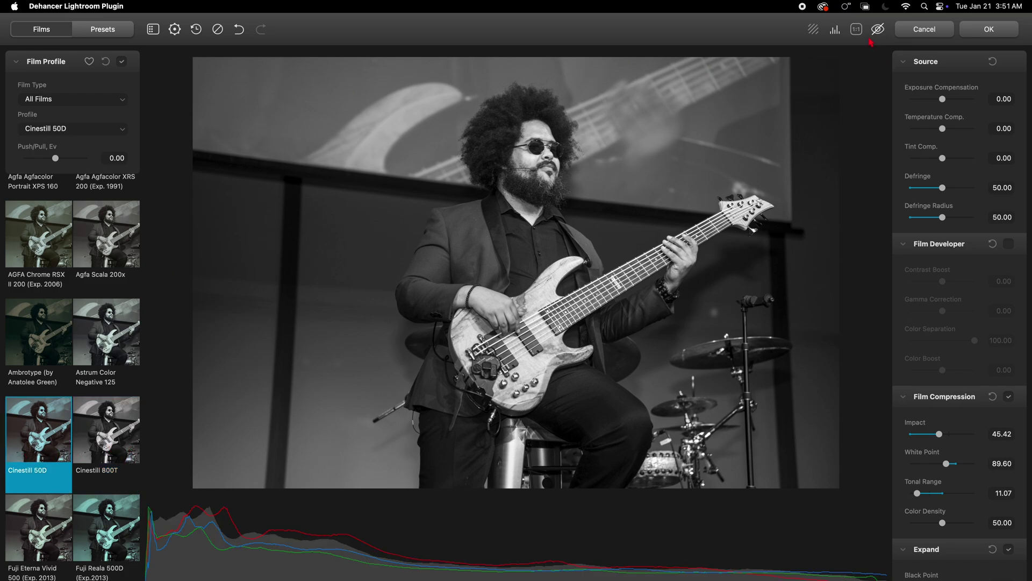
left_click(878, 31)
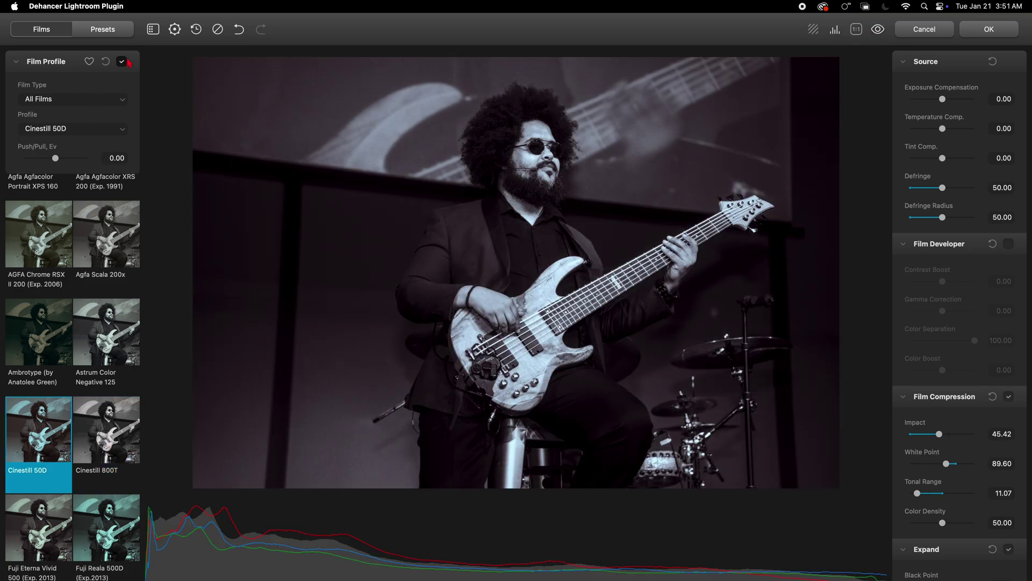
left_click(107, 32)
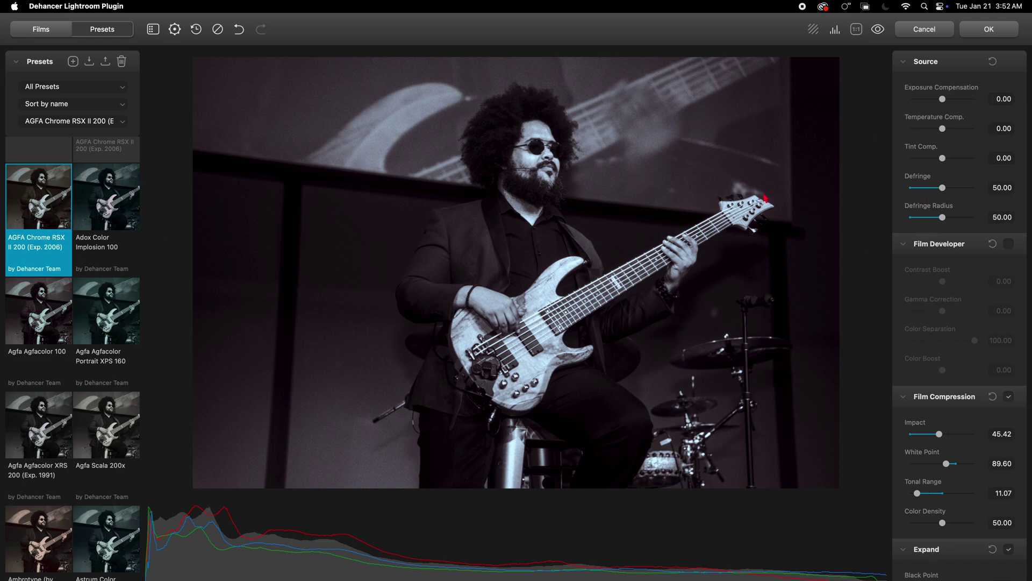
Set the Exposure Compensation to 0.52 and try the AGFA Chrome RSX II 200 (Exp. 2006) and Ambrotype film profiles.
mouse_move(944, 99)
left_mouse_down()
mouse_move(953, 101)
mouse_move(929, 107)
mouse_move(949, 105)
left_mouse_up()
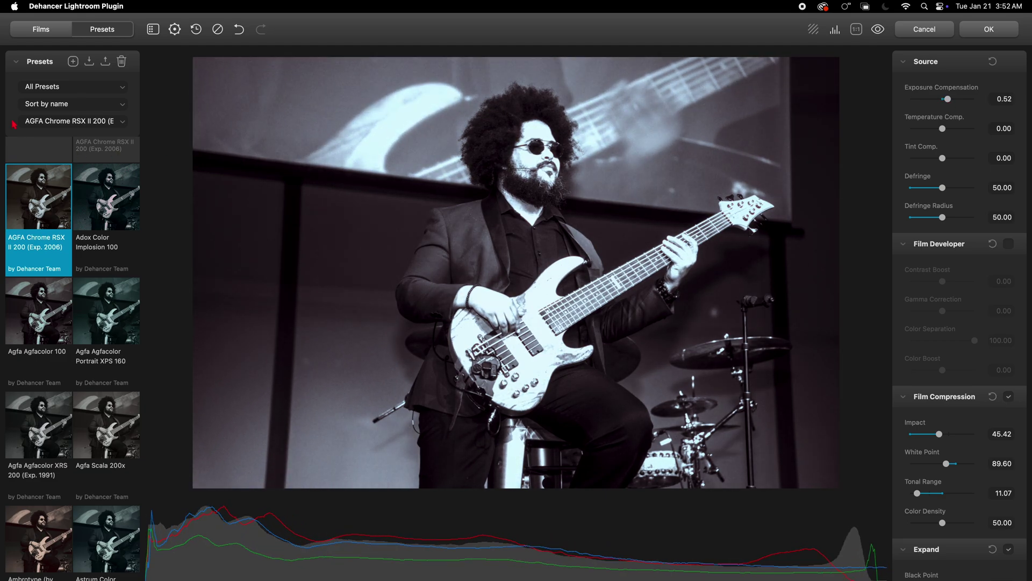
left_click(41, 29)
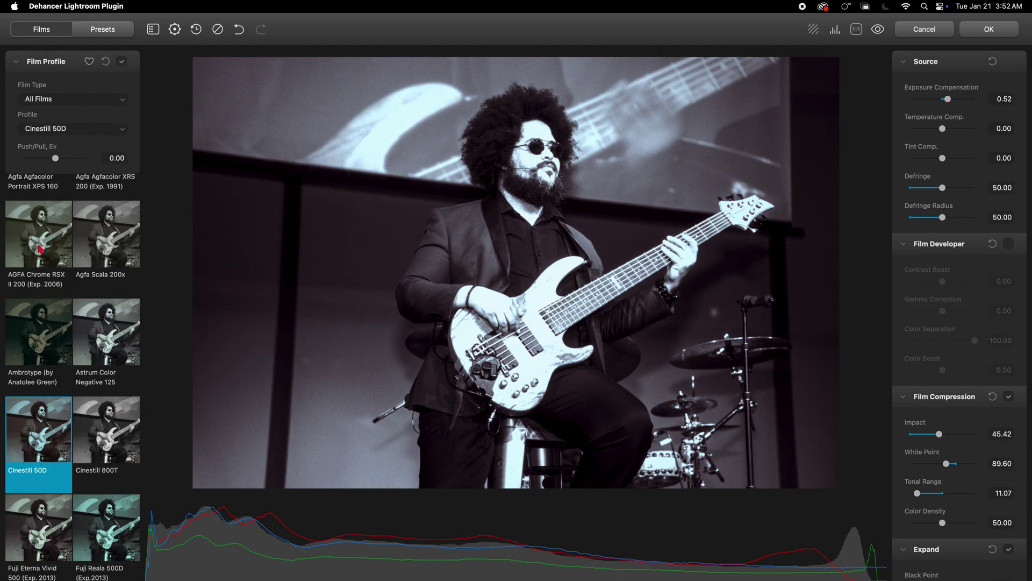
left_click(45, 257)
left_click(48, 331)
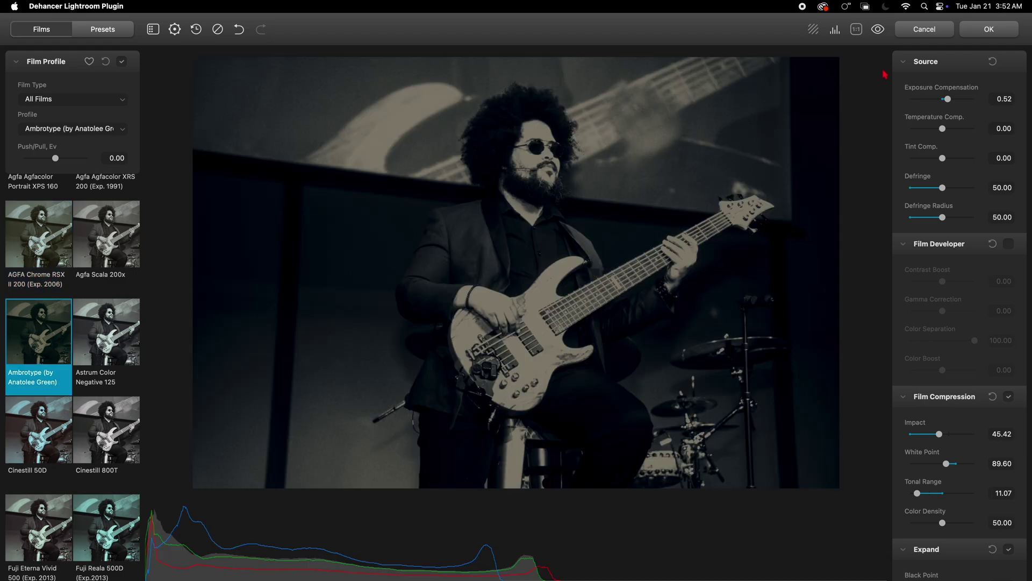
Try an Exposure Compensation of 0.45, reset the Source settings, and return the photo to the Original preset.
left_click_drag(946, 100, 946, 100)
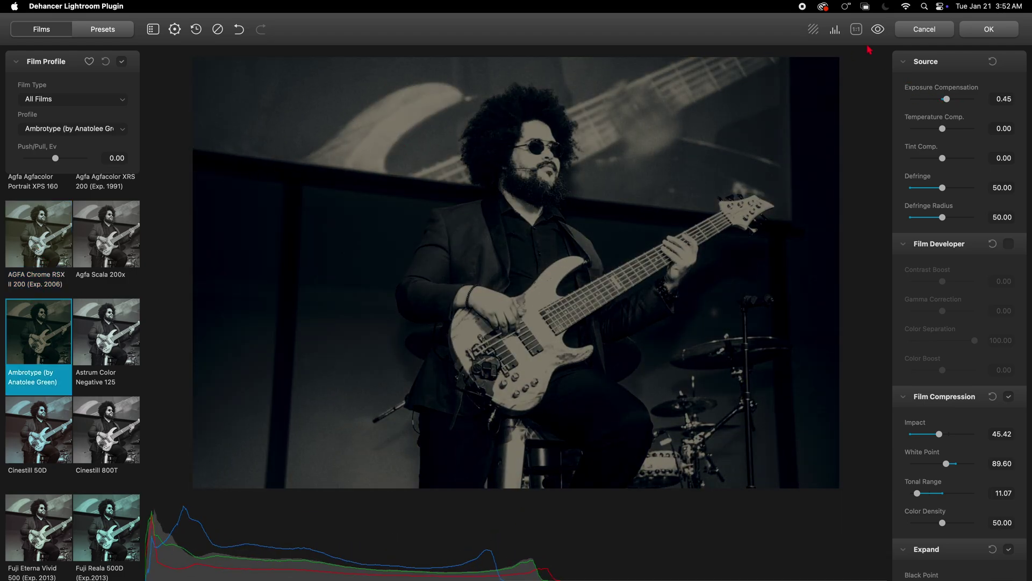
left_click(992, 61)
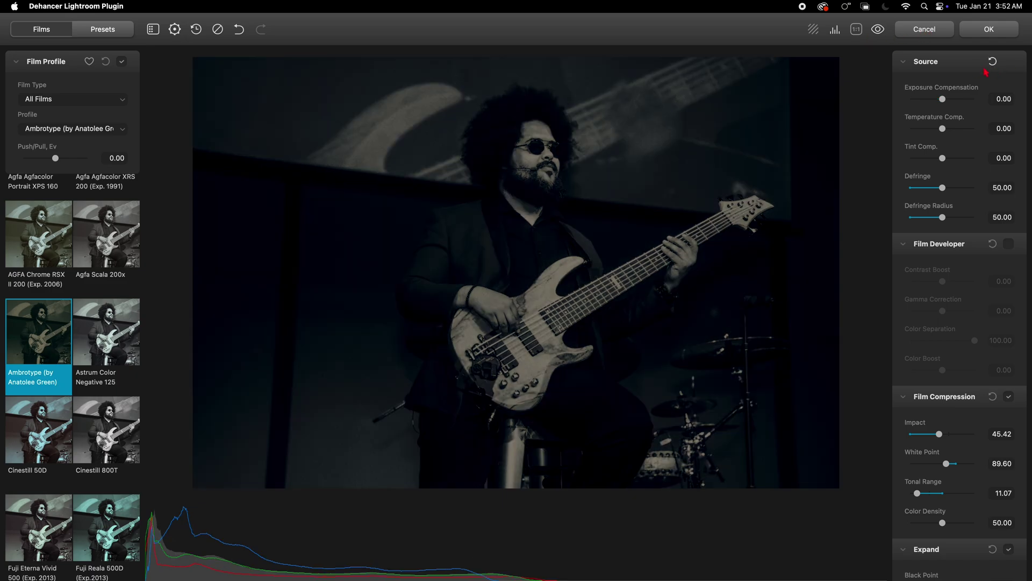
left_click(102, 29)
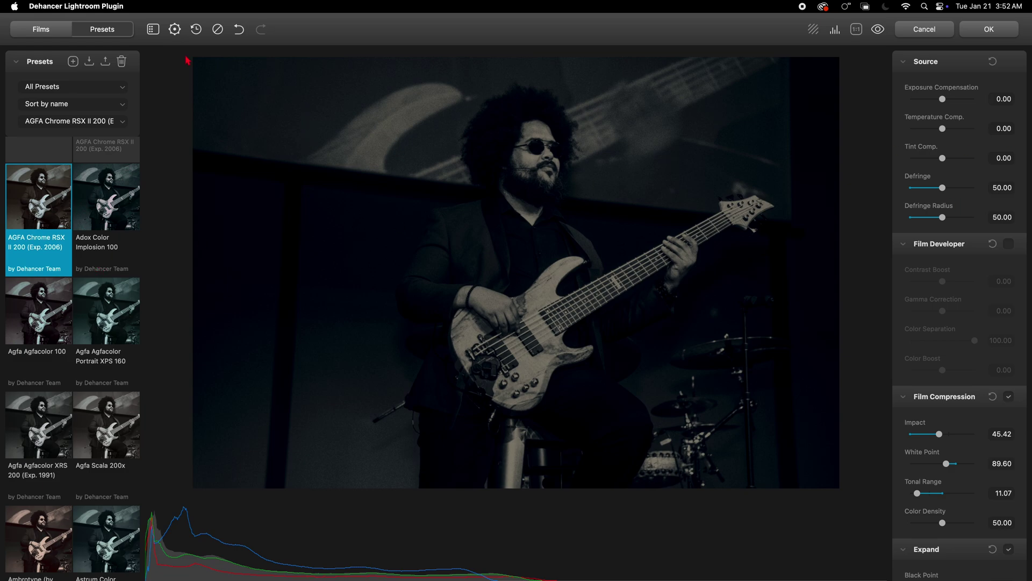
left_click(218, 30)
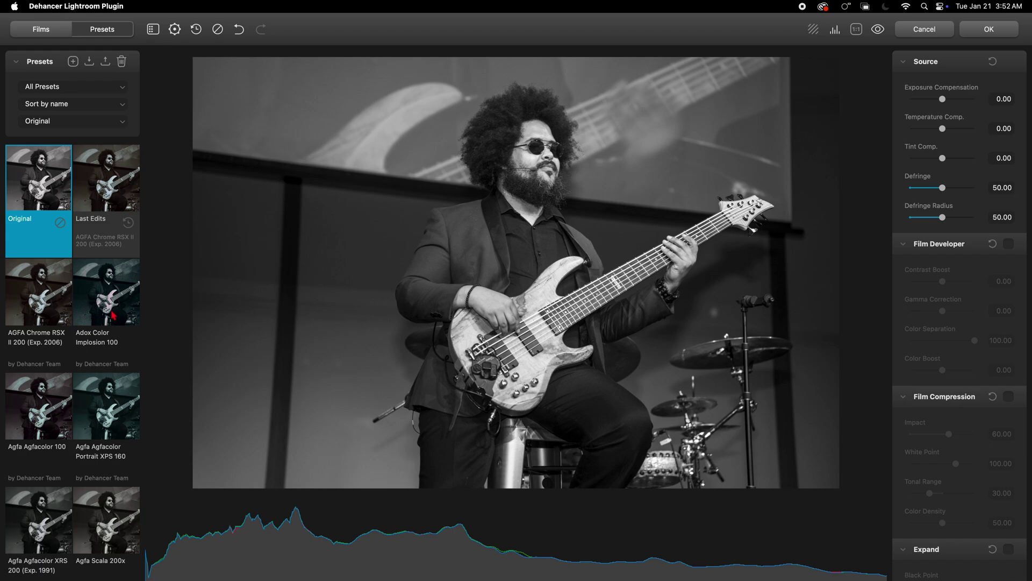
scroll(100, 322, "down", 3)
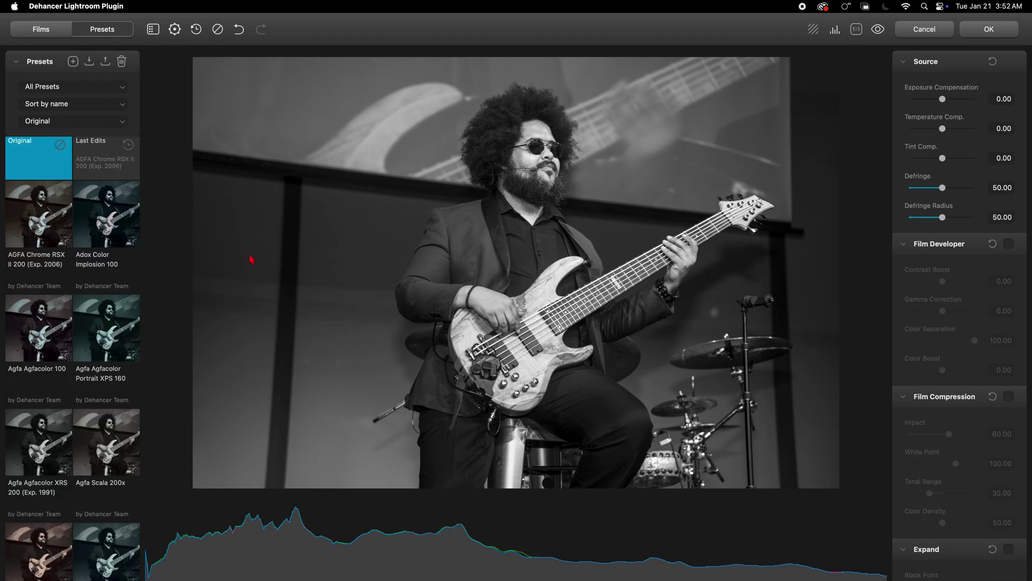
Keep the presets sorted by name, apply Kodak Portra 400 + Endura, and compare the result with the unprocessed photo.
left_click(76, 105)
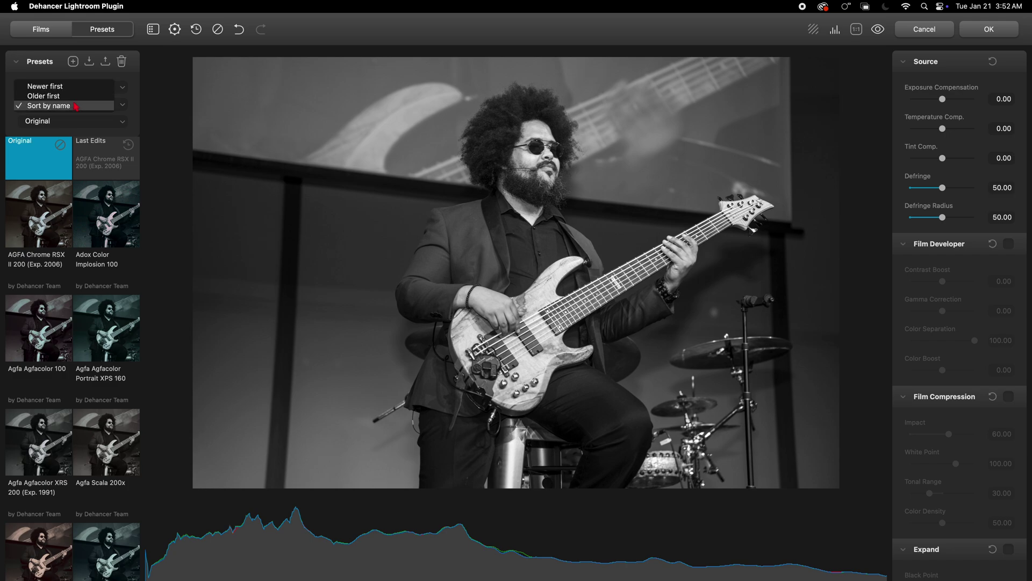
left_click(76, 105)
left_click(70, 121)
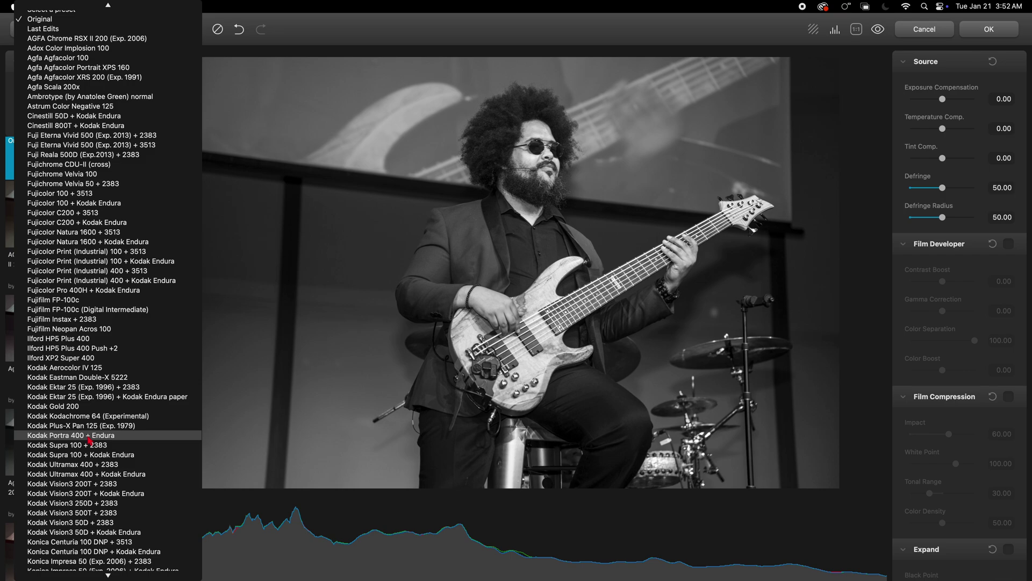
left_click(89, 436)
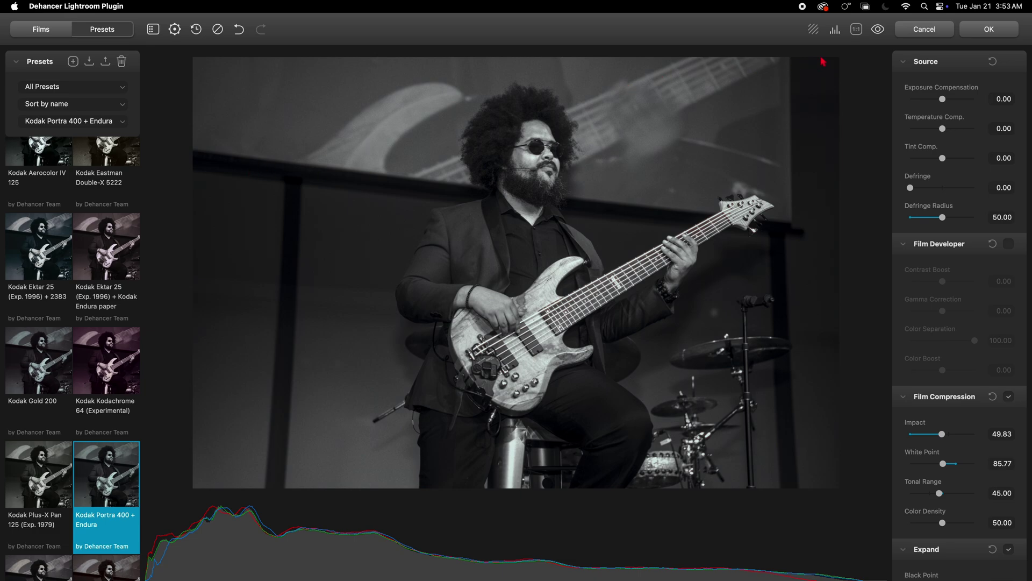
left_click(879, 31)
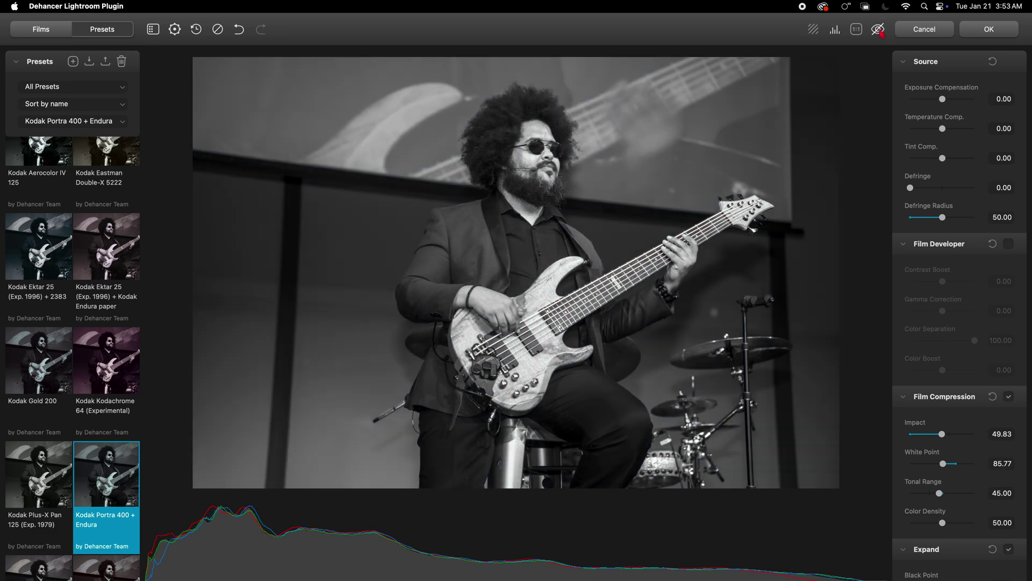
left_click(880, 31)
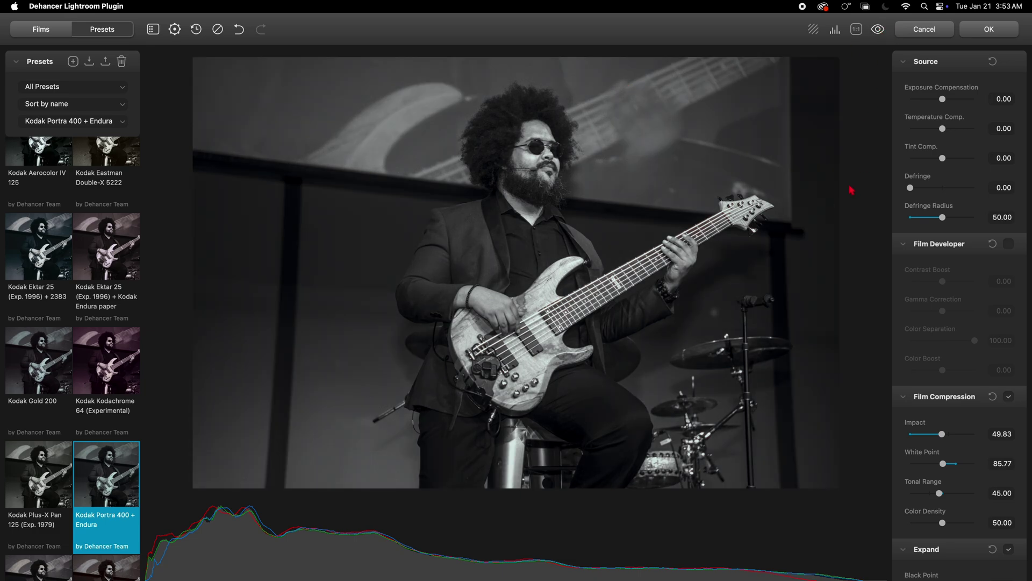
Enable the Film Developer and try Contrast Boost values of -13.59 and -3.77.
scroll(943, 270, "down", 2)
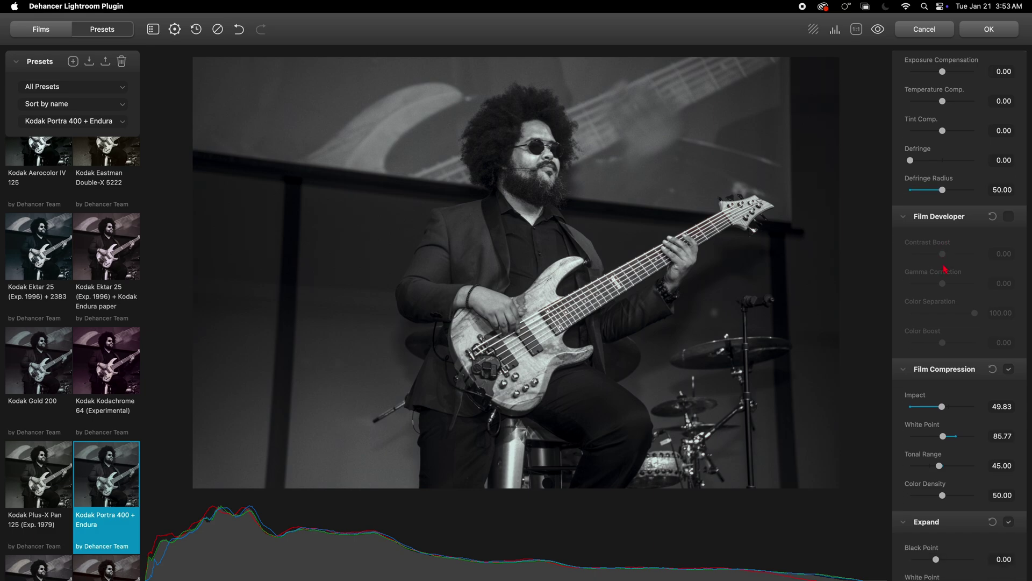
left_click(1013, 194)
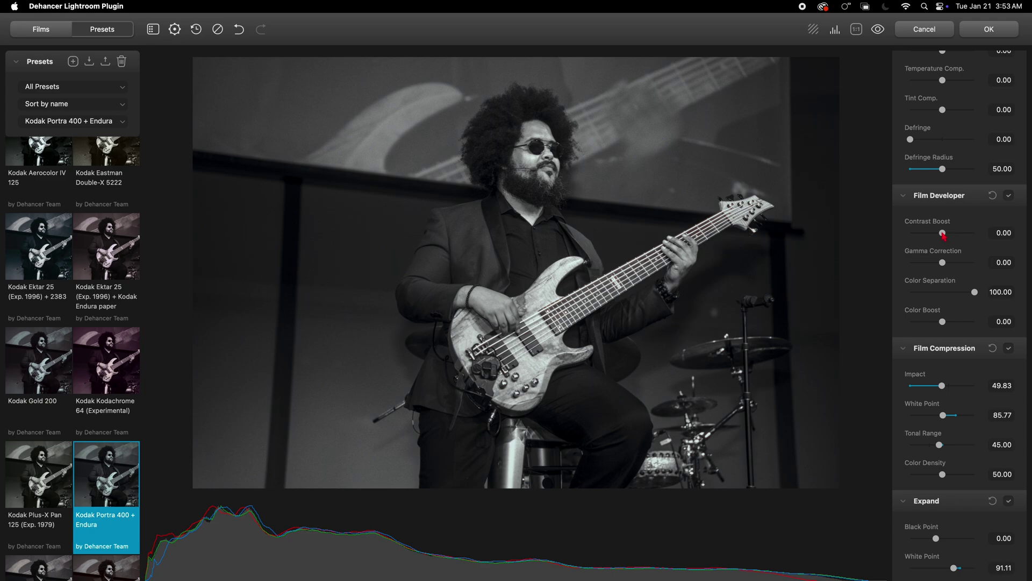
mouse_move(943, 235)
left_mouse_down()
mouse_move(958, 237)
mouse_move(930, 238)
mouse_move(940, 237)
left_mouse_up()
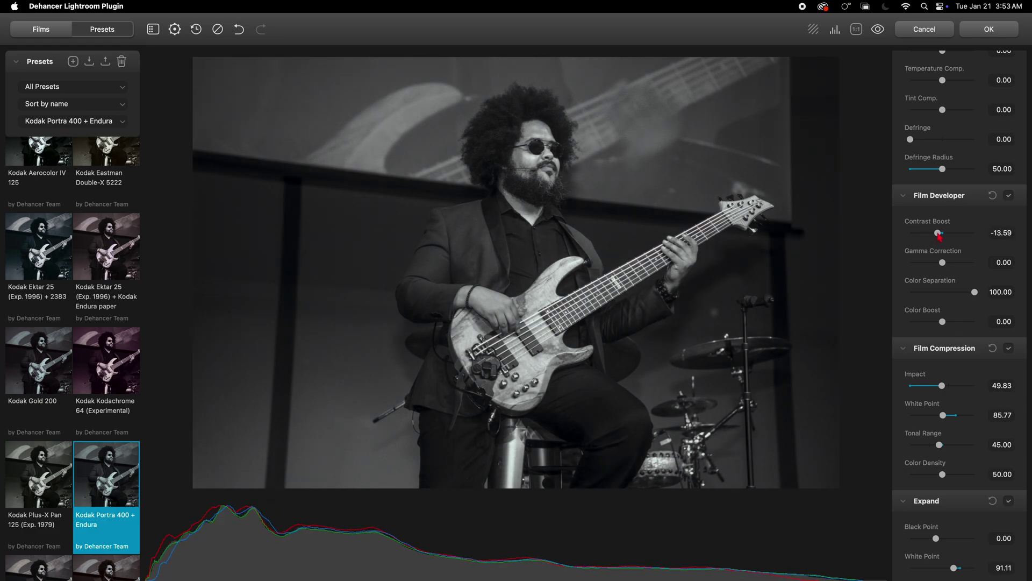
left_click_drag(940, 237, 943, 237)
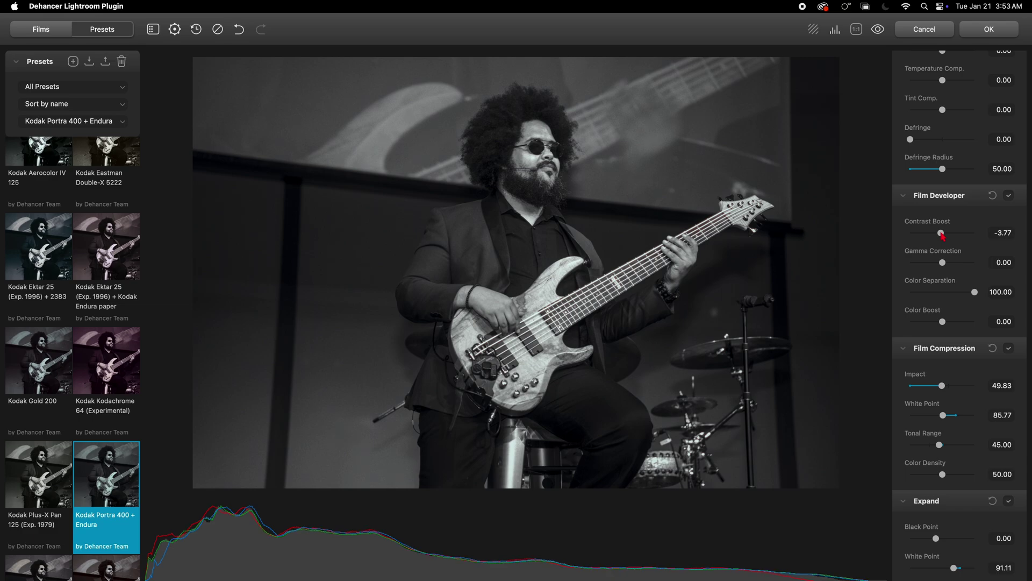
Try further Contrast Boost and Gamma Correction adjustments, and reset the Film Developer settings to their defaults.
mouse_move(942, 235)
left_mouse_down()
mouse_move(962, 238)
mouse_move(920, 237)
mouse_move(946, 241)
left_mouse_up()
mouse_move(947, 262)
left_mouse_down()
mouse_move(984, 264)
mouse_move(882, 269)
mouse_move(948, 258)
left_mouse_up()
left_click(992, 196)
Try a Film Compression White Point of 110.69 on the bass player photo.
scroll(961, 311, "down", 2)
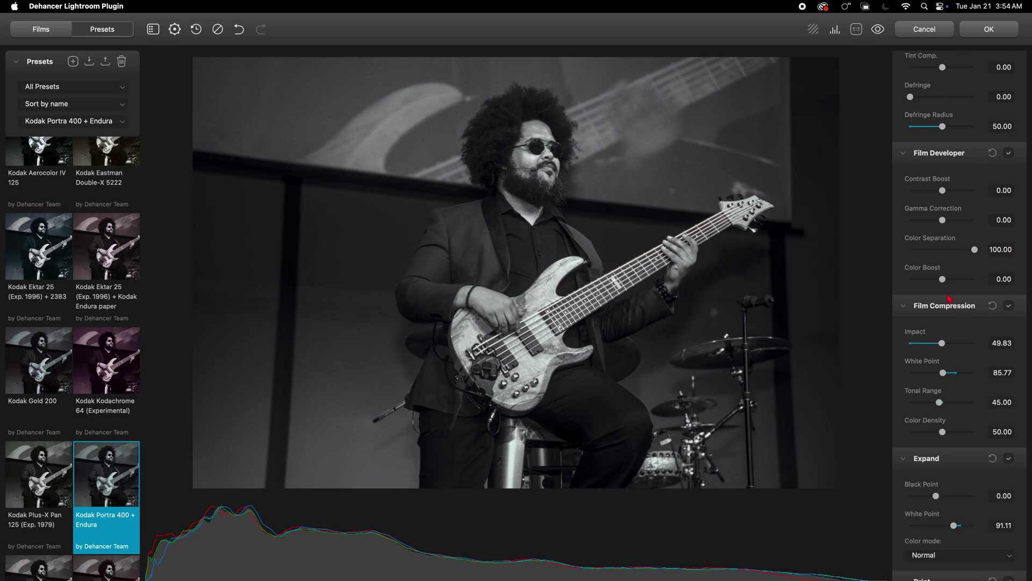
scroll(950, 330, "down", 2)
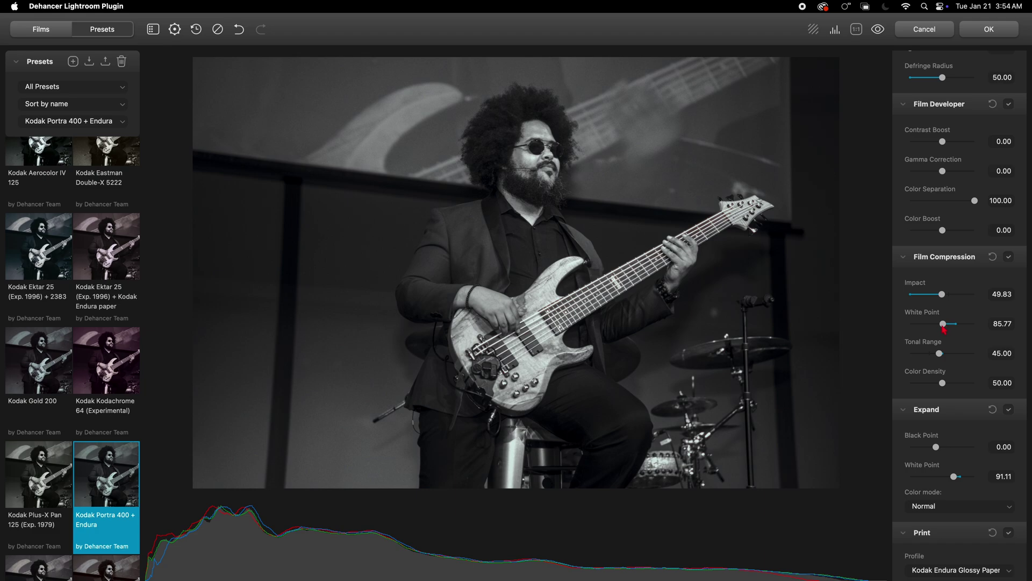
left_click_drag(943, 324, 969, 335)
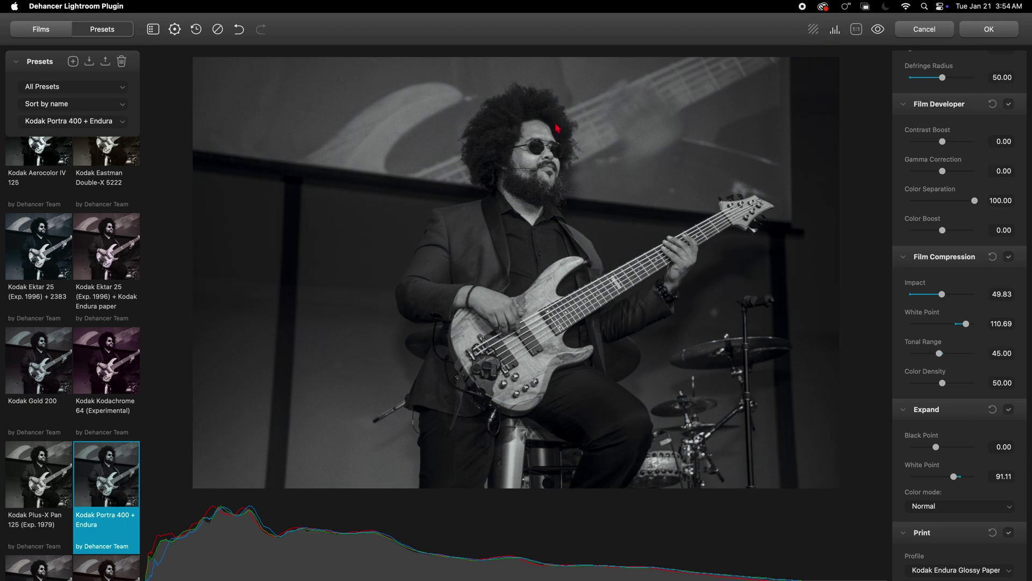
Try the Kodak 2383 Print Film profile in the Print settings and compare the result with the unprocessed photo.
scroll(952, 322, "down", 6)
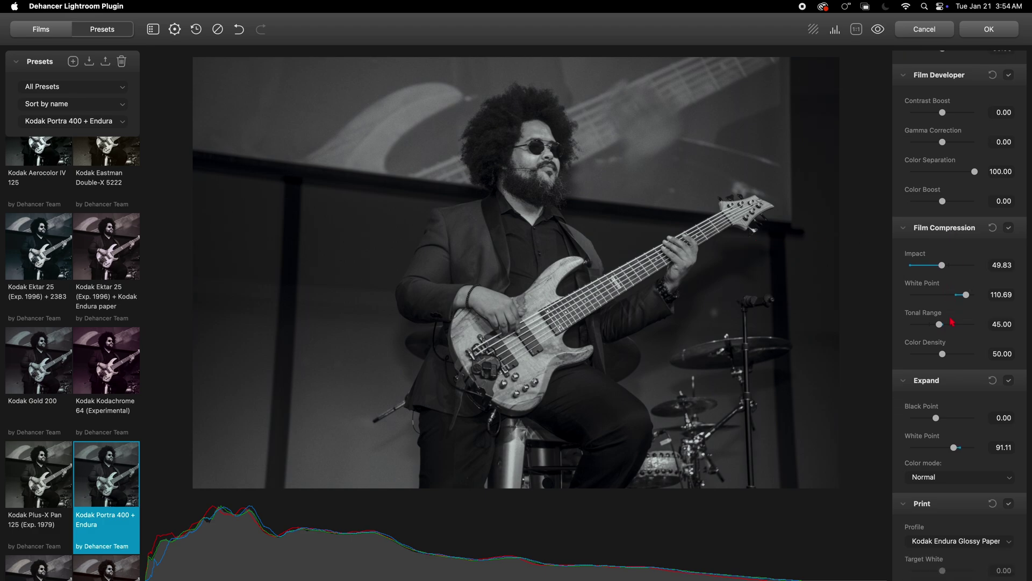
scroll(991, 248, "down", 2)
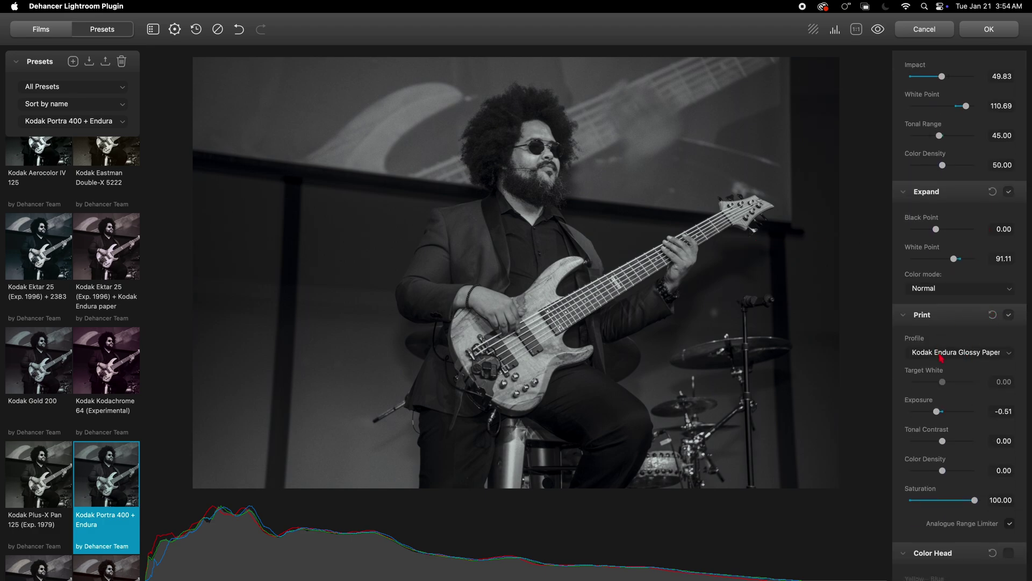
left_click(942, 357)
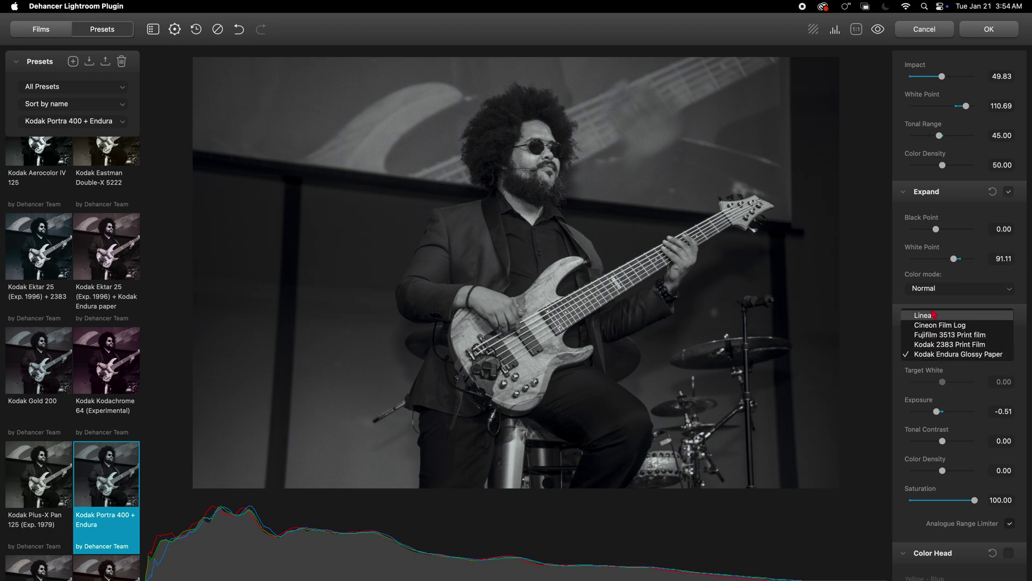
left_click(932, 345)
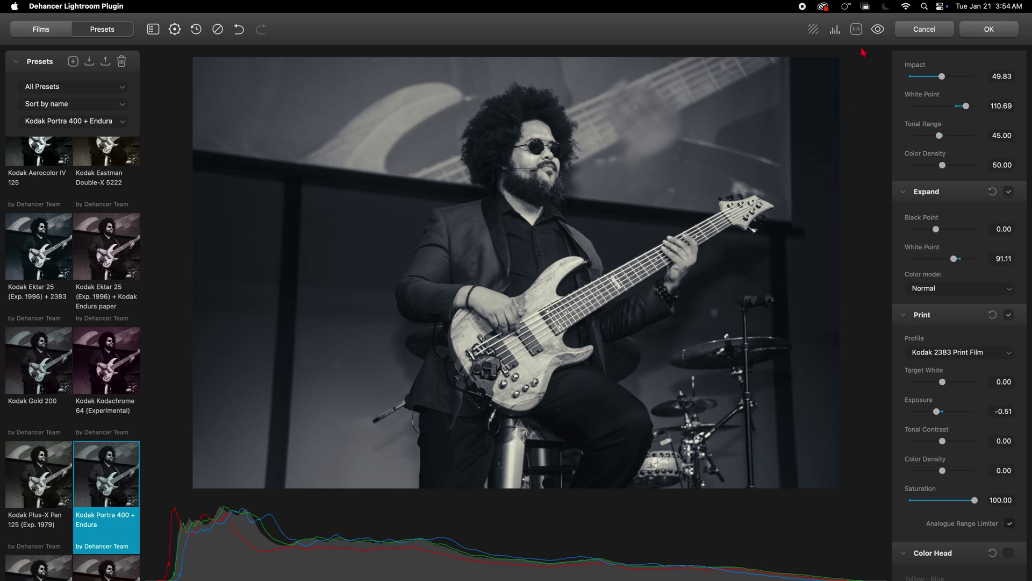
left_click(877, 31)
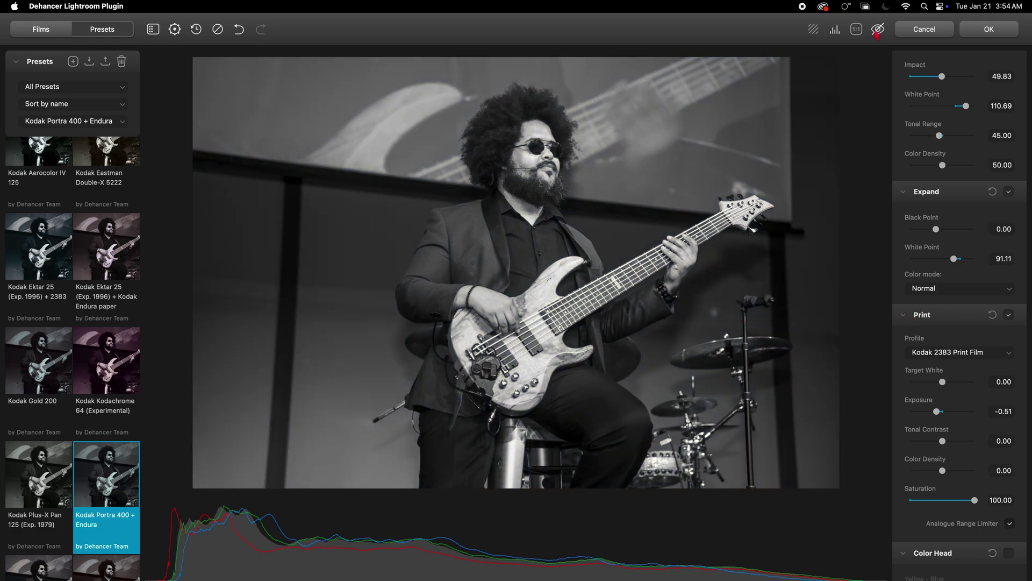
left_click(877, 31)
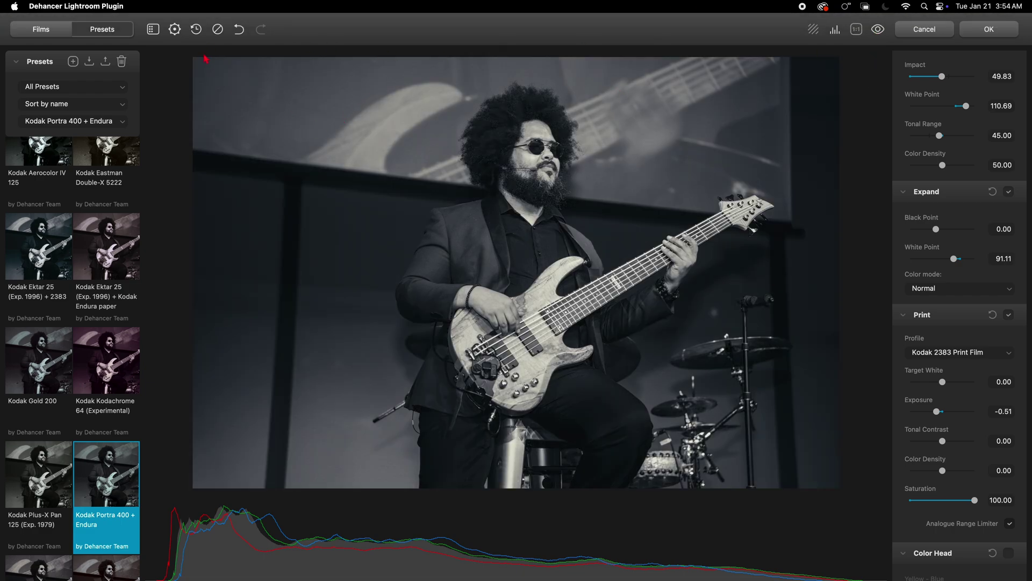
Reset all adjustments to the Original preset and repeatedly undo the reset to switch between the edited and original states.
left_click(219, 32)
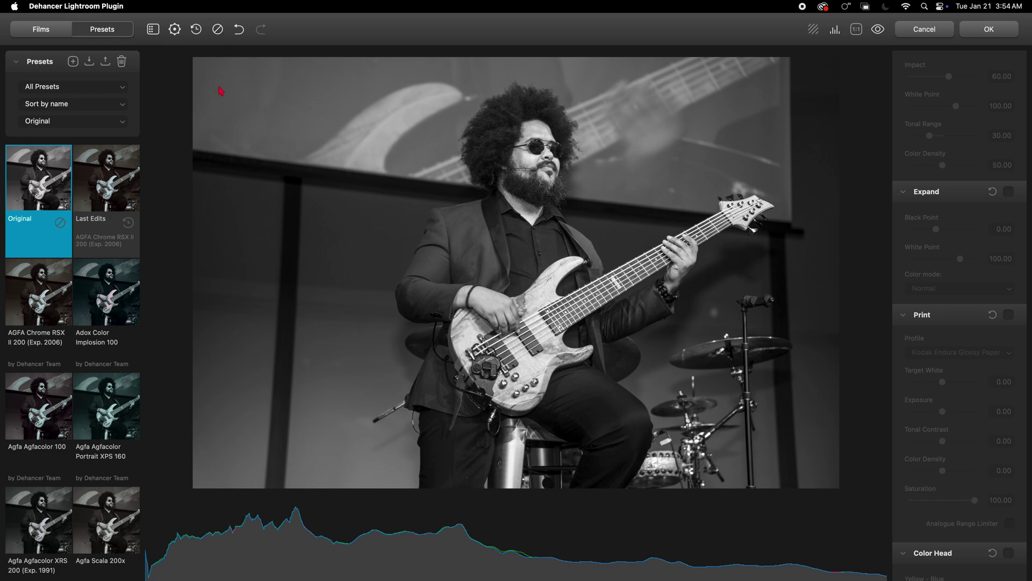
left_click(239, 30)
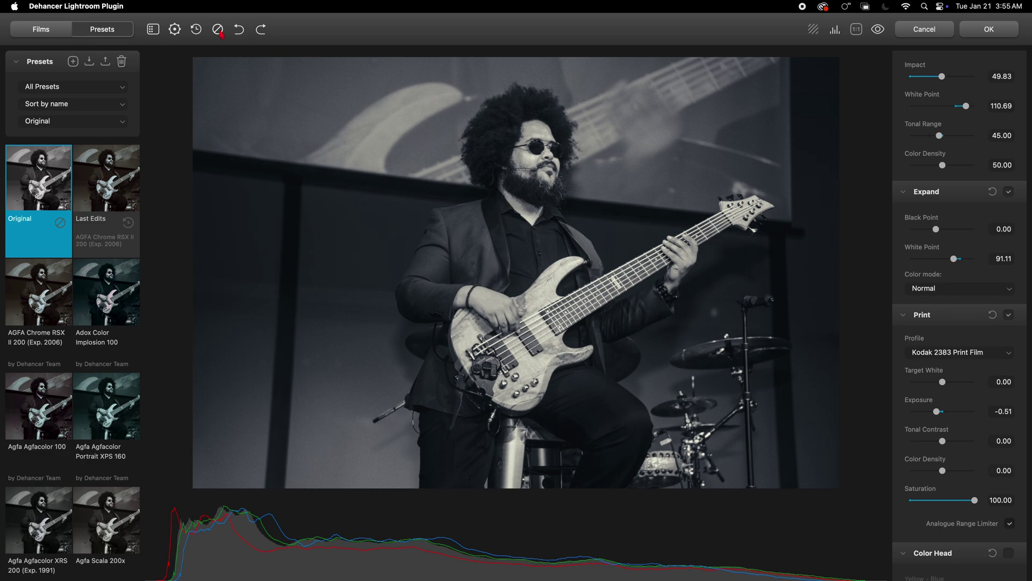
left_click(218, 30)
left_click(239, 30)
left_click(218, 31)
left_click(239, 30)
left_click(218, 30)
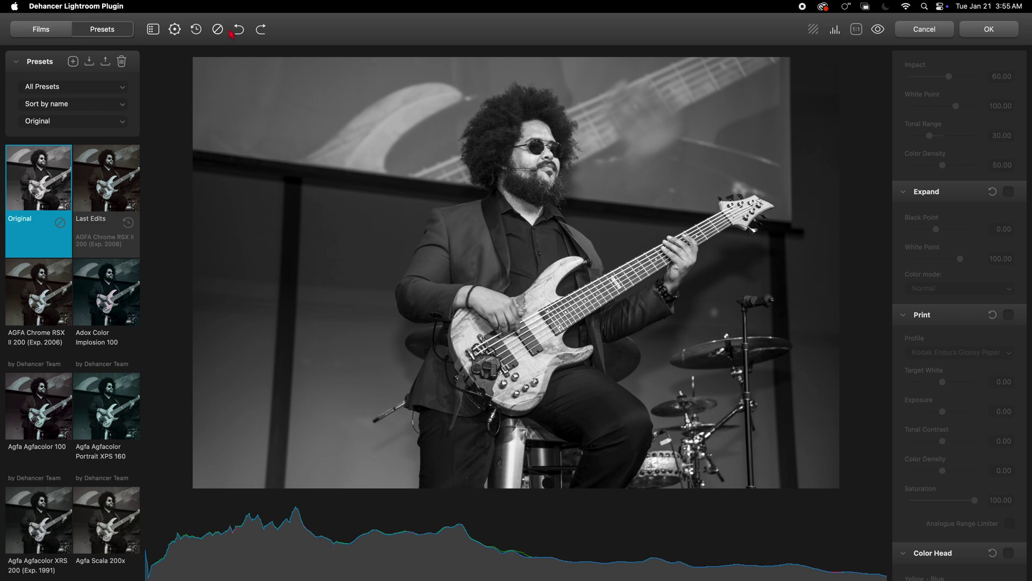
left_click(260, 30)
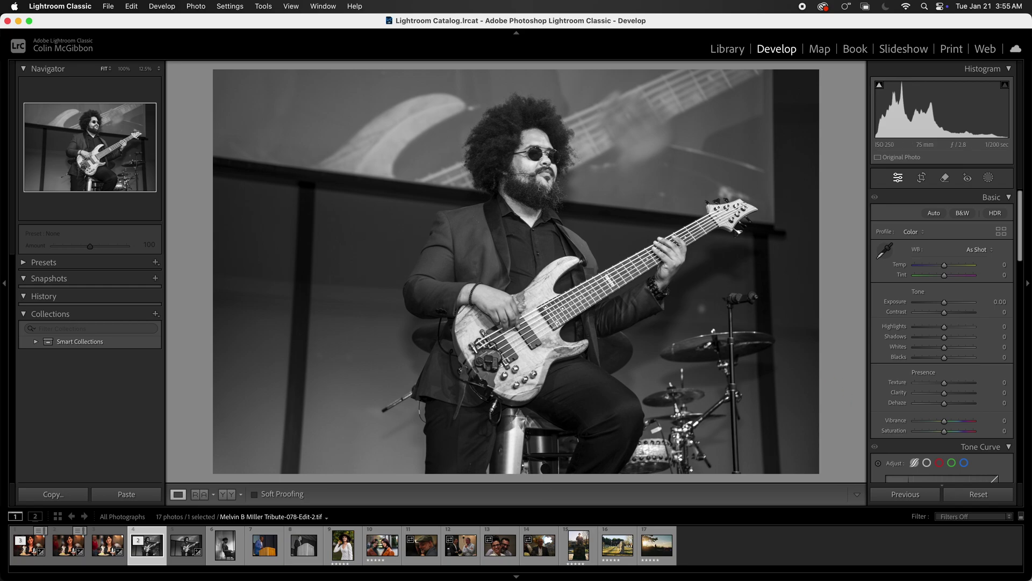
Open a copy of the bass player photo with Lightroom adjustments in the Dehancer Lightroom Plugin.
right_click(131, 533)
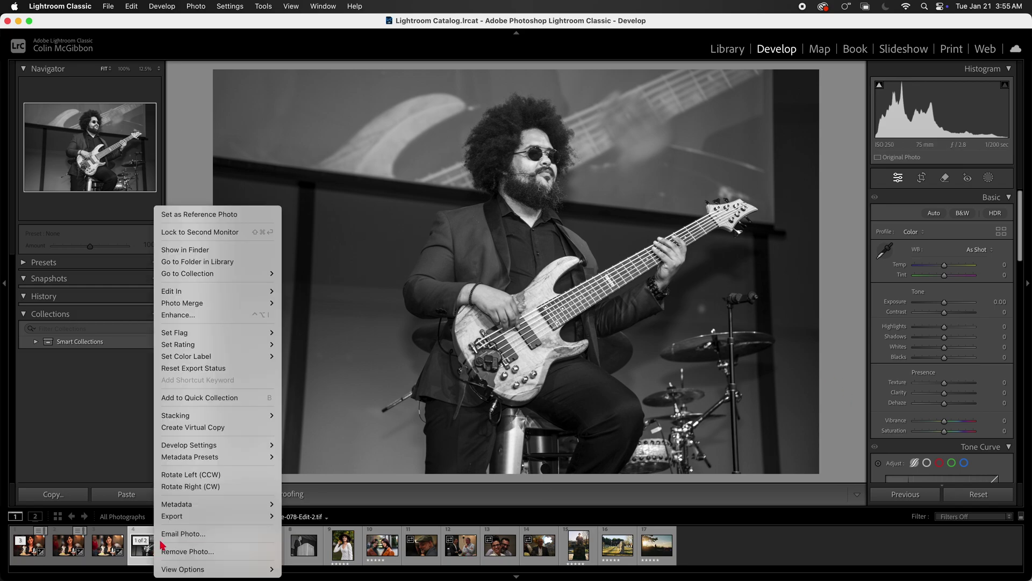
mouse_move(234, 292)
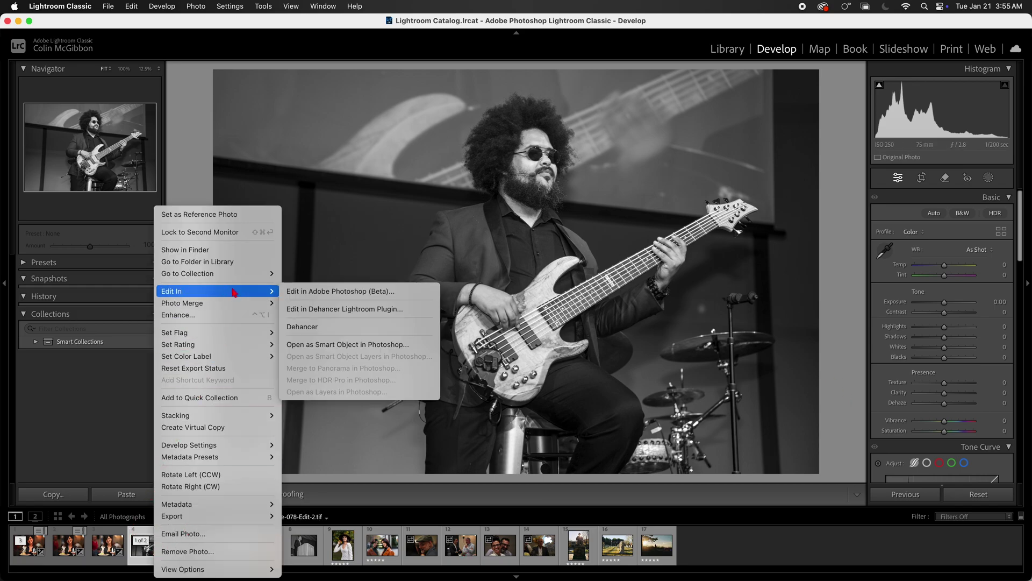
left_click(312, 309)
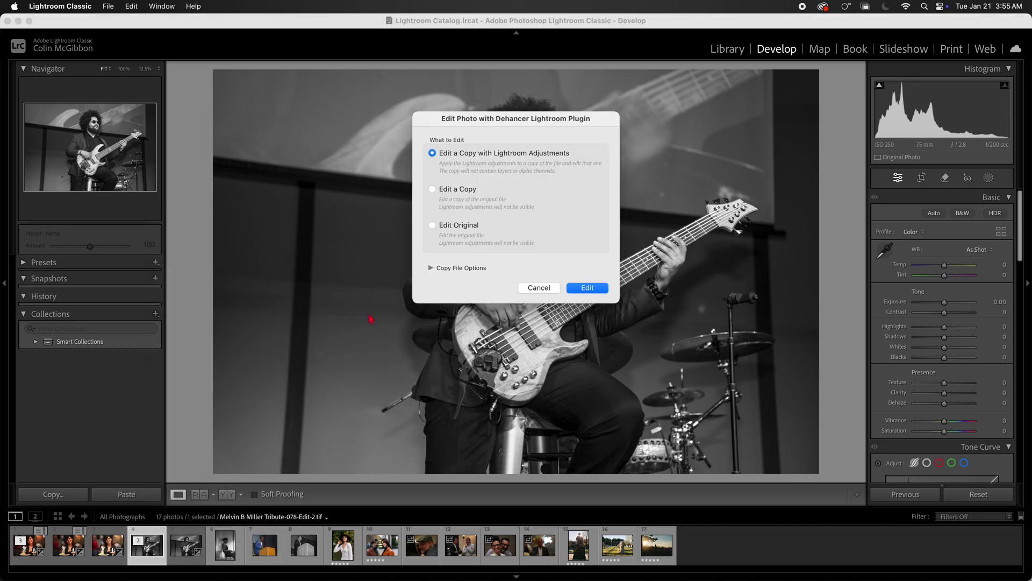
left_click(584, 288)
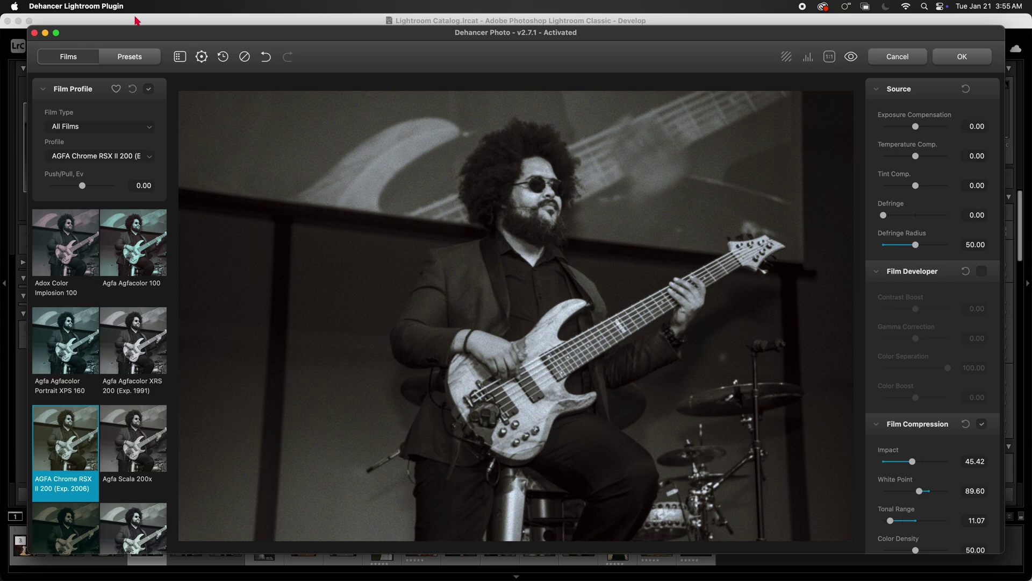
Expand the plugin window to full screen, review the settings through Color Head, and apply the loaded AGFA Chrome RSX II 200 look.
left_click(57, 34)
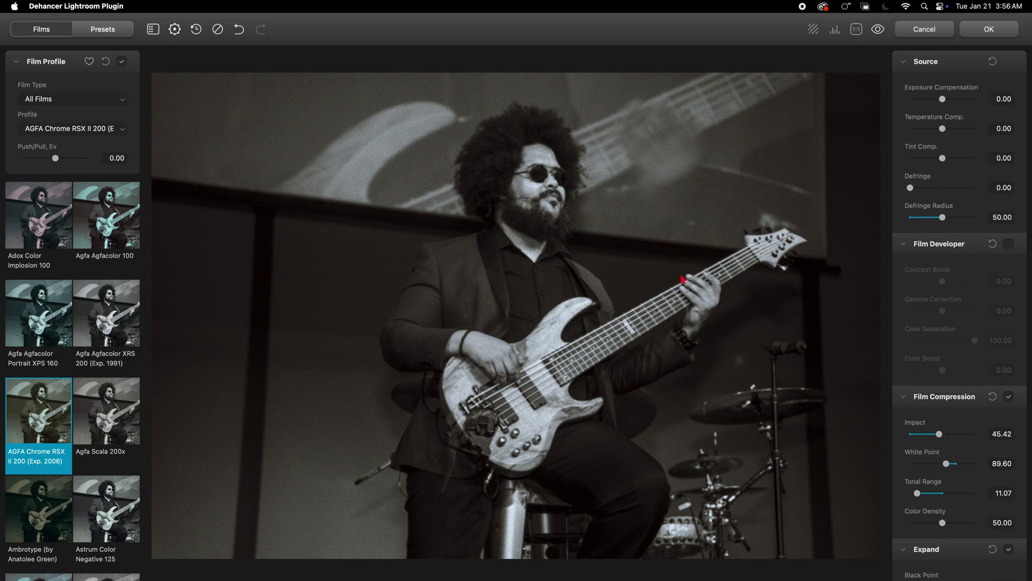
scroll(946, 262, "down", 10)
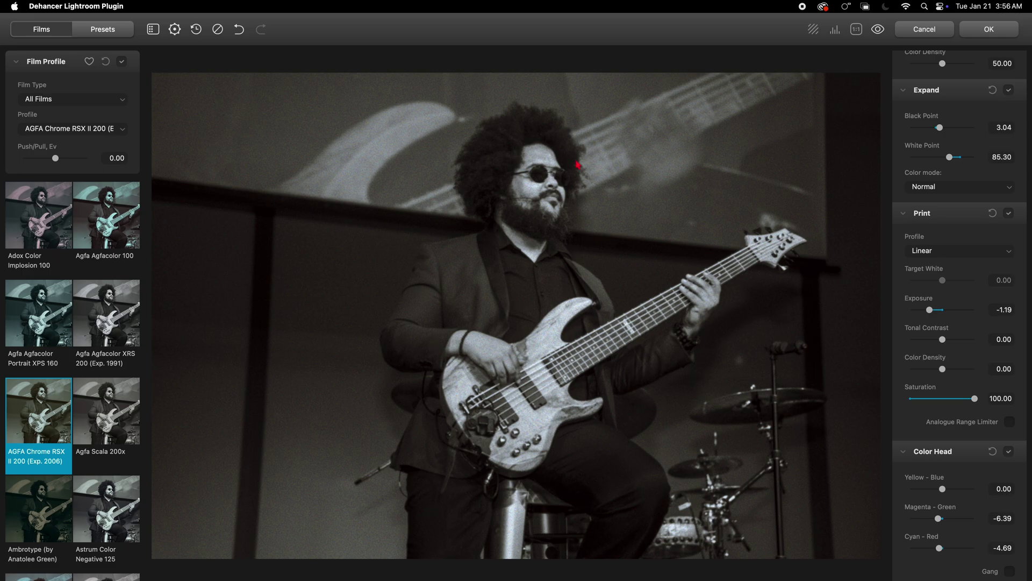
left_click(989, 30)
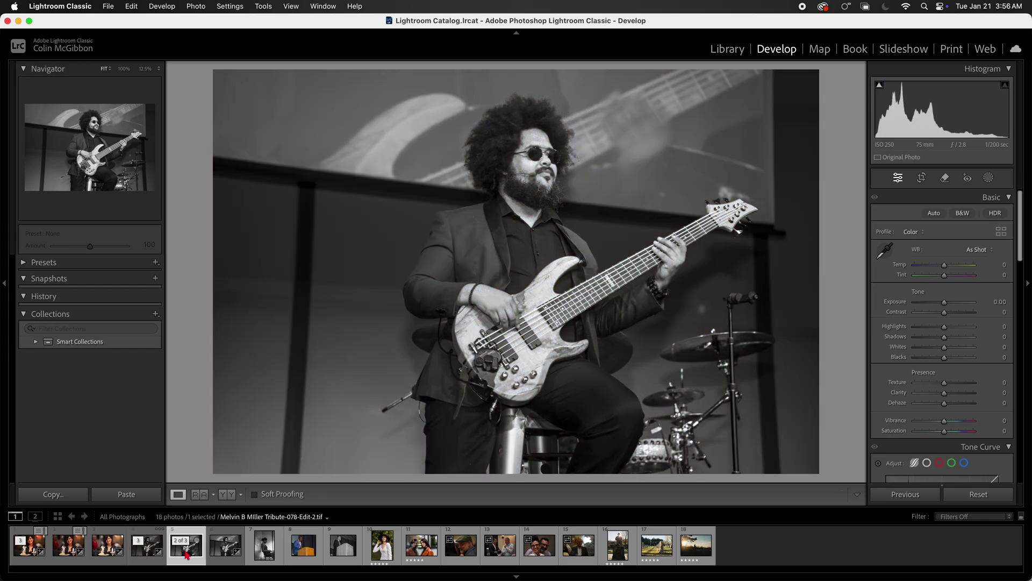
Compare the processed copy as reference with the unprocessed bass player photo as active in Reference View, zoomed in on both.
left_click(156, 554)
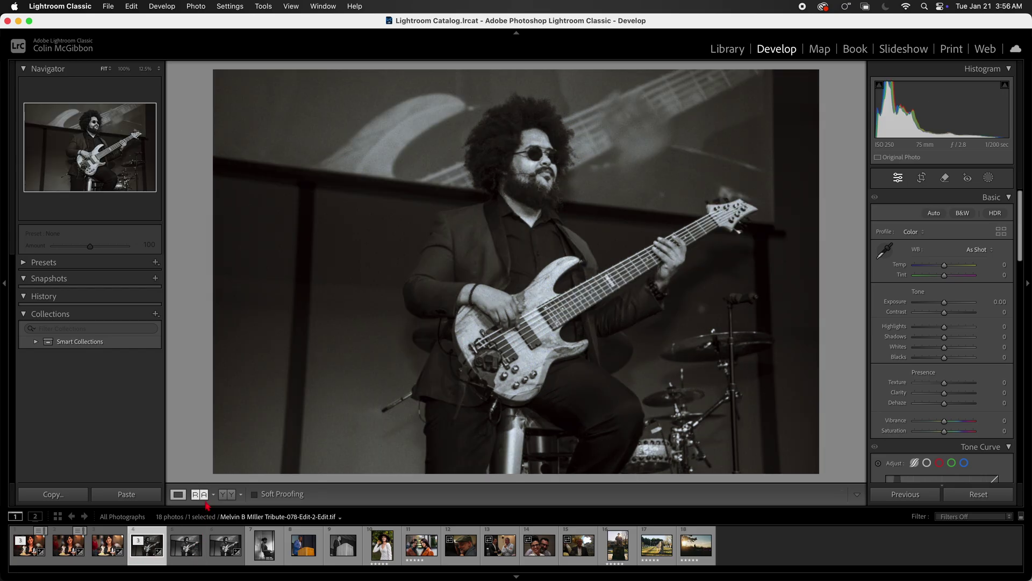
left_click(205, 496)
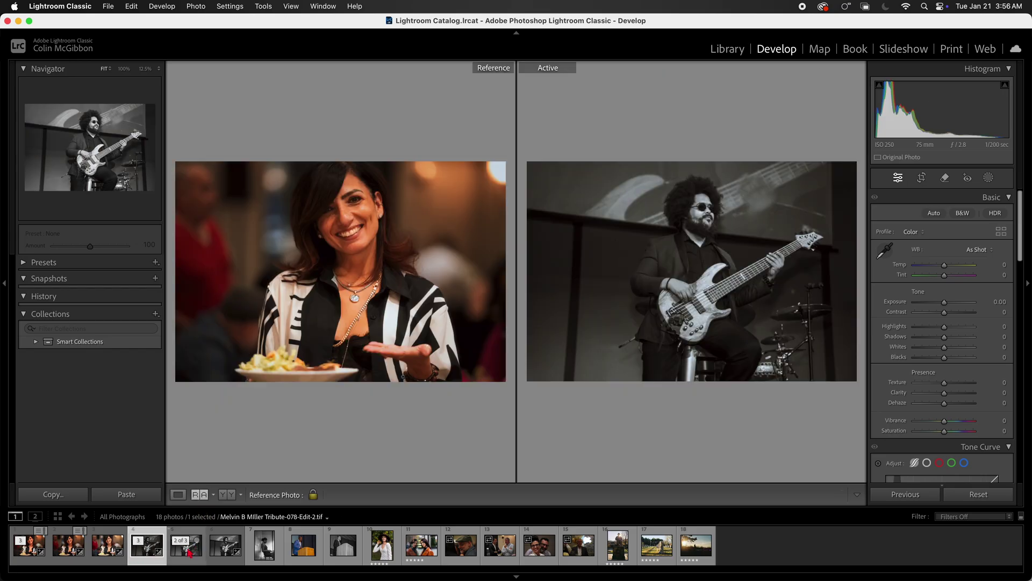
left_click_drag(186, 547, 725, 293)
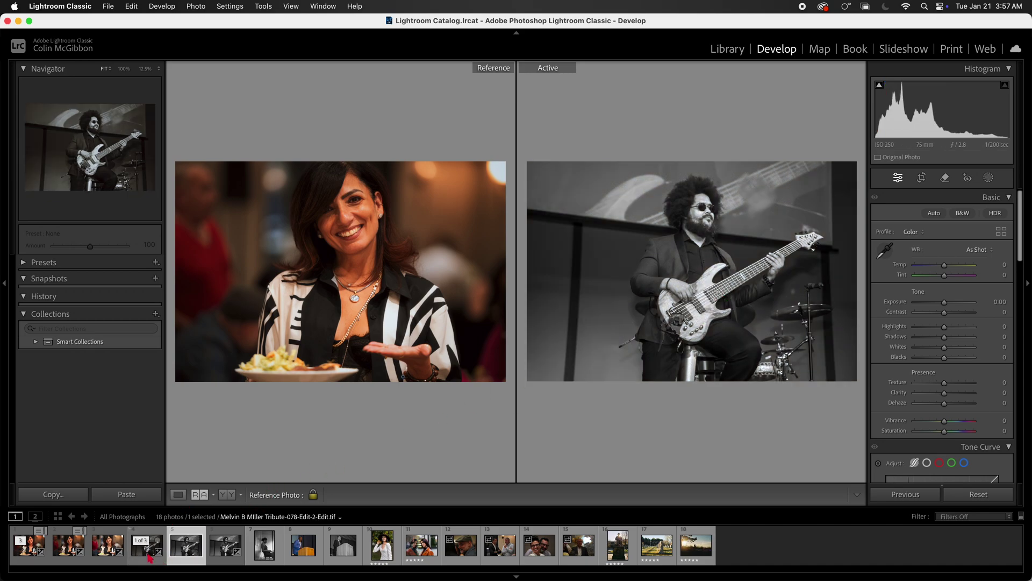
left_click_drag(150, 558, 370, 318)
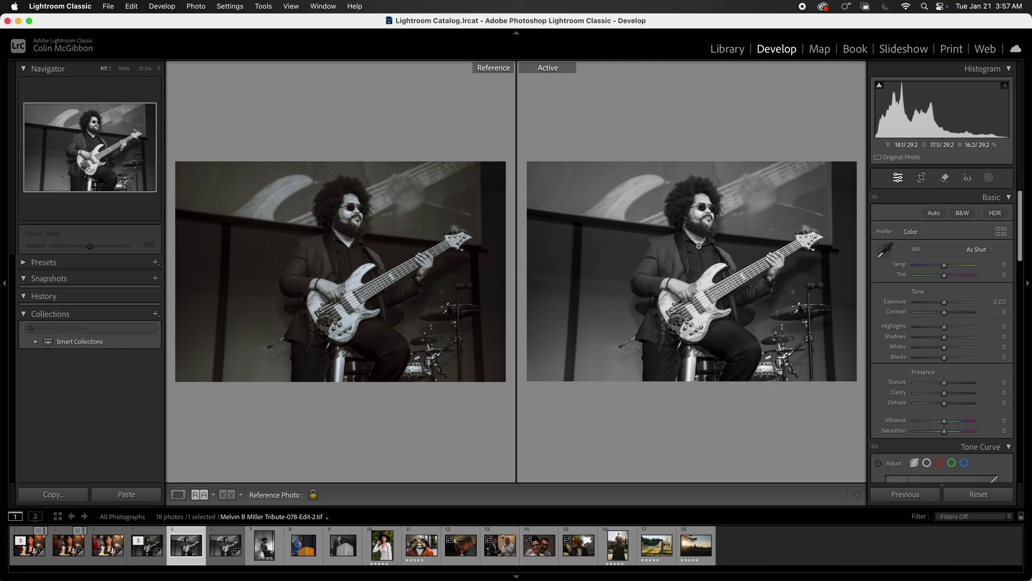
left_click(363, 209)
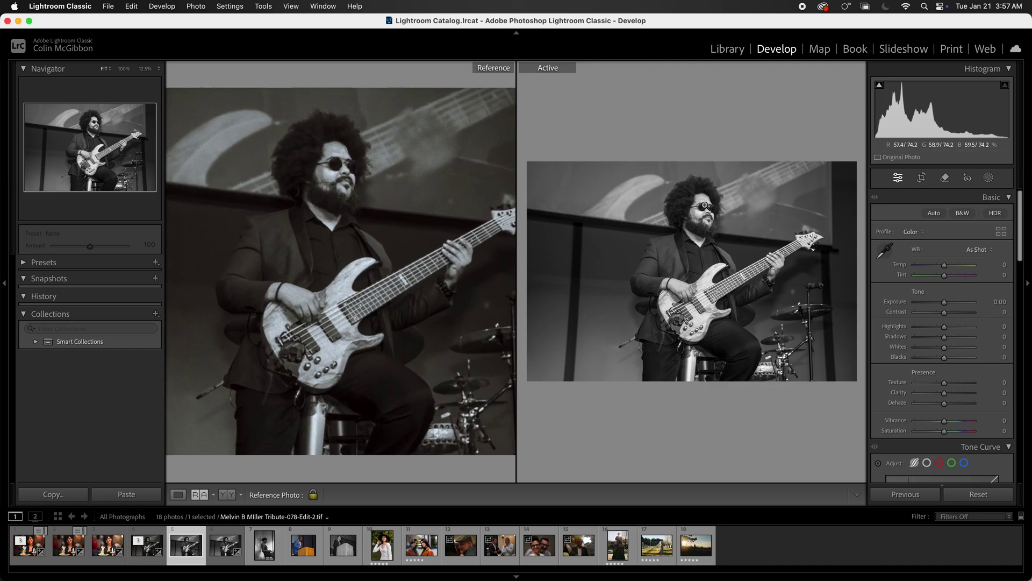
left_click(704, 207)
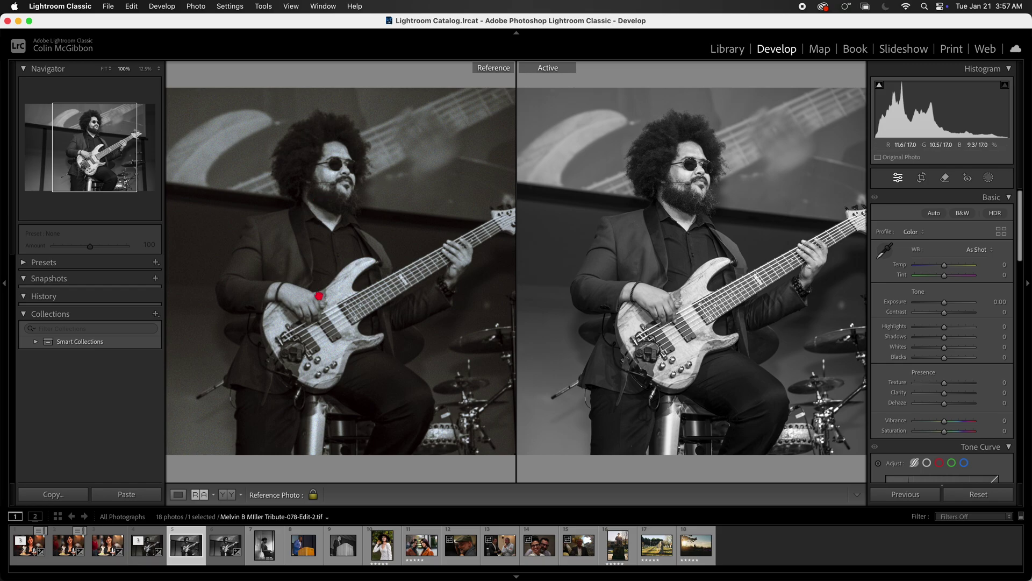
Select the black-and-white photo of the woman on a stool and show it alone, fitted to the view.
left_click(263, 546)
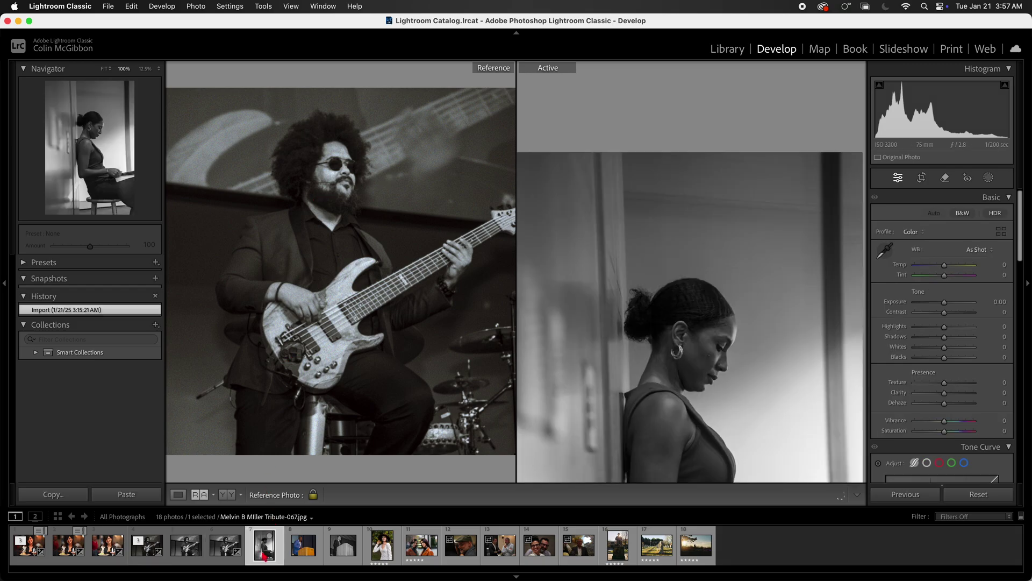
left_click(178, 494)
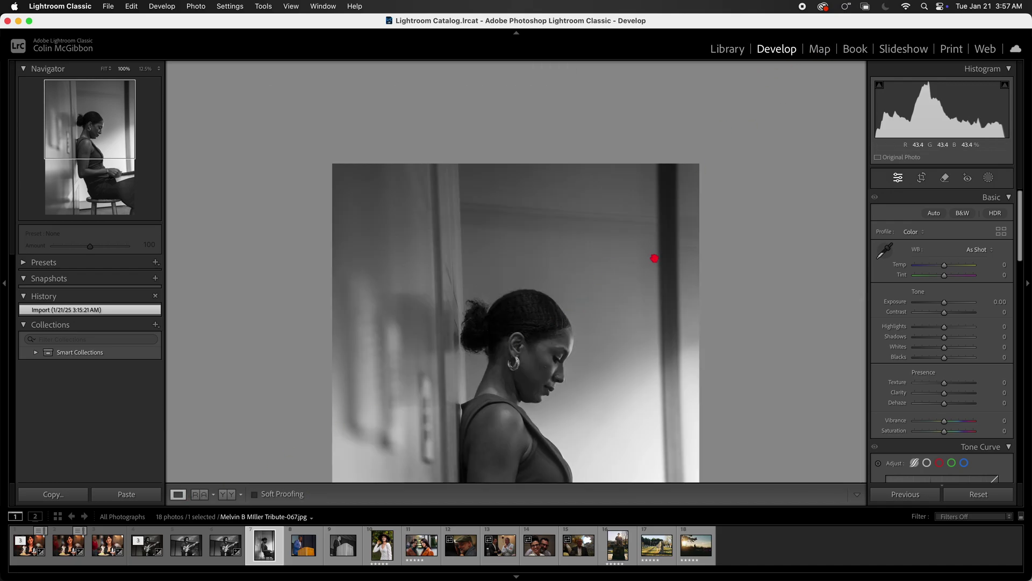
left_click(640, 276)
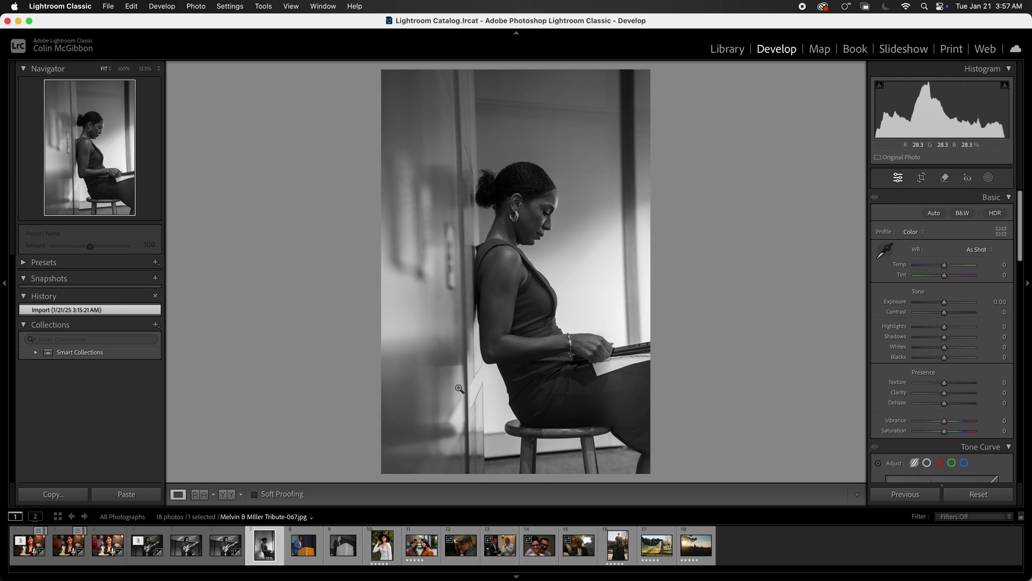
Open a copy of the seated woman's photo with Lightroom adjustments in the Dehancer Lightroom Plugin.
right_click(261, 554)
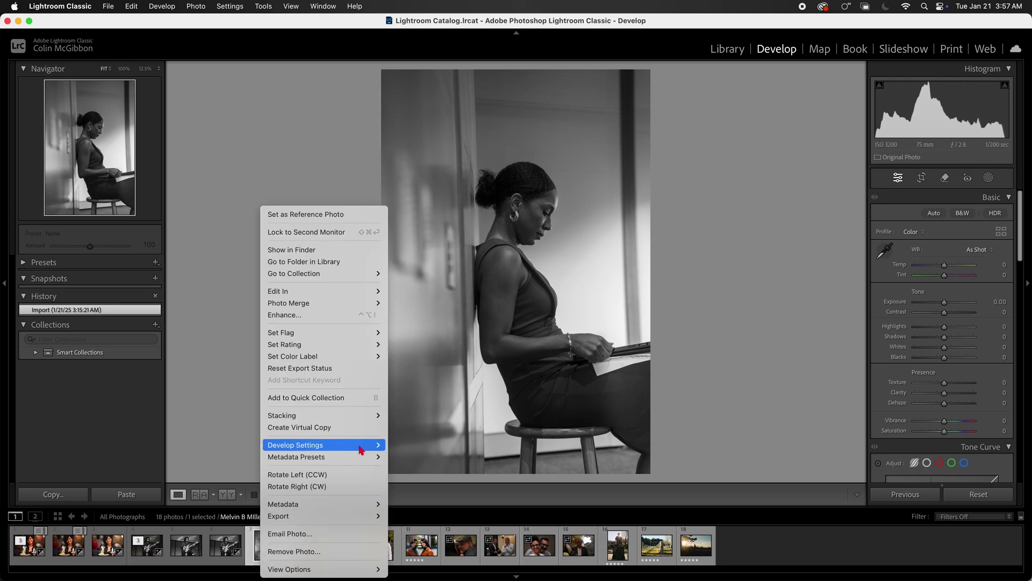
mouse_move(356, 291)
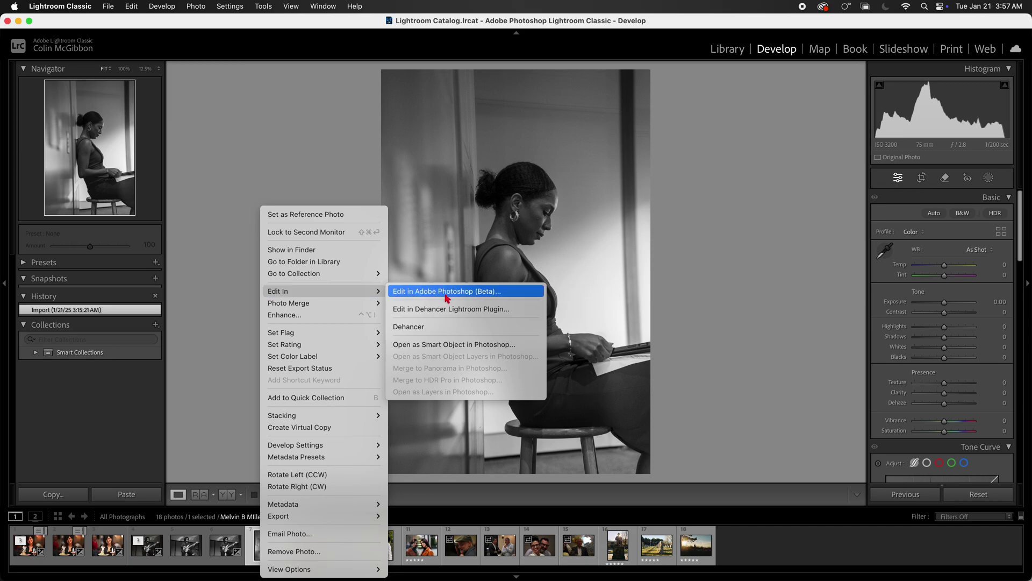
left_click(457, 307)
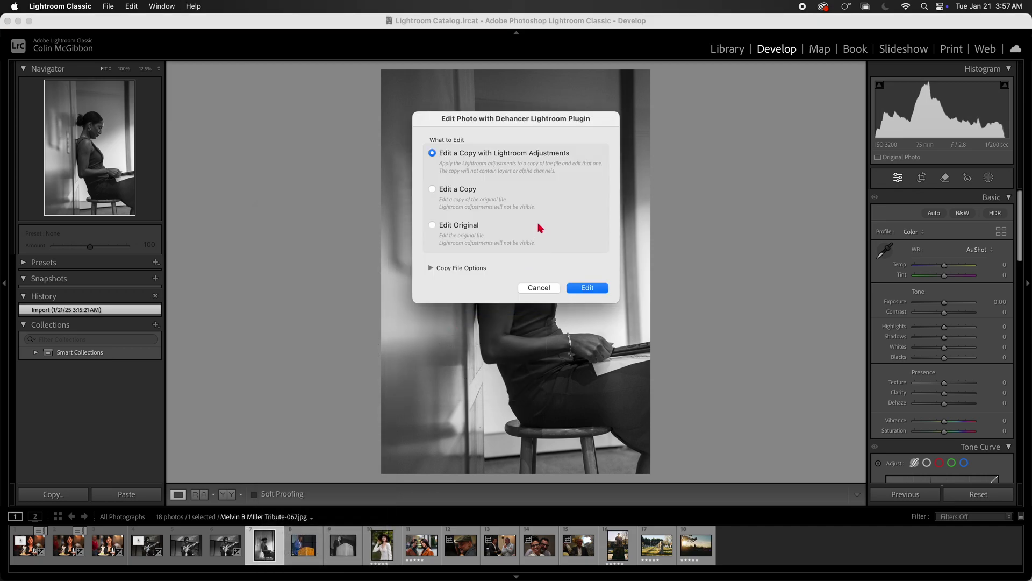
left_click(592, 288)
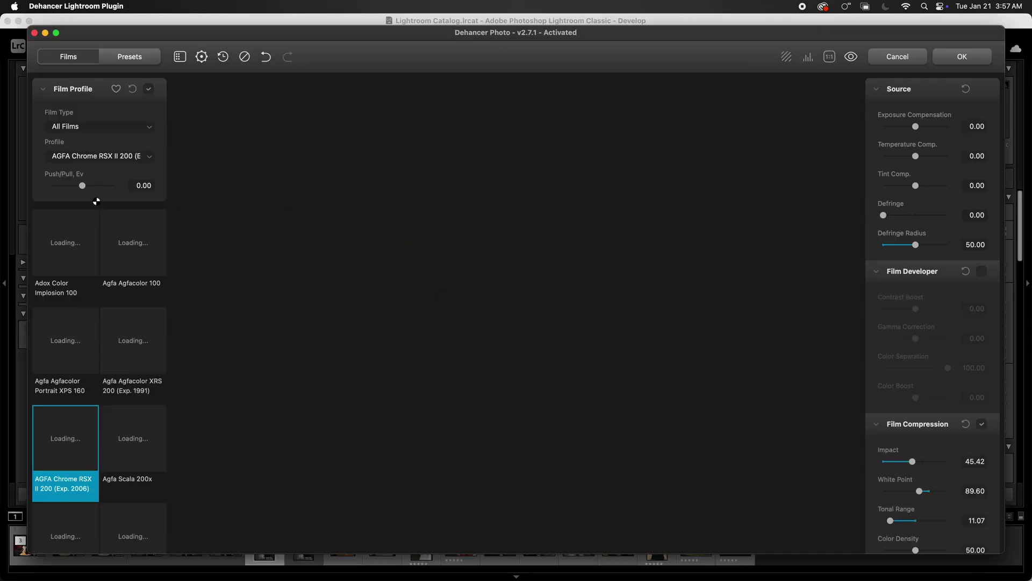
Switch from film profiles to presets and browse the previews down to the Fuji Eterna Vivid 500 looks.
left_click(140, 63)
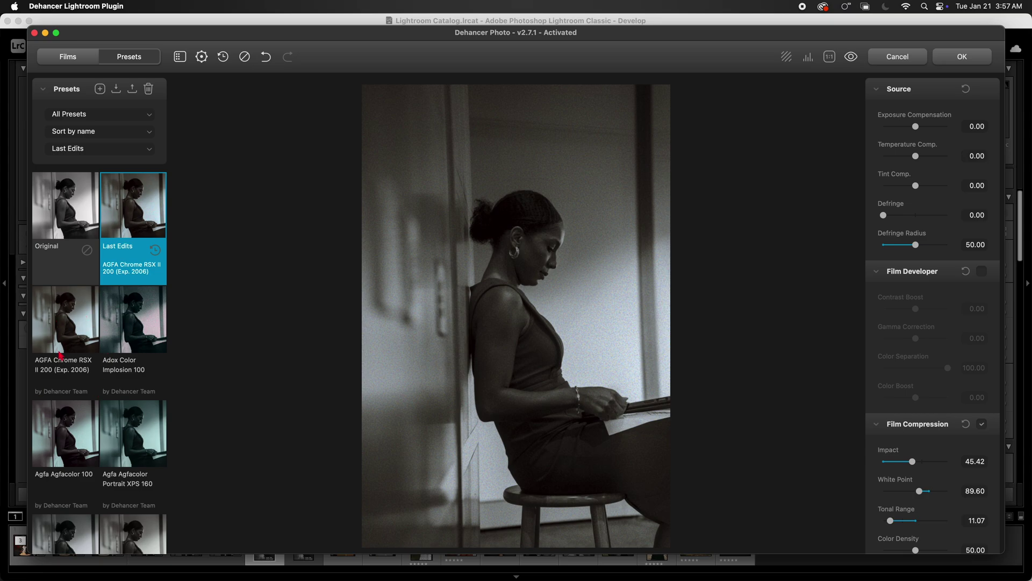
scroll(64, 447, "down", 5)
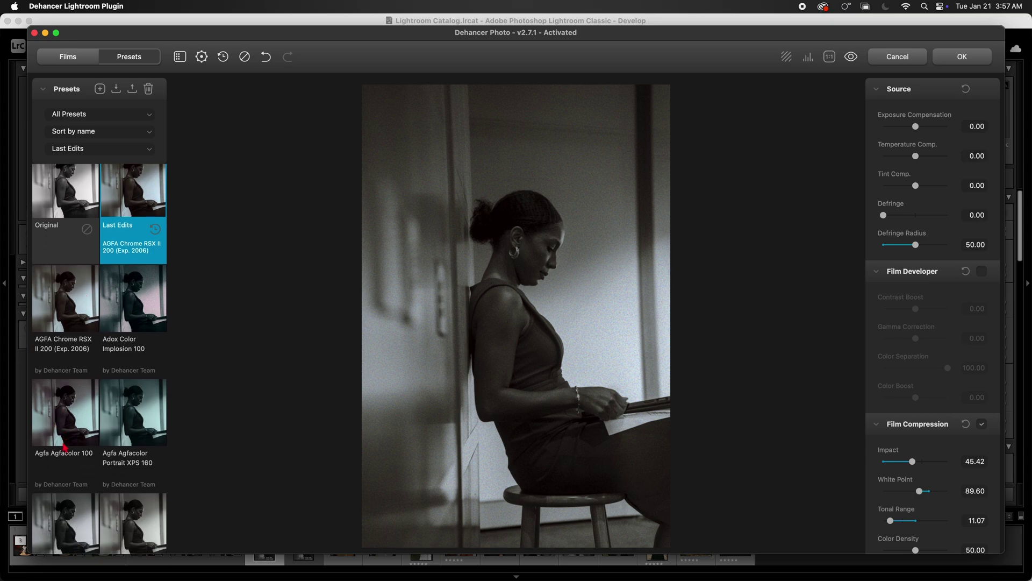
scroll(73, 423, "down", 3)
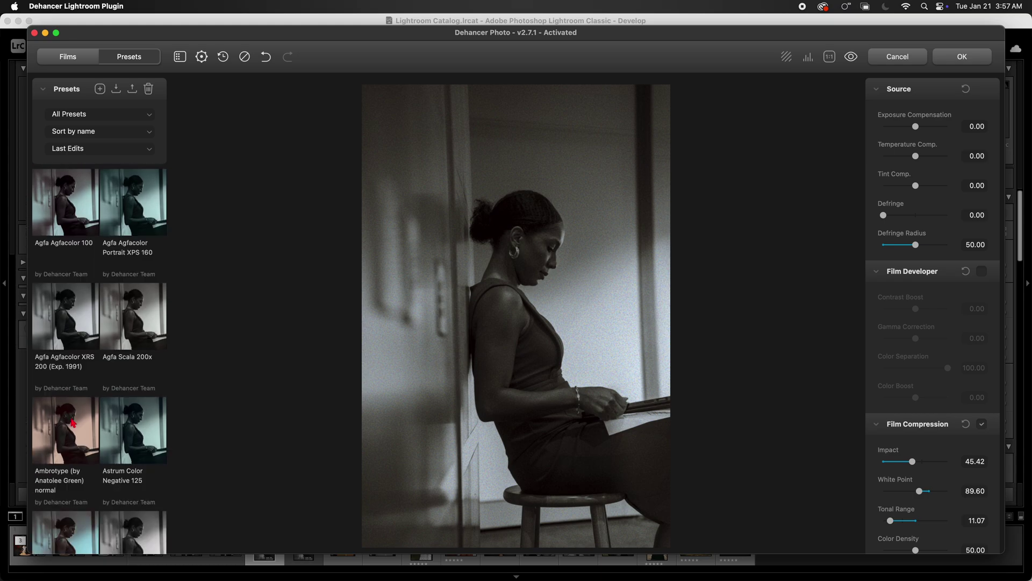
scroll(112, 422, "down", 7)
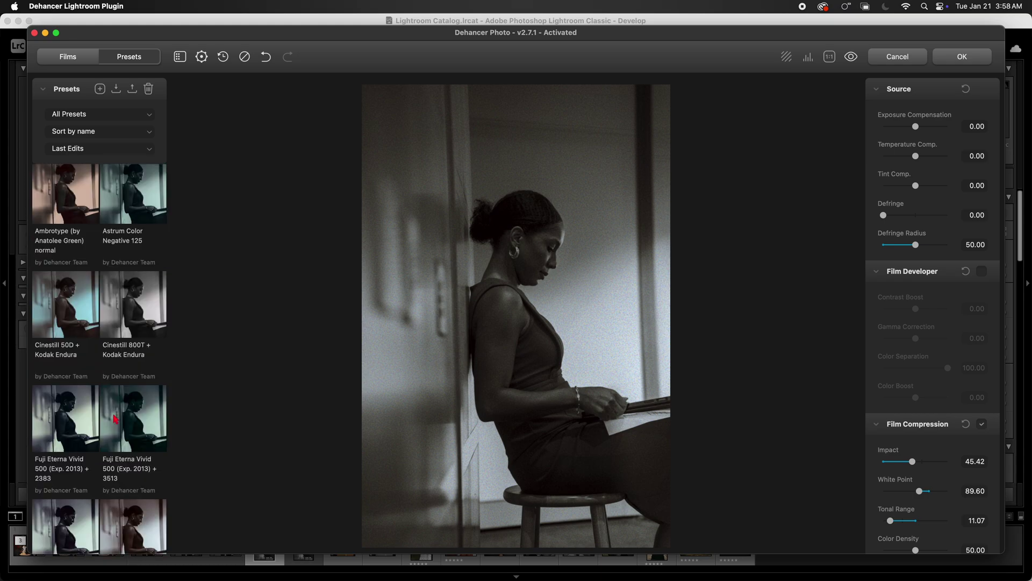
scroll(115, 419, "down", 1)
Preview the Fuji Eterna Vivid 500 + 3513, Eterna Vivid 500 + 2383 and Fuji Reala 500D + 2383 presets, and view the new preset dialog.
left_click(129, 412)
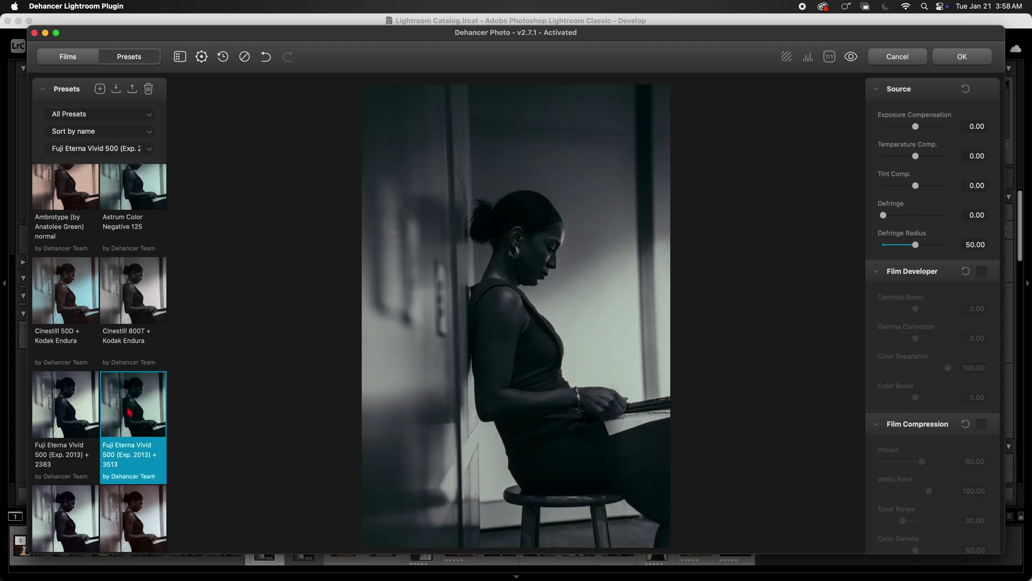
left_click(77, 415)
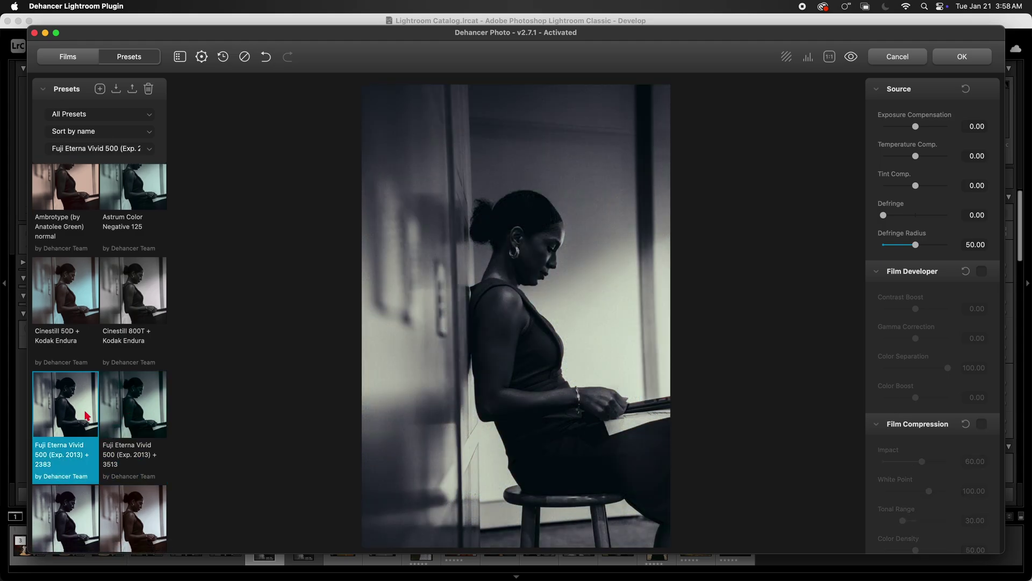
scroll(86, 417, "down", 3)
left_click(56, 439)
scroll(114, 436, "down", 3)
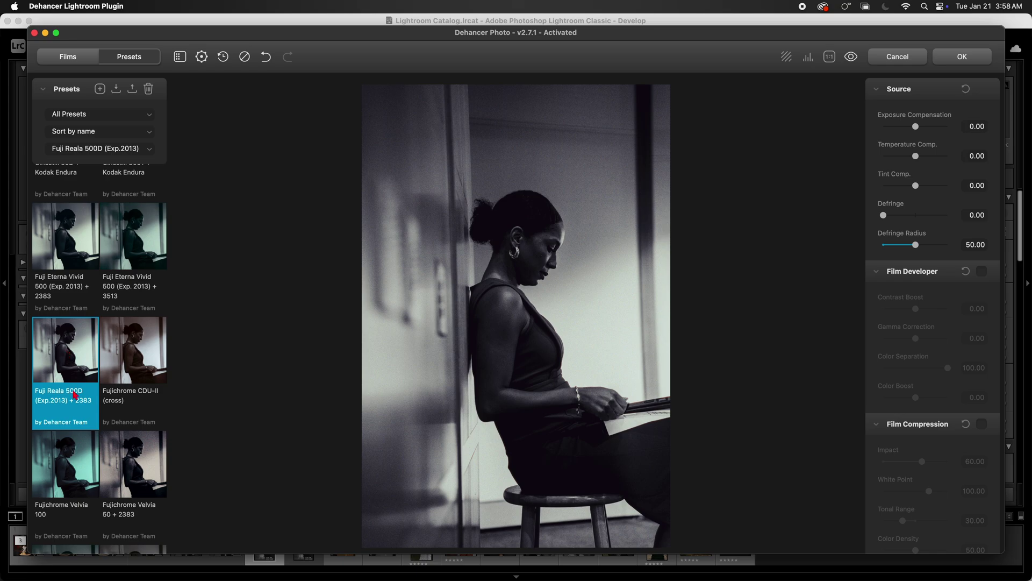
left_click(100, 89)
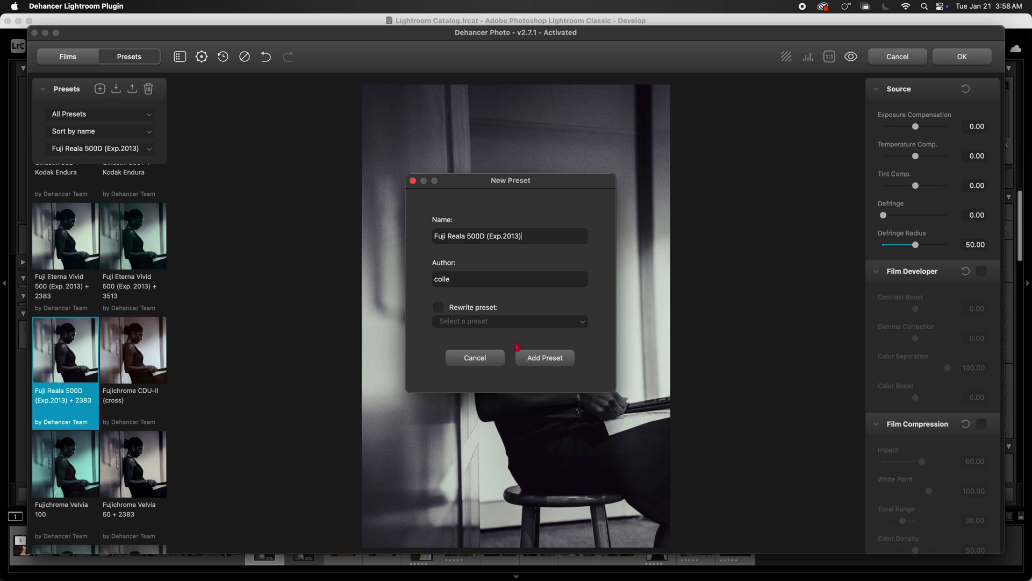
left_click(478, 357)
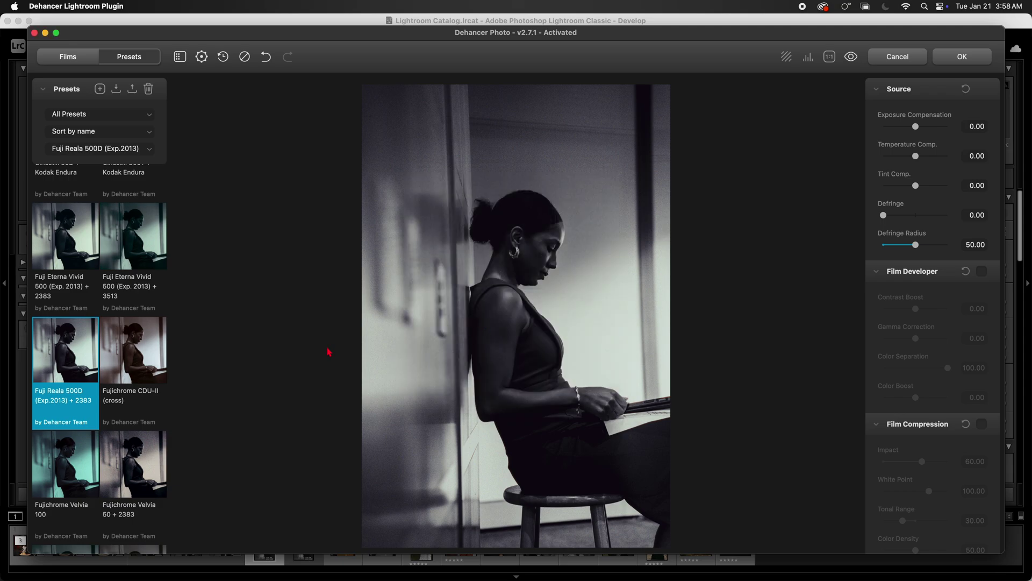
Preview the Fujichrome Velvia 100, Fujicolor 100 + 3513 and Fujicolor 100 + Kodak Endura presets on the photo.
left_click(69, 491)
scroll(71, 489, "down", 5)
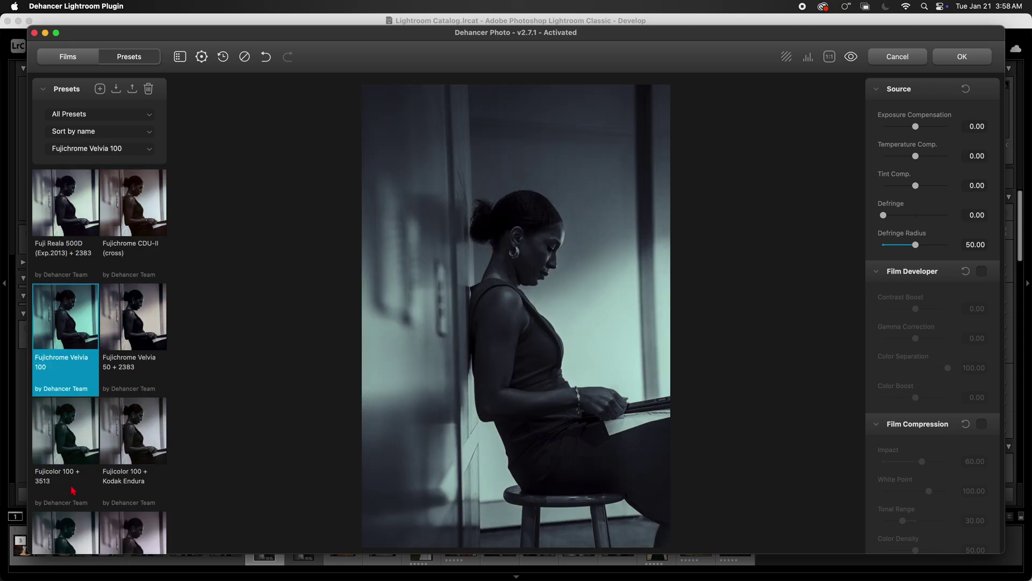
left_click(75, 449)
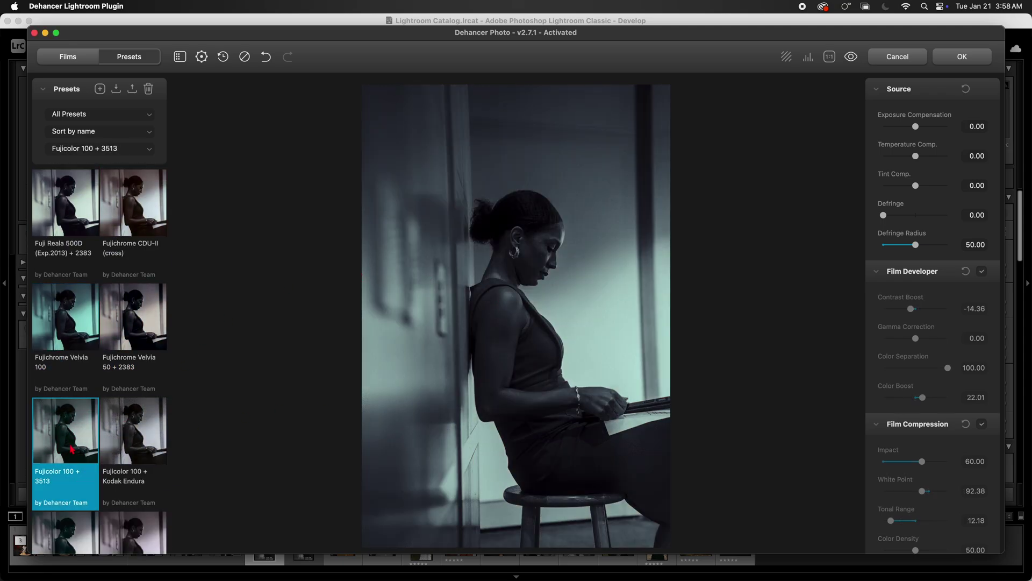
left_click(145, 444)
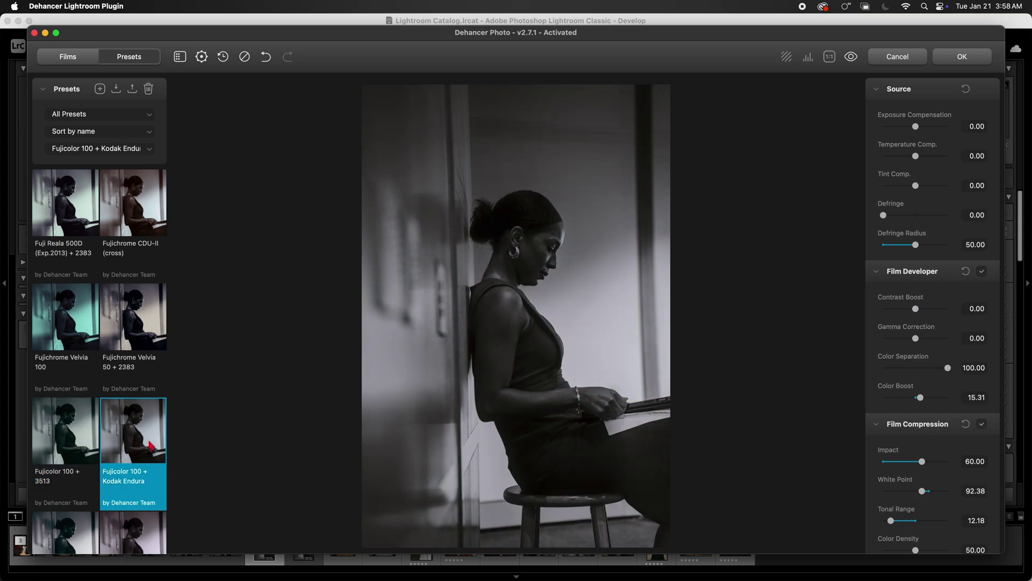
Preview the Fujicolor C200 + 3513, Fujicolor Natura 1600 + 3513 and Natura 1600 + Kodak Endura presets.
scroll(145, 444, "down", 7)
left_click(76, 331)
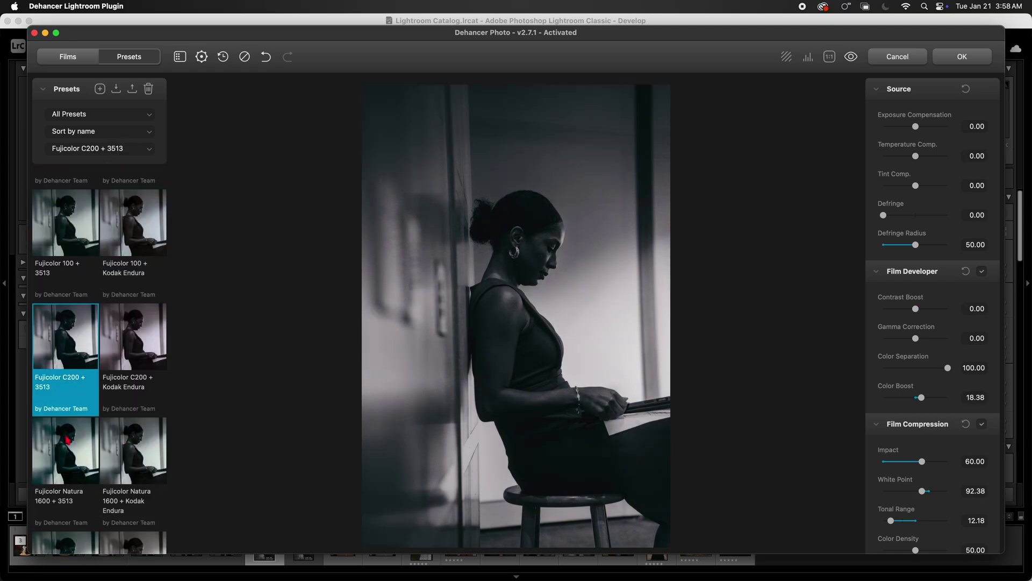
left_click(75, 447)
left_click(128, 460)
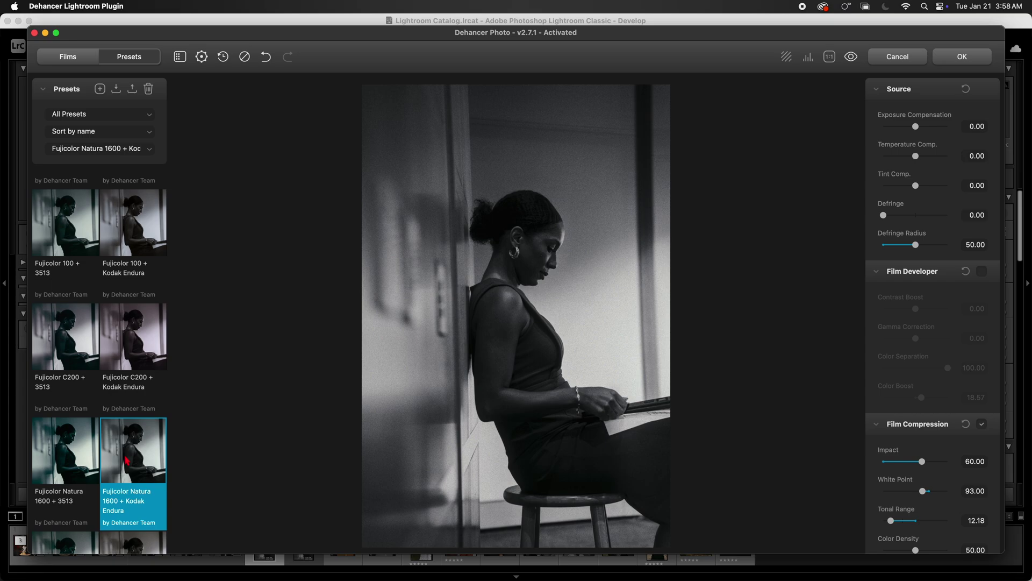
Preview the Fujicolor Print (Industrial) 100 and 400 presets, each in its 3513 and Kodak Endura version.
scroll(126, 459, "down", 7)
left_click(82, 351)
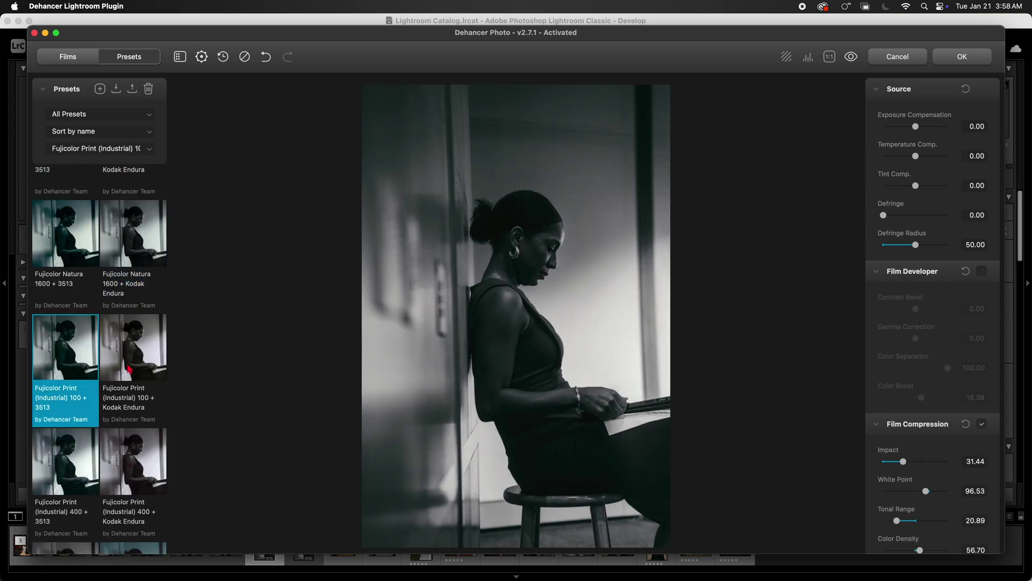
left_click(137, 366)
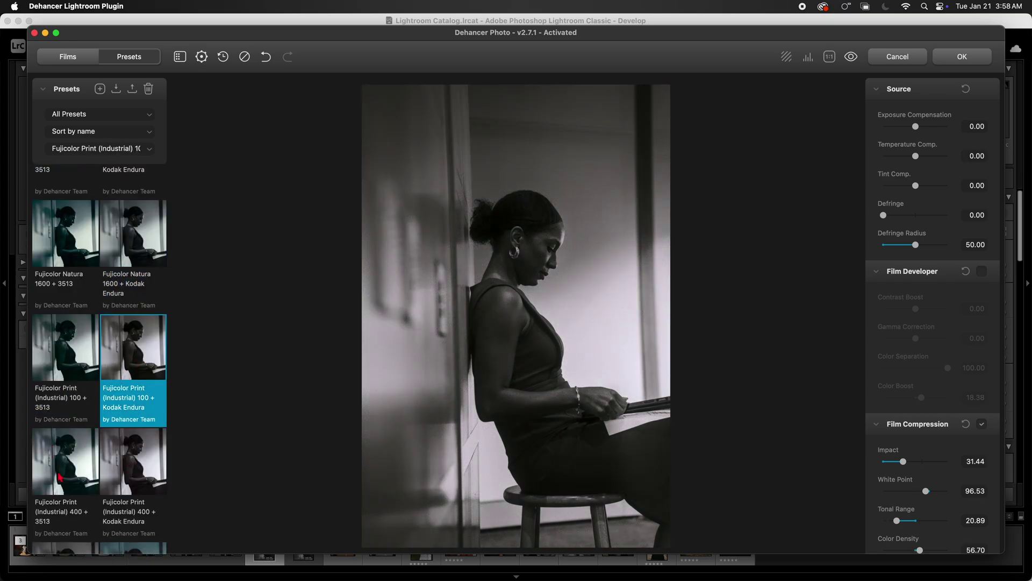
left_click(63, 473)
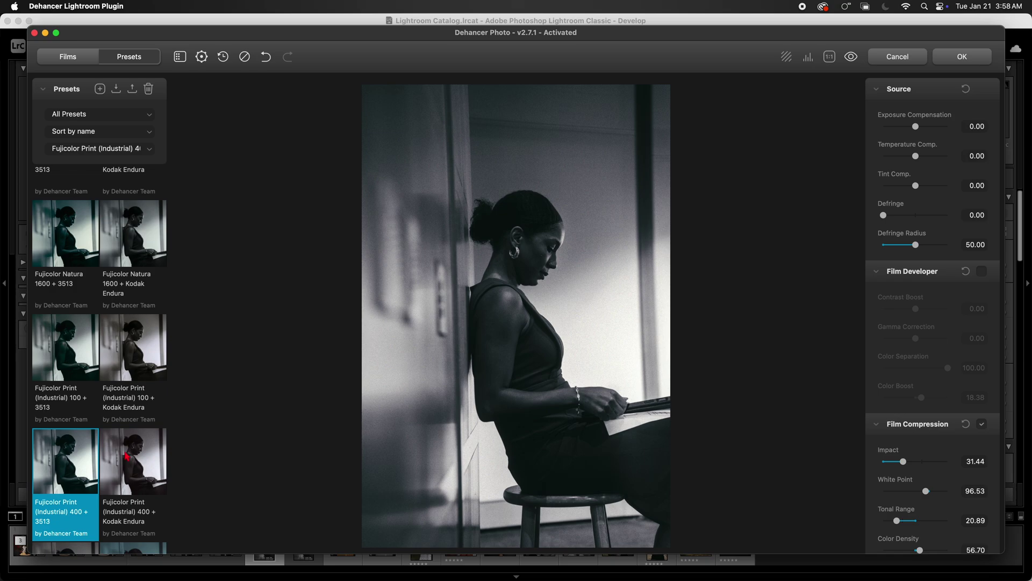
left_click(126, 456)
Preview the Fujicolor Pro 400H + Kodak Endura and Fujifilm FP-100c presets on the seated woman's photo.
scroll(88, 479, "down", 3)
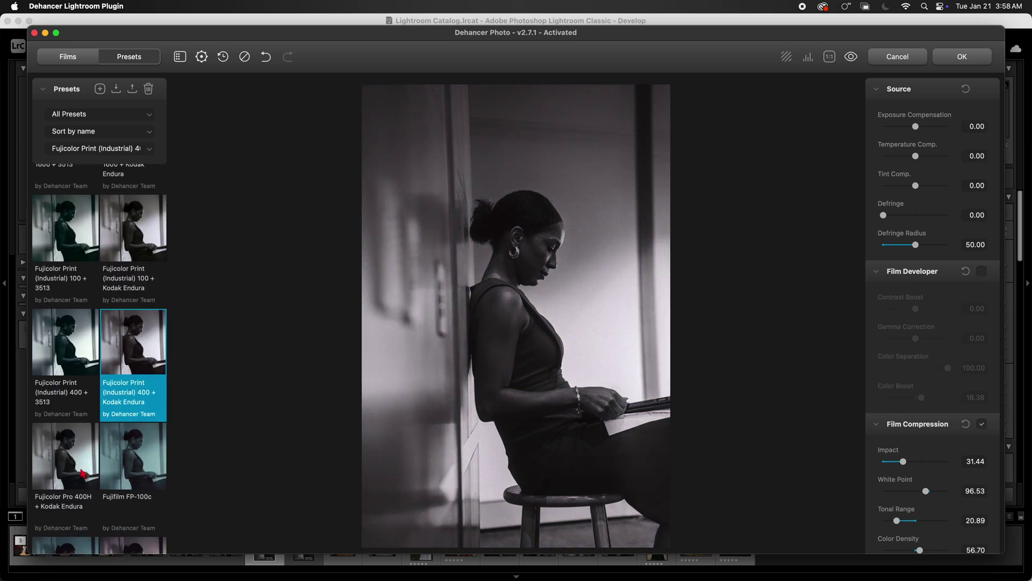
left_click(76, 446)
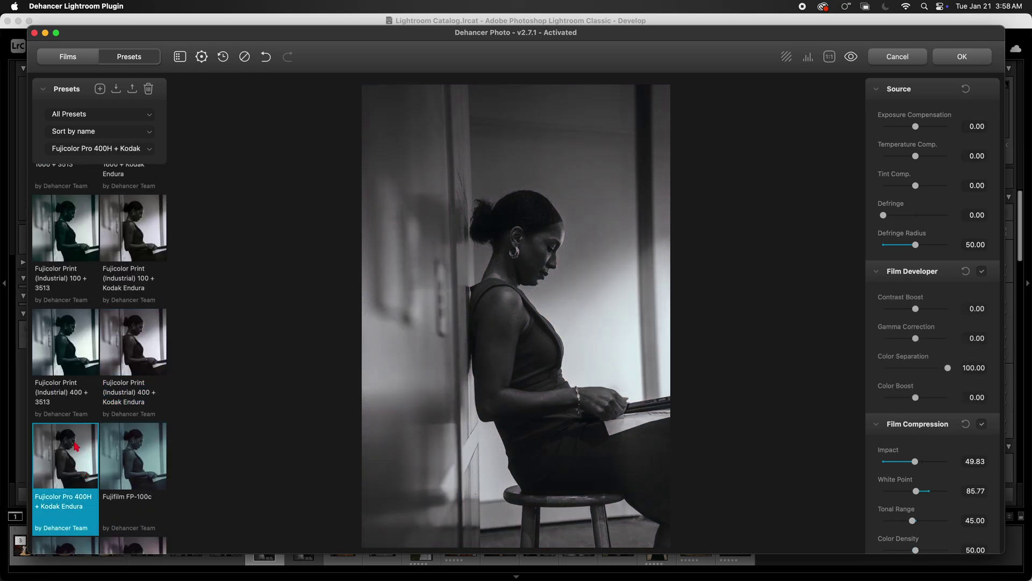
left_click(138, 474)
Apply the Fujifilm FP-100c (Digital Intermediate) preset and compare the photo with the effect off and on.
scroll(59, 487, "down", 3)
left_click(69, 450)
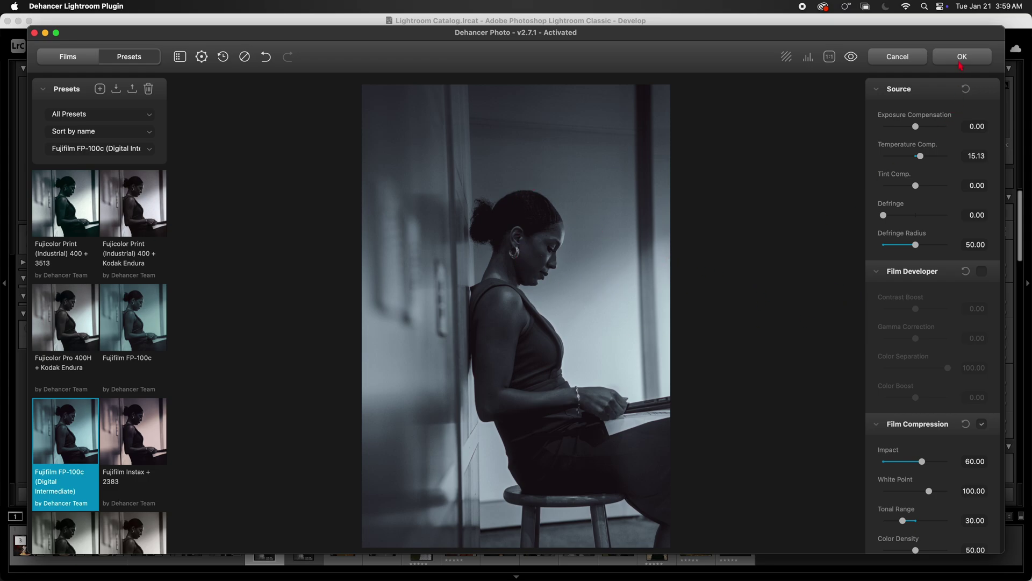
left_click(851, 57)
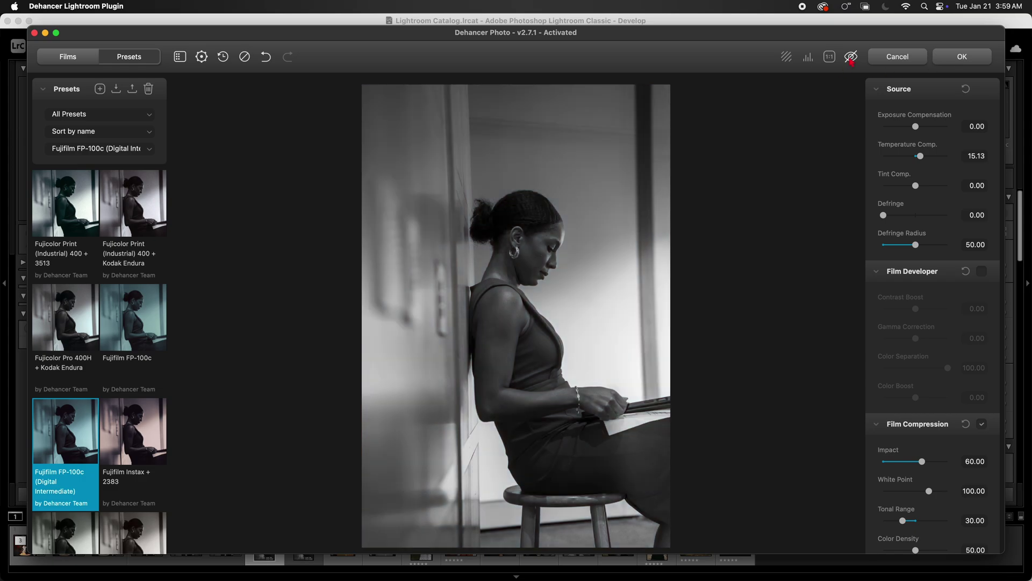
left_click(851, 57)
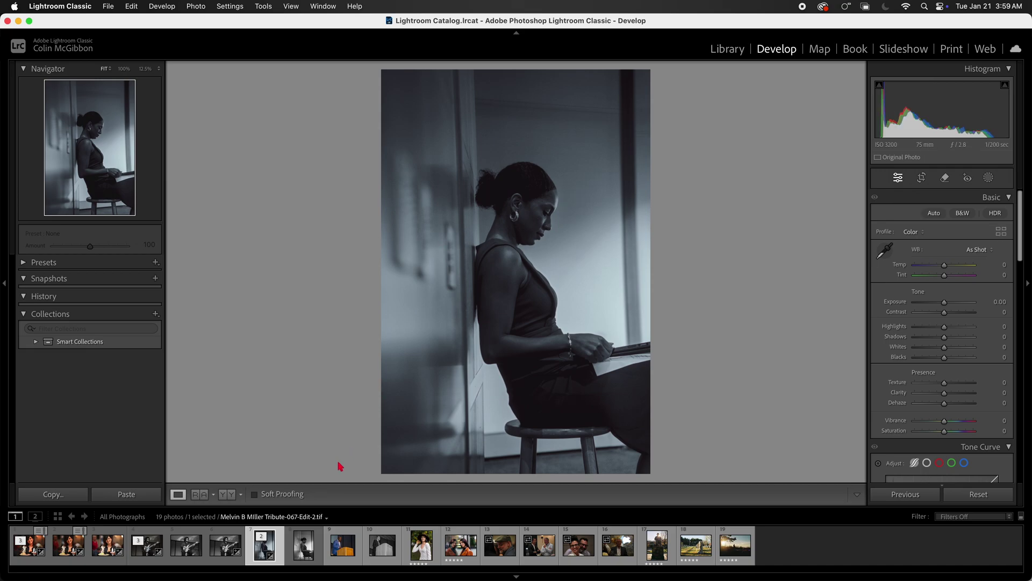
Compare the processed seated-woman copy as reference with her unprocessed photo as active in Reference View.
left_click(199, 494)
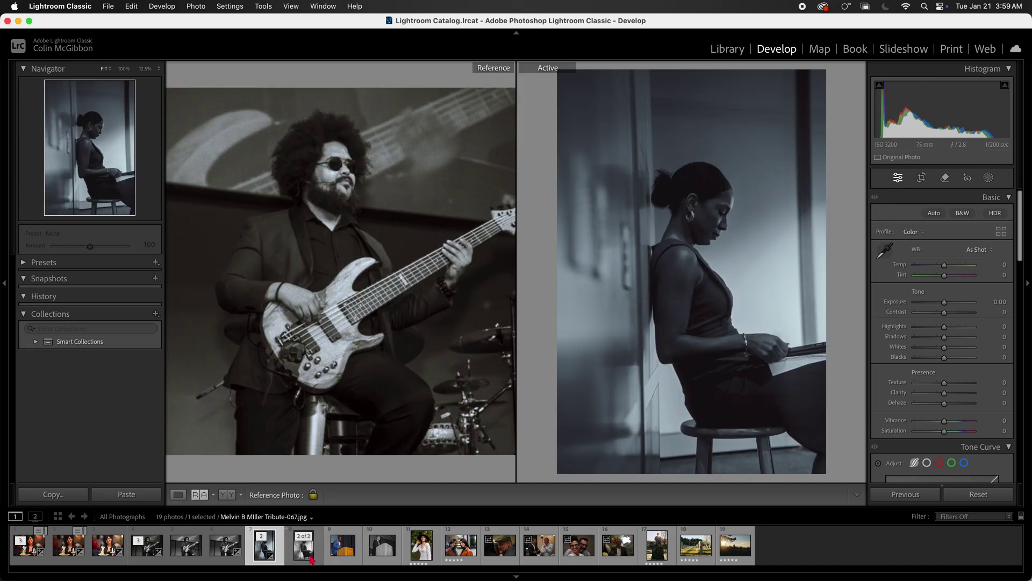
left_click_drag(304, 531, 578, 381)
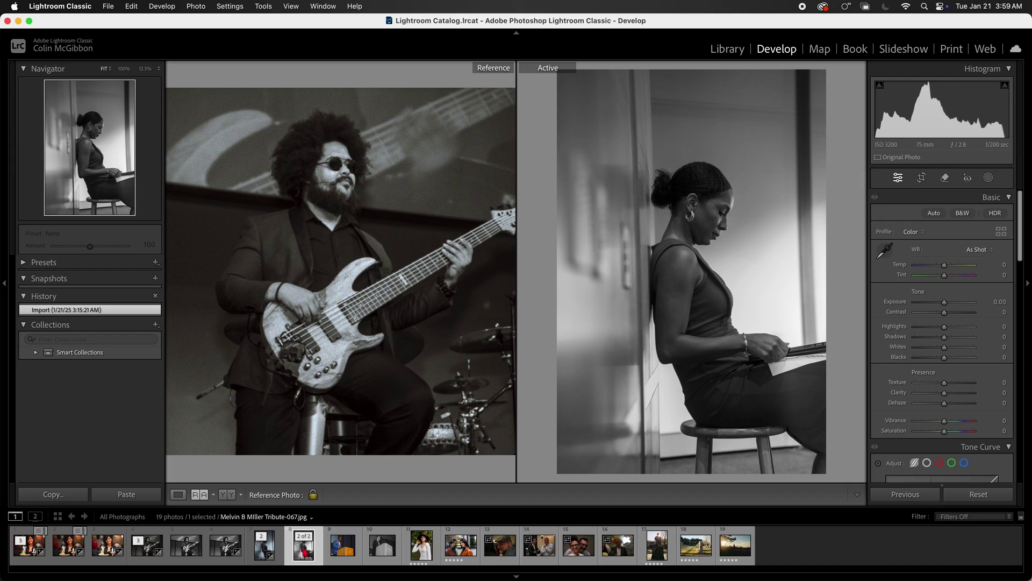
left_click_drag(264, 545, 420, 341)
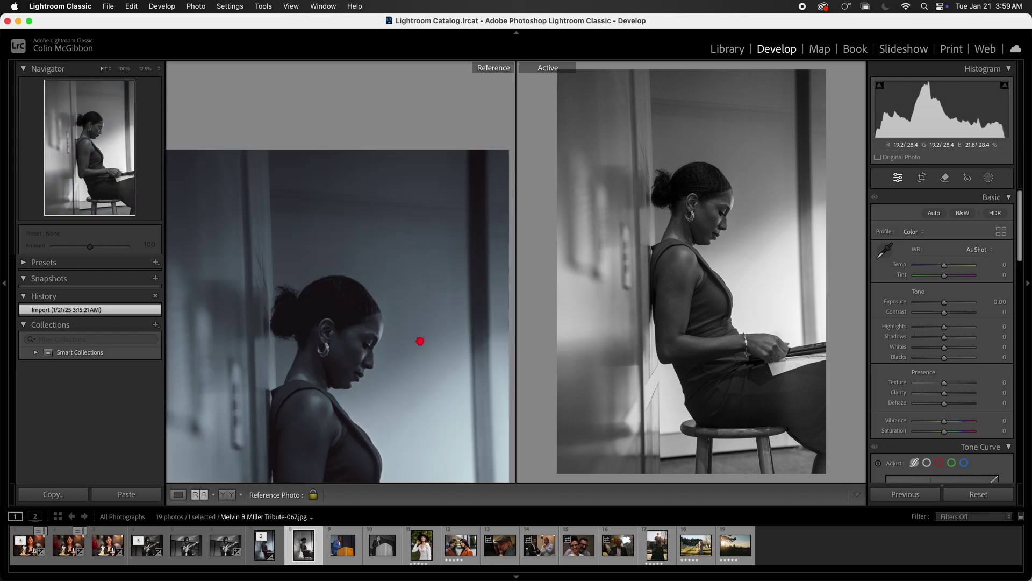
left_click(418, 188)
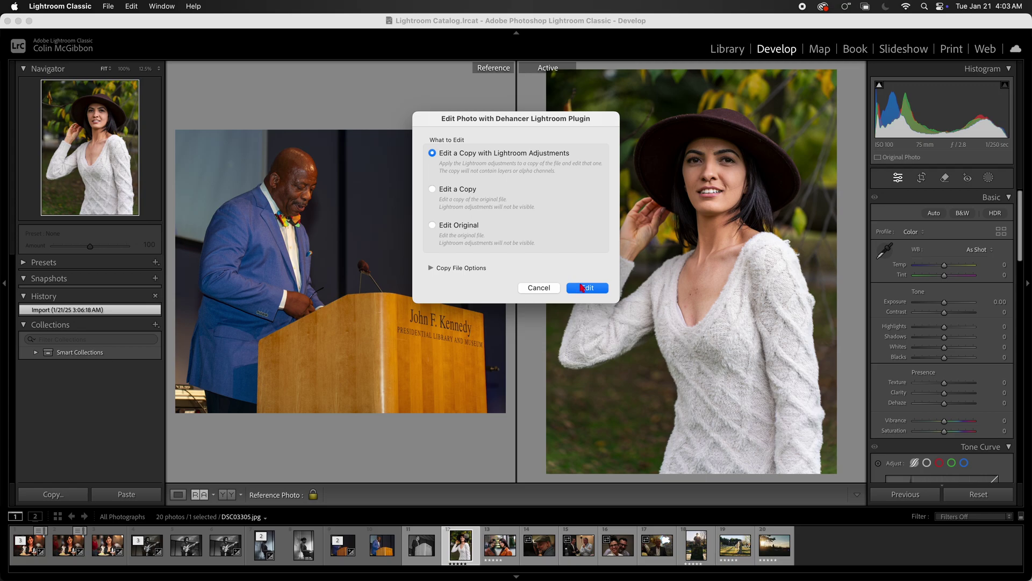
Open a copy of the woman-in-hat photo with Lightroom adjustments in Dehancer and inspect her face at 1:1 before fitting the whole photo.
left_click(581, 285)
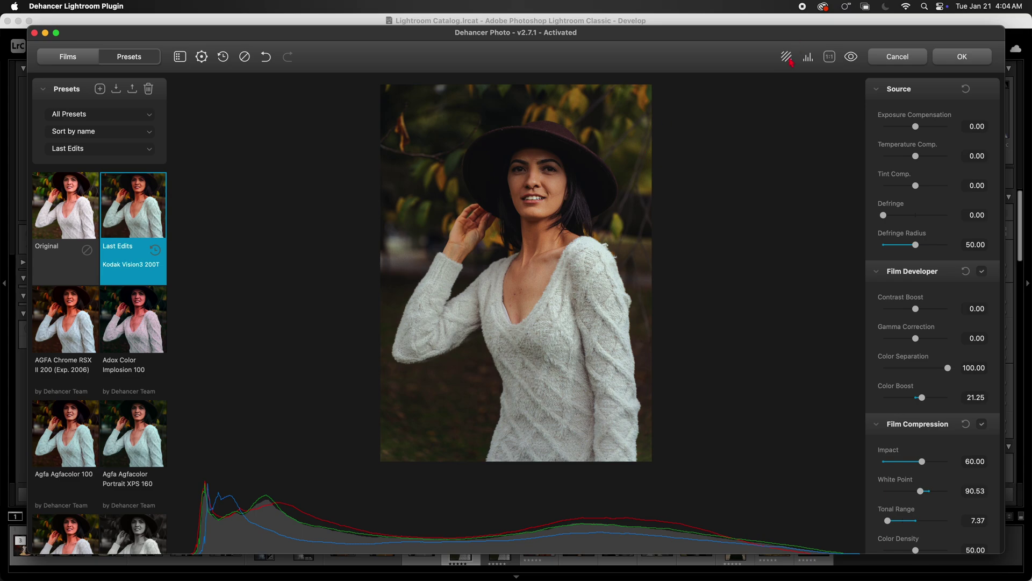
left_click(829, 57)
scroll(617, 213, "up", 10)
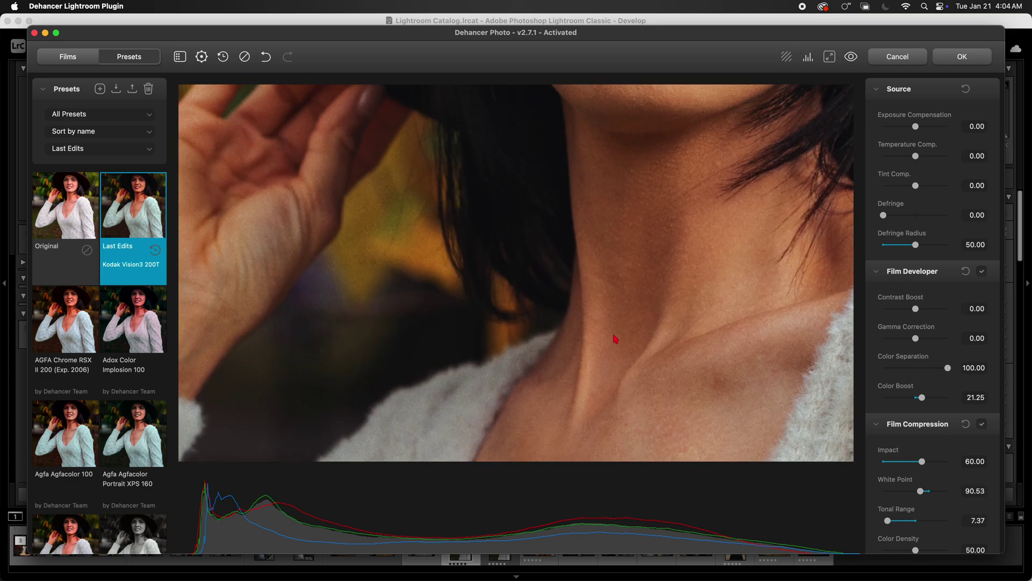
scroll(625, 273, "right", 8)
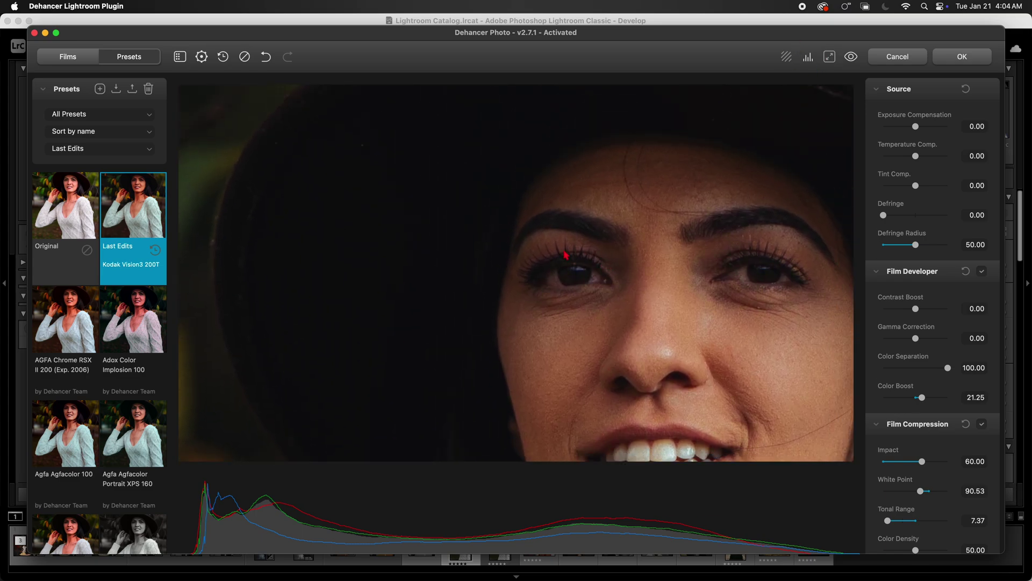
scroll(598, 245, "left", 3)
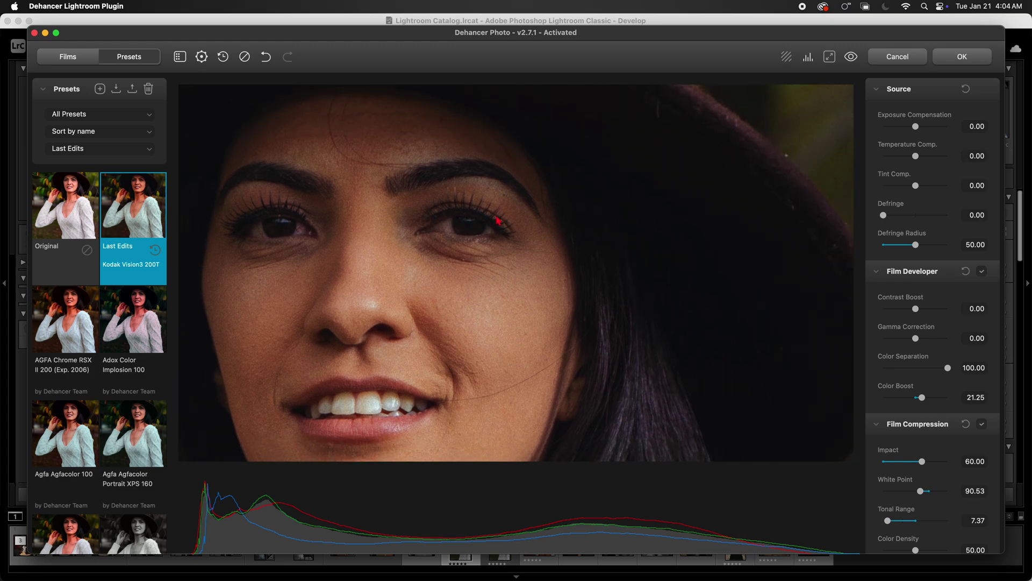
left_click(832, 59)
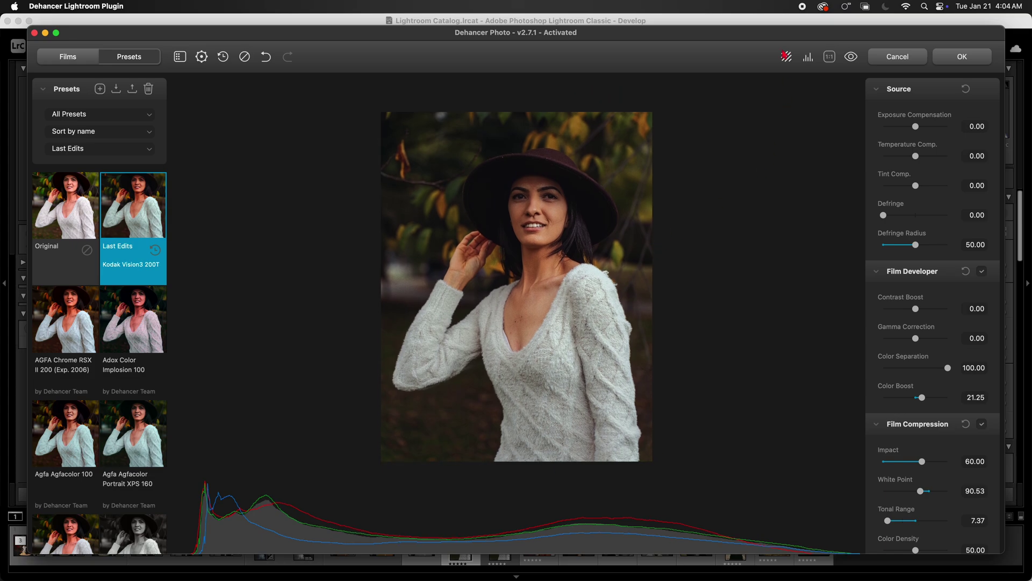
Hide the histogram and show the woman's whole face at 1:1 in the enlarged preview.
left_click(808, 57)
left_click(832, 58)
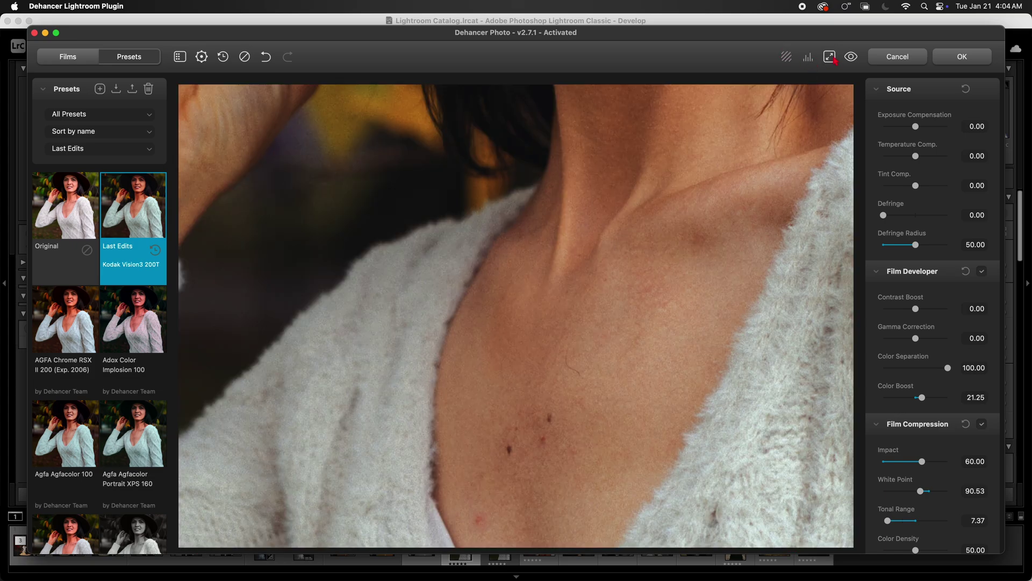
scroll(581, 528, "up", 10)
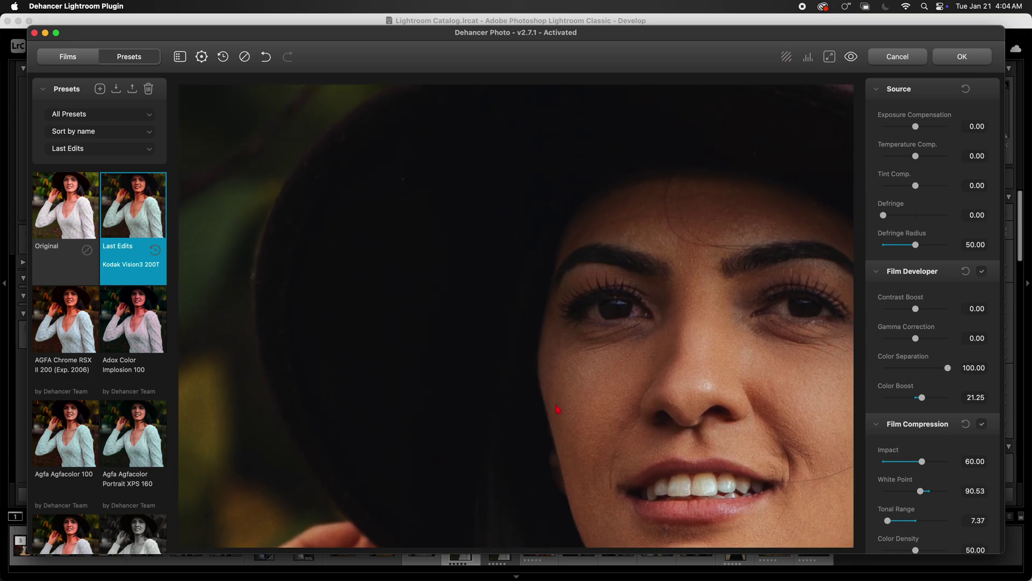
scroll(562, 388, "right", 5)
scroll(562, 388, "down", 2)
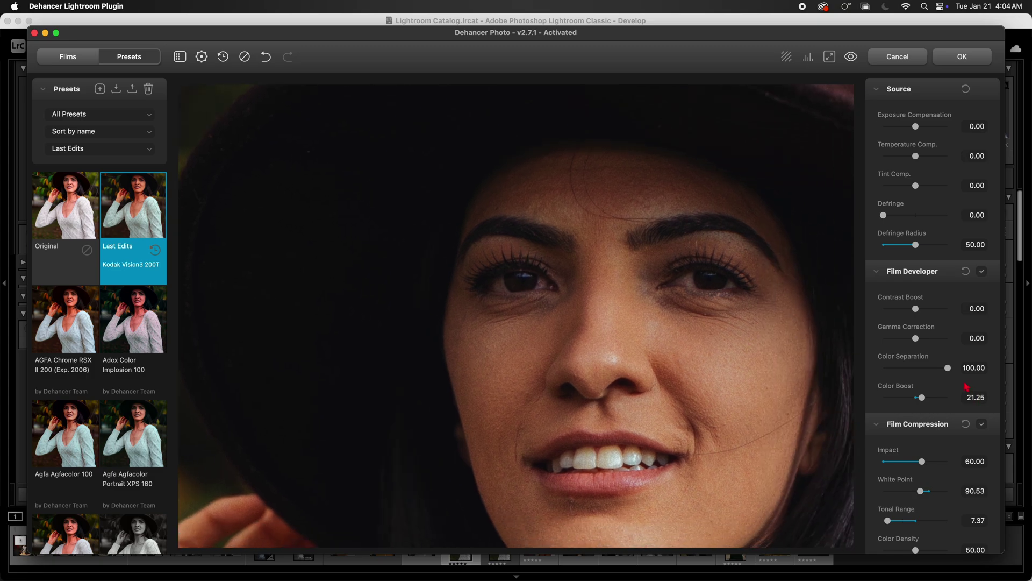
Apply the Kodak Portra 400 film profile to the photo of the woman in the hat.
scroll(962, 388, "down", 5)
left_click(44, 58)
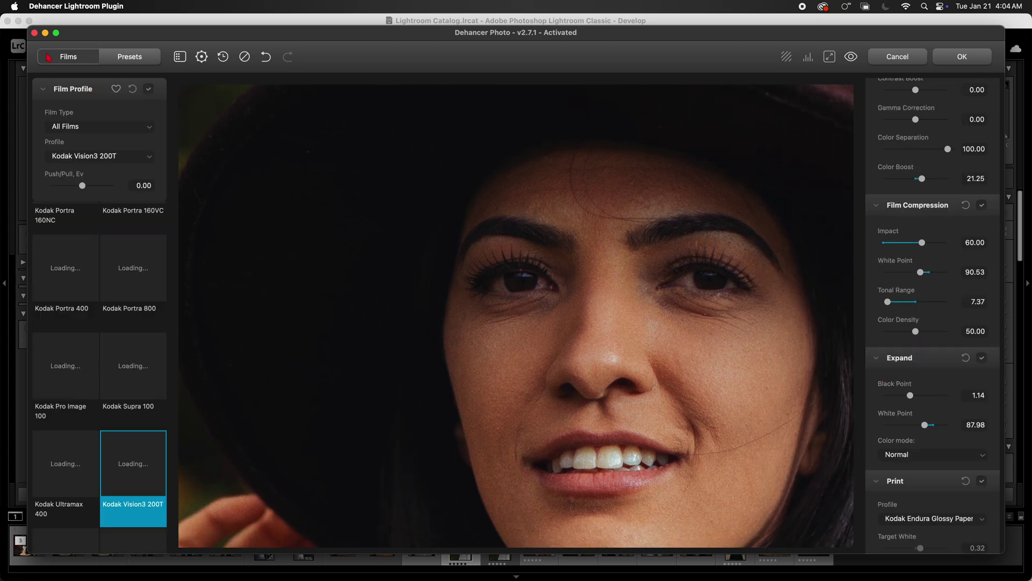
left_click(129, 56)
left_click(68, 56)
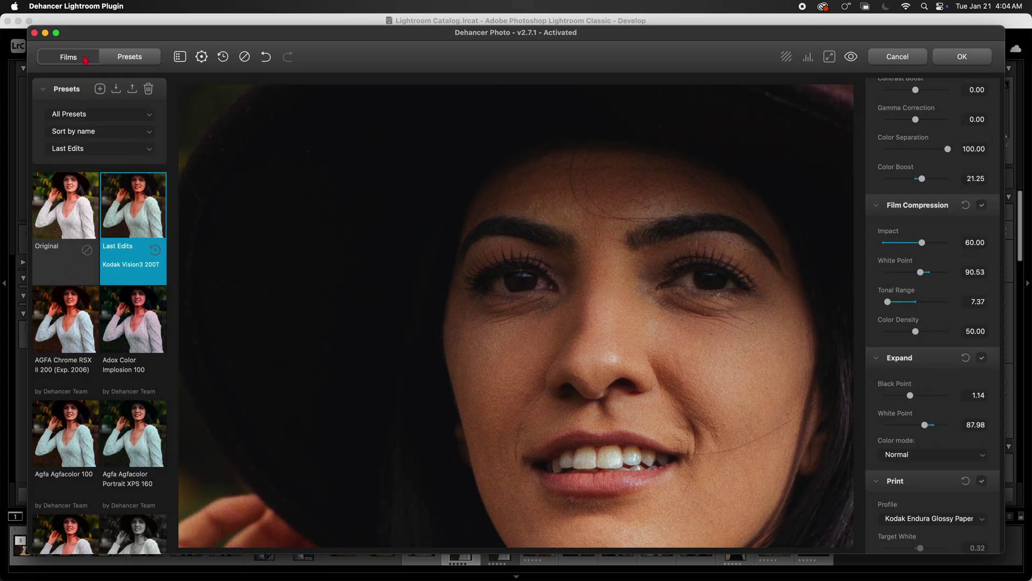
left_click(75, 302)
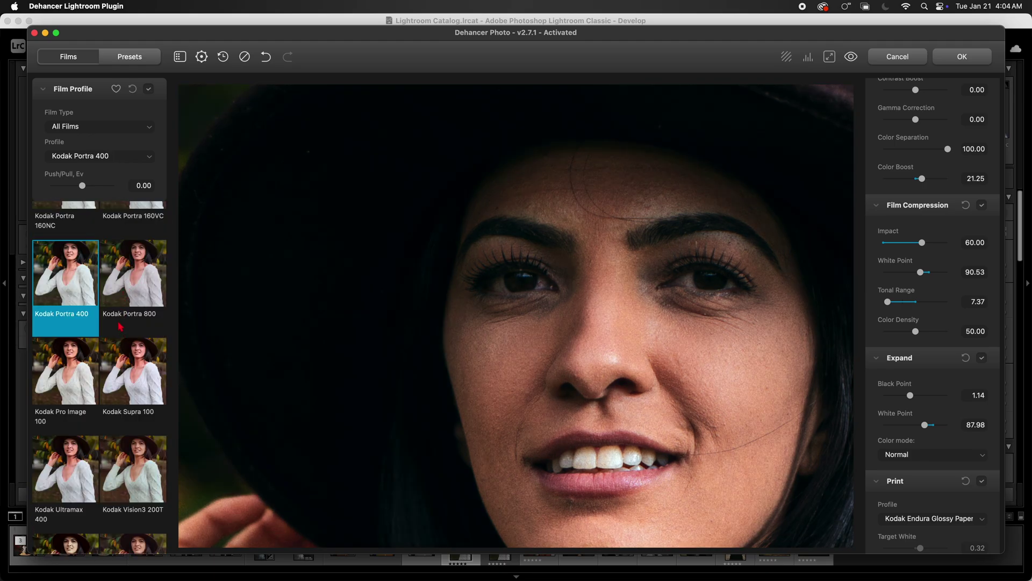
Compare the whole photo with the effect off and on, and inspect the woman's processed face at 1:1.
left_click(829, 57)
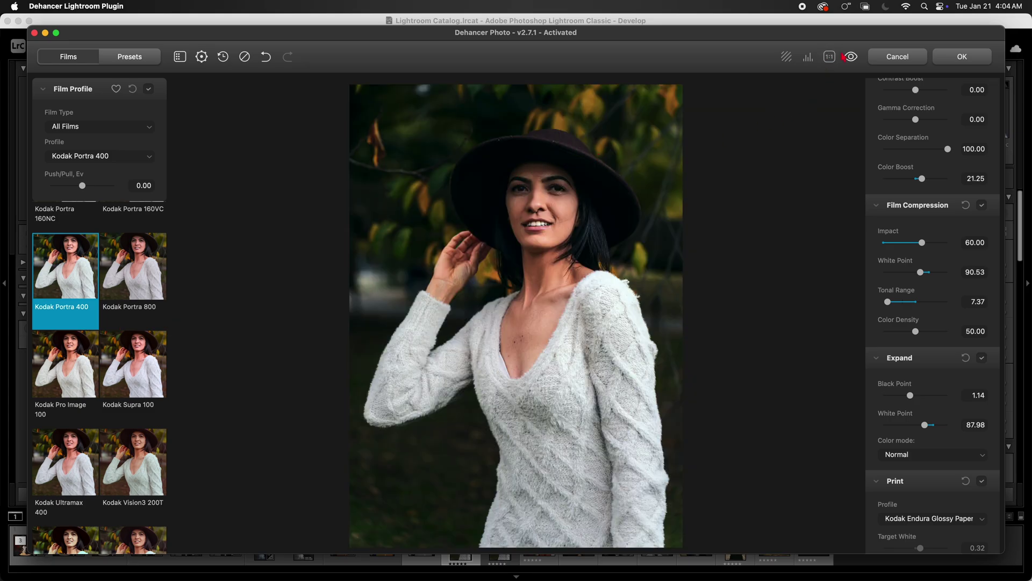
left_click(848, 57)
left_click(850, 58)
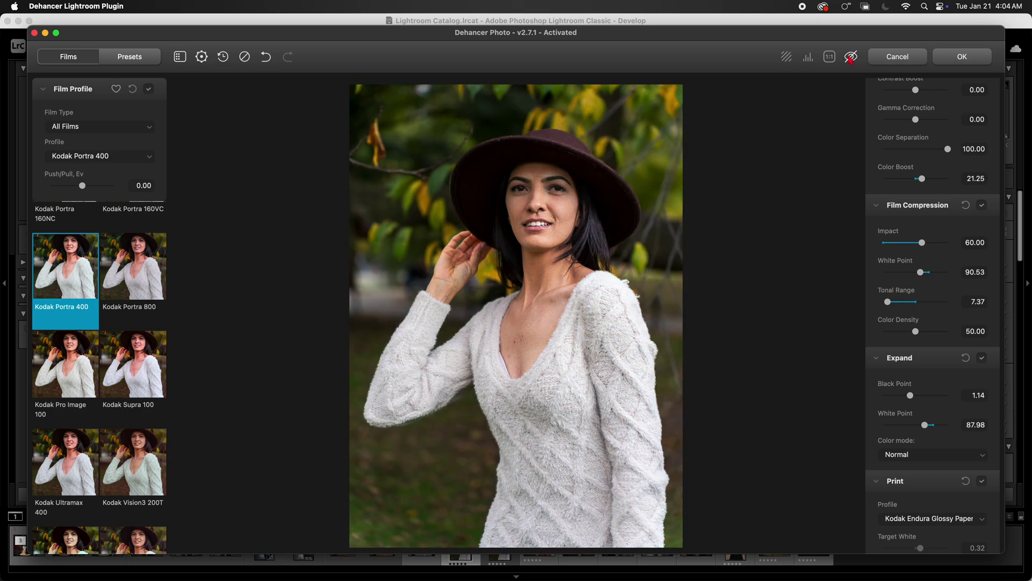
left_click(850, 58)
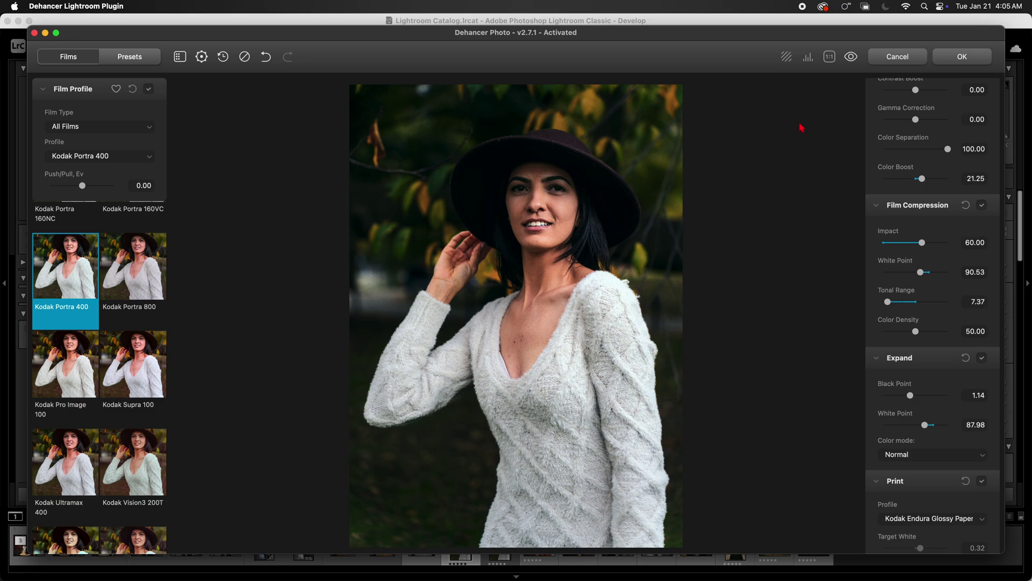
left_click(829, 56)
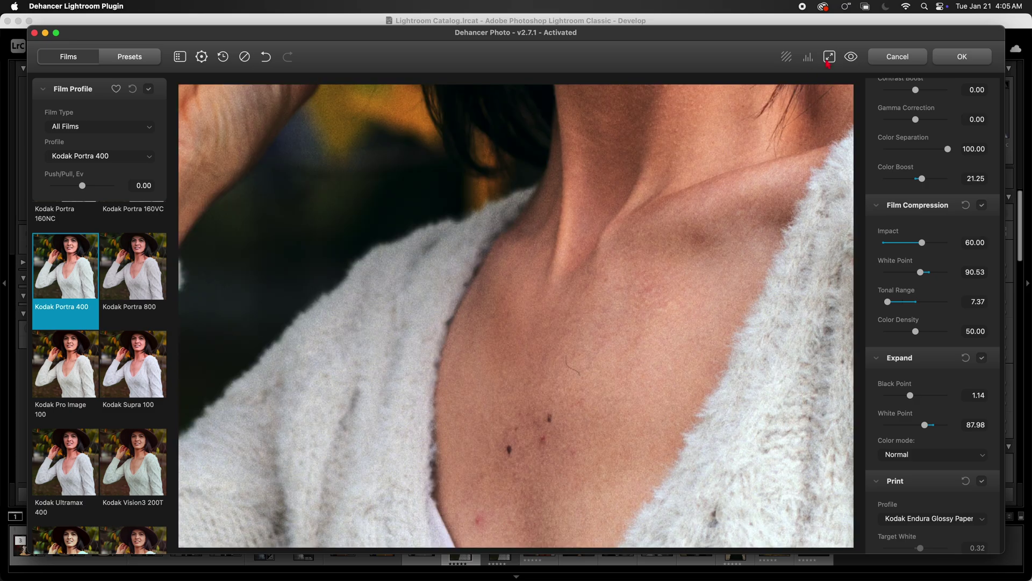
left_click_drag(585, 222, 584, 336)
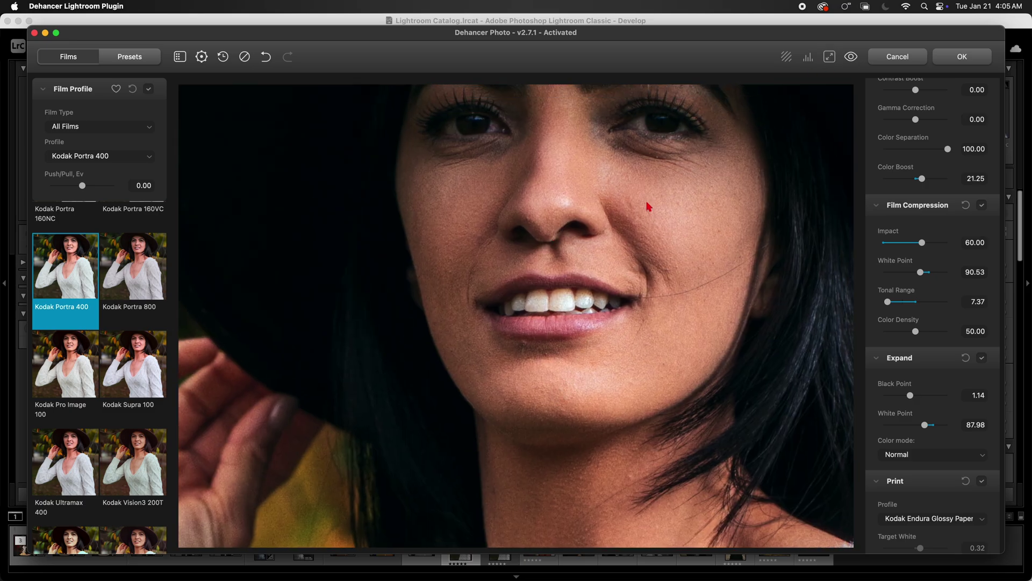
left_click(830, 57)
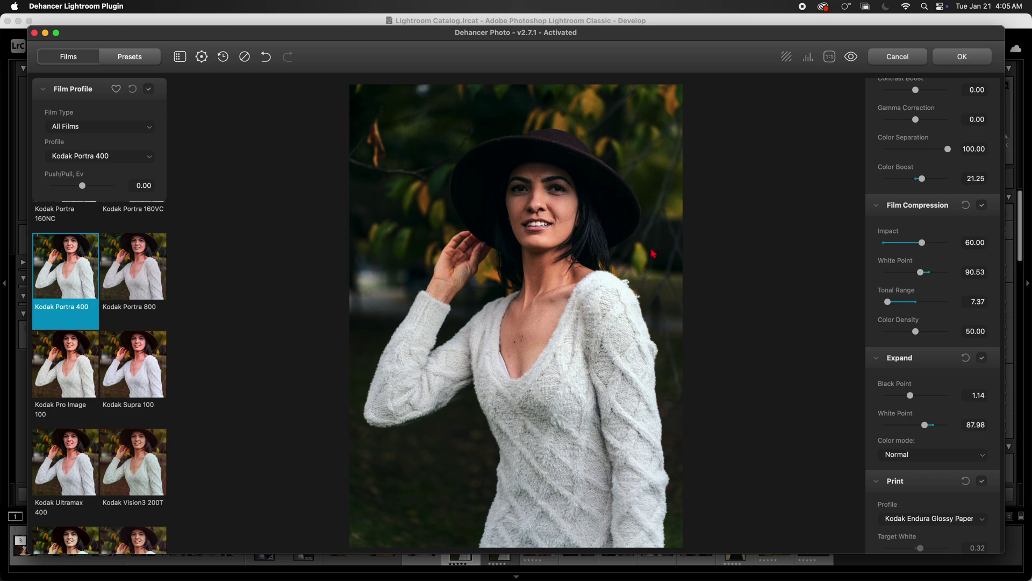
Toggle the effect repeatedly and inspect the woman's unprocessed face at 1:1, finishing with the whole photo and the effect on.
left_click(852, 58)
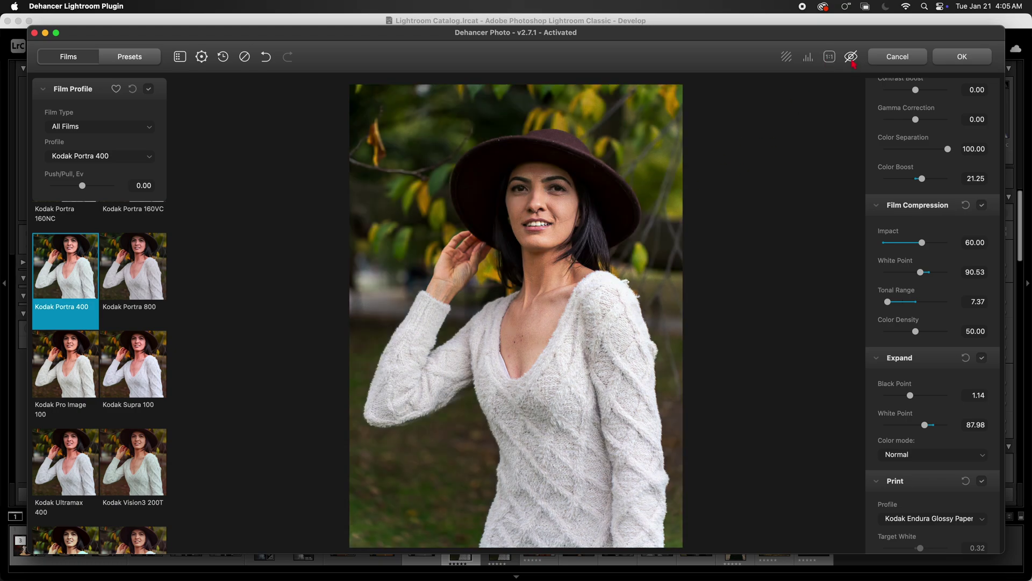
left_click(851, 57)
left_click(851, 57)
left_click(851, 57)
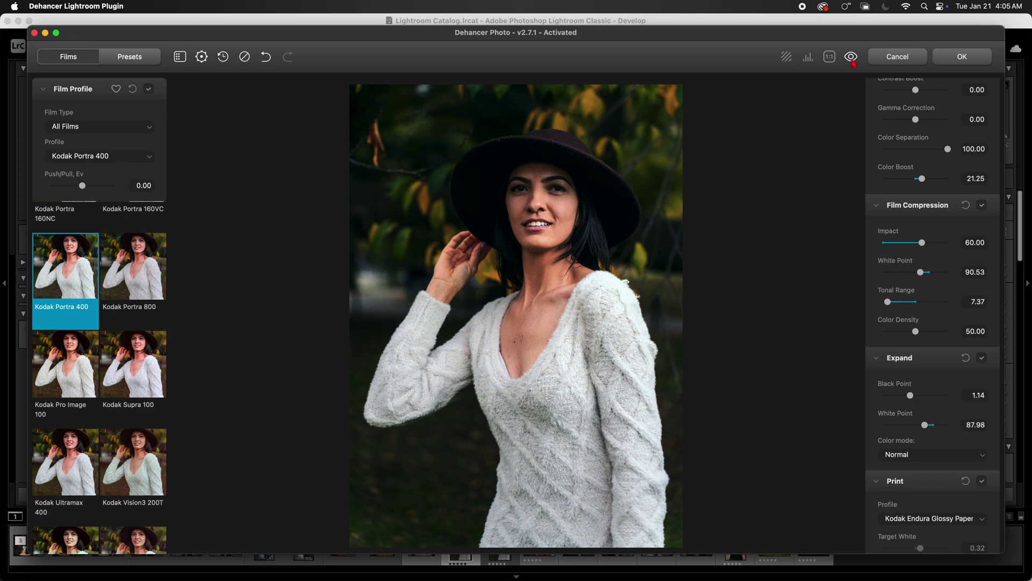
left_click(851, 57)
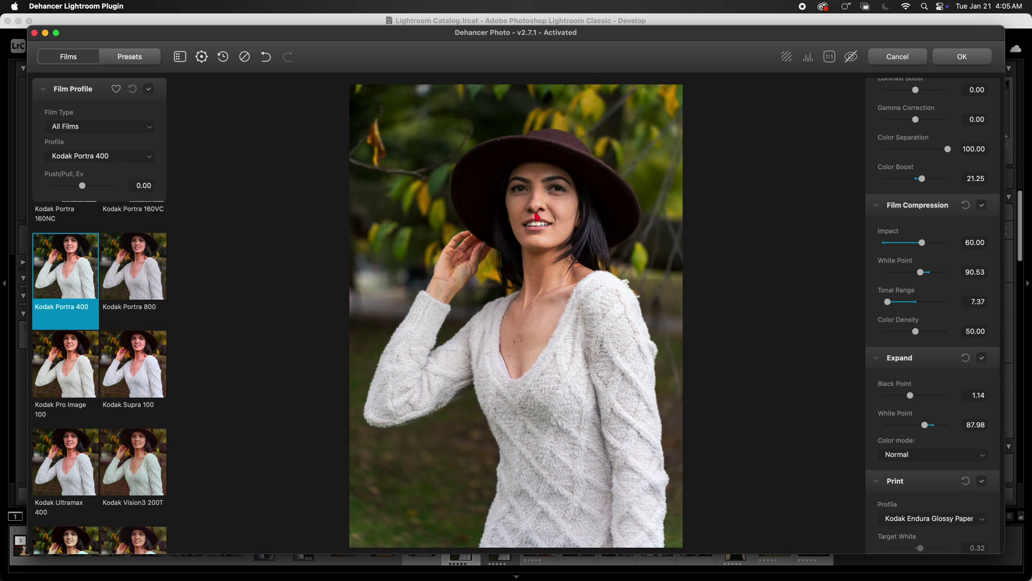
left_click(830, 56)
left_click_drag(484, 224, 538, 472)
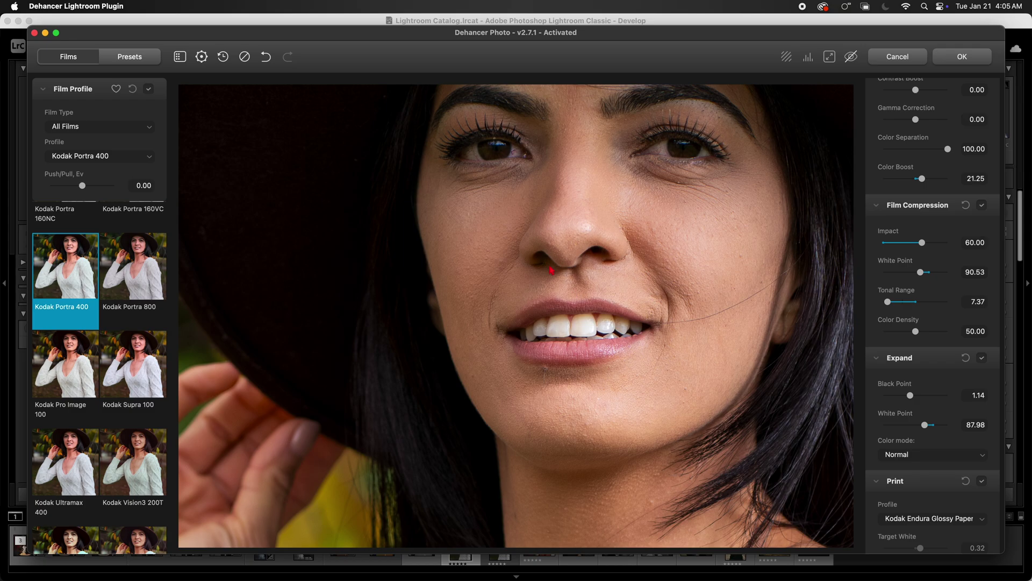
left_click(829, 57)
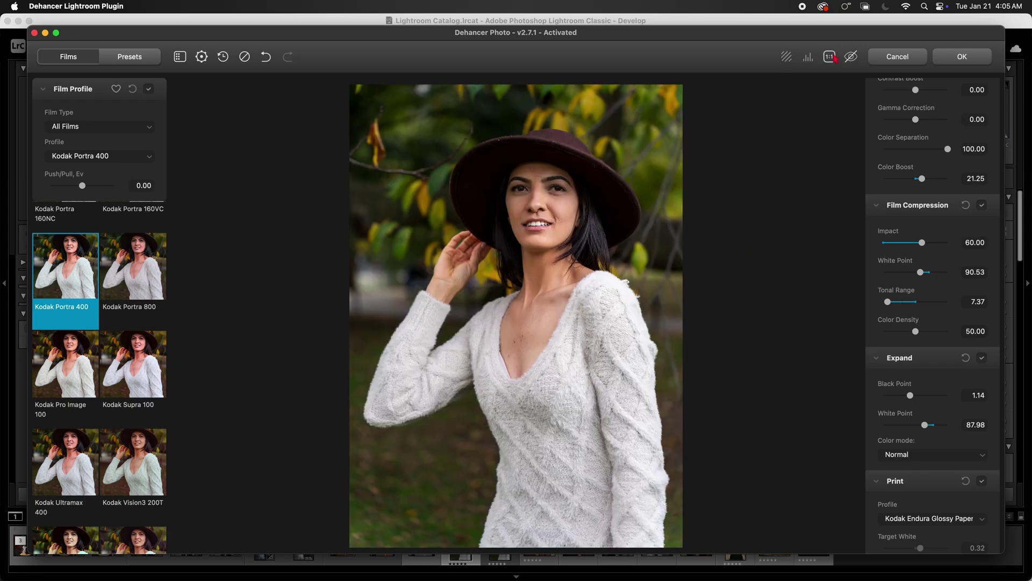
left_click(851, 57)
Try the 65 mm ISO 500 and 8 mm ISO 50 film grain settings and compare them on the woman's face at 1:1.
scroll(941, 371, "down", 5)
scroll(941, 371, "down", 10)
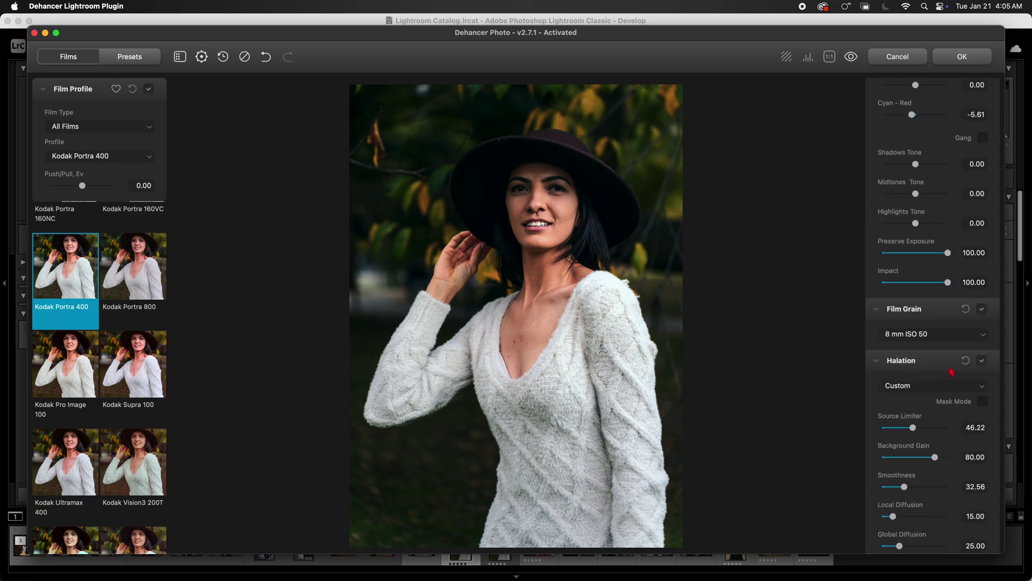
left_click(949, 332)
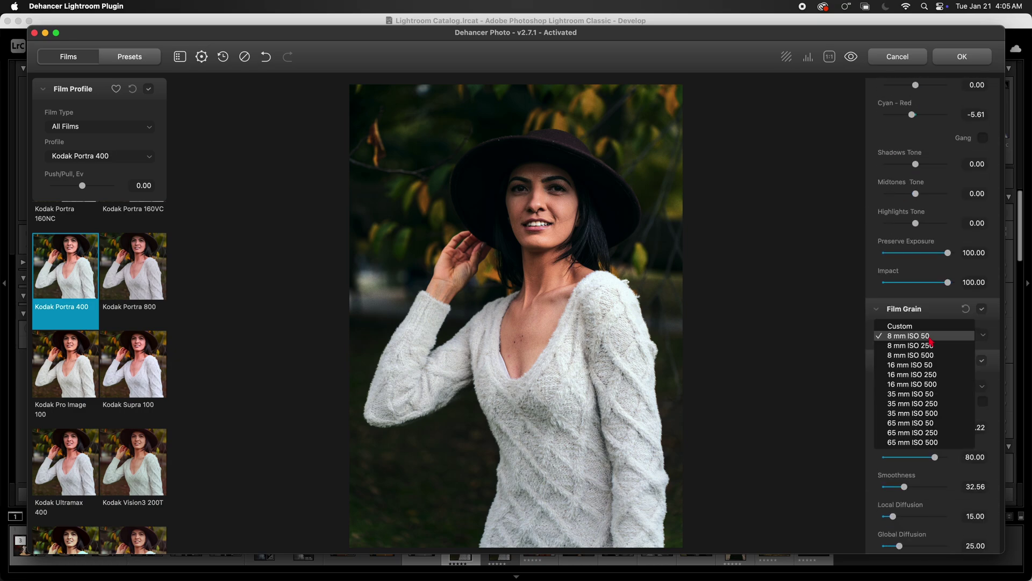
left_click(915, 442)
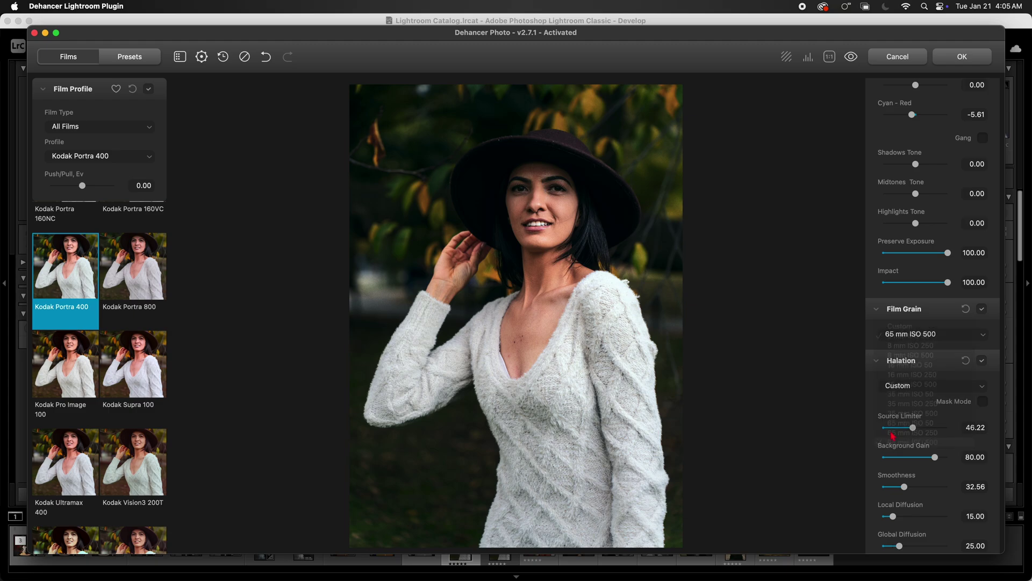
left_click(829, 57)
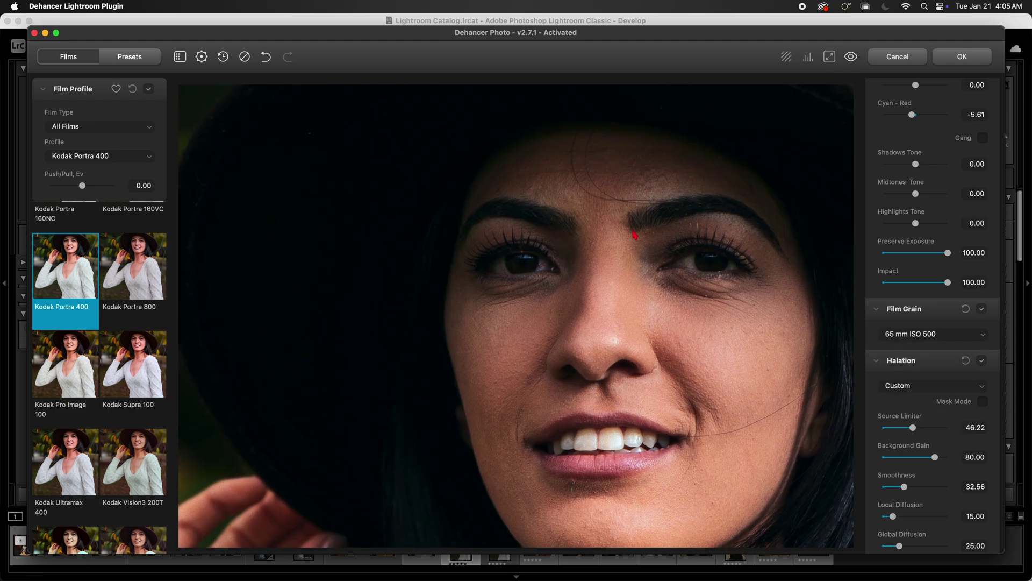
left_click_drag(635, 235, 611, 267)
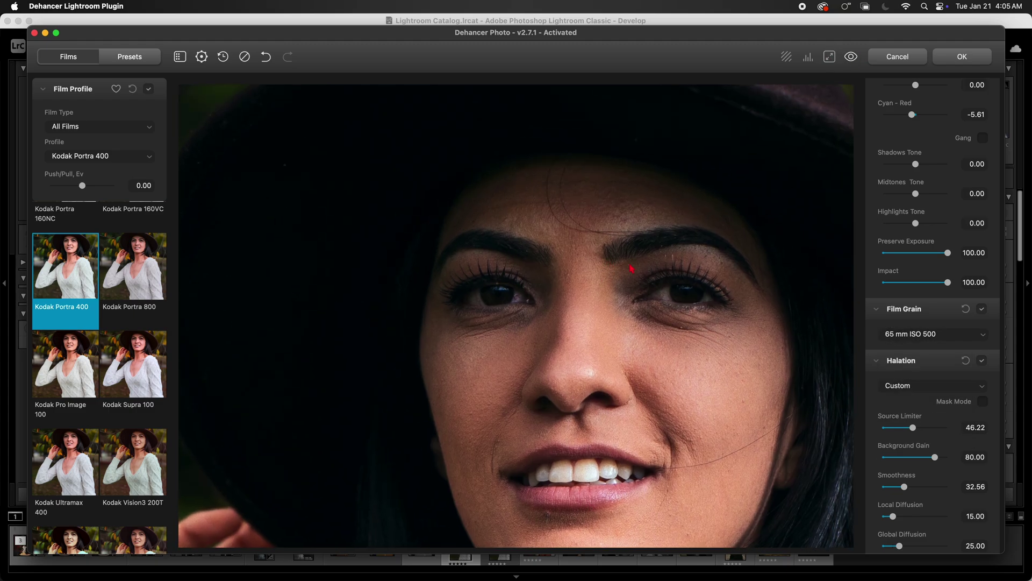
left_click(901, 341)
left_click(908, 230)
Set the film grain to 65 mm ISO 50 and fit the whole photo in the preview.
left_click(915, 337)
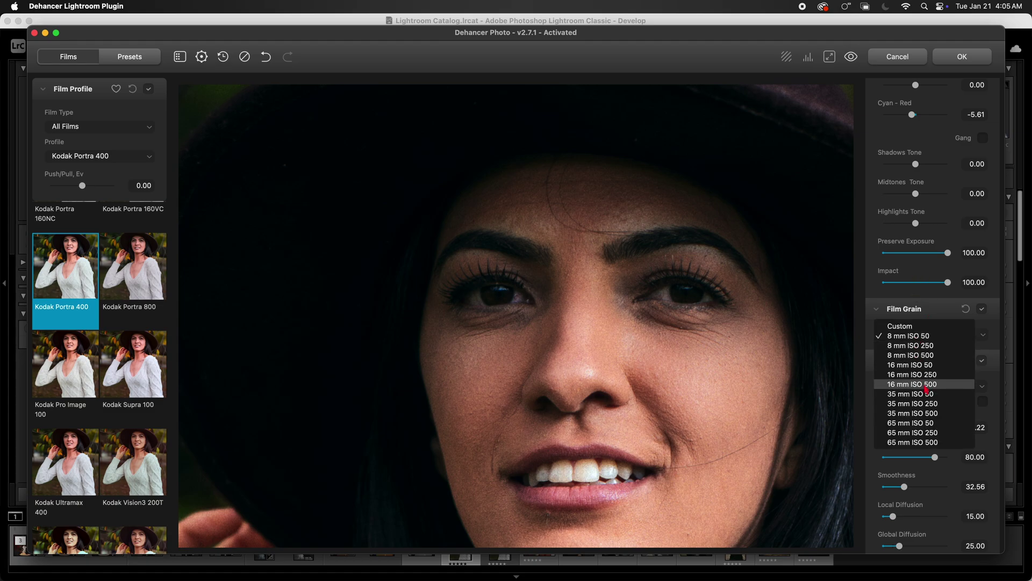
left_click(915, 423)
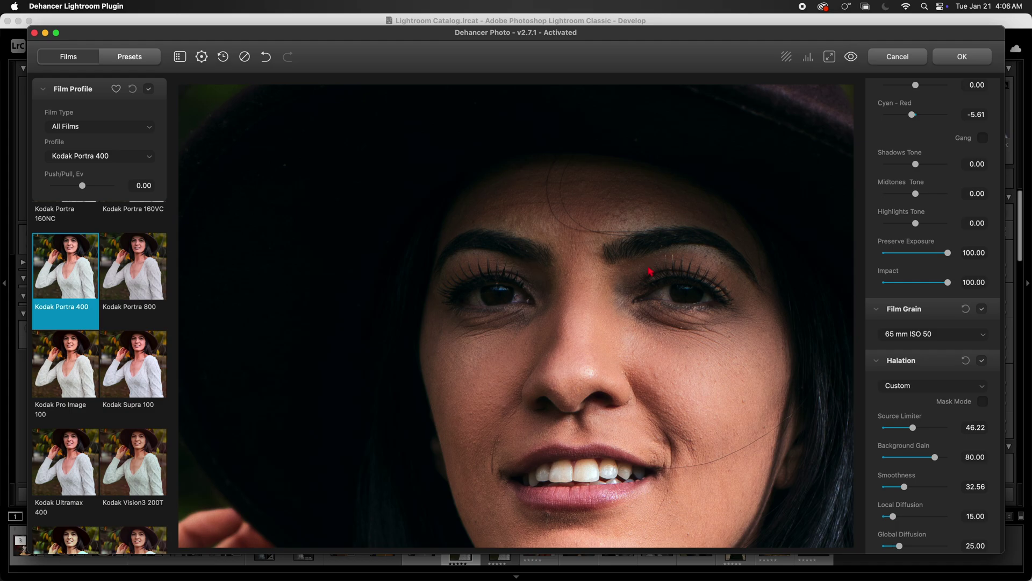
left_click(830, 57)
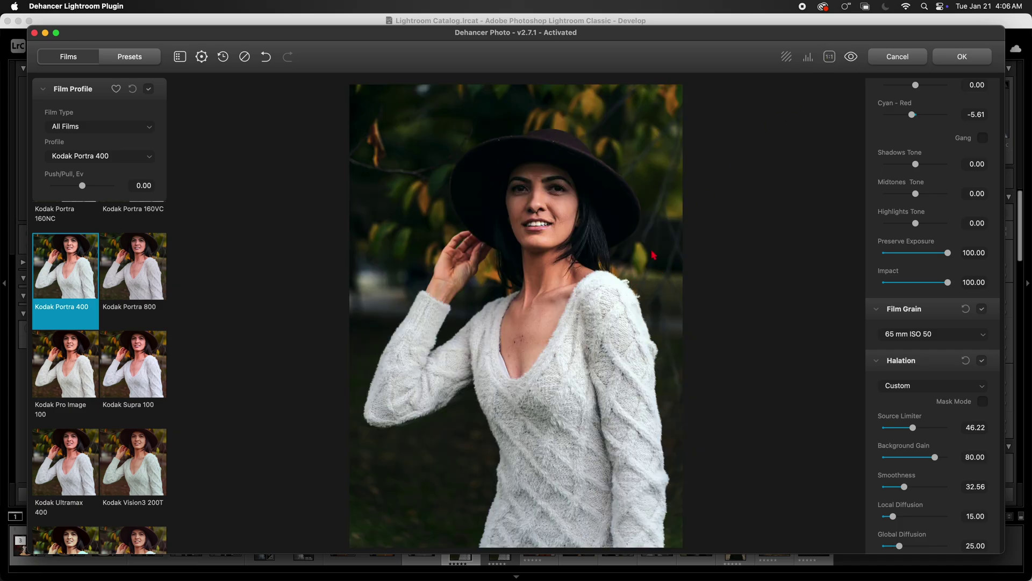
Set the halation profile to 65 mm / 70 mm No Remjet.
scroll(918, 405, "down", 5)
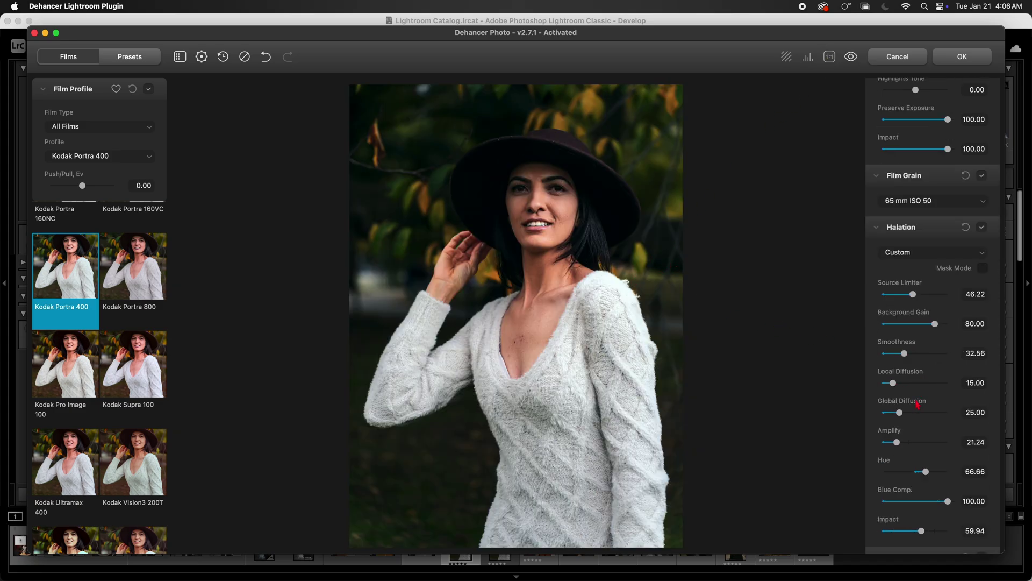
left_click(922, 256)
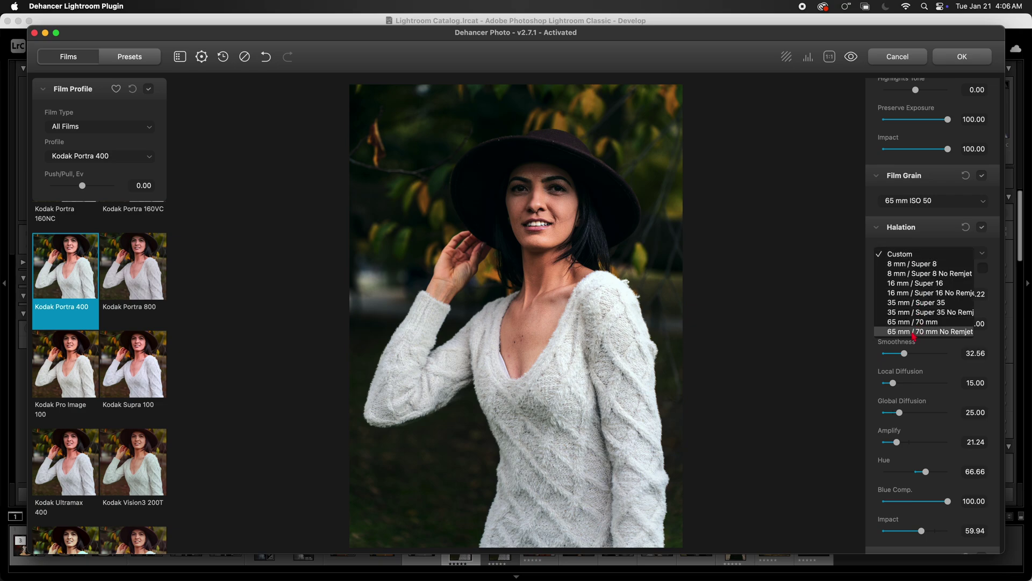
left_click(952, 243)
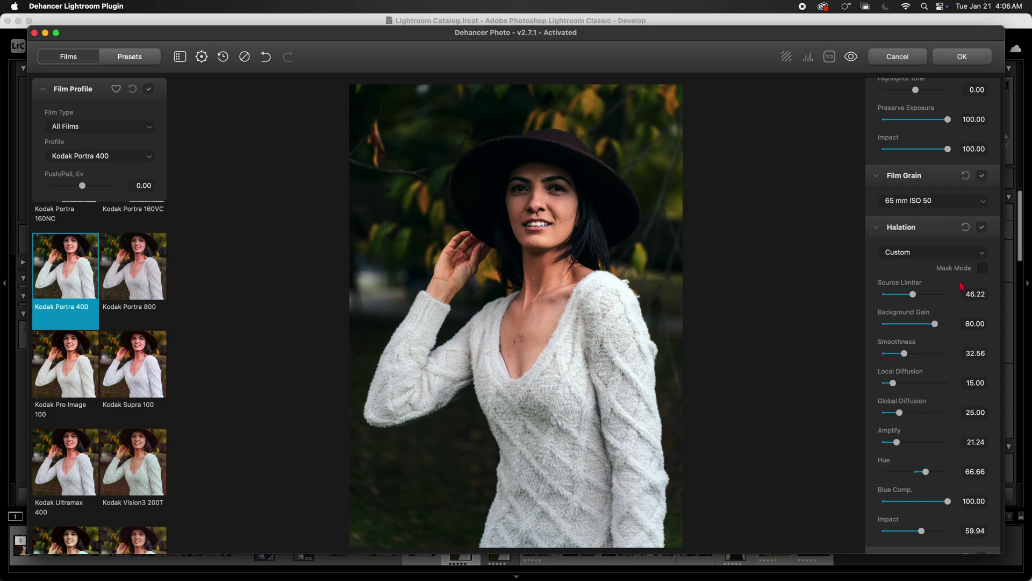
left_click(925, 257)
left_click(913, 334)
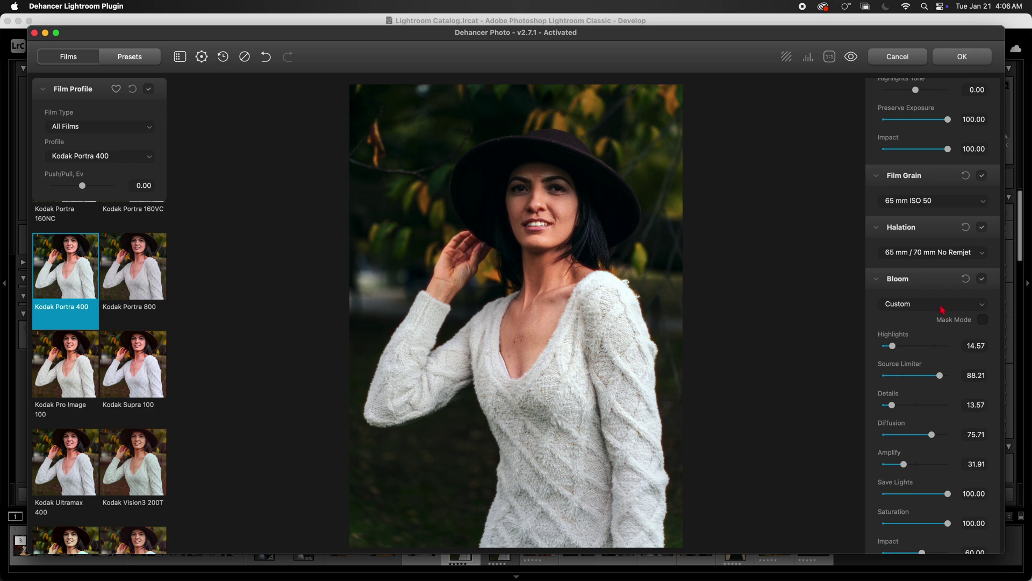
Review the halation profile options and turn the halation effect off.
left_click(909, 258)
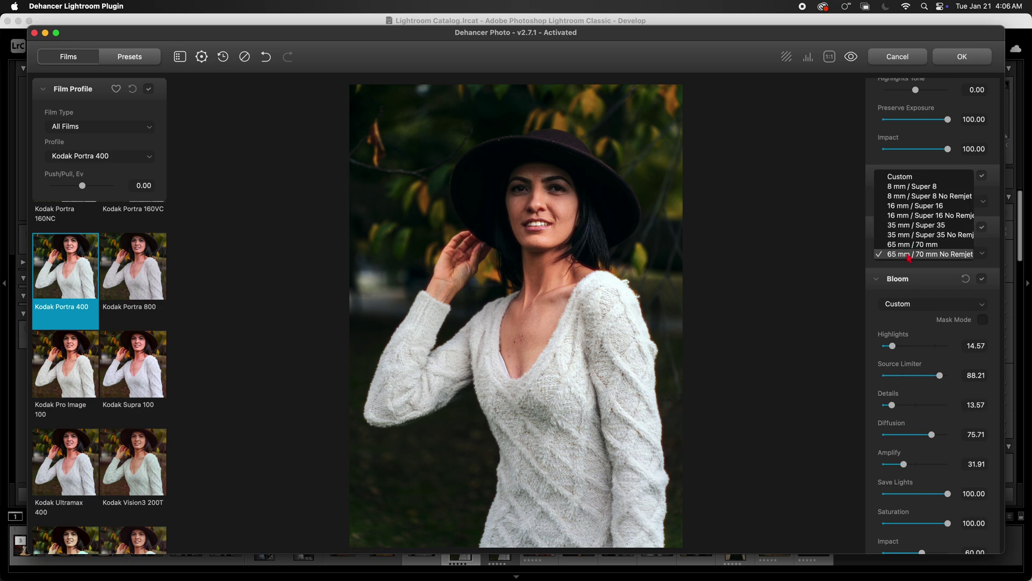
left_click(909, 255)
left_click(914, 253)
left_click(984, 229)
left_click(983, 228)
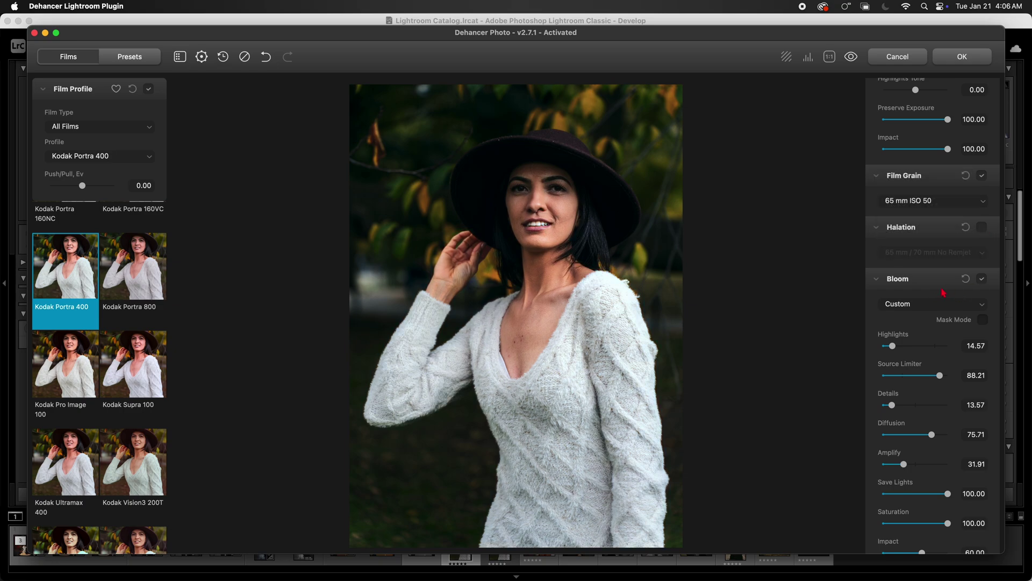
Set the bloom profile to 65 mm / 70 mm and turn the bloom effect off.
left_click(936, 304)
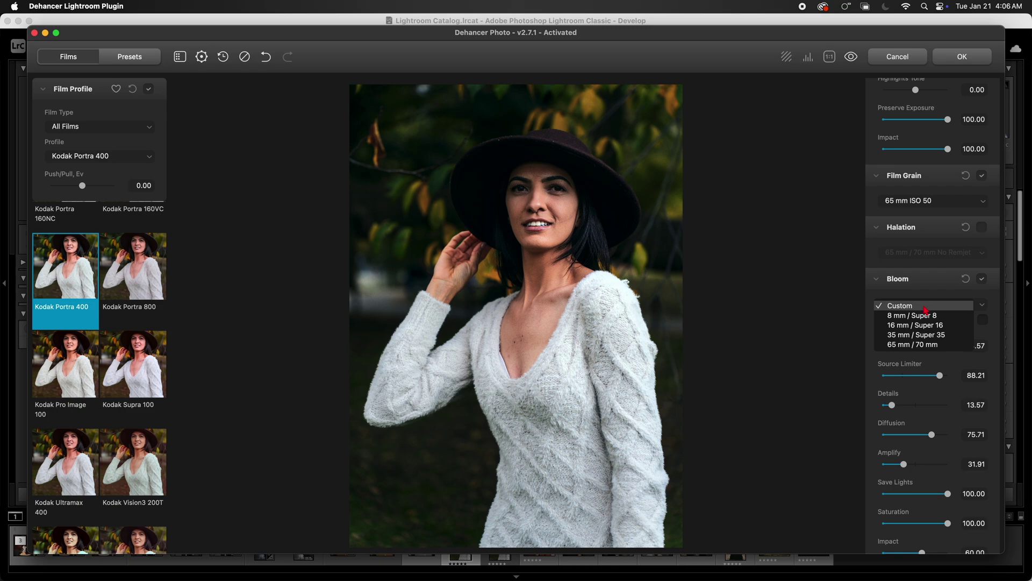
left_click(925, 350)
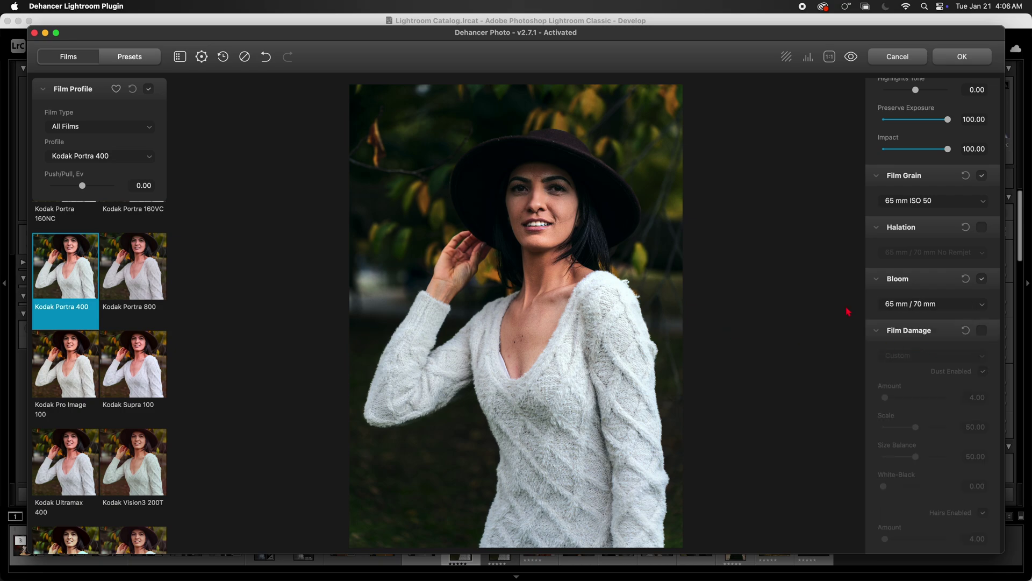
left_click(986, 296)
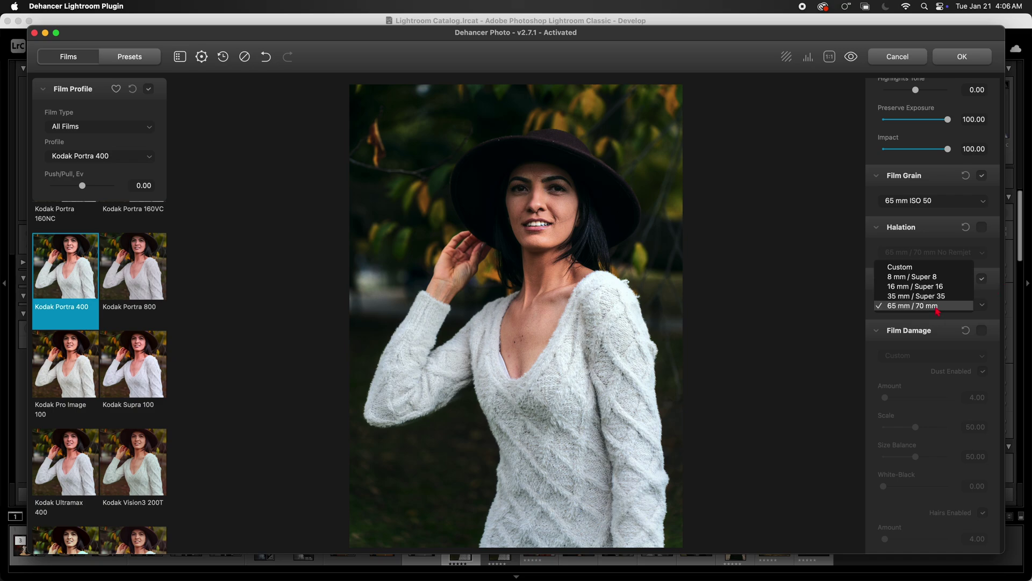
left_click(984, 277)
left_click(982, 279)
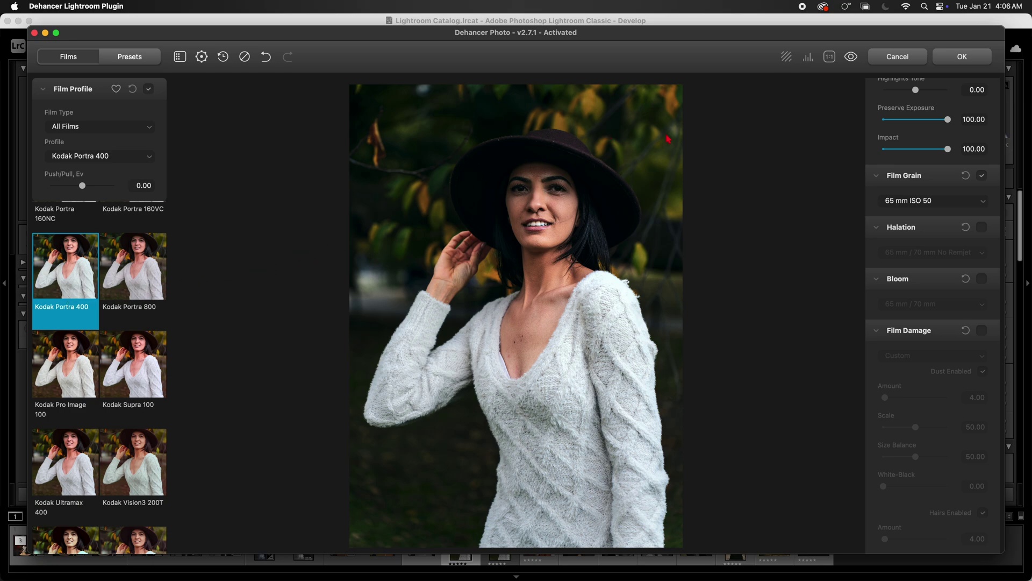
Save the Dehancer edit and compare the processed copy as reference with the unprocessed hat photo as active in Reference View.
left_click(964, 57)
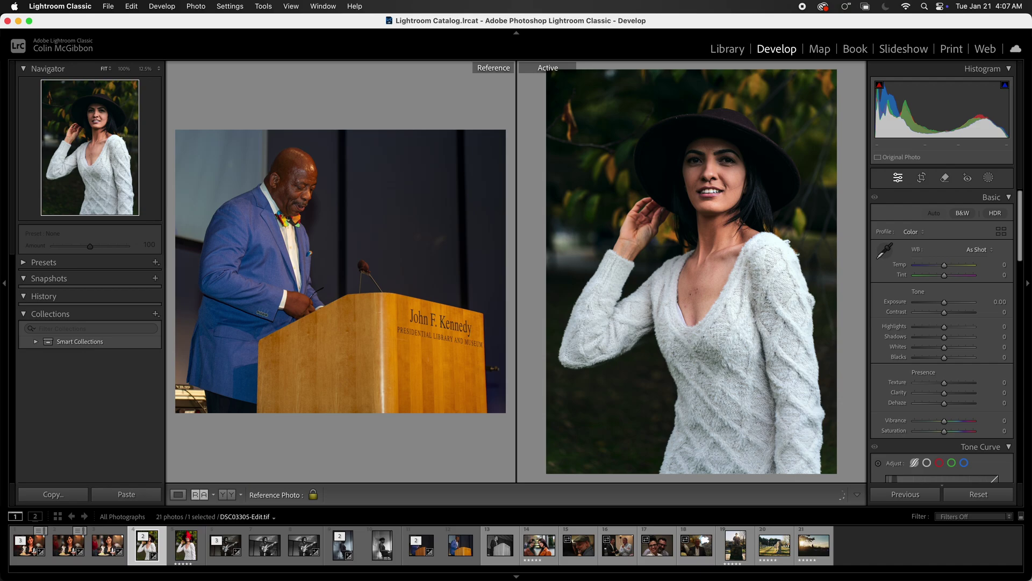
left_click_drag(184, 545, 652, 346)
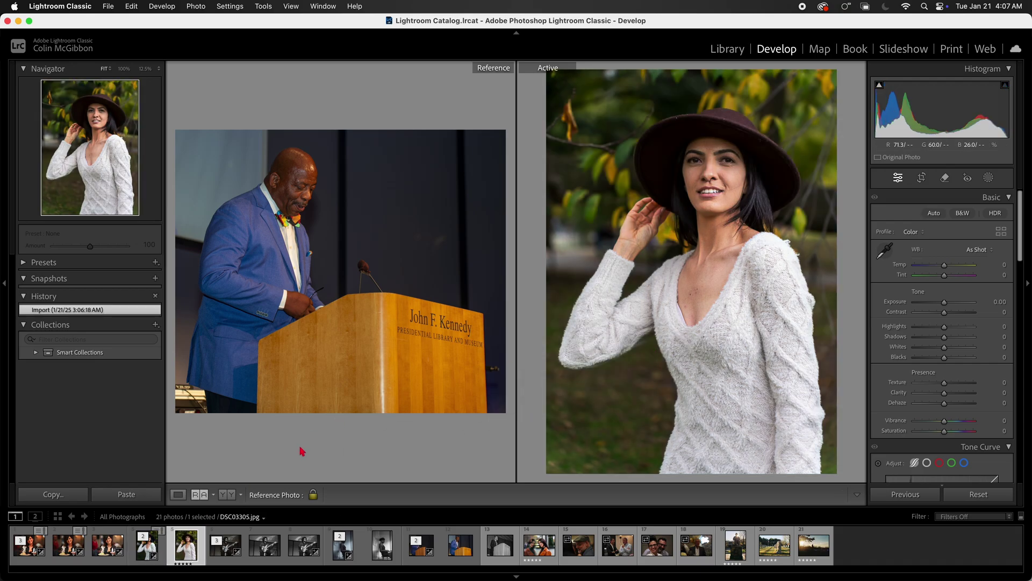
left_click_drag(183, 546, 366, 345)
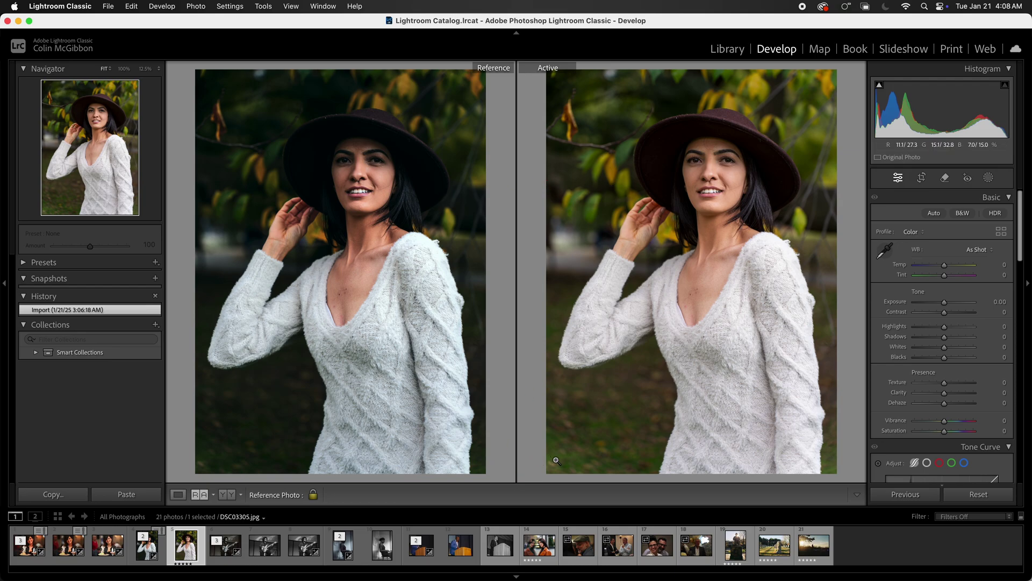
Open the filmstrip photo of the woman in the orange leather jacket in Dehancer as a copy with Lightroom adjustments, filling the screen.
left_click(539, 545)
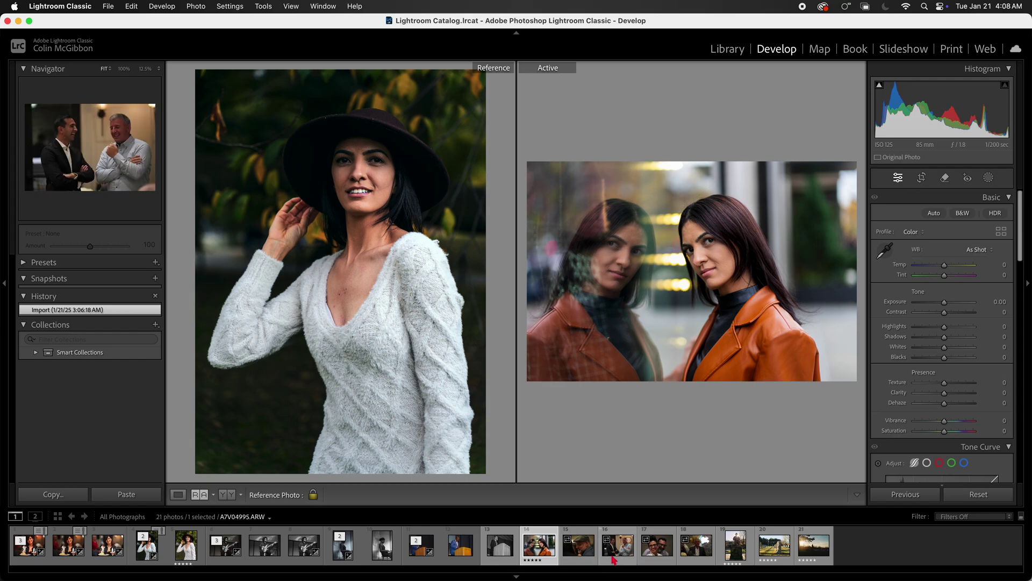
left_click(653, 552)
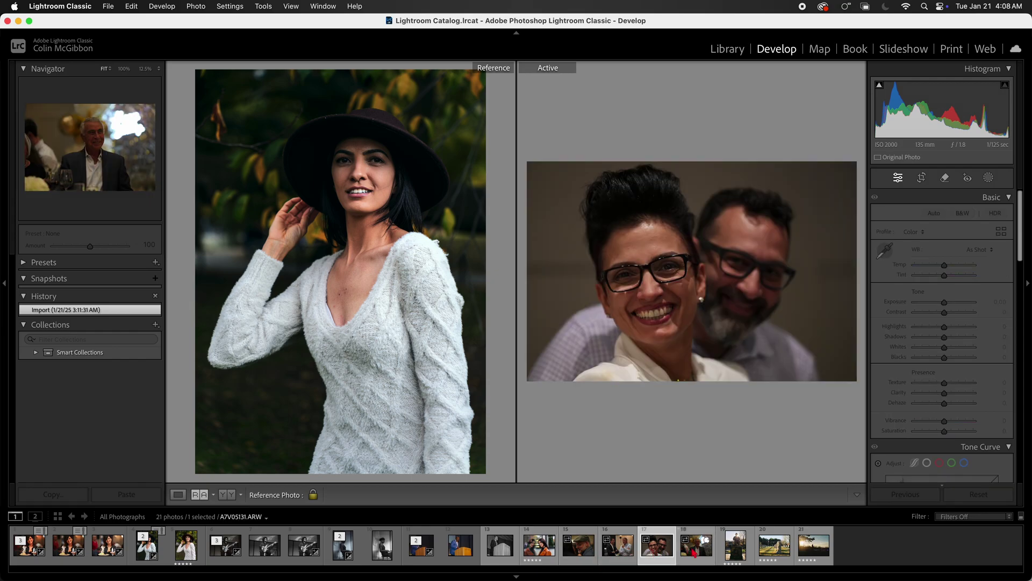
left_click(694, 553)
left_click(661, 554)
left_click(682, 554)
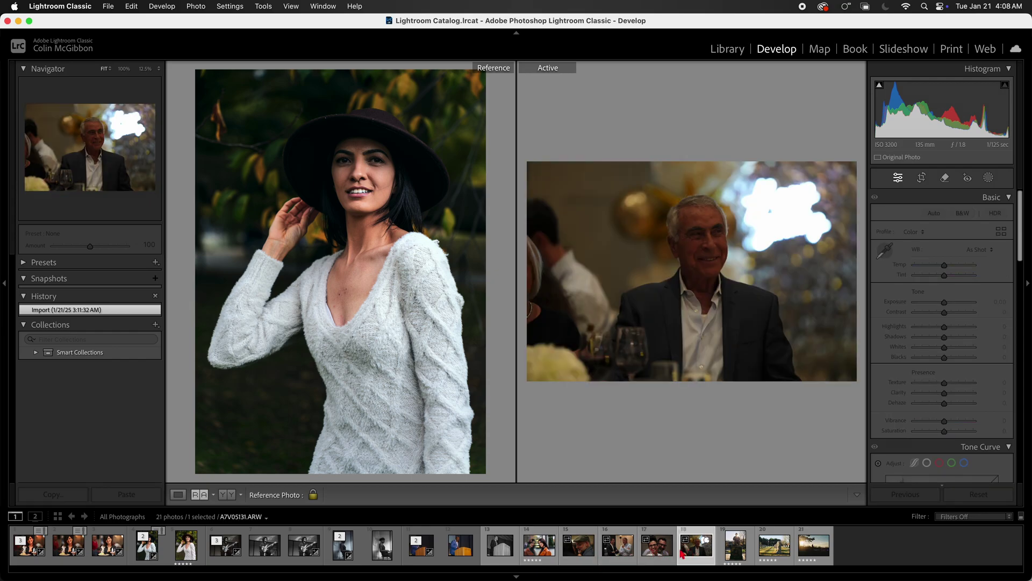
left_click(658, 553)
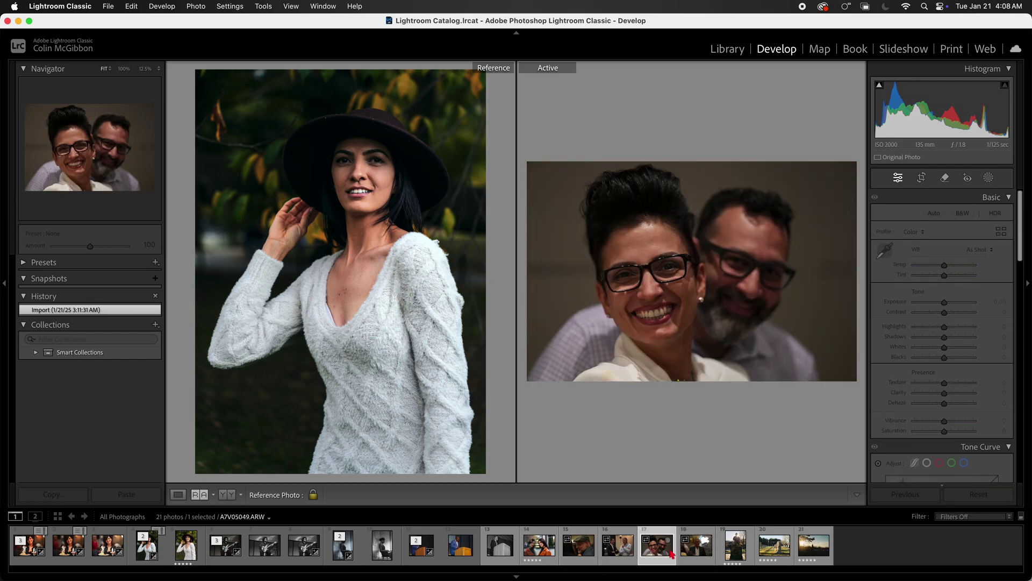
left_click(536, 552)
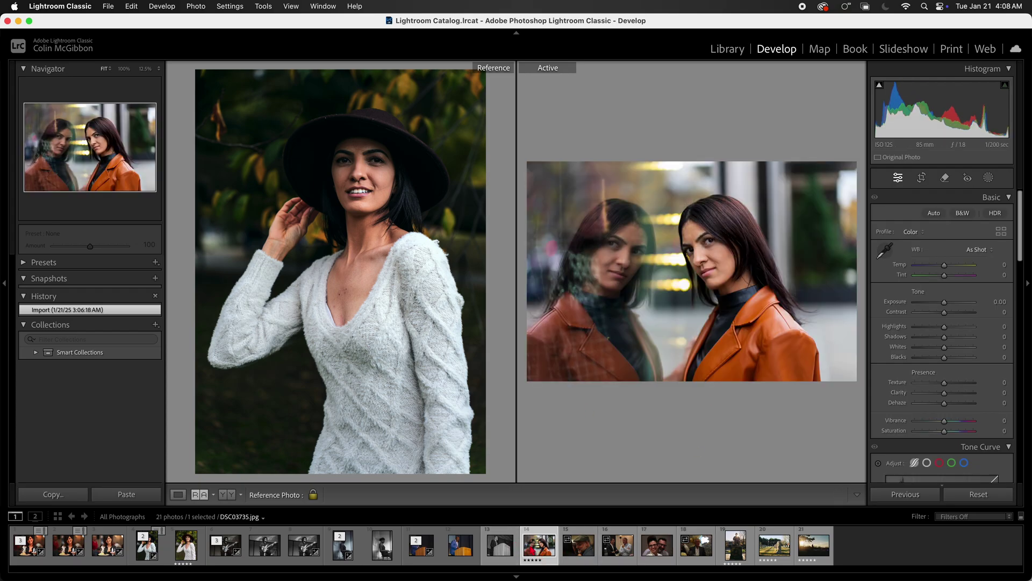
right_click(535, 552)
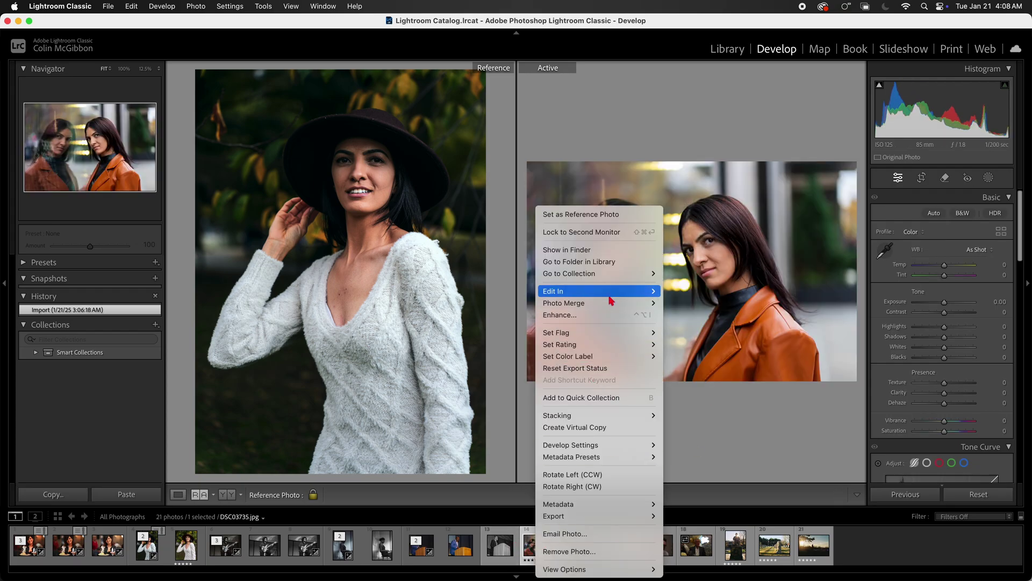
mouse_move(611, 299)
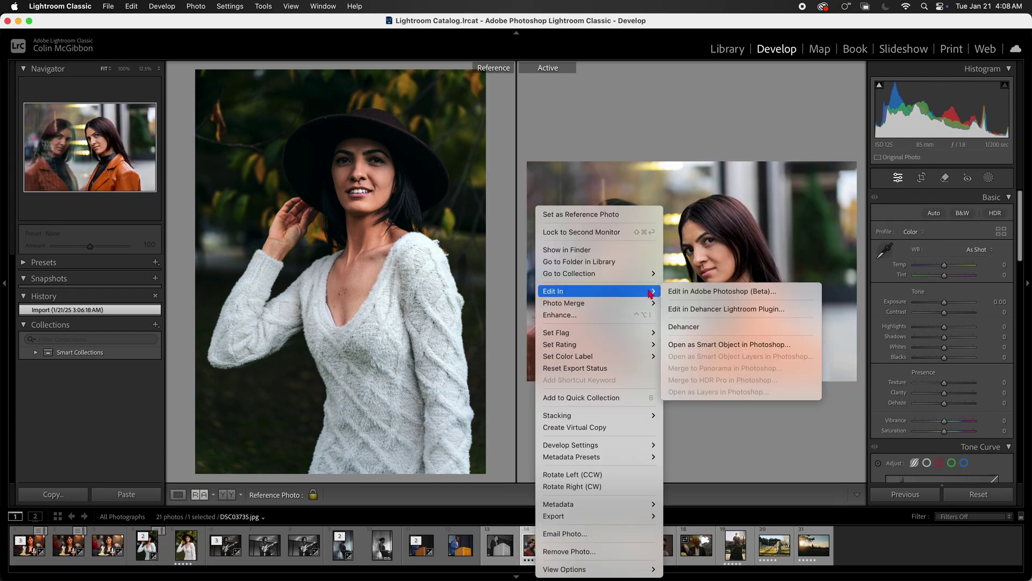
left_click(690, 310)
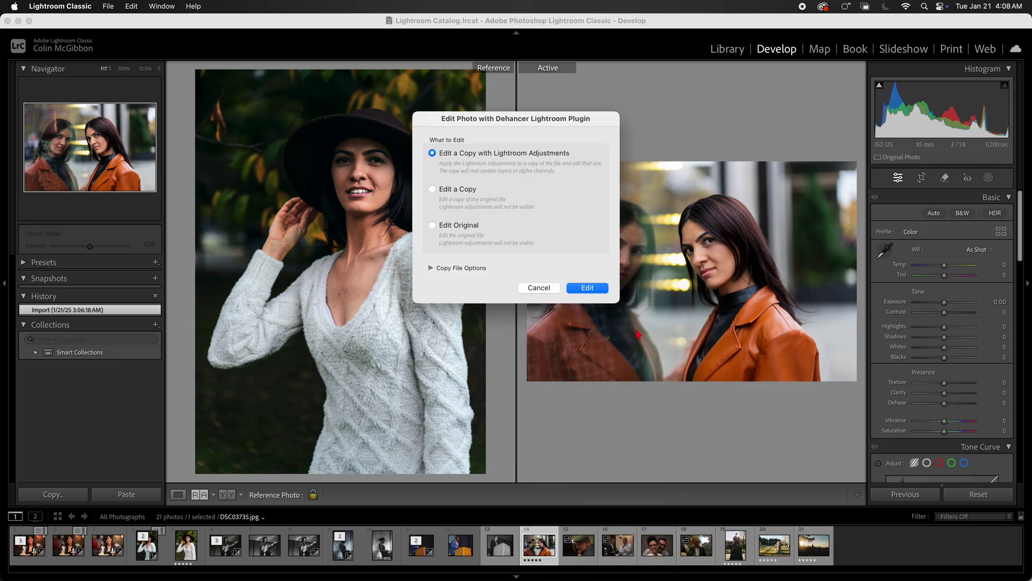
left_click(594, 289)
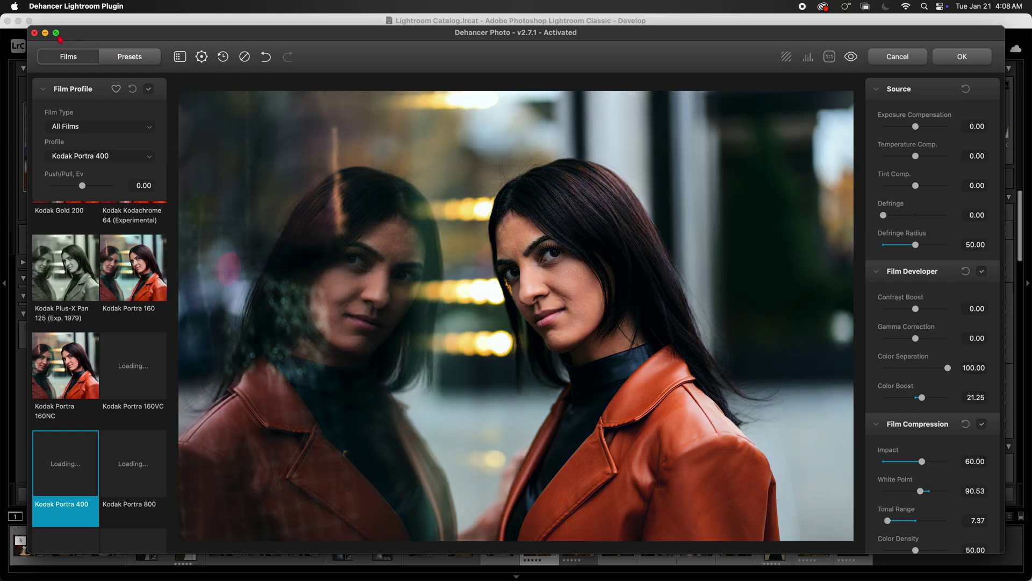
left_click(56, 33)
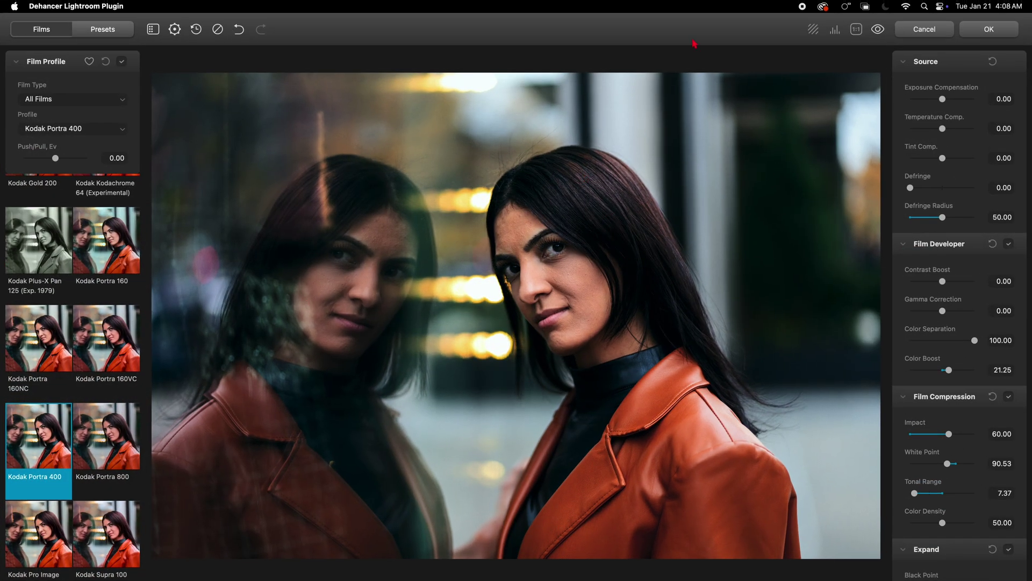
Reset the photo to its original look and apply the AGFA Chrome RSX II 200 (Exp. 2006) preset.
left_click(217, 30)
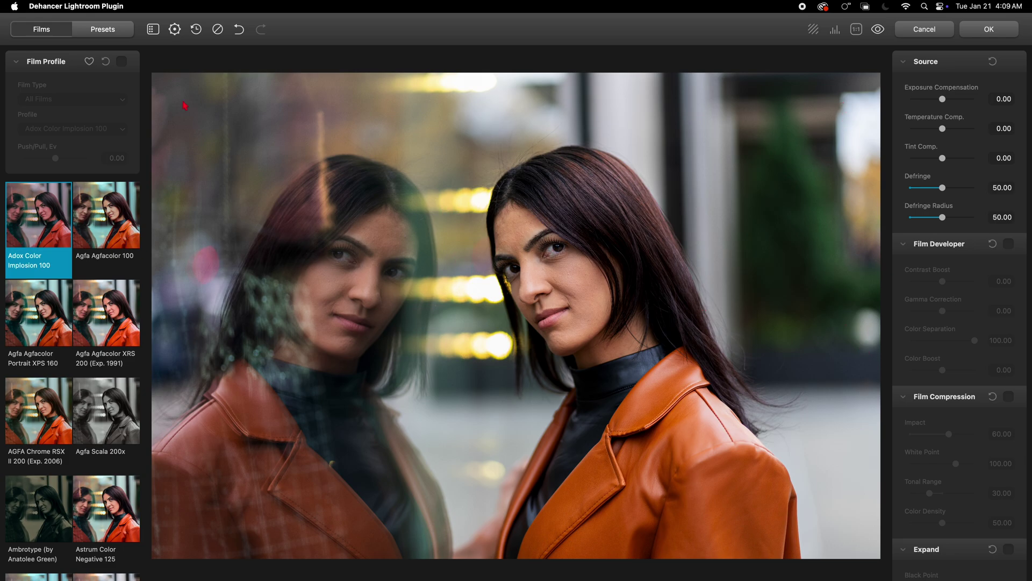
left_click(111, 35)
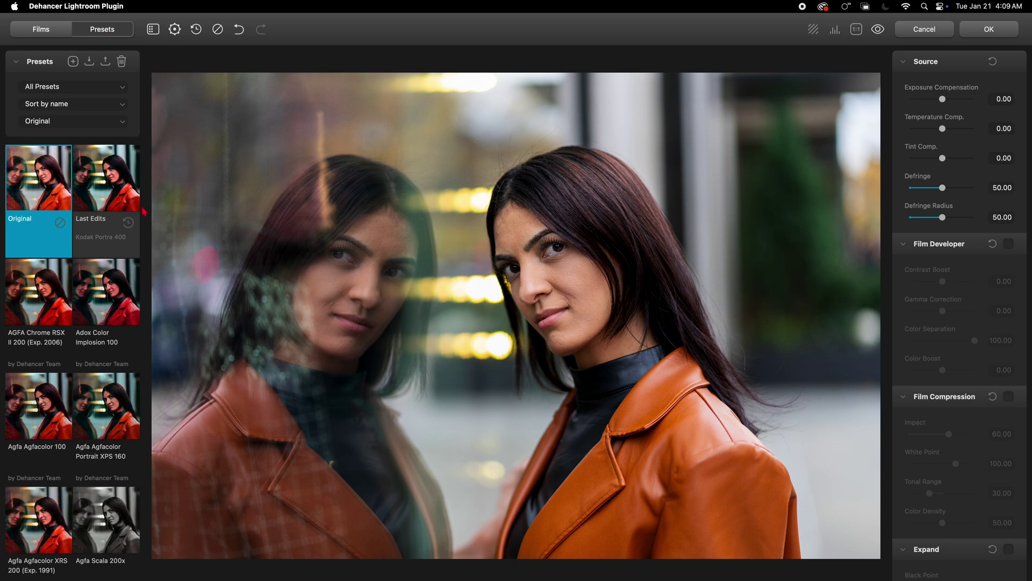
left_click(37, 312)
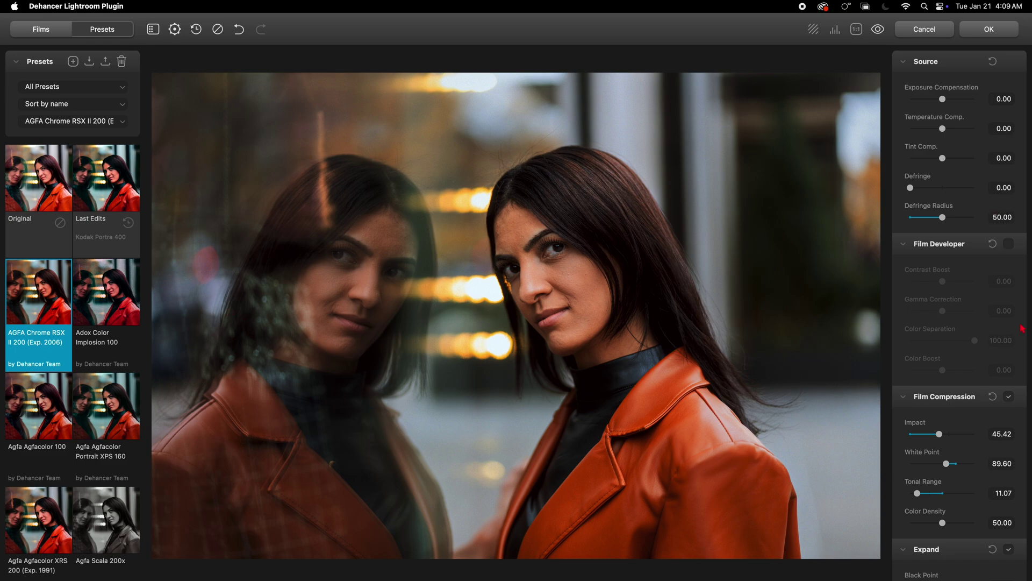
Change the preset's halation profile from Custom to 65 mm / 70 mm No Remjet.
scroll(1016, 328, "down", 10)
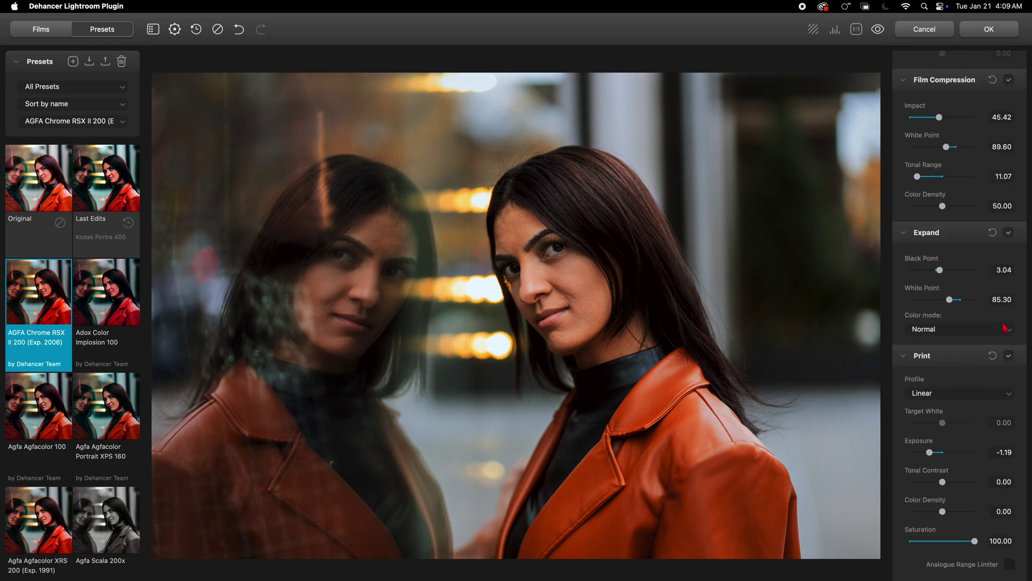
scroll(1004, 325, "down", 1)
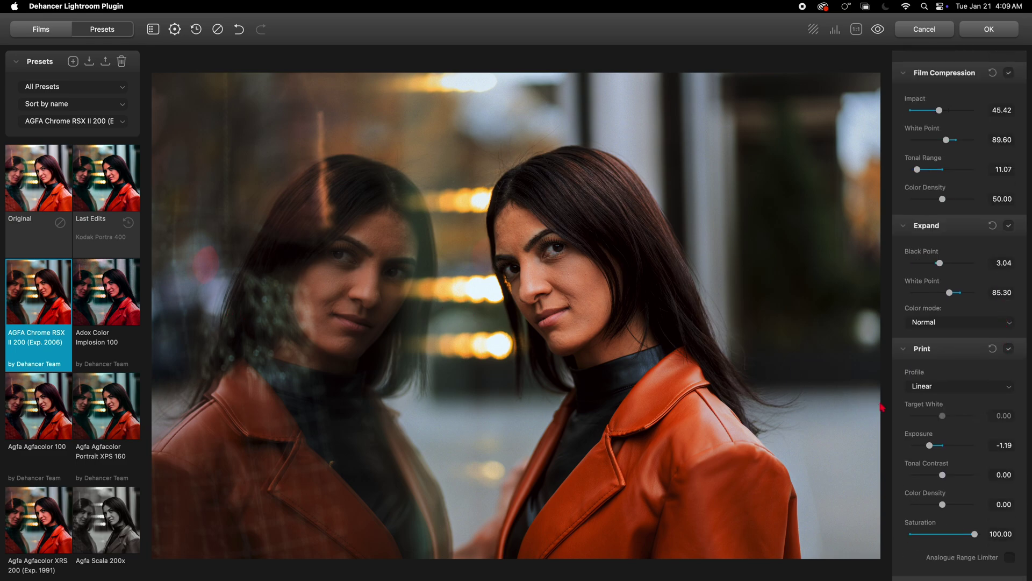
scroll(934, 387, "down", 15)
scroll(934, 387, "down", 9)
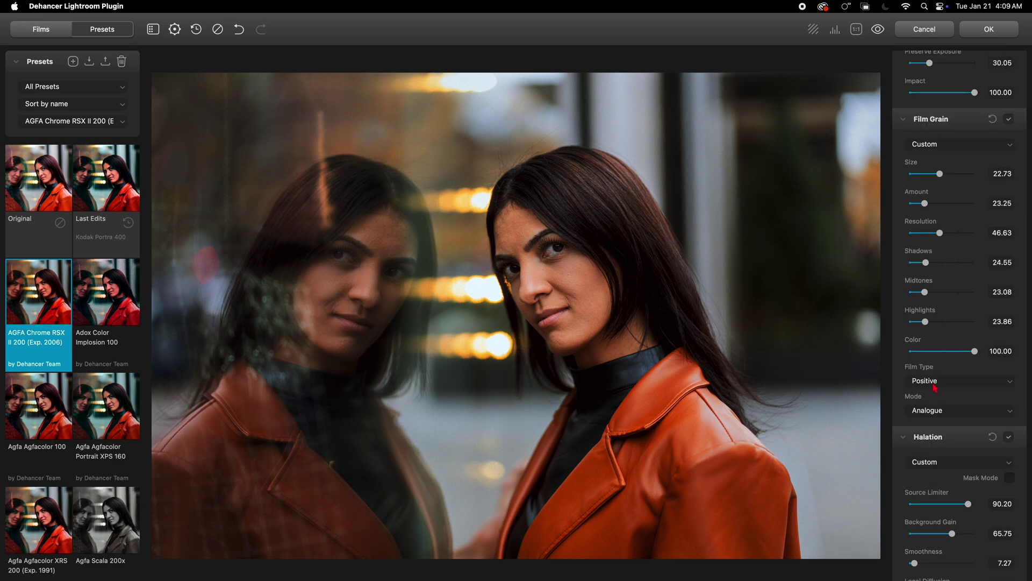
scroll(928, 445, "down", 9)
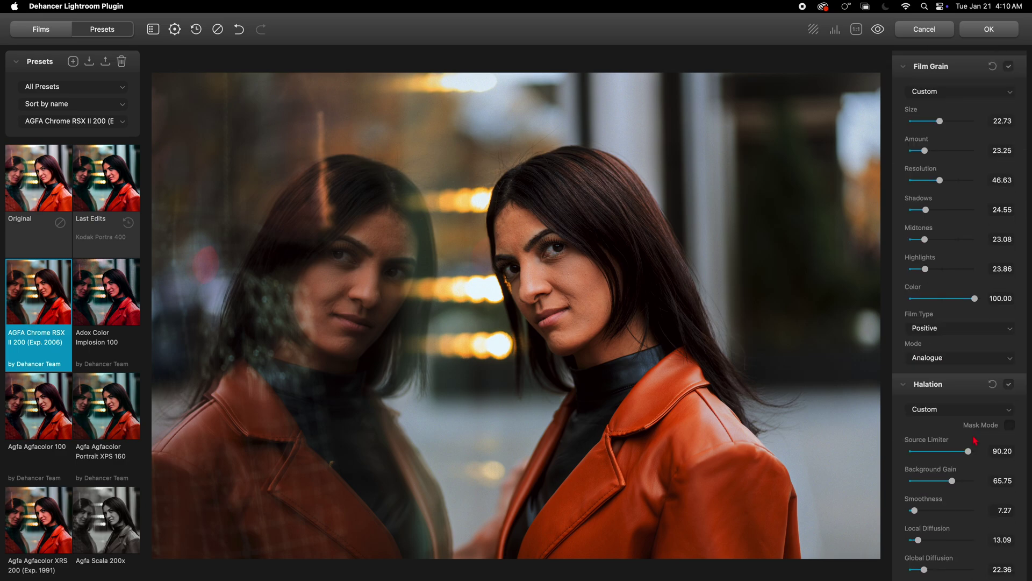
left_click(968, 187)
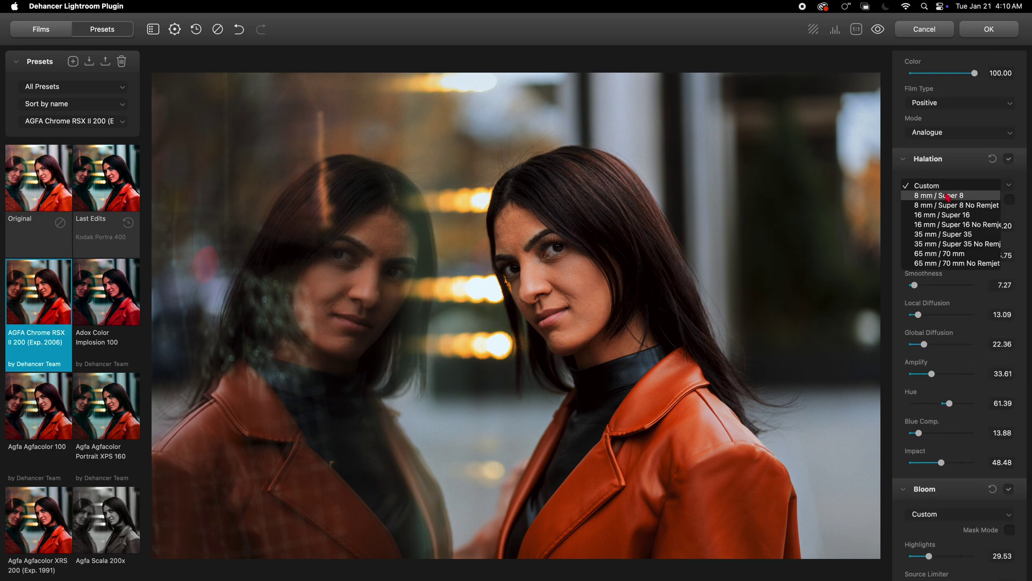
left_click(930, 264)
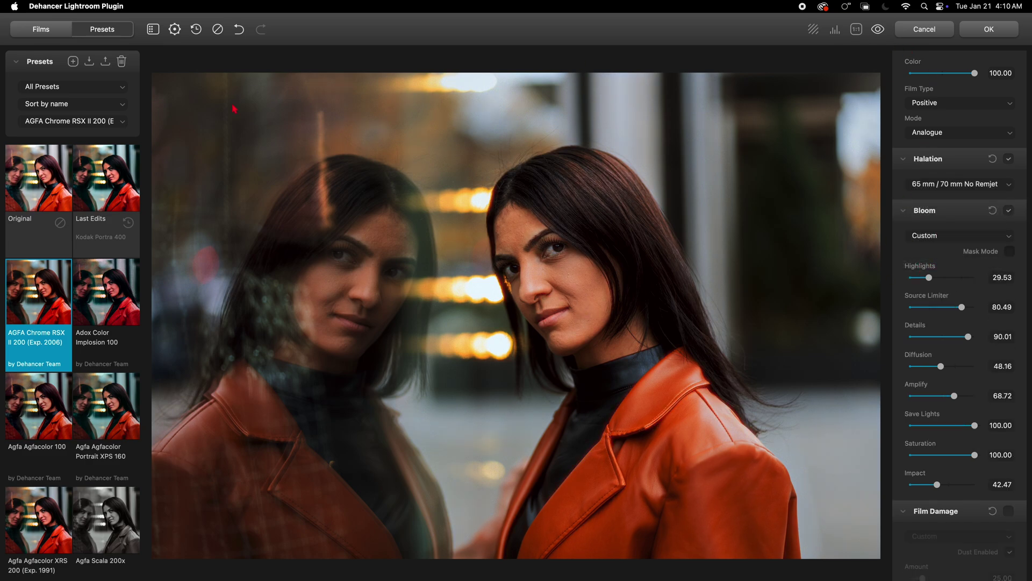
Compare the Custom and 65 mm / 70 mm No Remjet halation by undoing and redoing the change, examining the face and lights at 1:1.
left_click(239, 33)
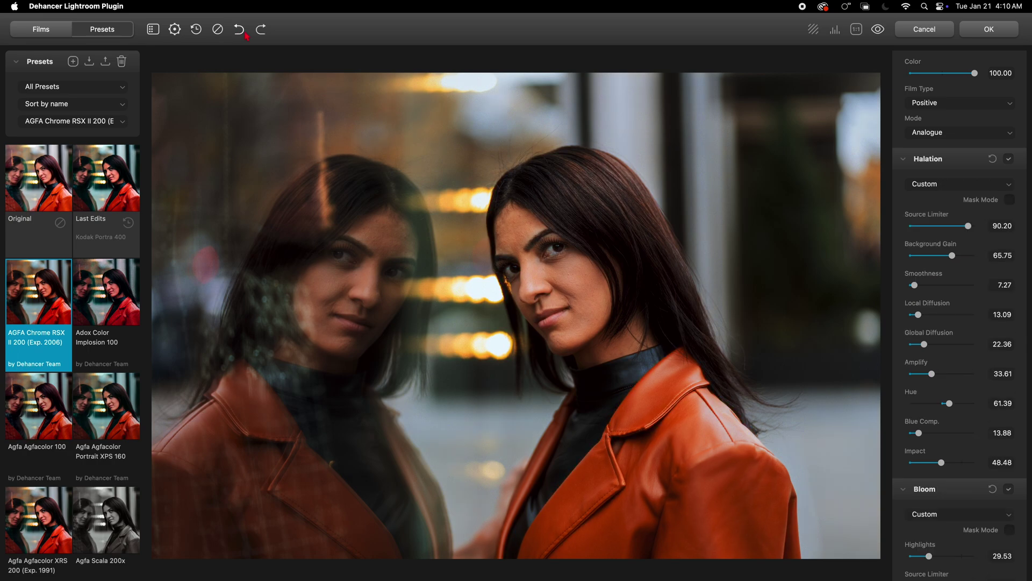
left_click(260, 31)
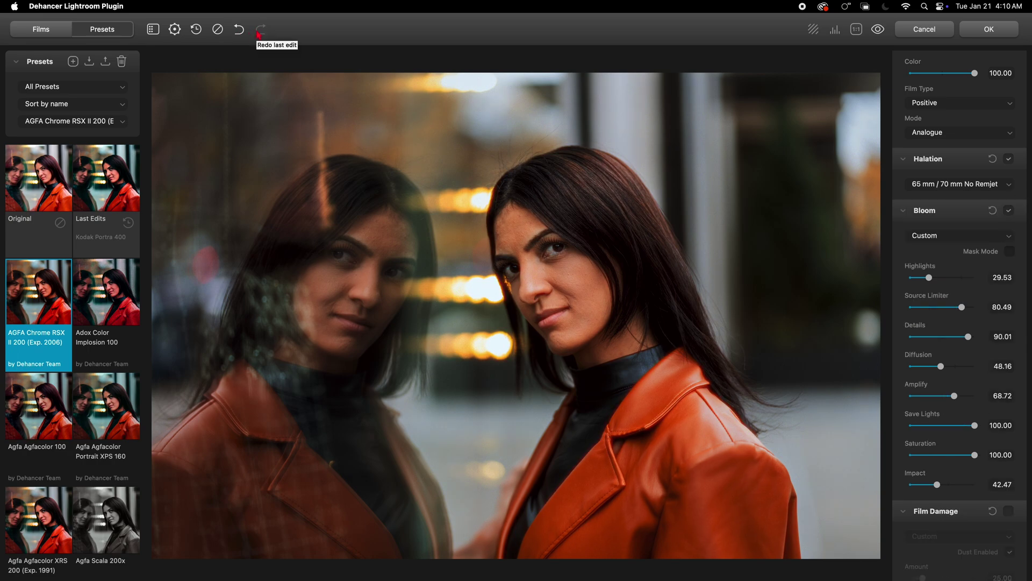
left_click(857, 29)
scroll(468, 231, "left", 5)
scroll(468, 231, "up", 4)
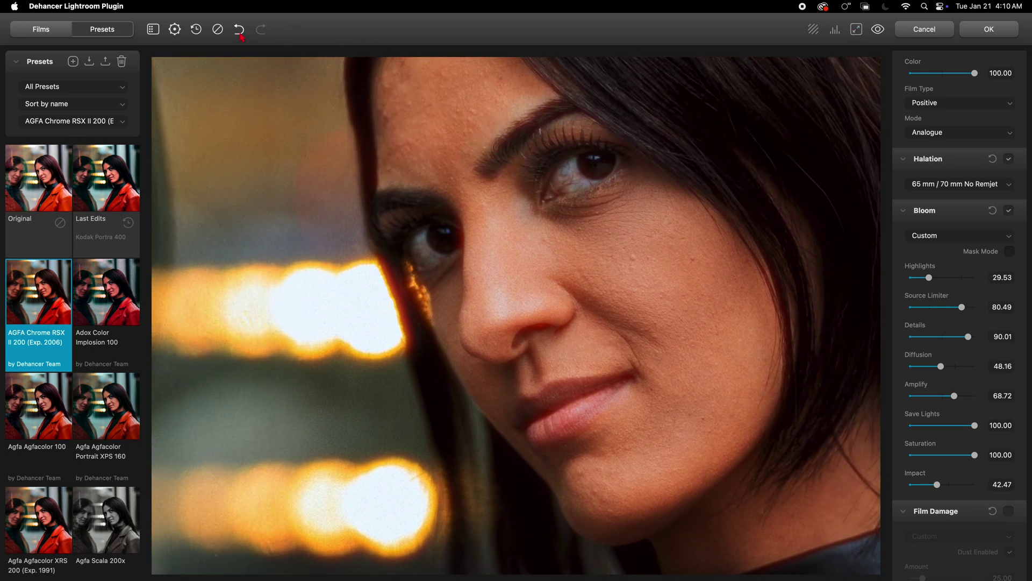
left_click(240, 33)
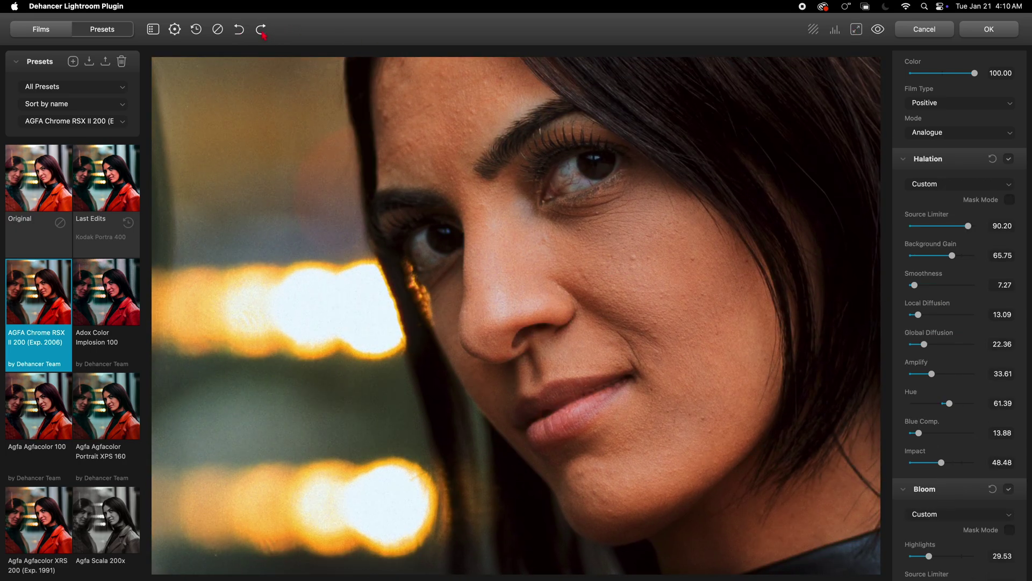
left_click(262, 31)
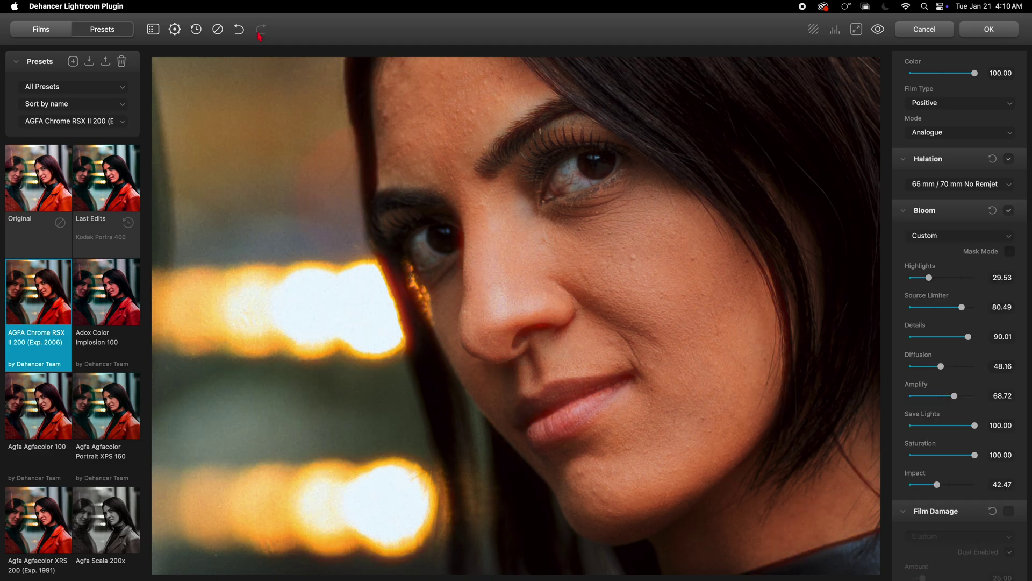
left_click(244, 35)
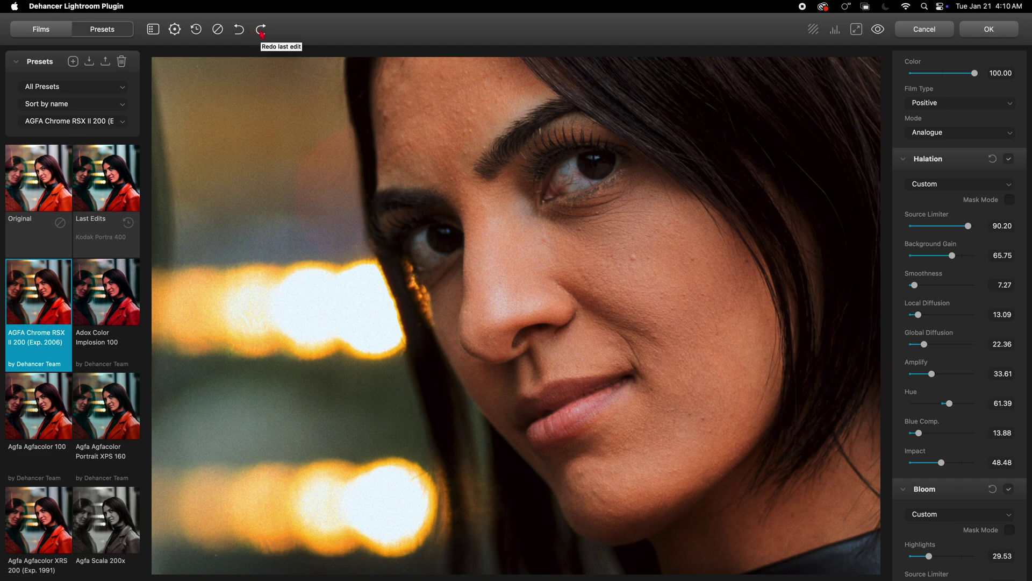
left_click(261, 34)
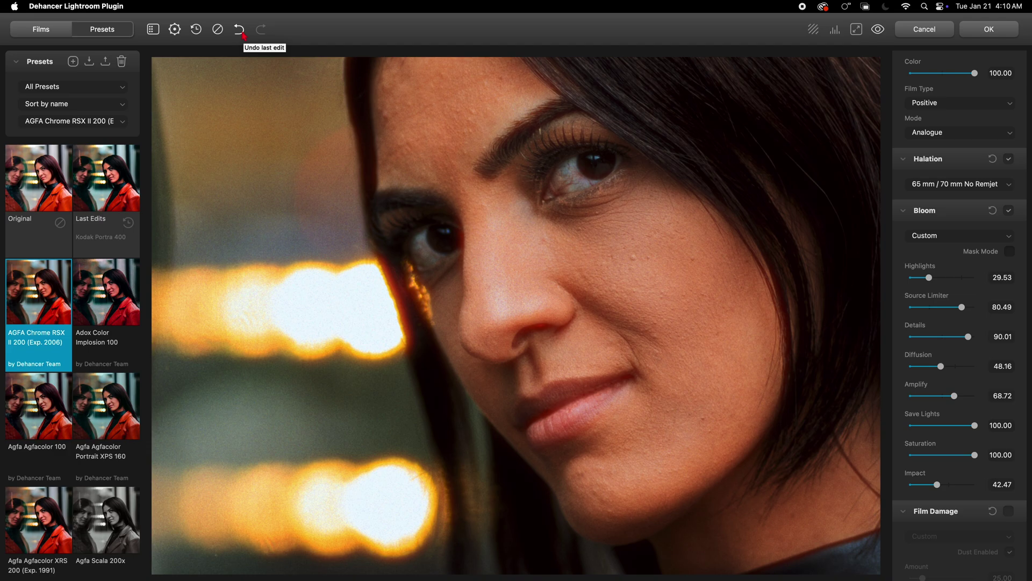
left_click(241, 32)
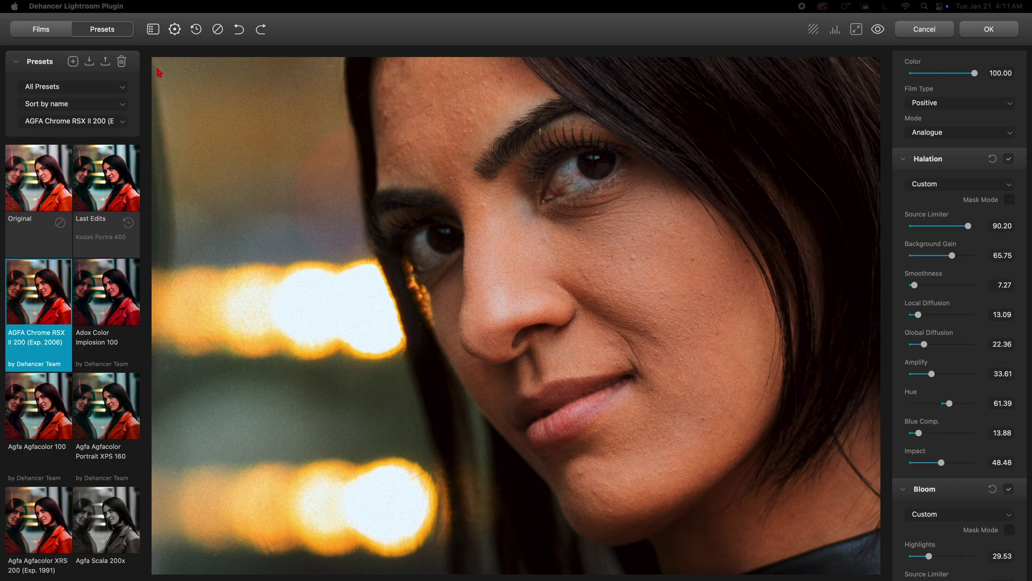
Leave full screen, switch to Chrome to examine the Awkward Family Photos result among the glamour shots images, and return to Dehancer.
left_click(32, 23)
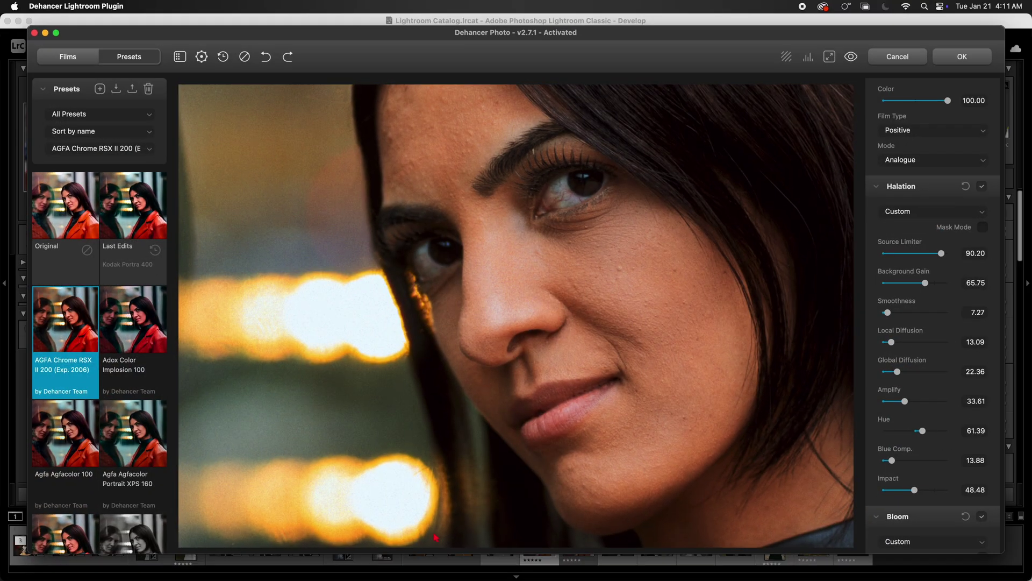
left_click_drag(747, 580, 451, 103)
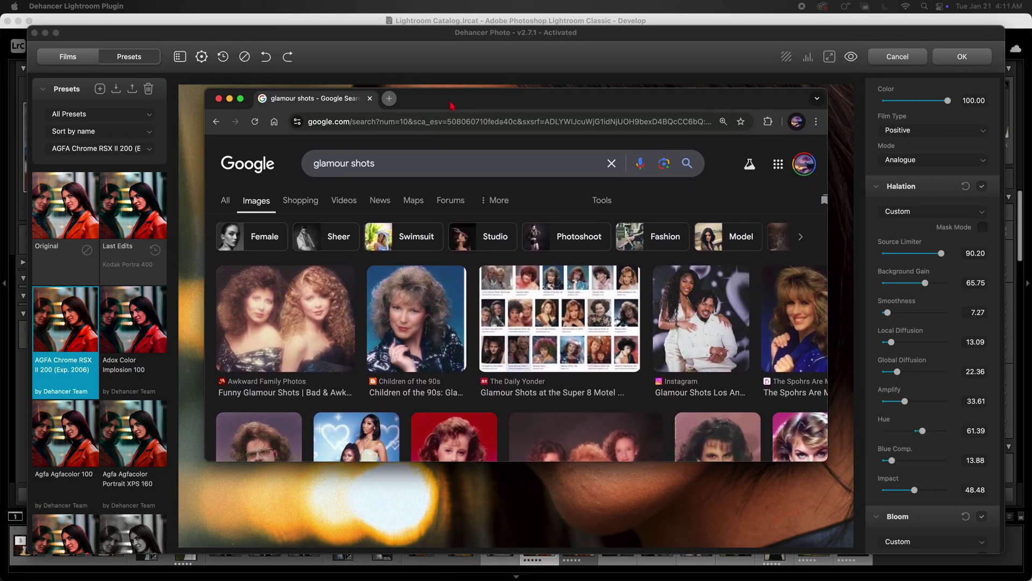
left_click(241, 98)
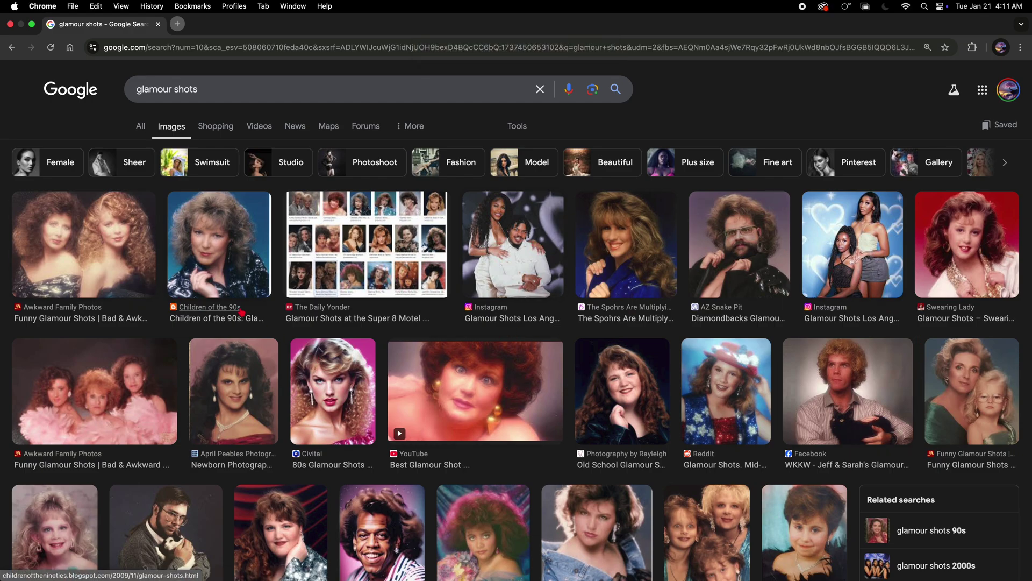
left_click(114, 261)
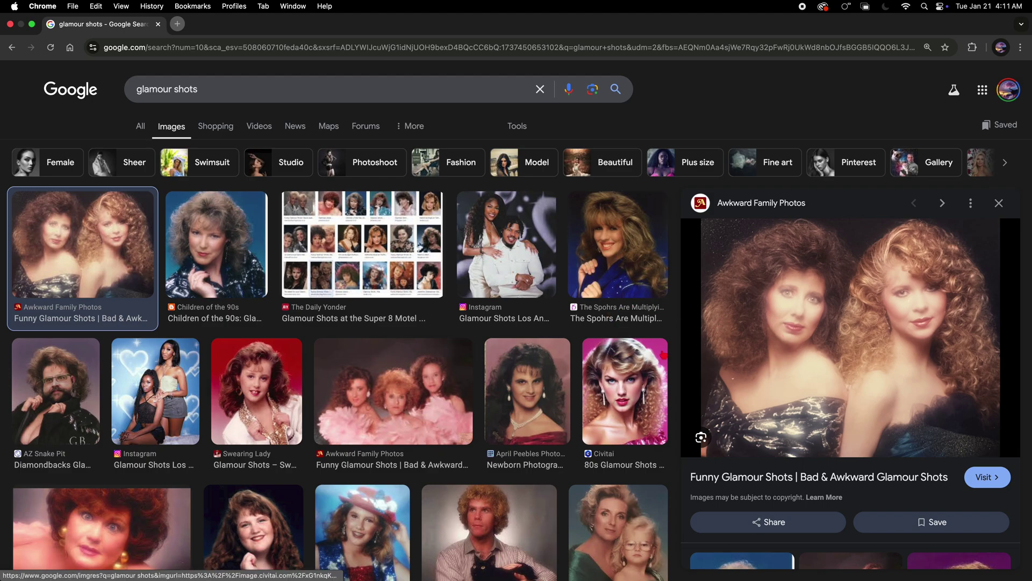
key("ctrl+Left")
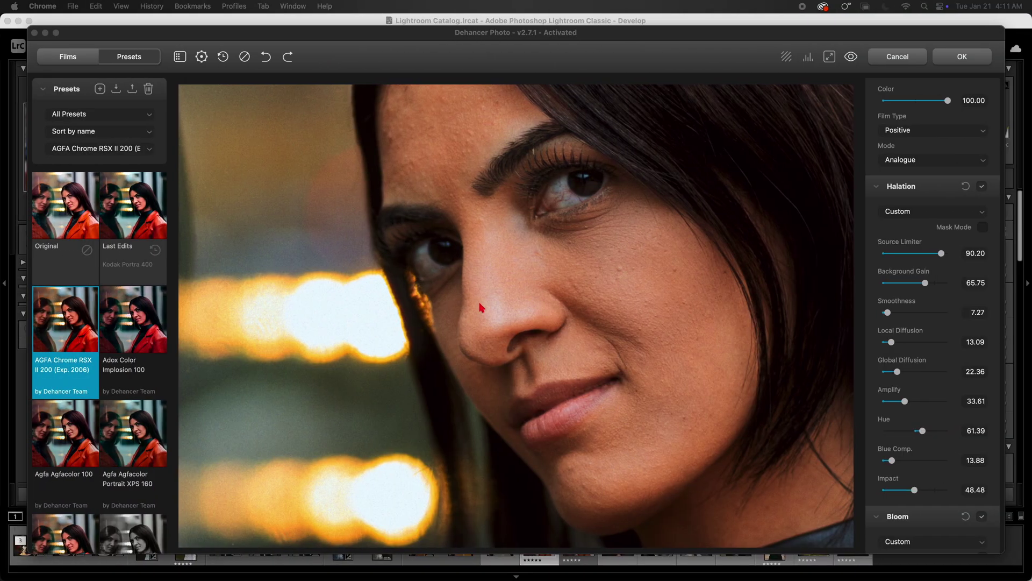
Redo the halation profile change, turn the halation effect off, and set the bloom profile to 65 mm / 70 mm.
left_click(286, 56)
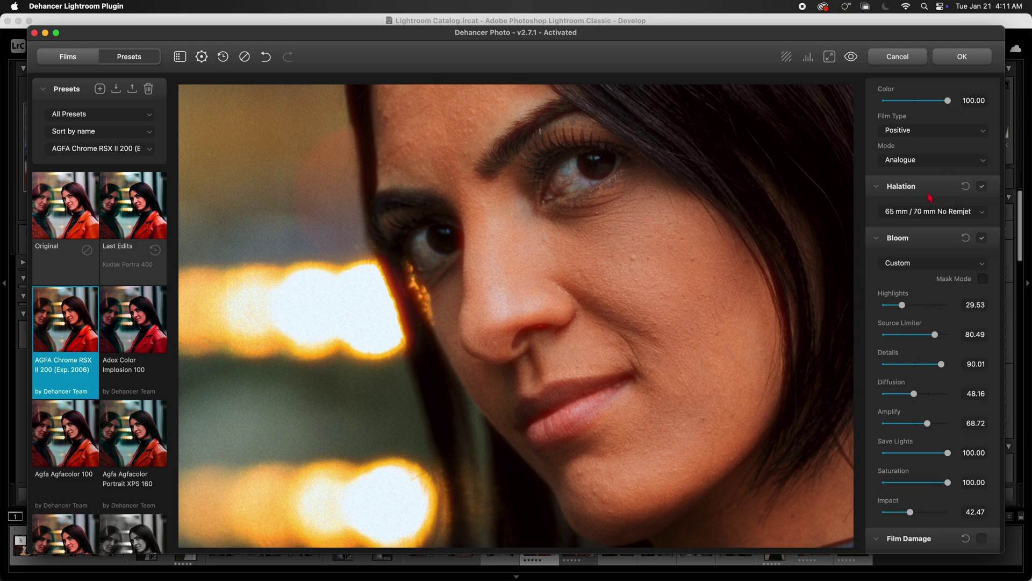
left_click(981, 186)
left_click(937, 265)
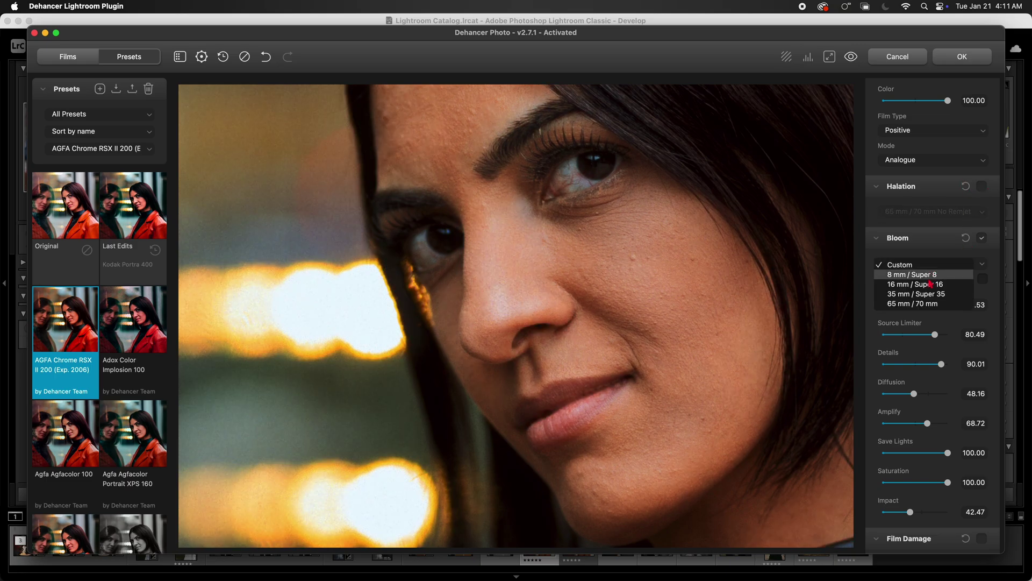
left_click(914, 305)
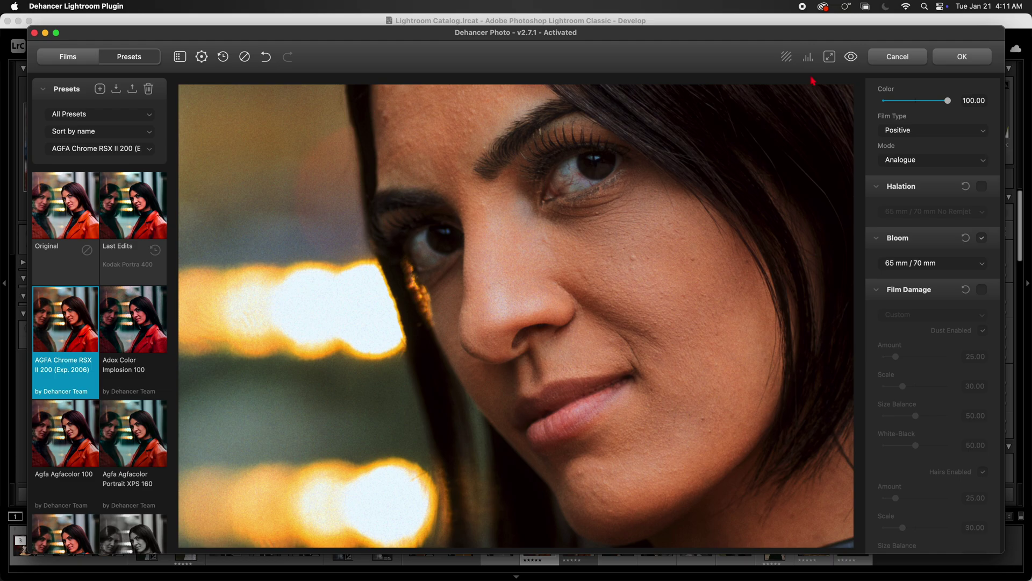
Fit the whole photo in view and compare the 8 mm / Super 8 and 65 mm / 70 mm bloom profiles, ending on 8 mm / Super 8.
left_click(830, 56)
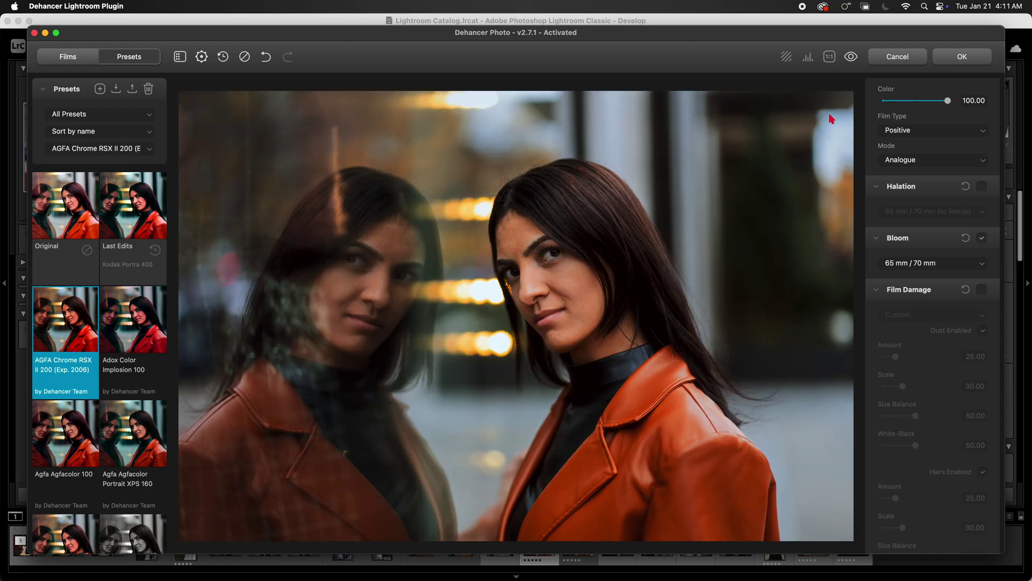
left_click(913, 262)
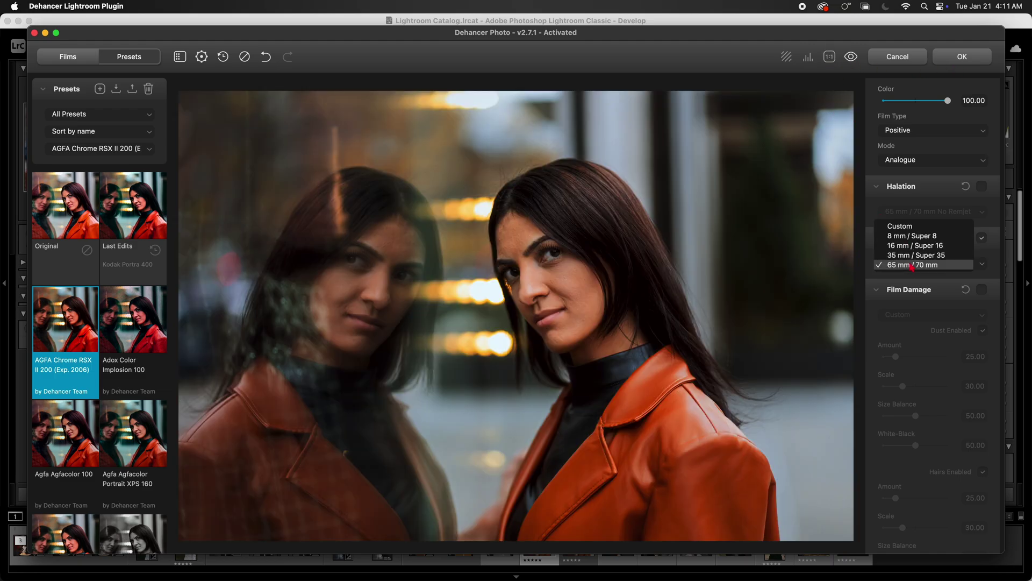
left_click(913, 237)
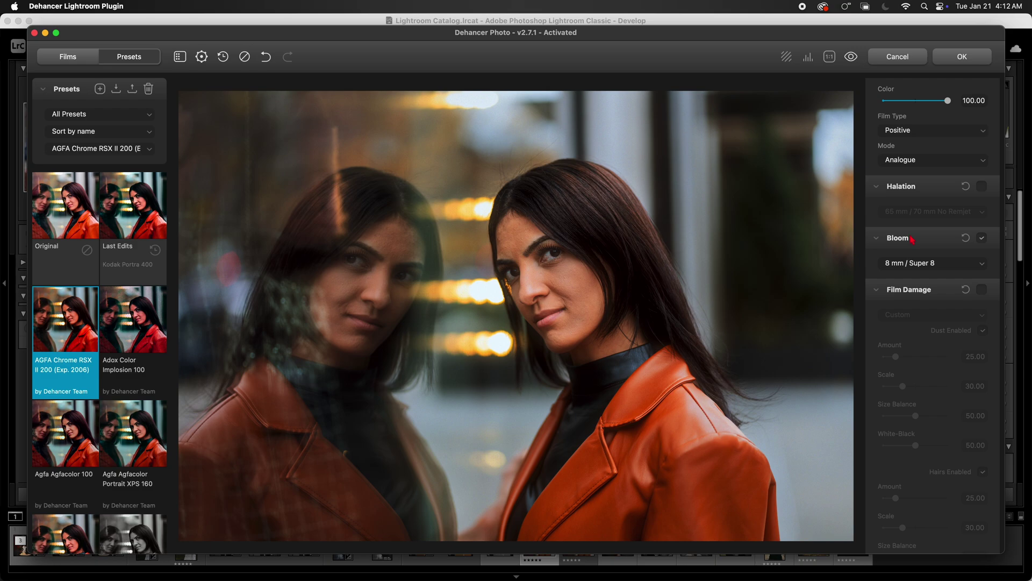
left_click(925, 266)
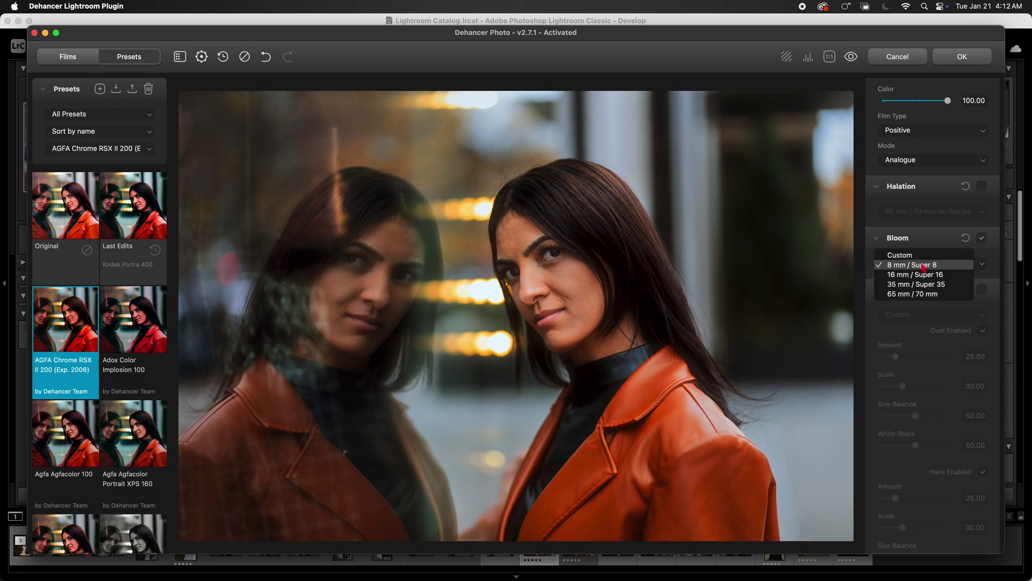
left_click(915, 294)
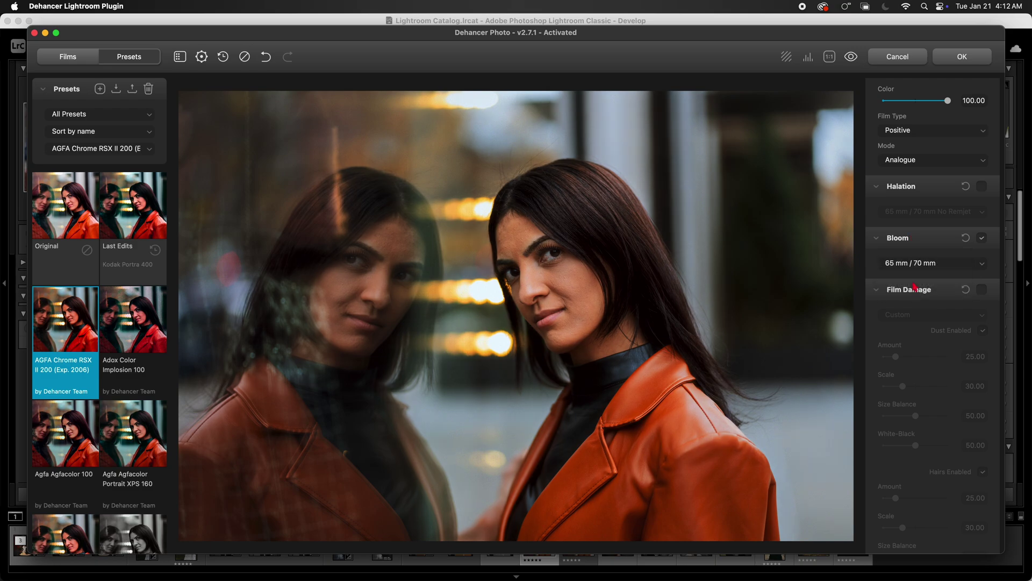
left_click(916, 267)
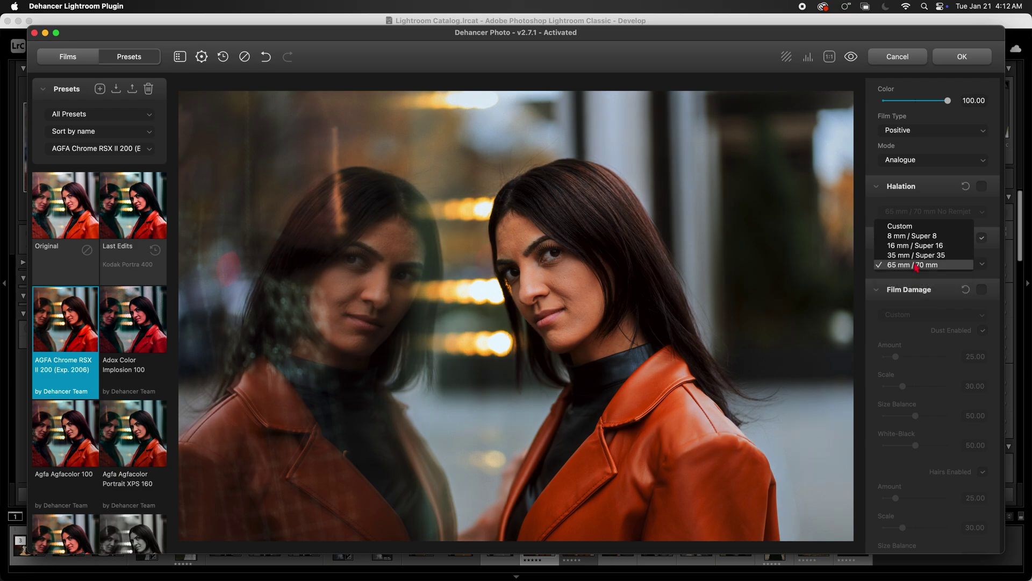
left_click(911, 237)
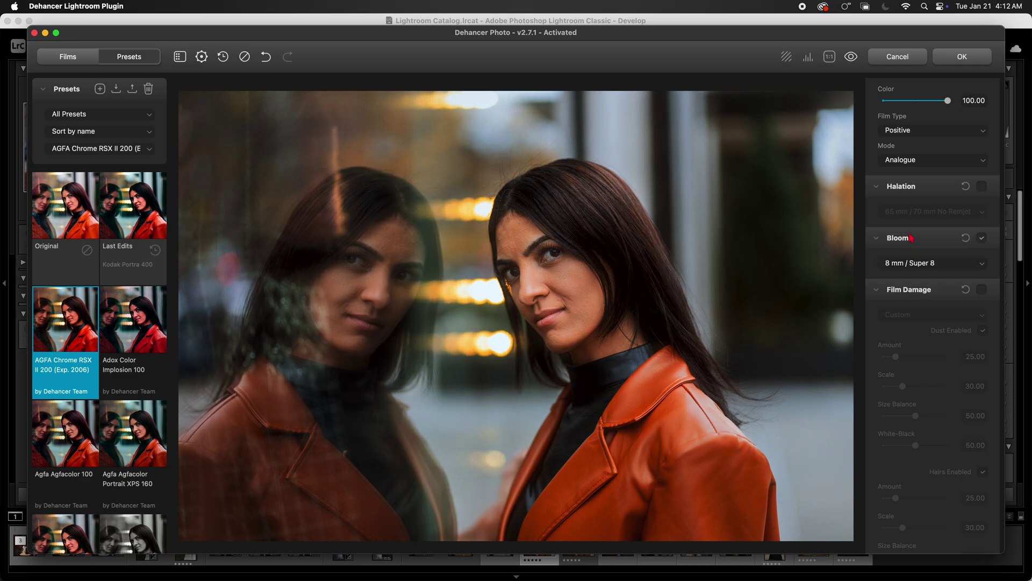
Turn halation on, compare its 65 mm / 70 mm No Remjet and 8 mm / Super 8 profiles, restore 65 mm / 70 mm No Remjet, and turn it off.
left_click(928, 195)
left_click(982, 186)
left_click(933, 212)
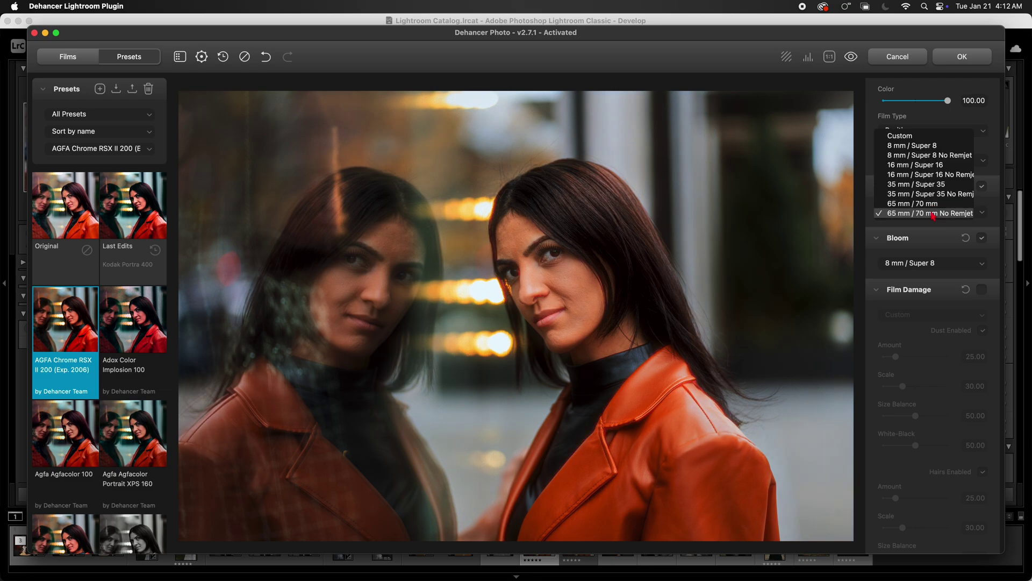
left_click(933, 214)
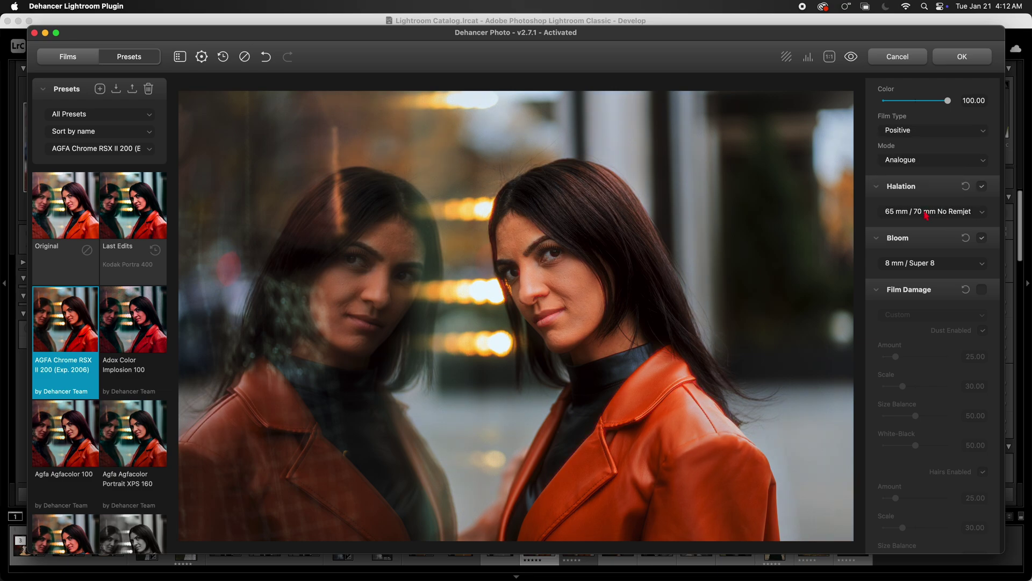
left_click(926, 213)
left_click(919, 152)
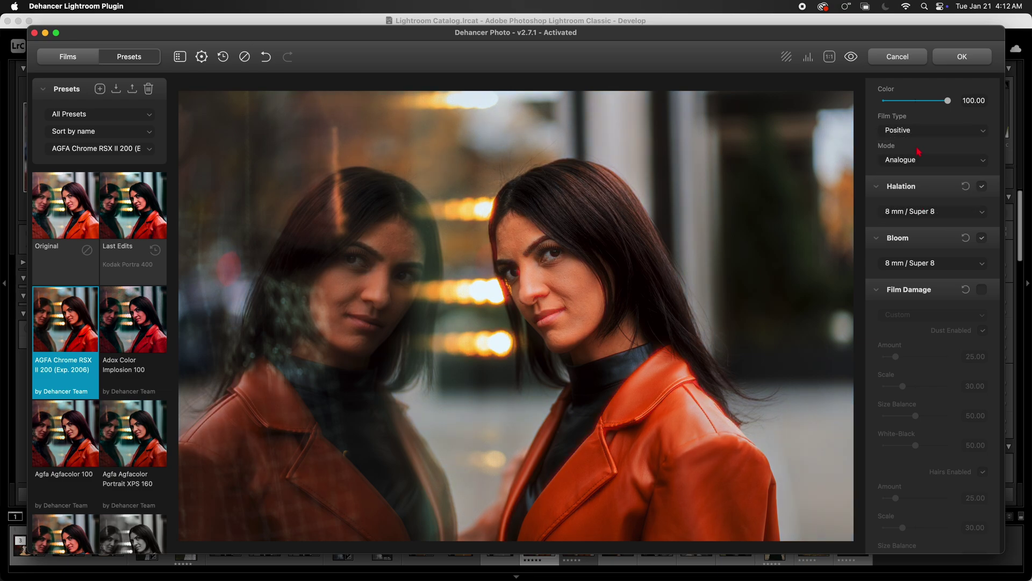
left_click(936, 219)
left_click(921, 281)
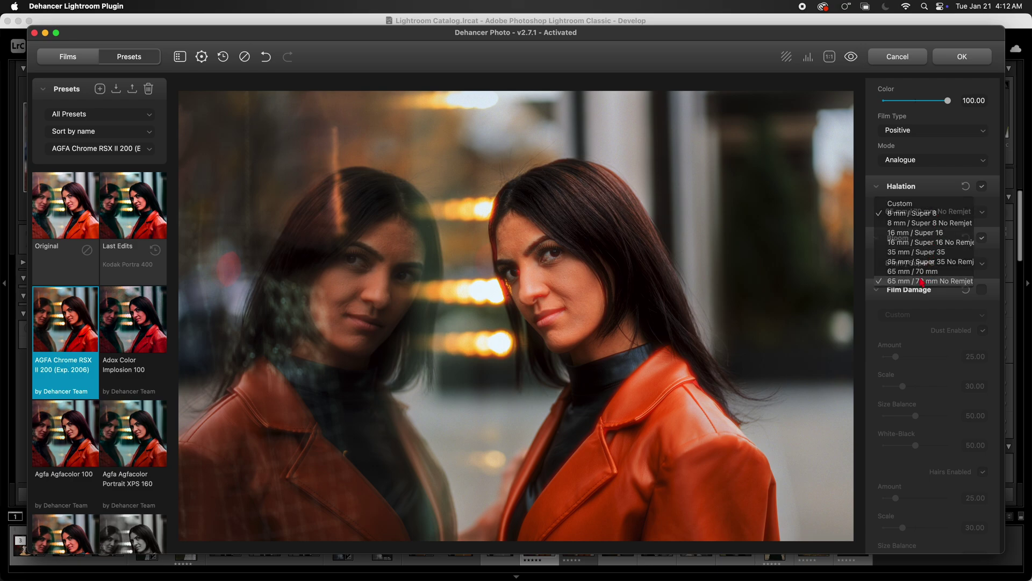
left_click(986, 186)
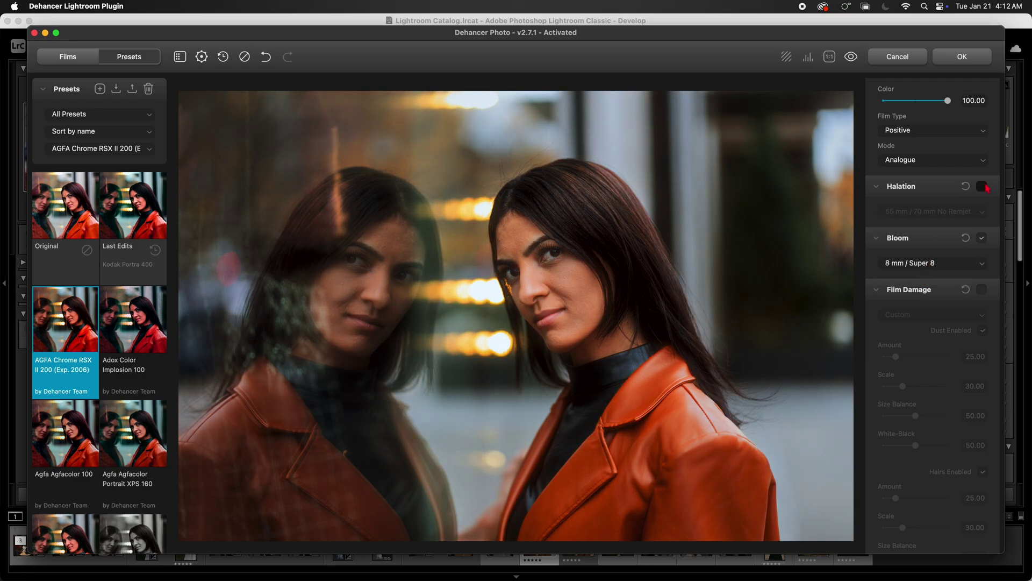
Turn the bloom effect off and toggle the preview to compare the photo before and after the film look.
left_click(982, 240)
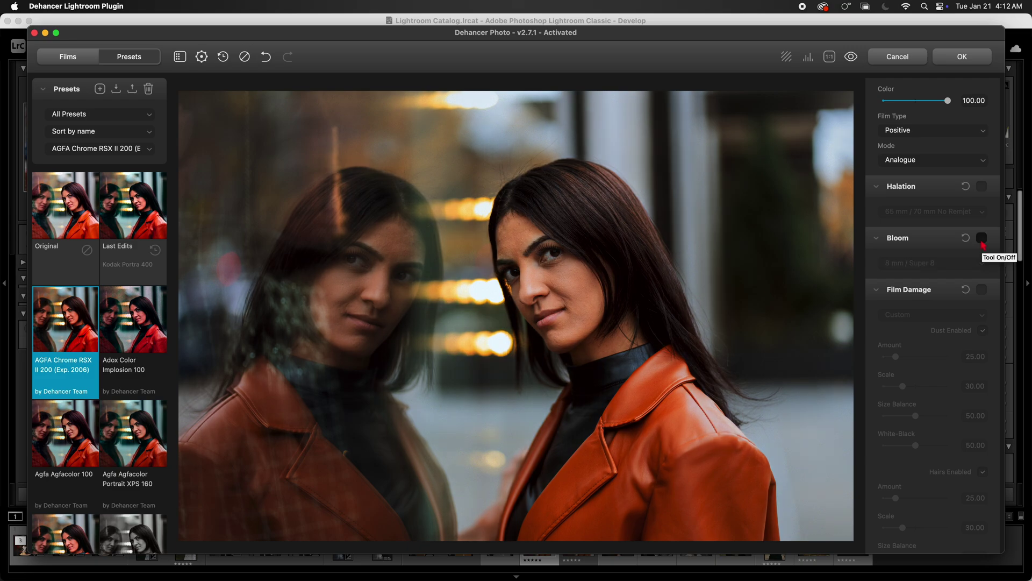
left_click(851, 57)
left_click(851, 57)
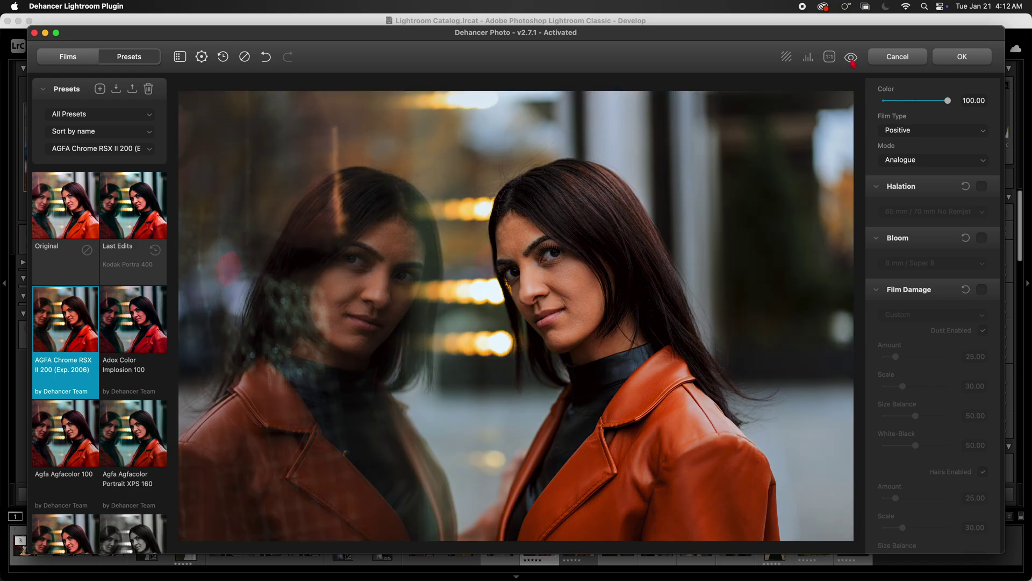
left_click(851, 57)
left_click(852, 57)
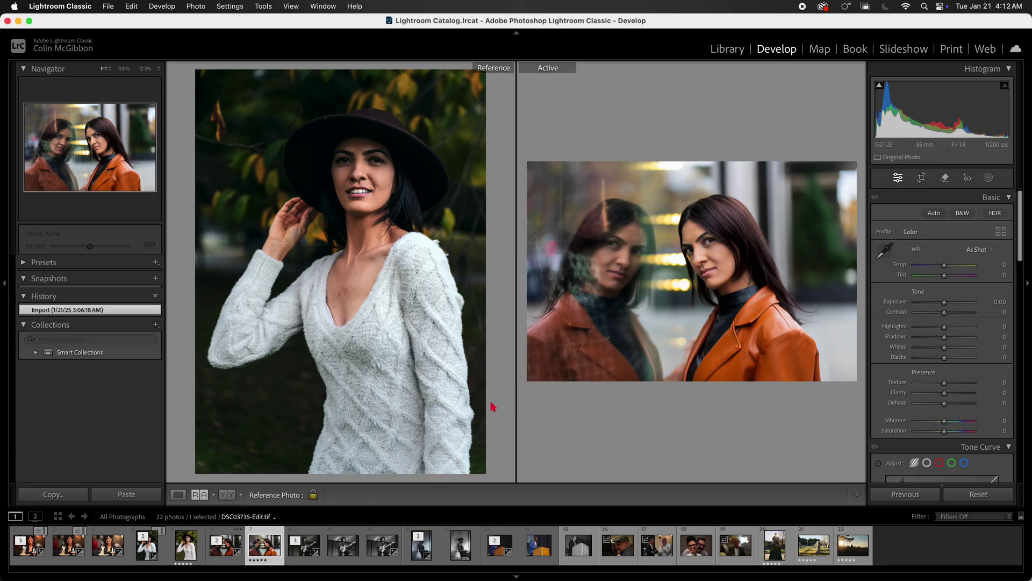
Set the Dehancer edit of the orange leather jacket photo as the reference and compare the faces with the original DSC03735.jpg close up.
left_click_drag(232, 553, 319, 354)
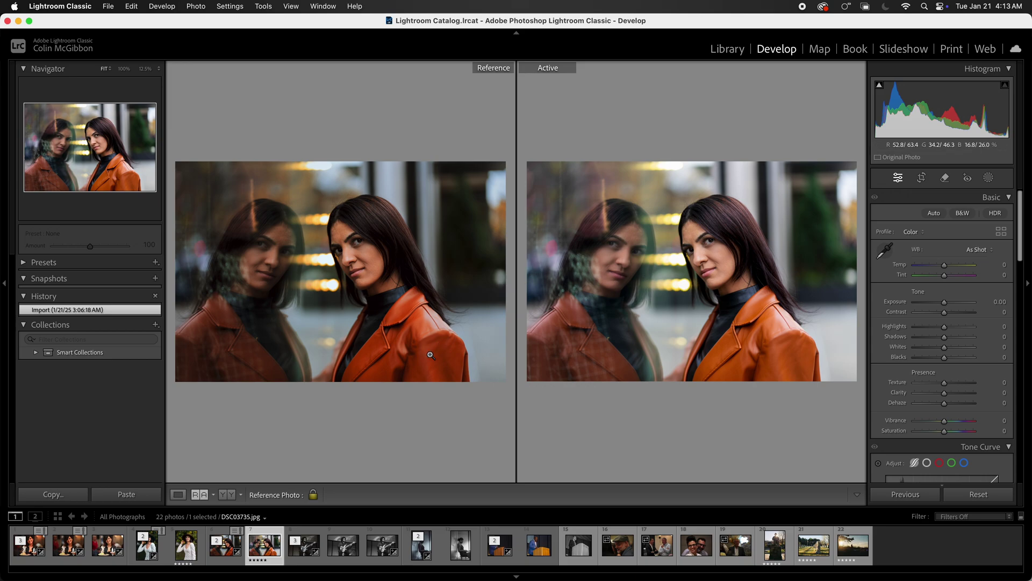
left_click_drag(225, 555, 364, 338)
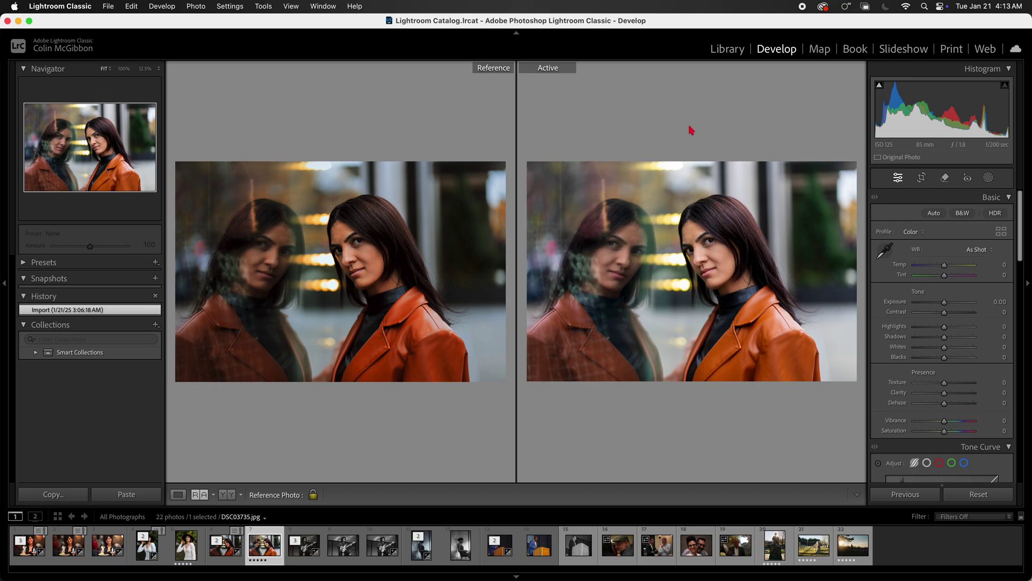
left_click(358, 238)
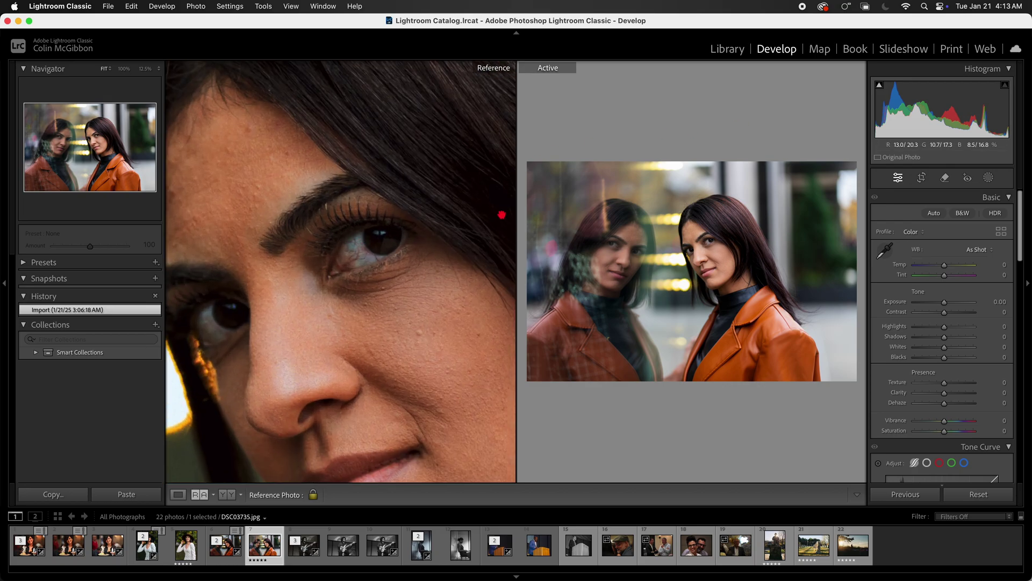
left_click(706, 243)
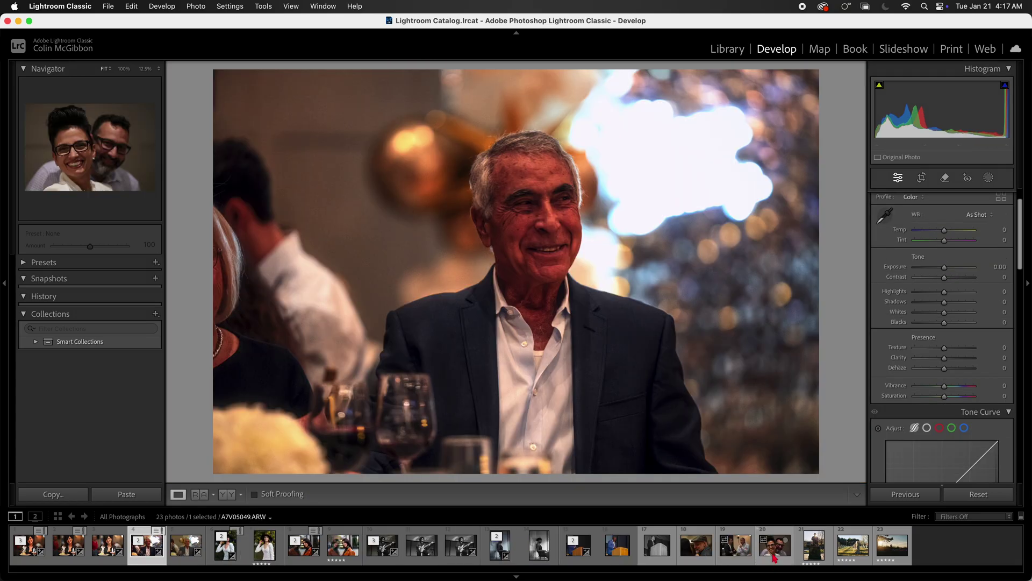
Open A7V05049.ARW, the couple's portrait, and examine the woman's eyes, glasses and skin at 100% and the overall exposure.
left_click(775, 555)
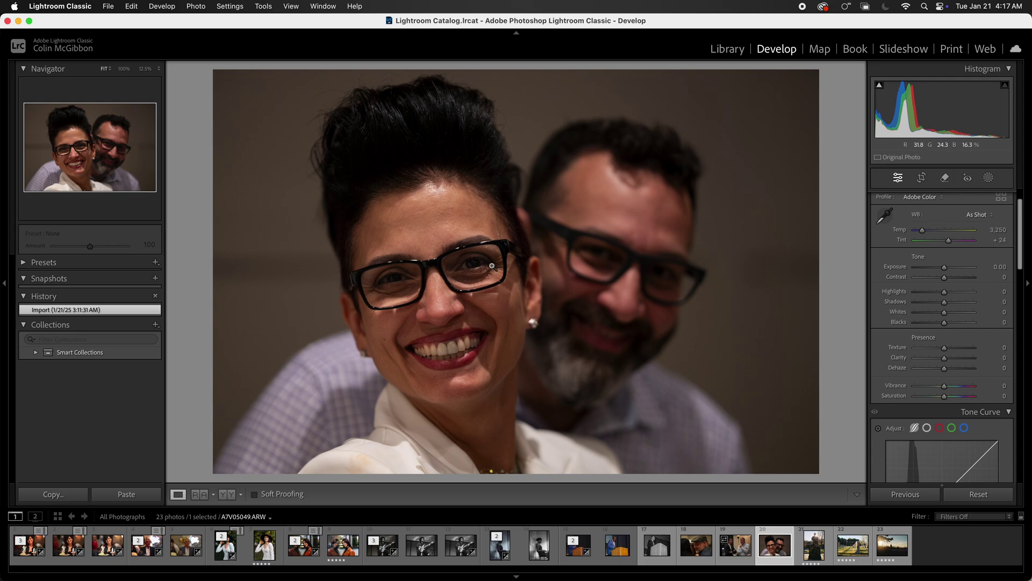
left_click(464, 266)
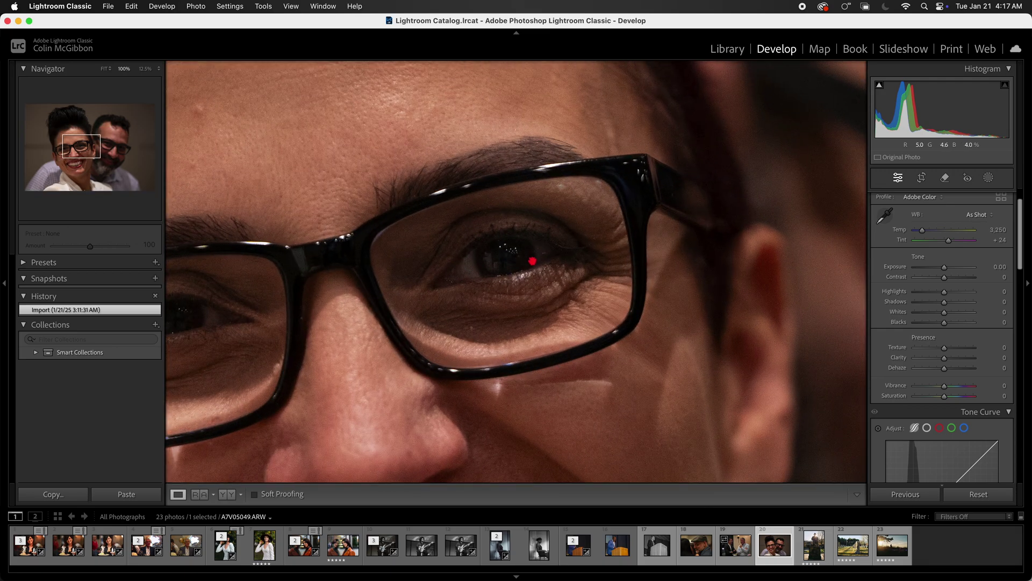
left_click_drag(533, 261, 664, 259)
left_click_drag(505, 334, 498, 405)
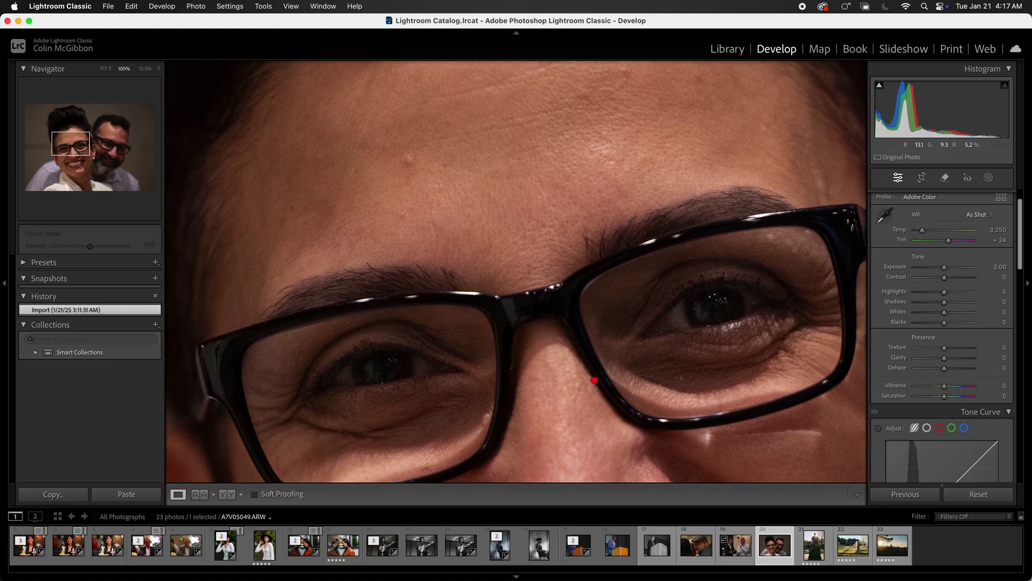
left_click_drag(594, 380, 491, 226)
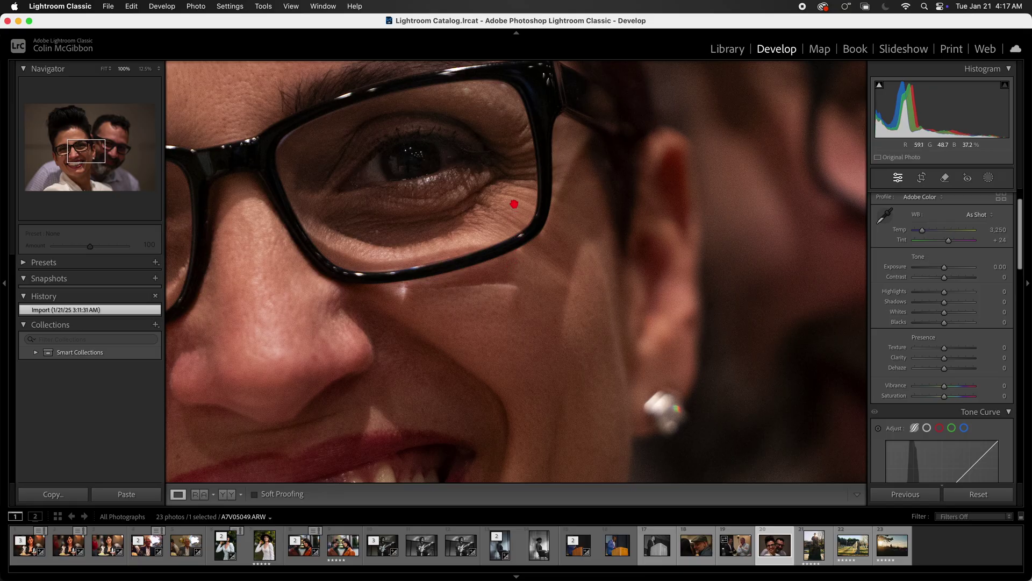
left_click_drag(515, 204, 492, 287)
left_click_drag(532, 260, 464, 296)
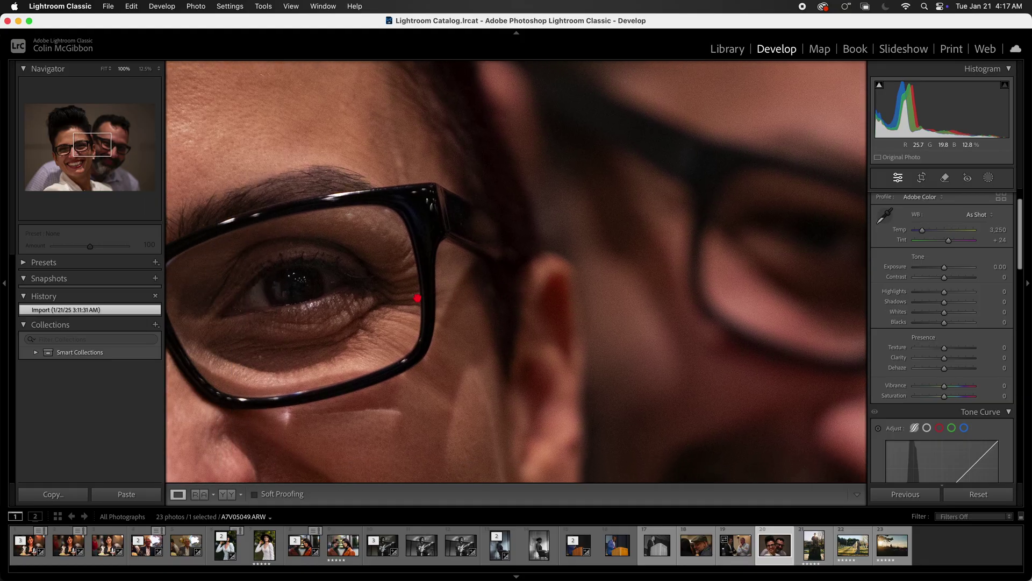
left_click_drag(382, 298, 443, 280)
left_click(445, 280)
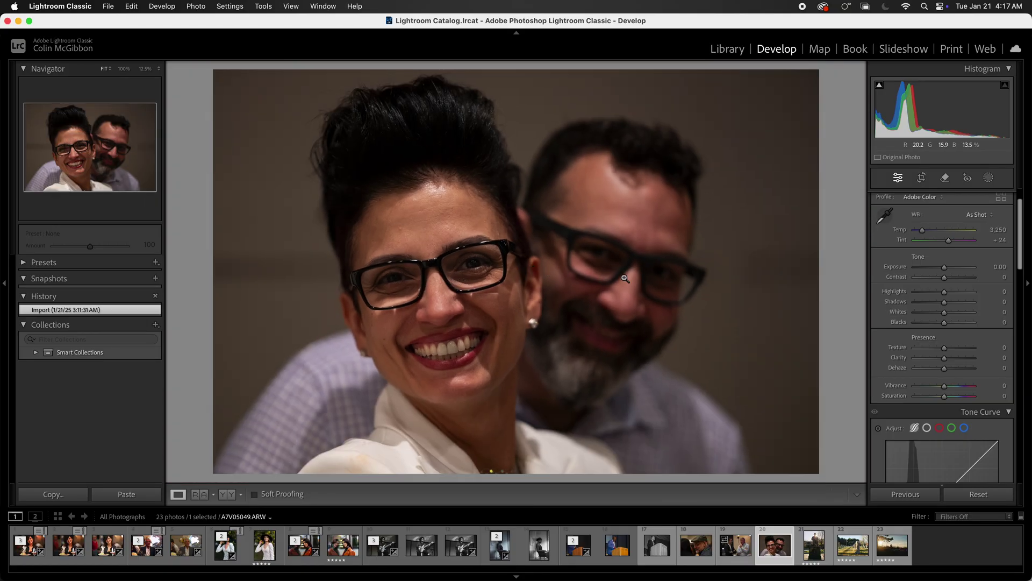
left_click_drag(539, 315, 546, 451)
left_click_drag(503, 185, 584, 244)
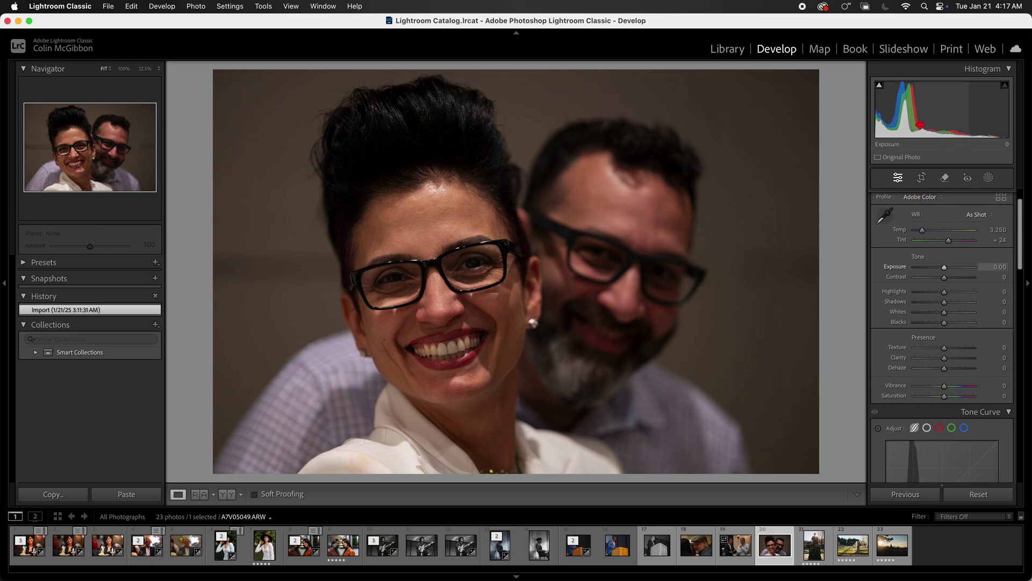
Brighten the couple's portrait A7V05049.ARW by setting Shadows to +48 and Exposure to +0.14.
mouse_move(944, 302)
left_mouse_down()
mouse_move(974, 302)
mouse_move(952, 302)
left_mouse_up()
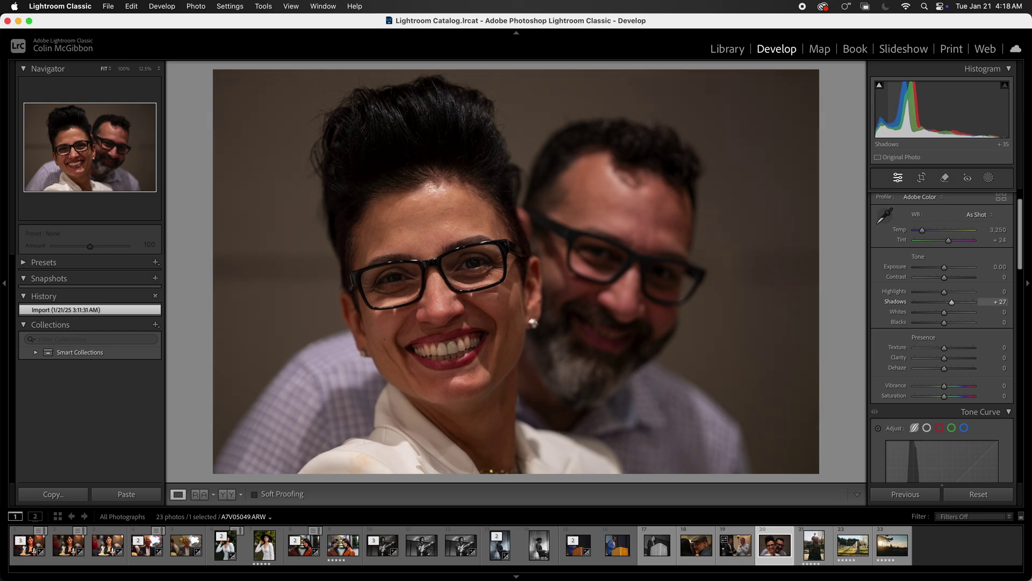
left_click_drag(922, 130, 914, 131)
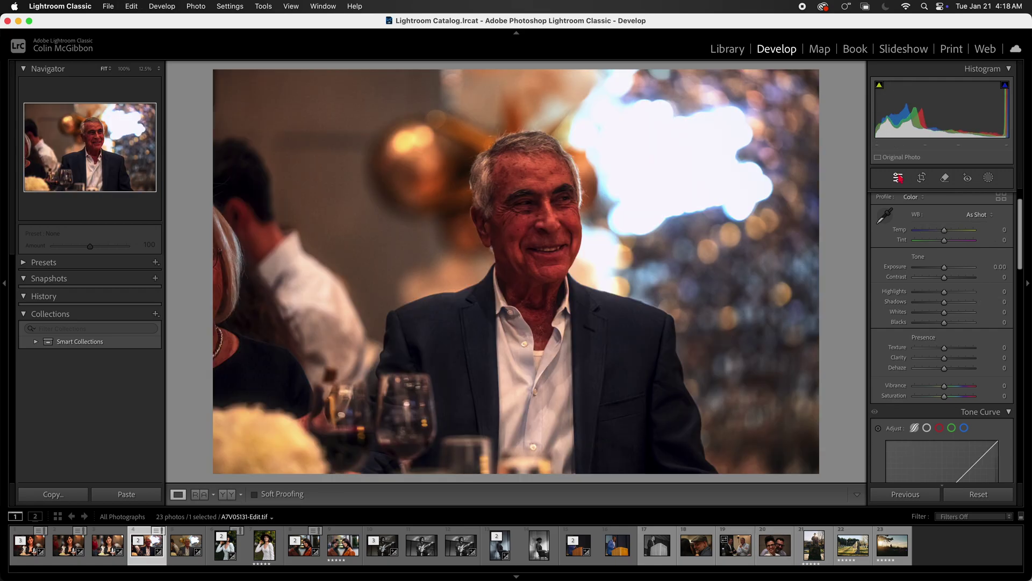
left_click(774, 545)
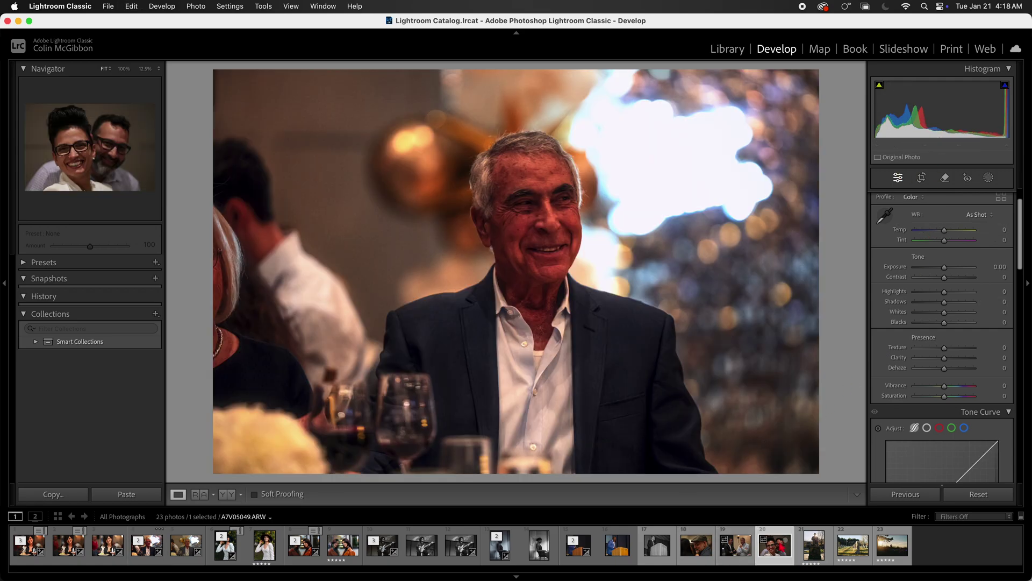
left_click_drag(945, 303, 973, 302)
left_click_drag(931, 94, 906, 94)
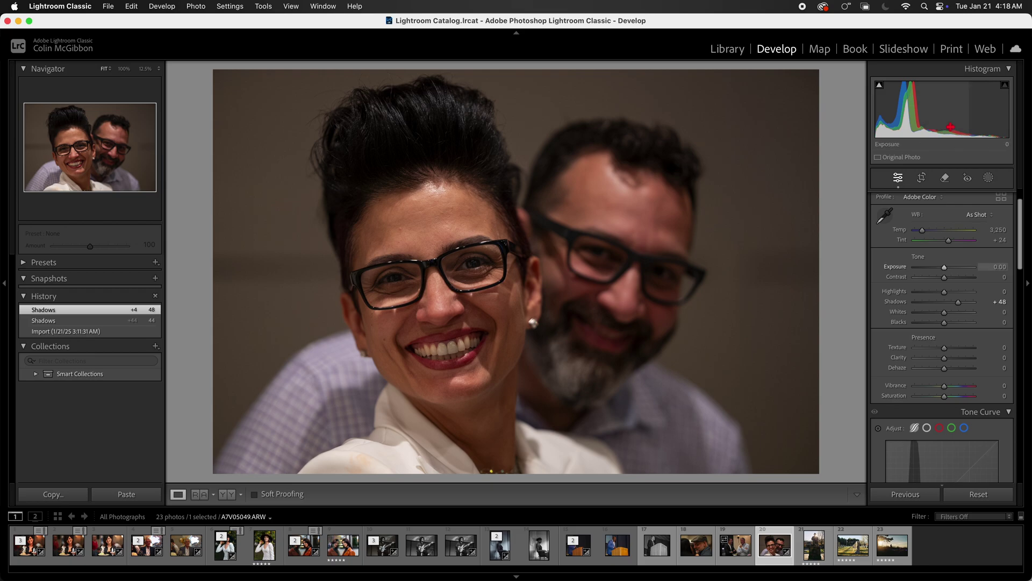
left_click_drag(933, 97, 935, 97)
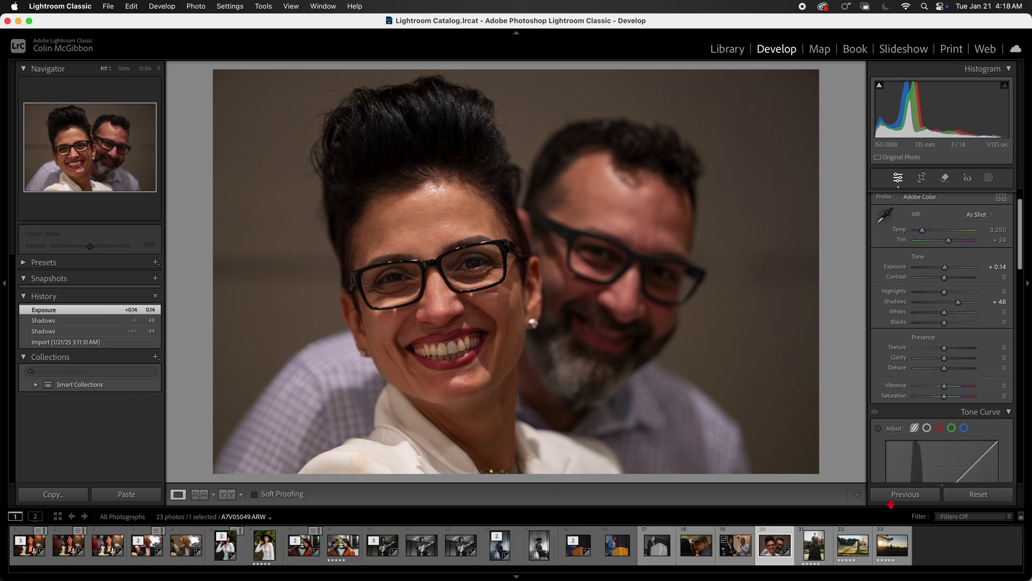
Open the couple's portrait in the Dehancer Lightroom Plugin as a copy with Lightroom adjustments.
right_click(772, 544)
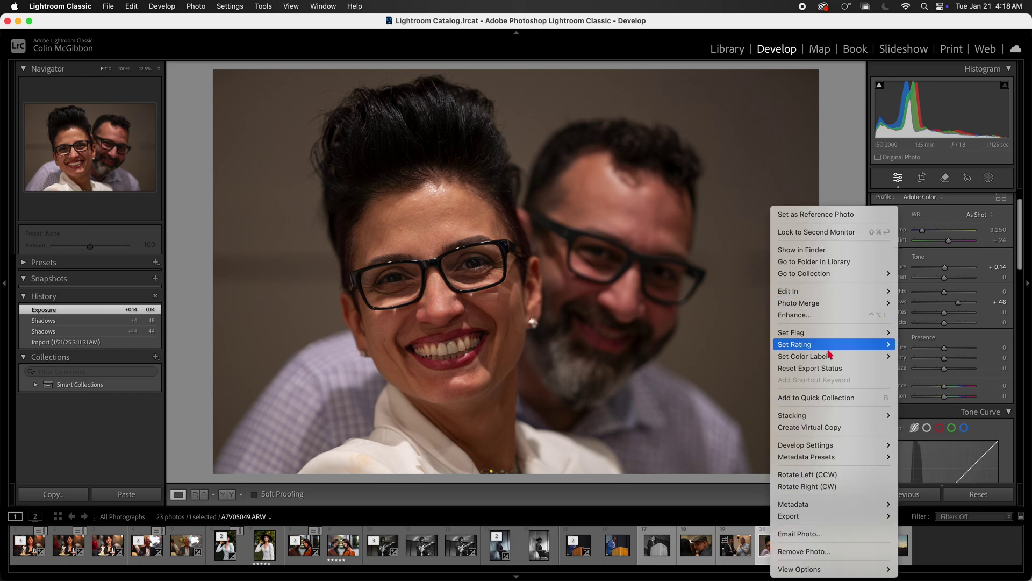
mouse_move(843, 292)
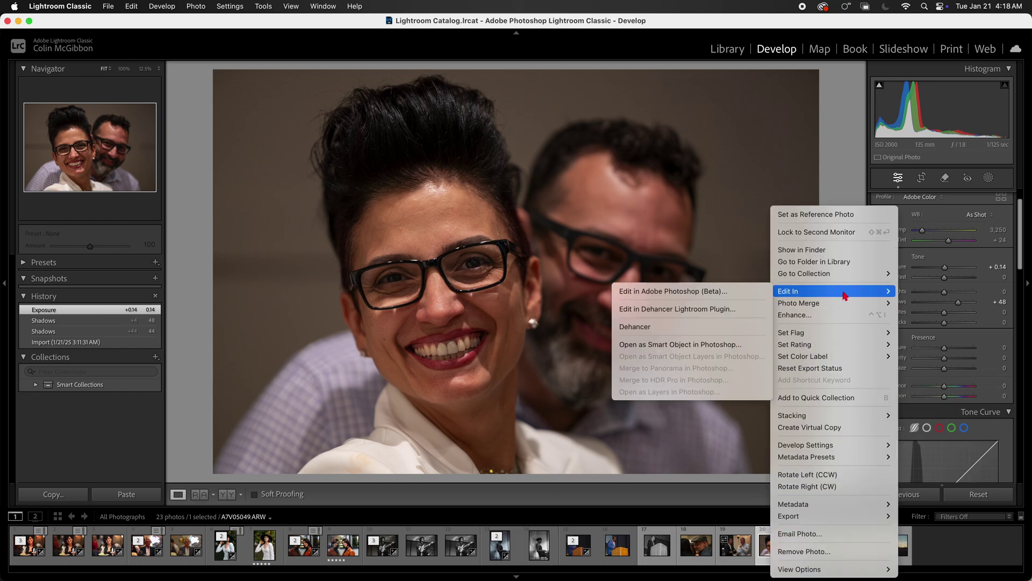
left_click(708, 310)
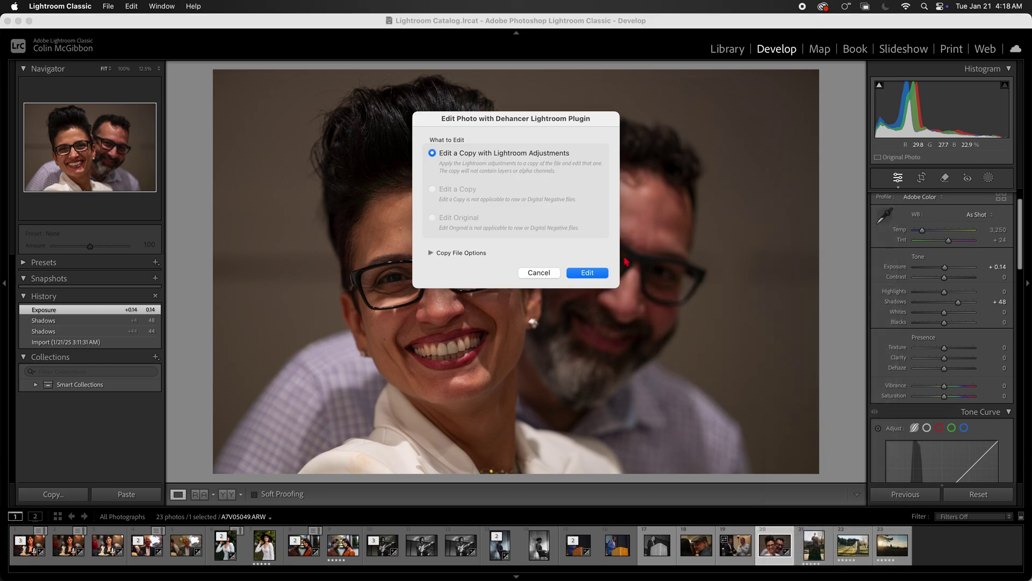
left_click(585, 273)
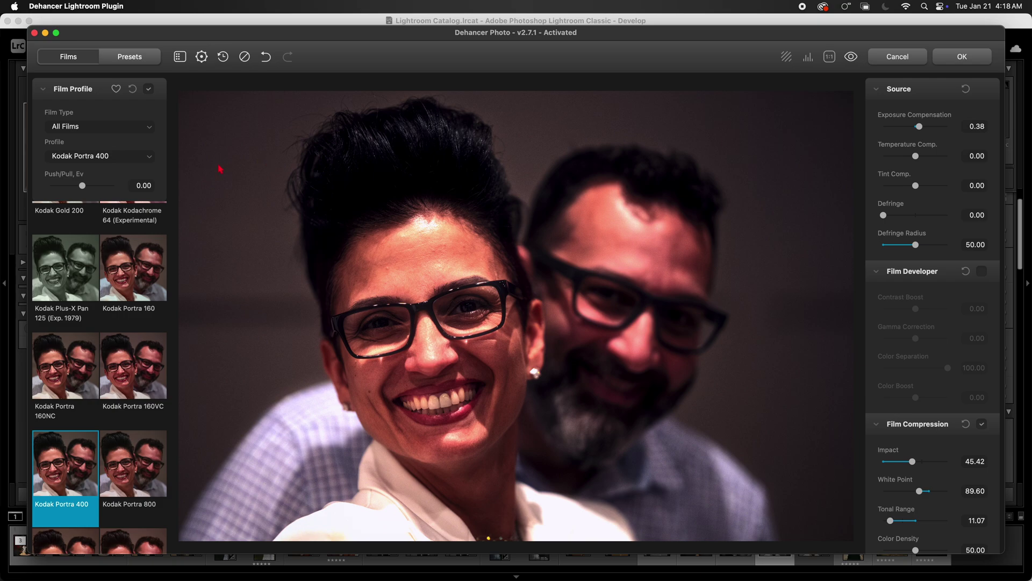
Test the Push/Pull range of the Kodak Portra 400 profile on the couple's portrait and set it to 0.22 Ev.
mouse_move(80, 186)
left_mouse_down()
mouse_move(43, 191)
mouse_move(101, 195)
mouse_move(84, 194)
left_mouse_up()
scroll(947, 183, "down", 5)
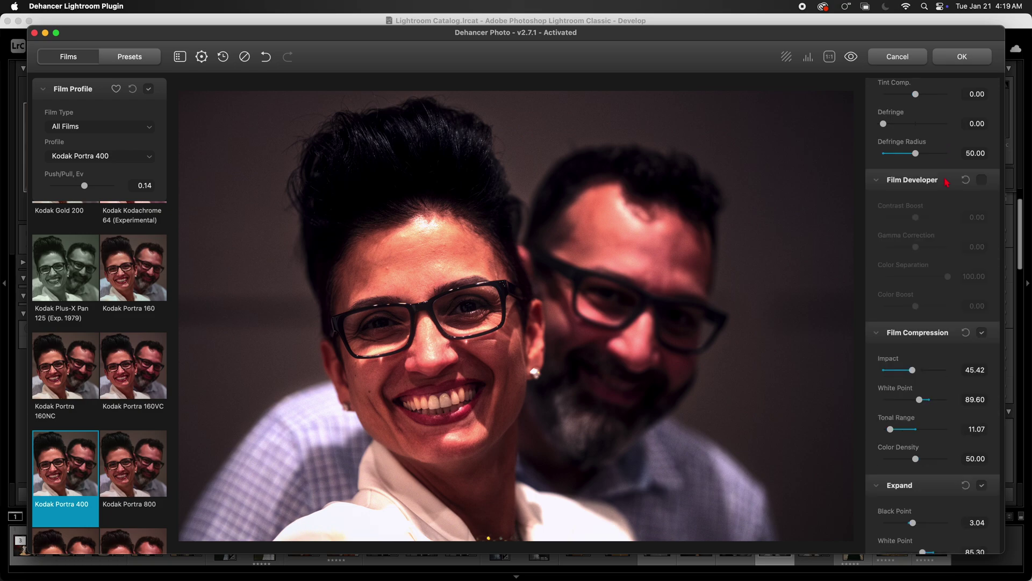
scroll(947, 183, "down", 4)
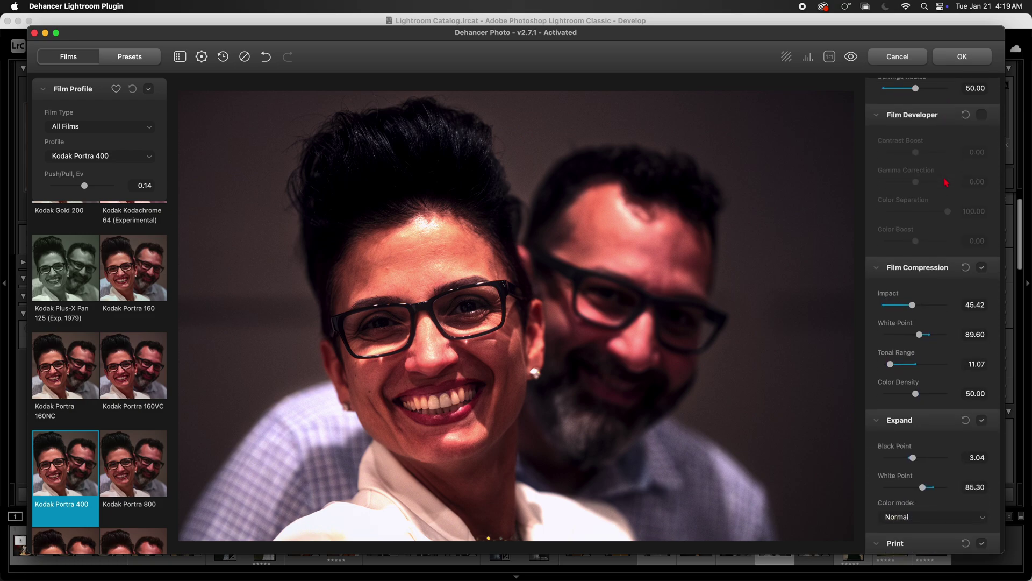
scroll(947, 183, "down", 1)
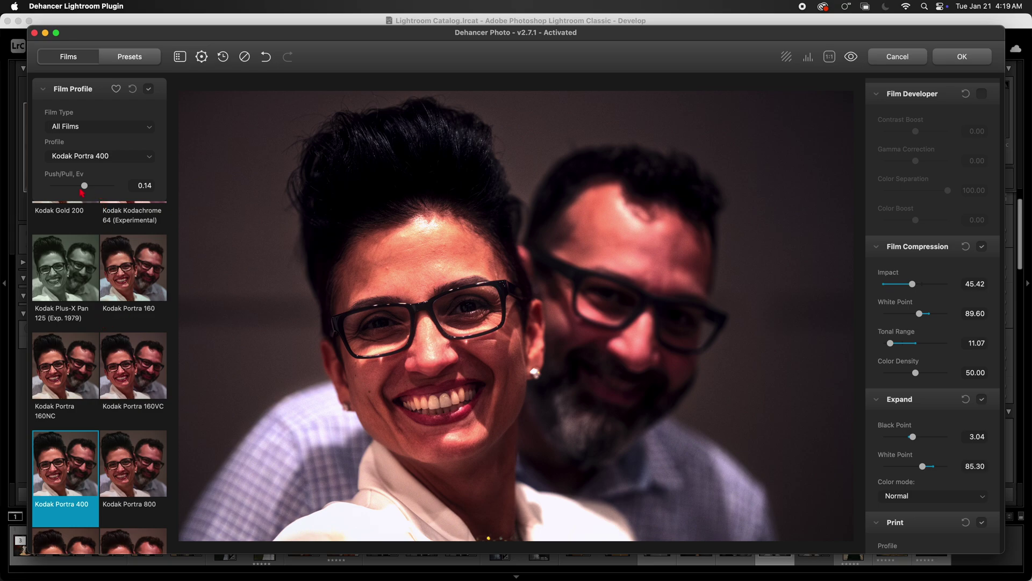
left_click_drag(85, 189, 51, 188)
left_click_drag(50, 185, 85, 186)
Compare the Kodak Portra 400 look on the couple's portrait with the unprocessed image.
left_click(853, 57)
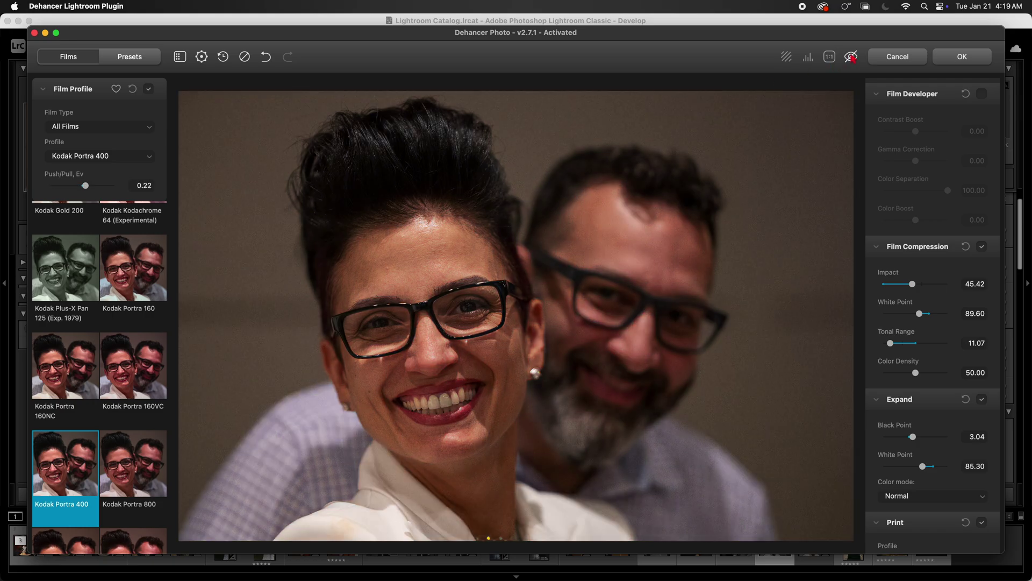
left_click(852, 57)
left_click(852, 57)
left_click(853, 57)
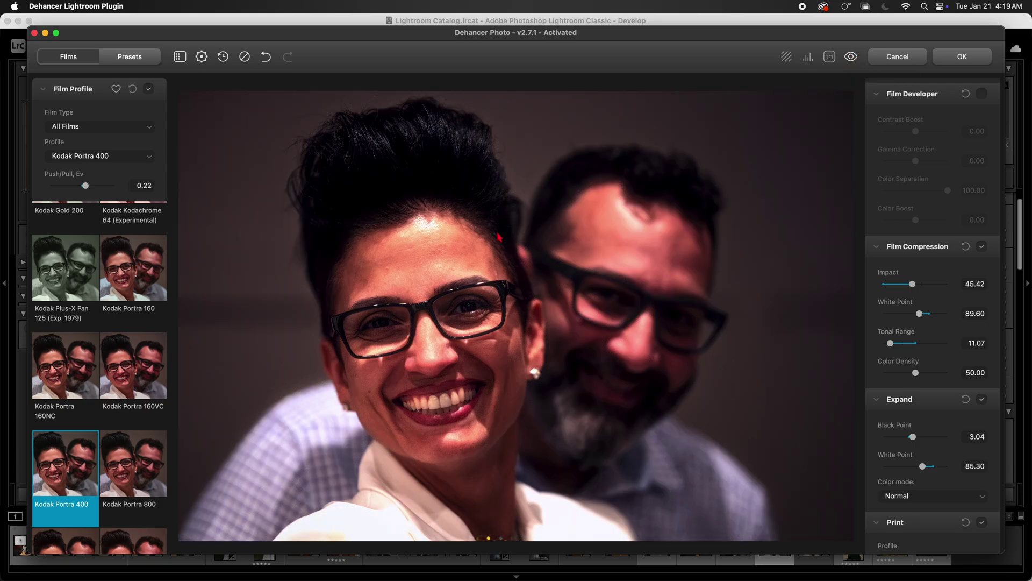
Try the Kodak Plus-X Pan 125, Portra 160, Portra 160VC, Portra 800 and Supra 100 film profiles on the couple's portrait.
left_click(64, 273)
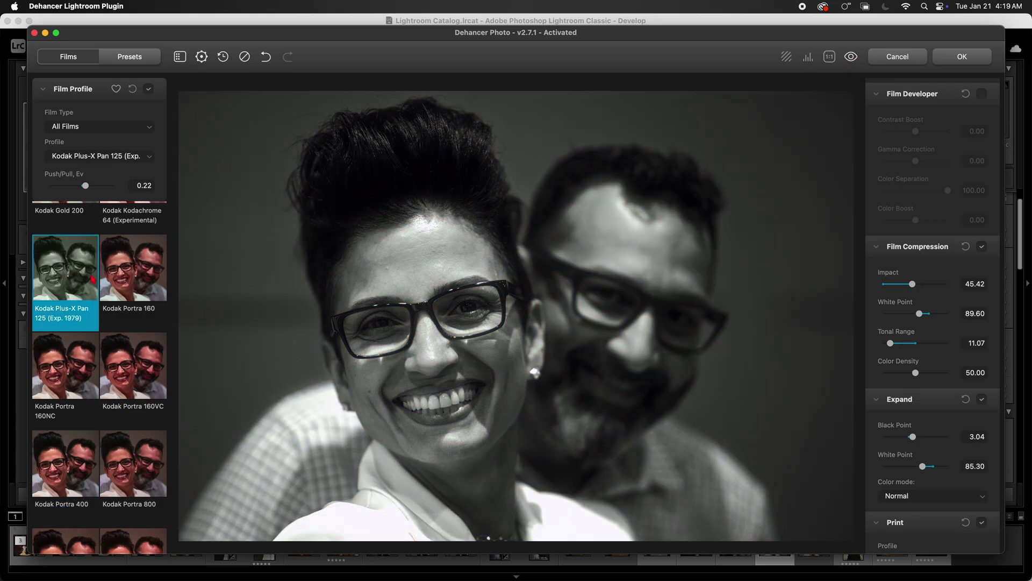
left_click(137, 286)
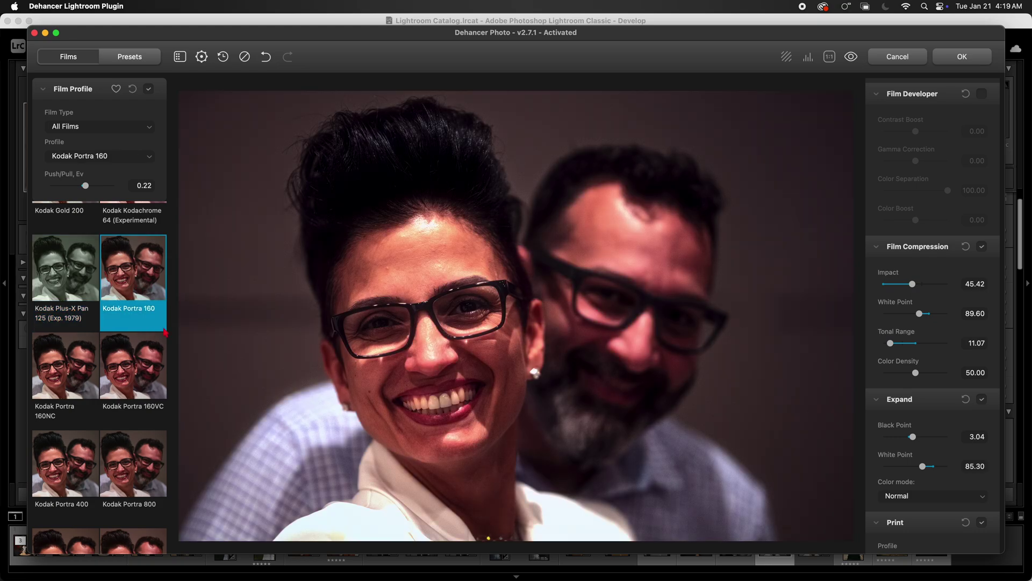
left_click(128, 389)
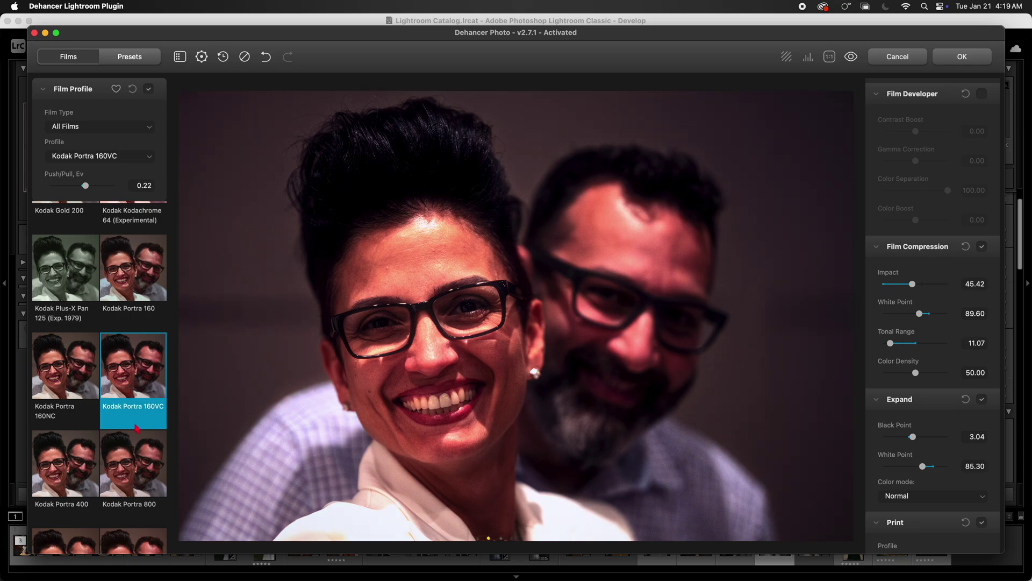
scroll(136, 429, "down", 2)
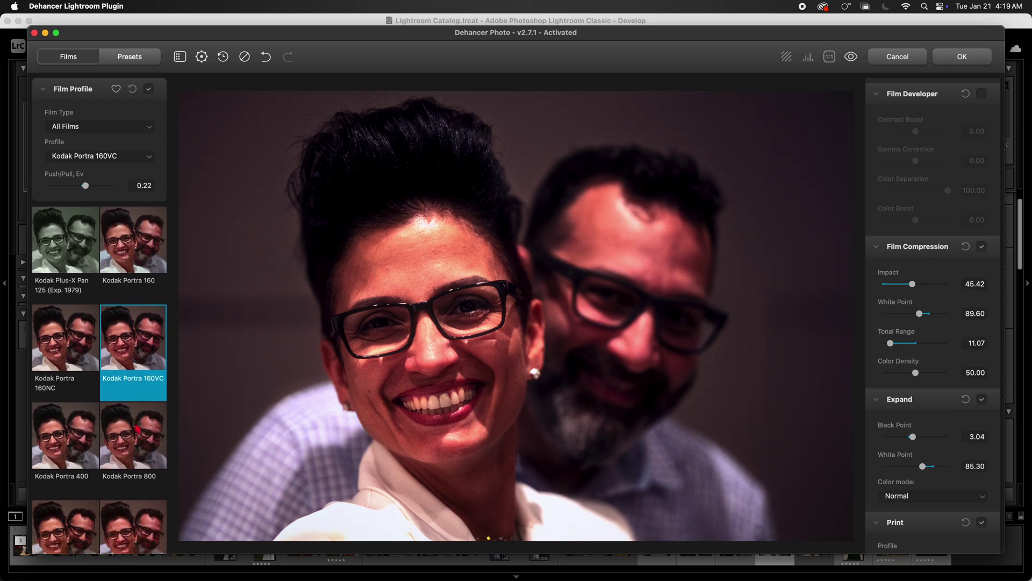
left_click(138, 428)
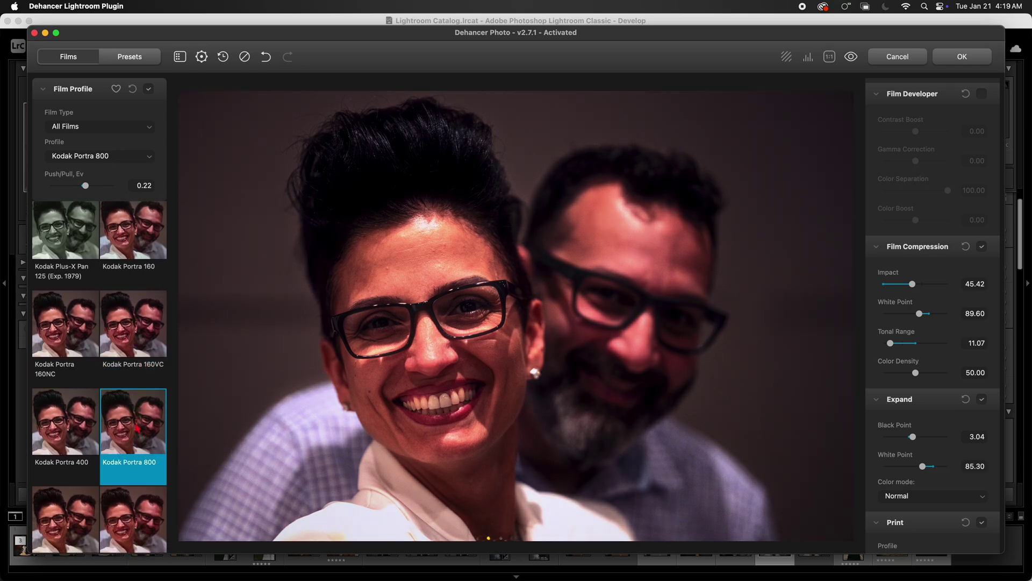
scroll(137, 428, "down", 6)
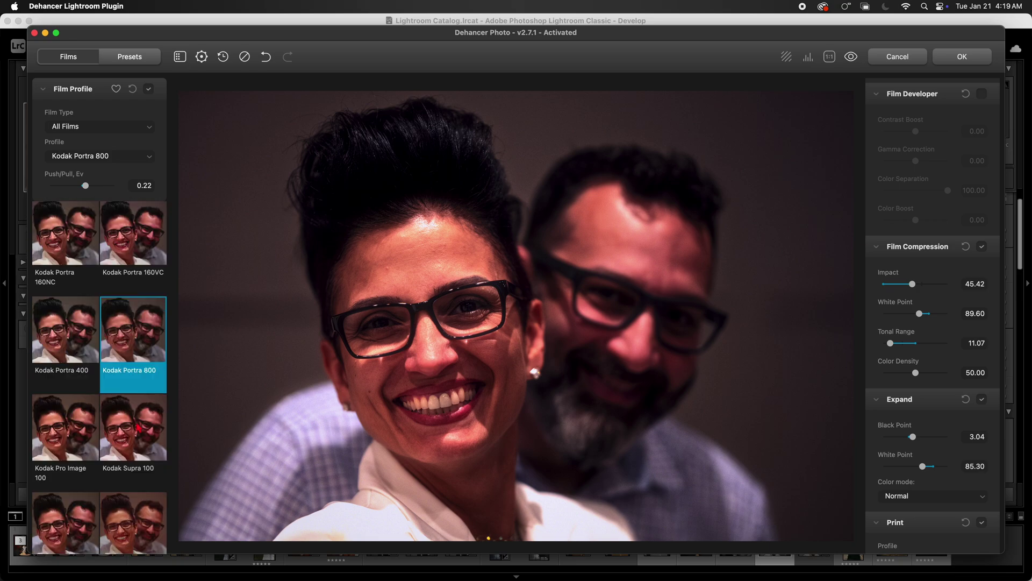
left_click(129, 386)
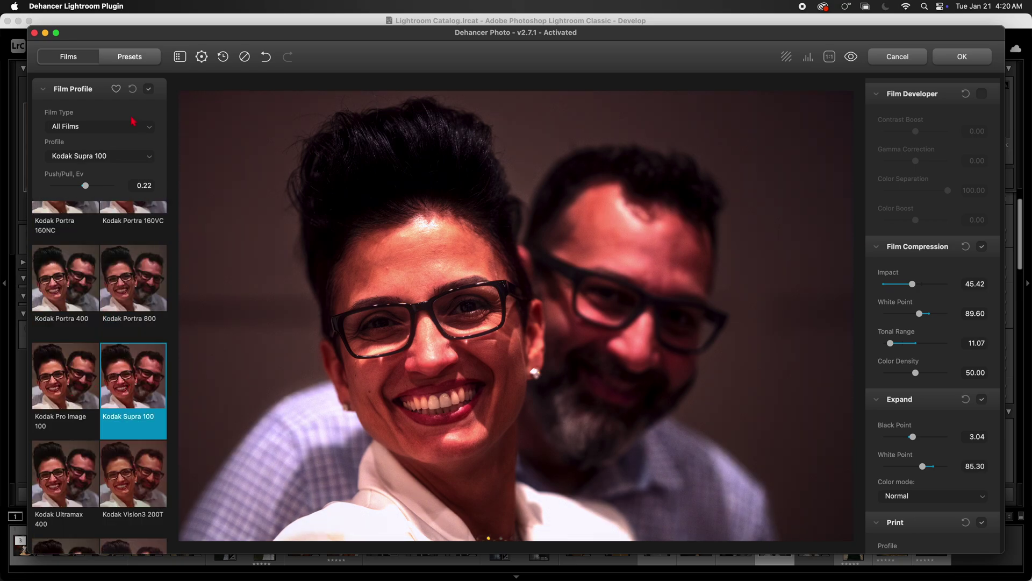
Compare the Adox Color Implosion 100 and AGFA Chrome RSX II 200 (Exp. 2006) presets, leaving the AGFA Chrome preset applied.
left_click(135, 58)
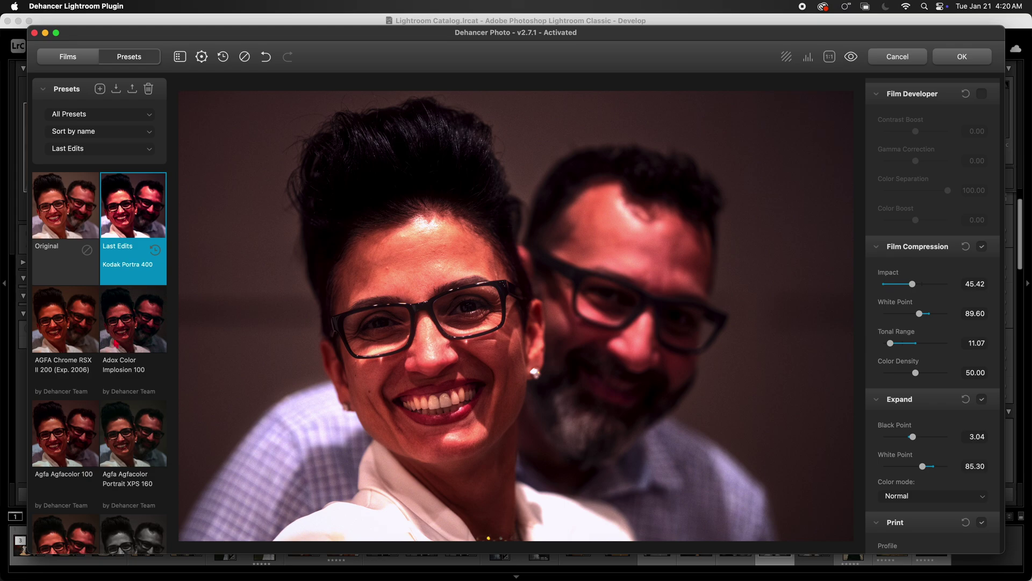
left_click(144, 342)
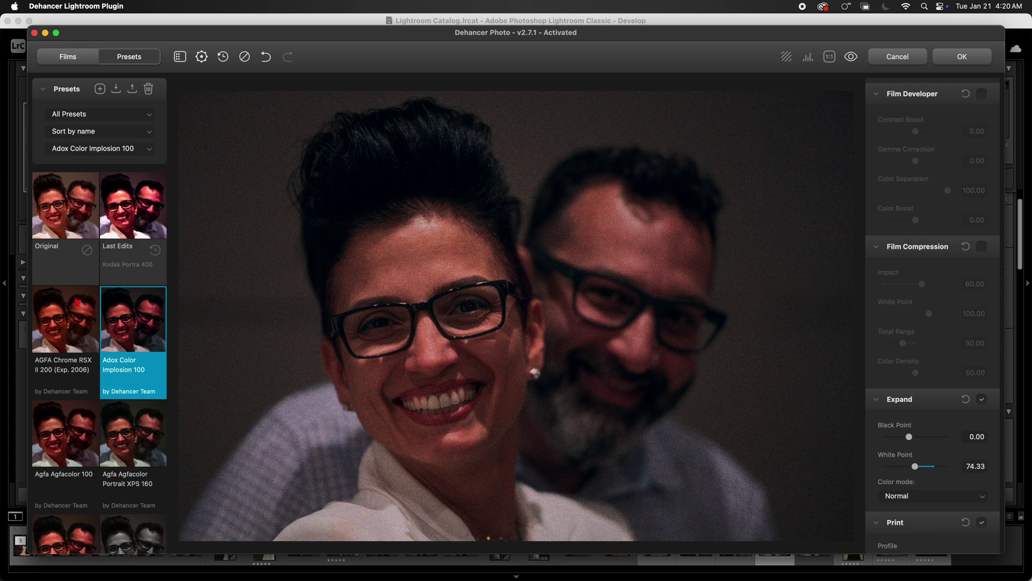
left_click(71, 338)
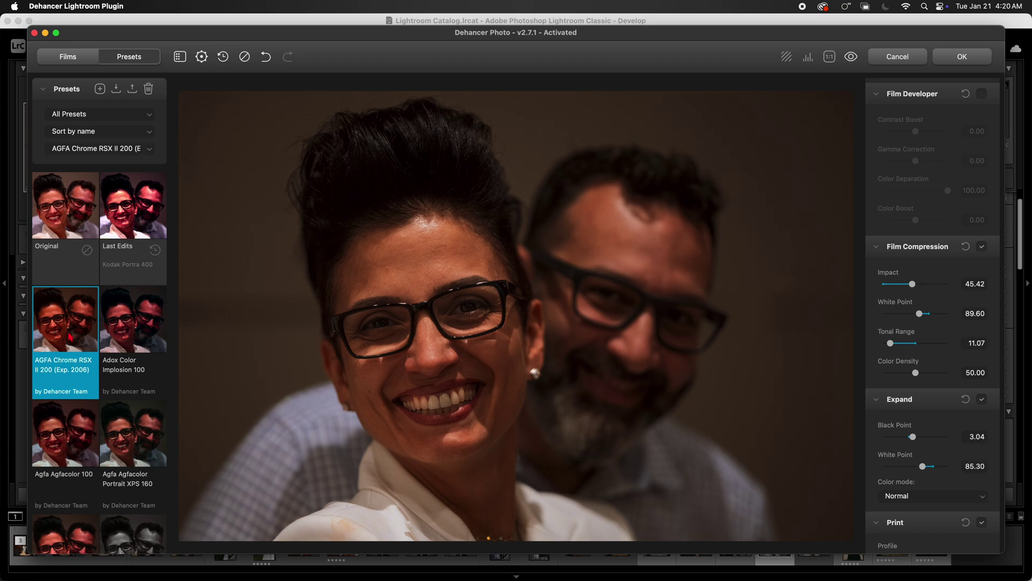
left_click(137, 339)
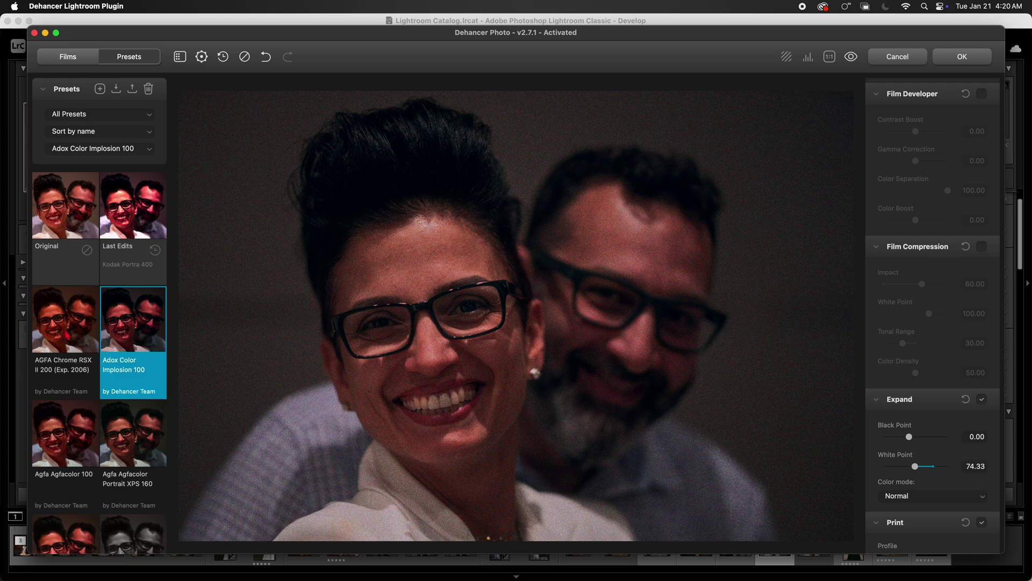
left_click(68, 334)
left_click(129, 333)
left_click(74, 335)
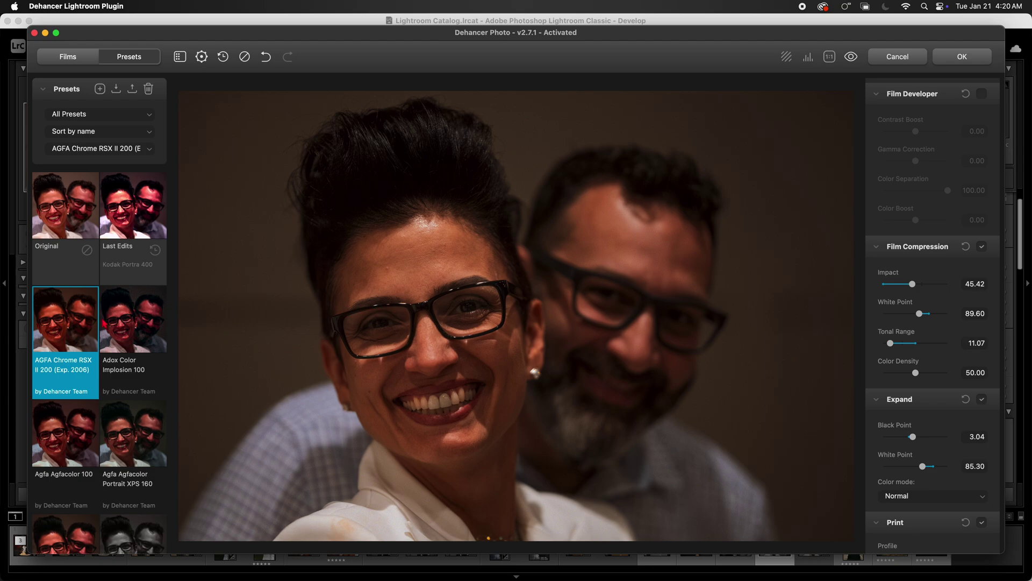
Compare the AGFA Chrome RSX II 200 (Exp. 2006) preset on the couple's portrait with the unprocessed image.
left_click(851, 57)
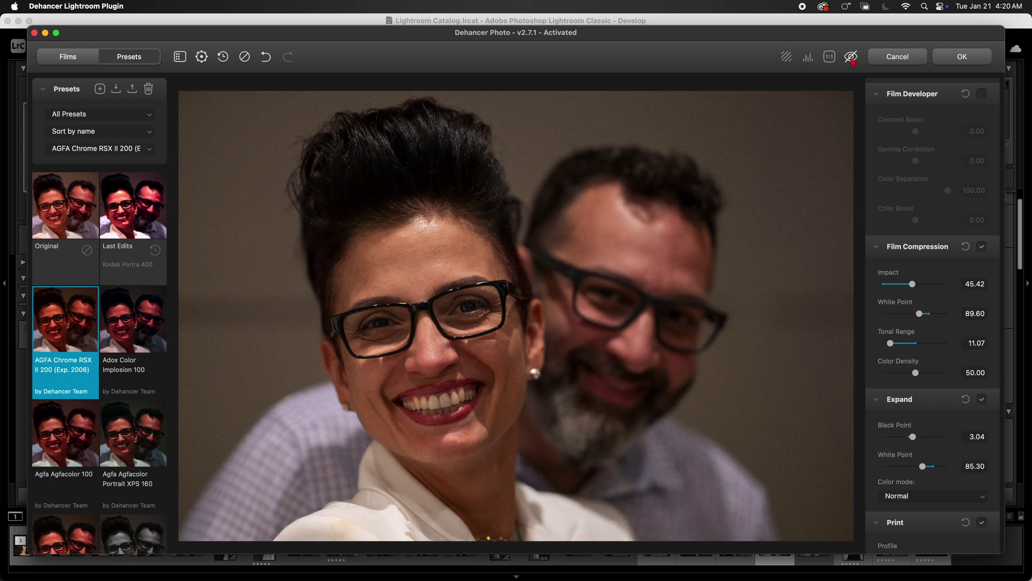
left_click(851, 57)
left_click(851, 57)
Preview the Ambrotype normal preset on the couple's portrait and return to the AGFA Chrome RSX II 200 (Exp. 2006) preset.
scroll(58, 345, "down", 5)
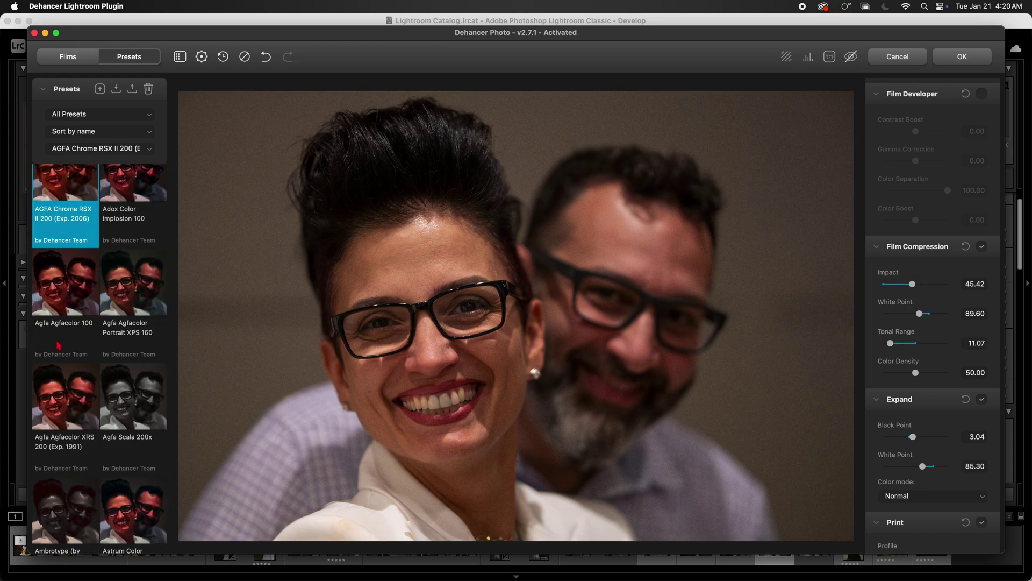
scroll(59, 344, "down", 4)
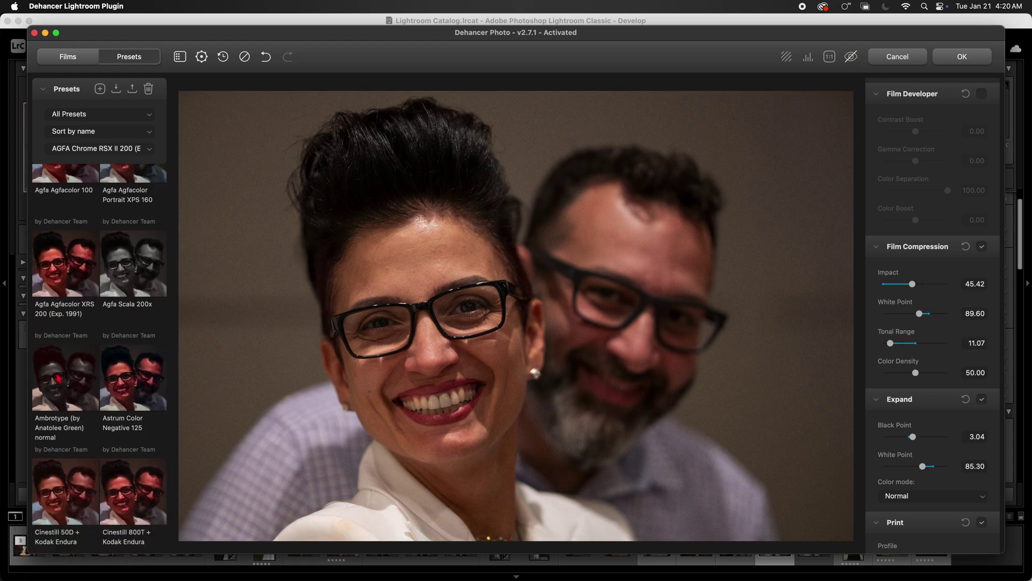
left_click(58, 387)
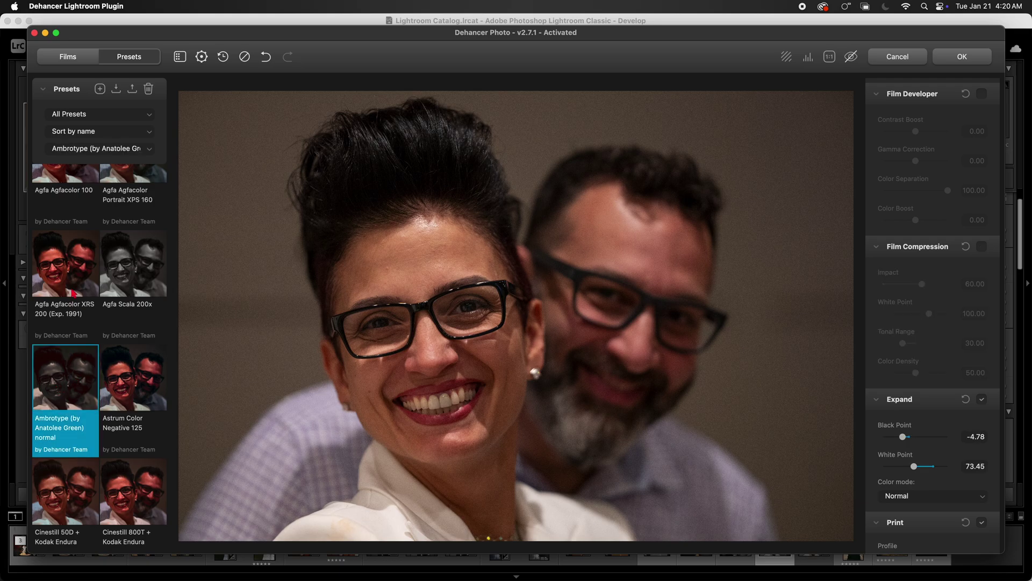
left_click(851, 56)
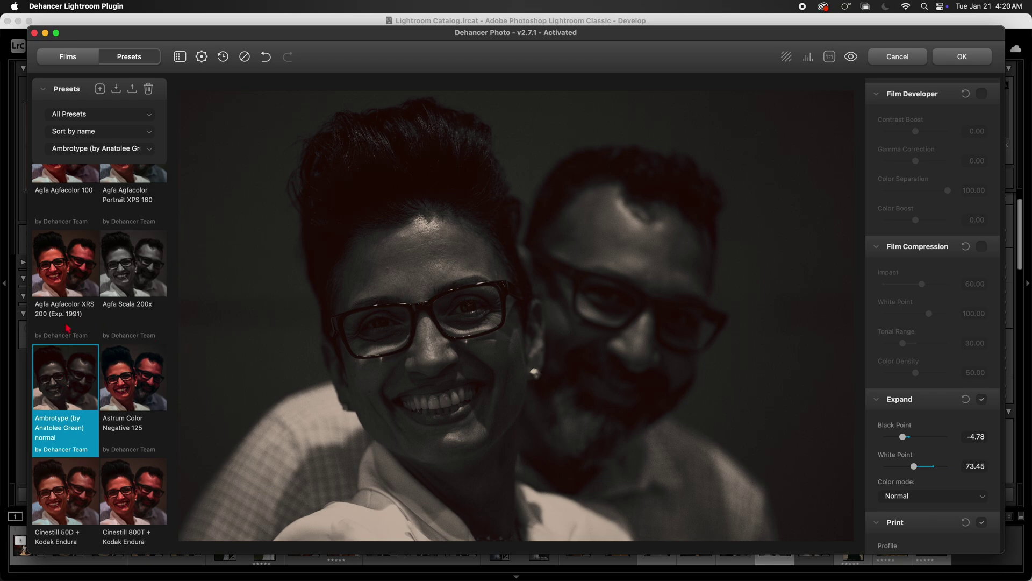
scroll(63, 320, "up", 3)
scroll(65, 280, "up", 3)
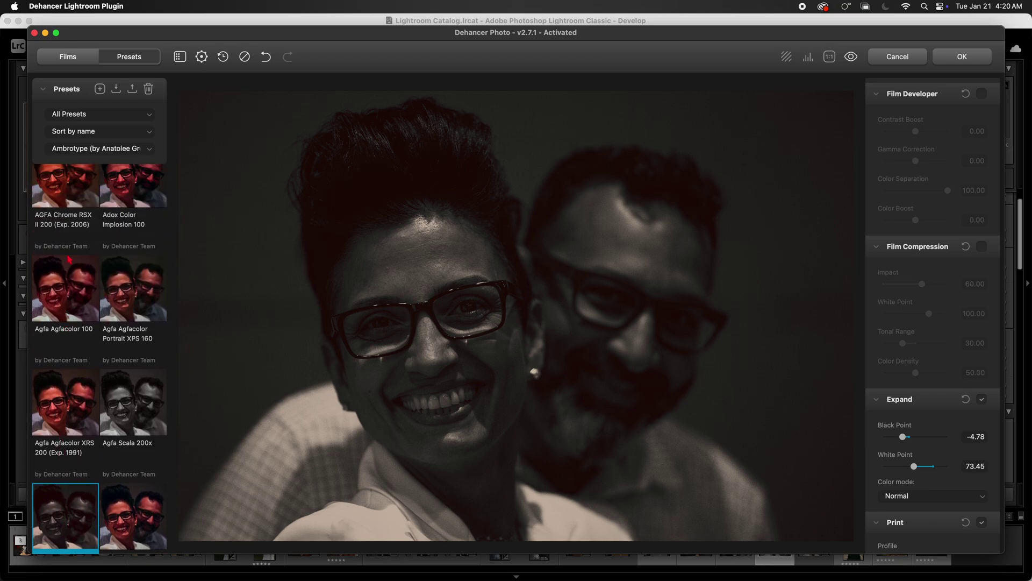
left_click(66, 243)
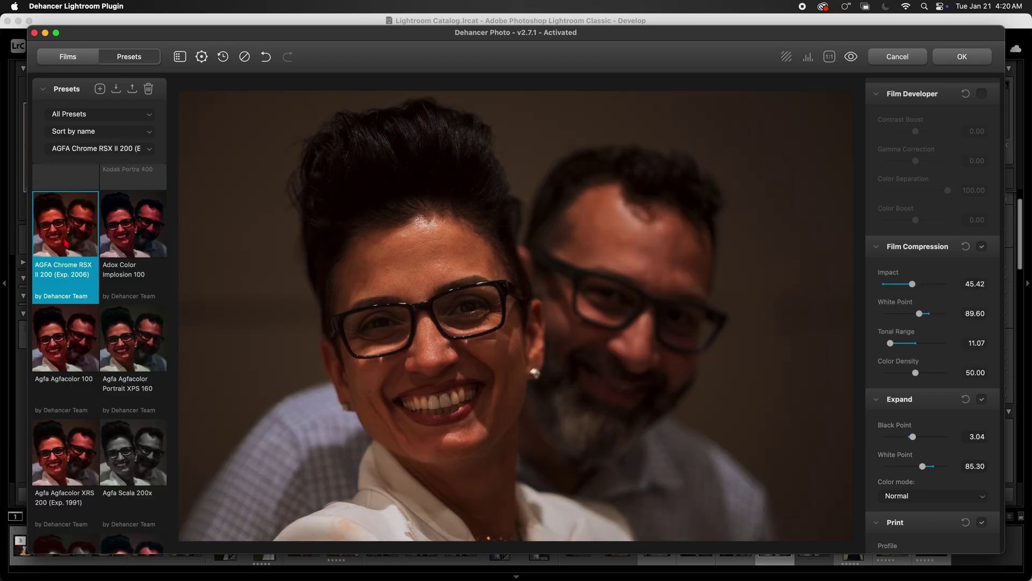
Browse the Fuji presets and try Fujifilm FP-100c on the couple's portrait.
scroll(86, 417, "down", 7)
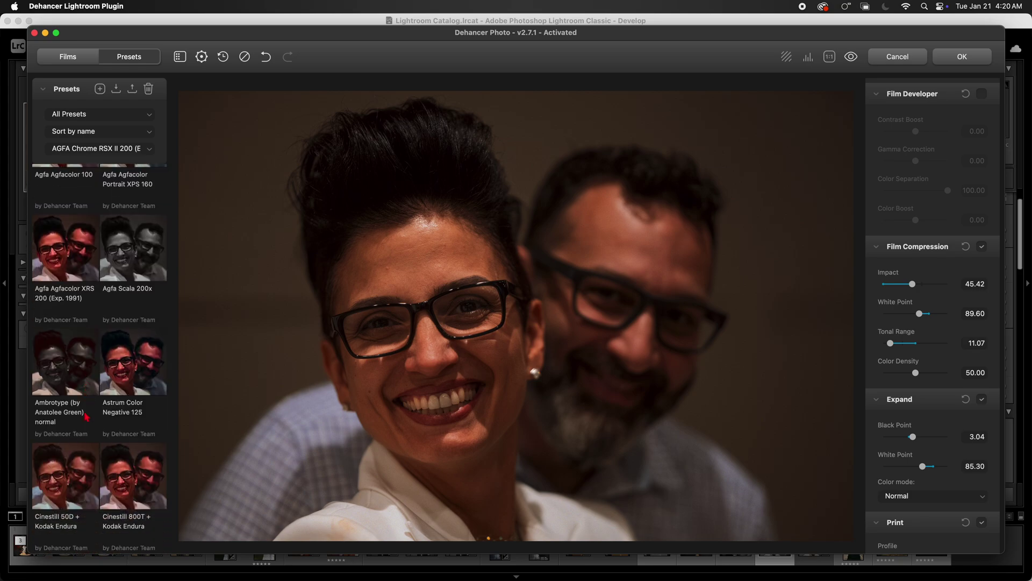
scroll(86, 417, "down", 15)
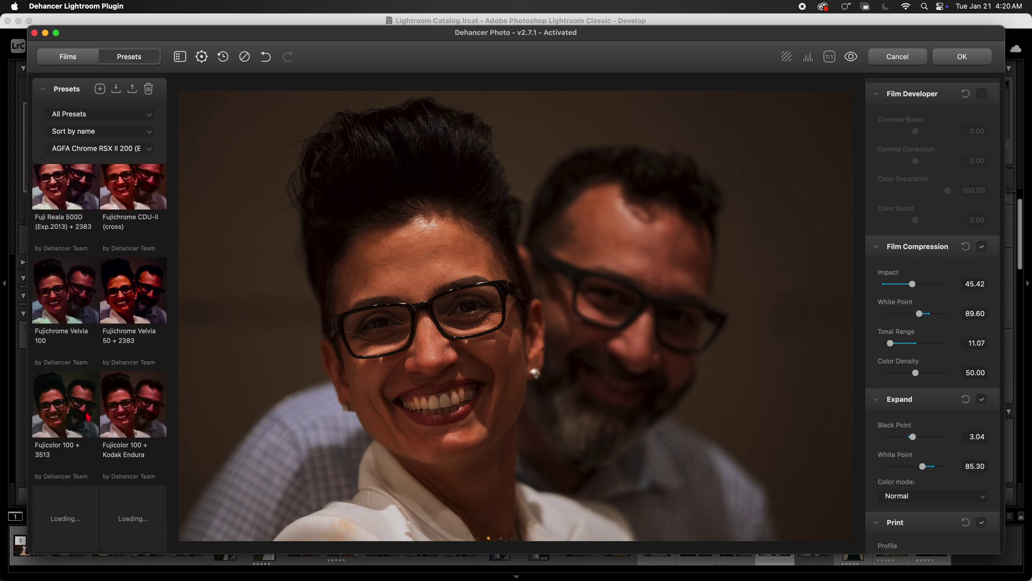
scroll(102, 418, "down", 5)
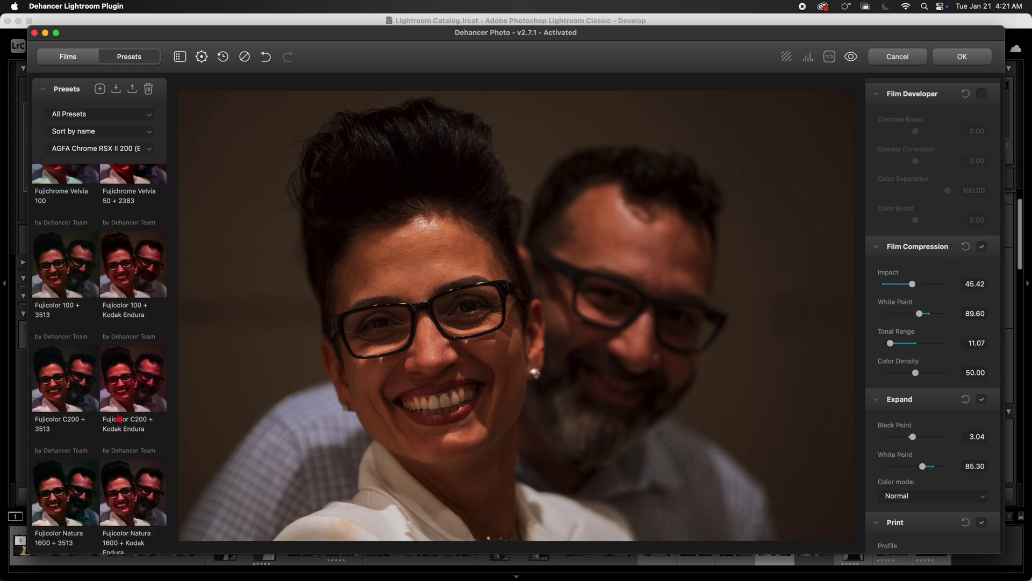
scroll(119, 419, "down", 9)
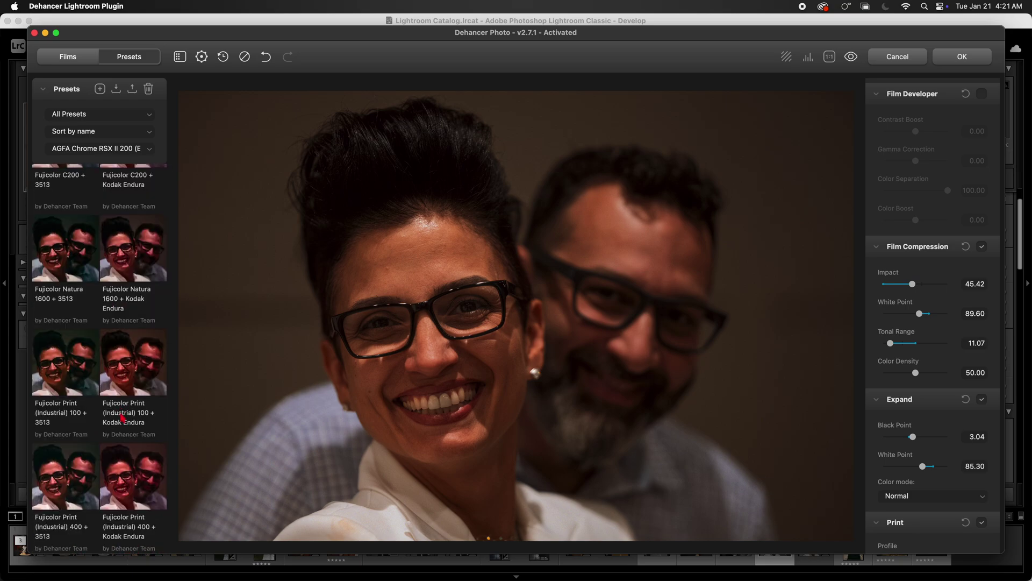
scroll(121, 417, "down", 5)
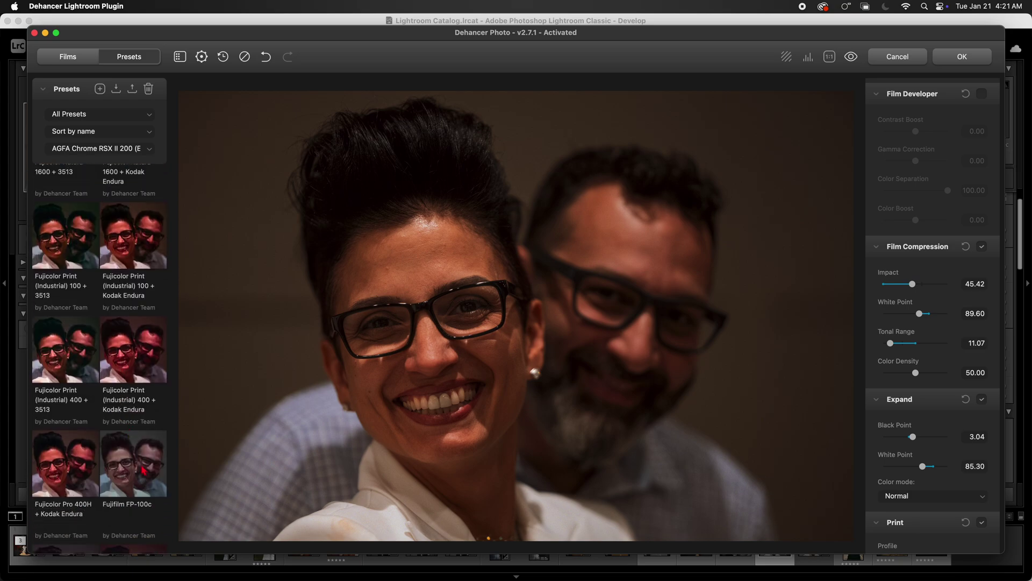
left_click(143, 471)
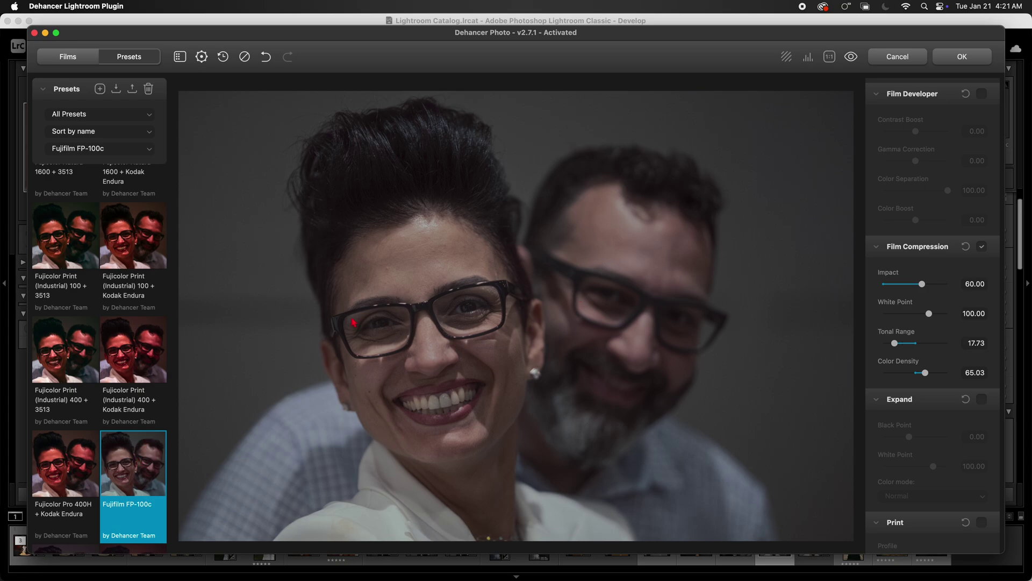
Try the Ilford XP2 Super 400, Ilford HP5 Plus 400 Push +2 and Fujifilm Neopan Acros 100 presets and apply Ilford HP5 Plus 400.
scroll(78, 461, "down", 15)
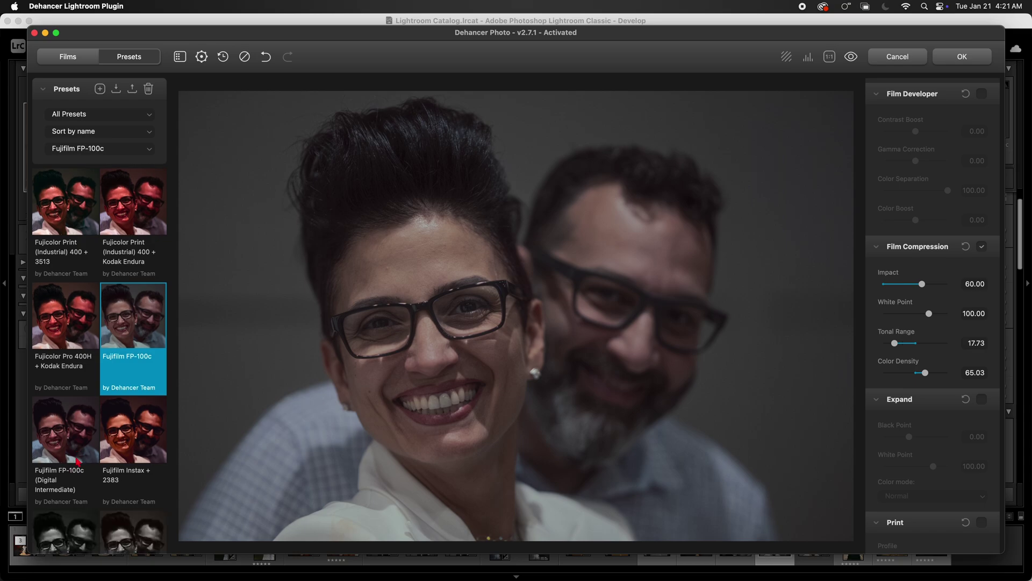
scroll(78, 461, "down", 5)
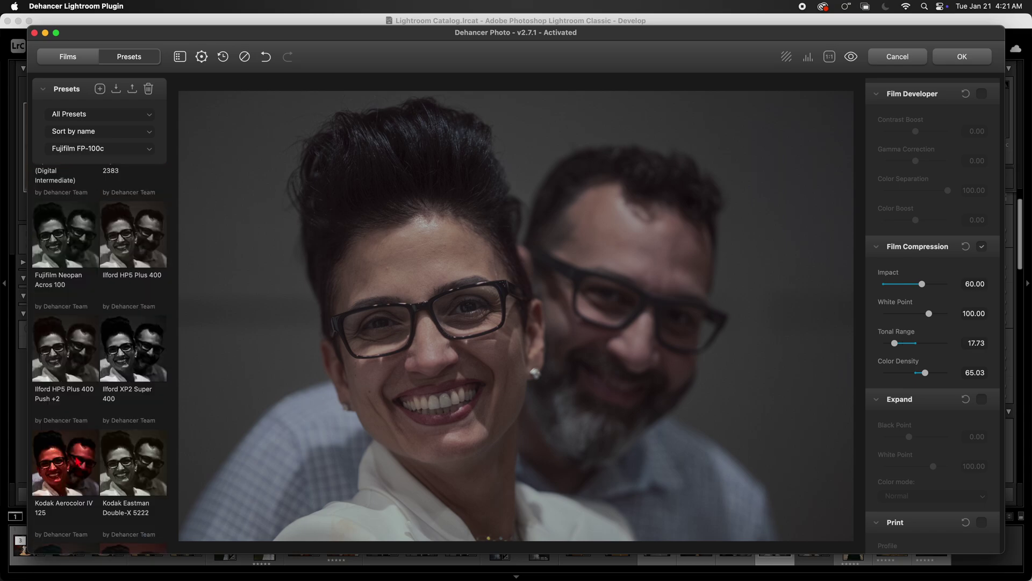
left_click(141, 364)
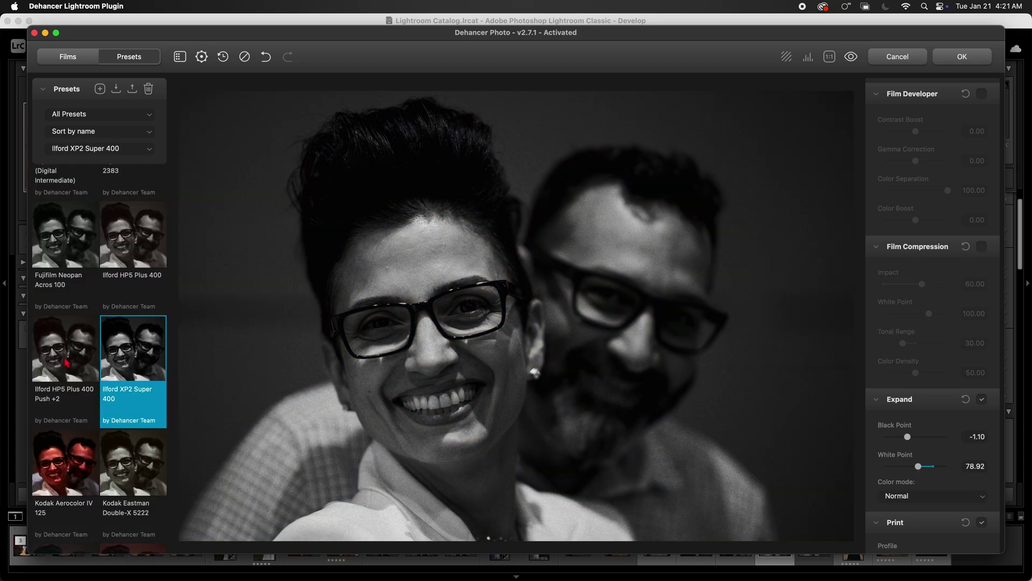
left_click(67, 362)
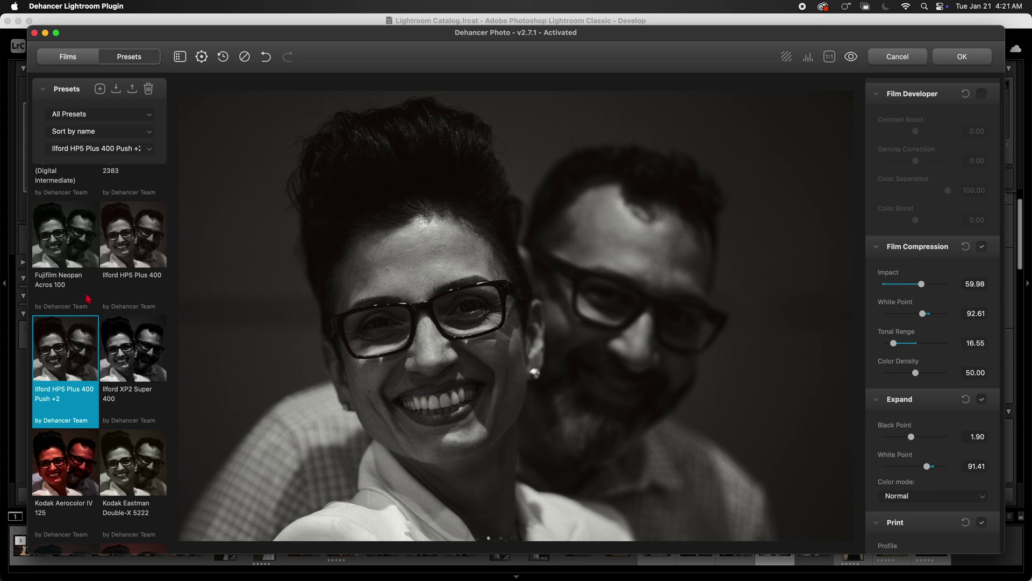
left_click(49, 237)
left_click(123, 245)
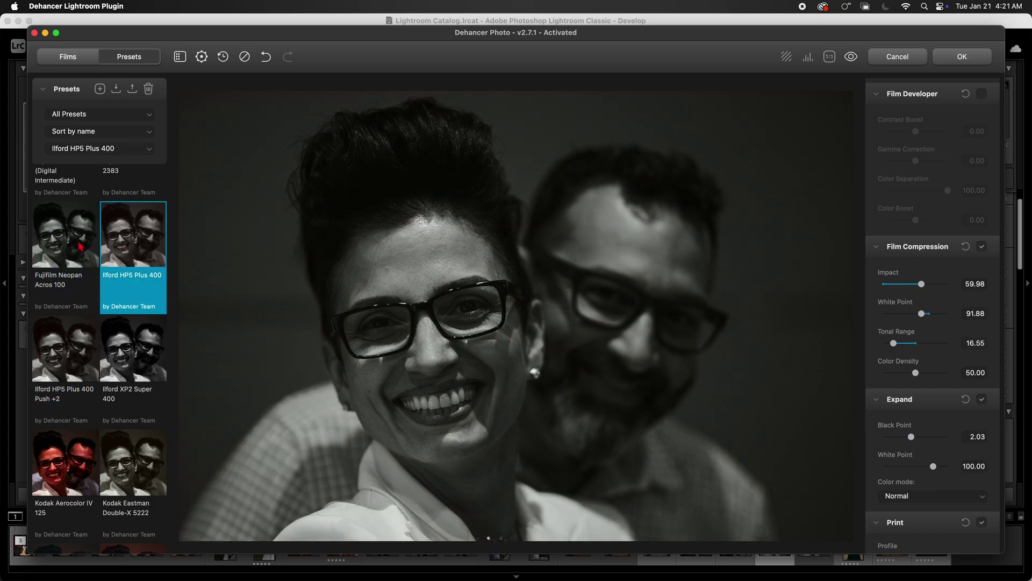
Try the Fujifilm Neopan Acros 100, Kodak Aerocolor IV 125, Ektar 25 + Kodak Endura paper, Gold 200 and Eastman Double-X 5222 presets on the couple's portrait.
left_click(79, 246)
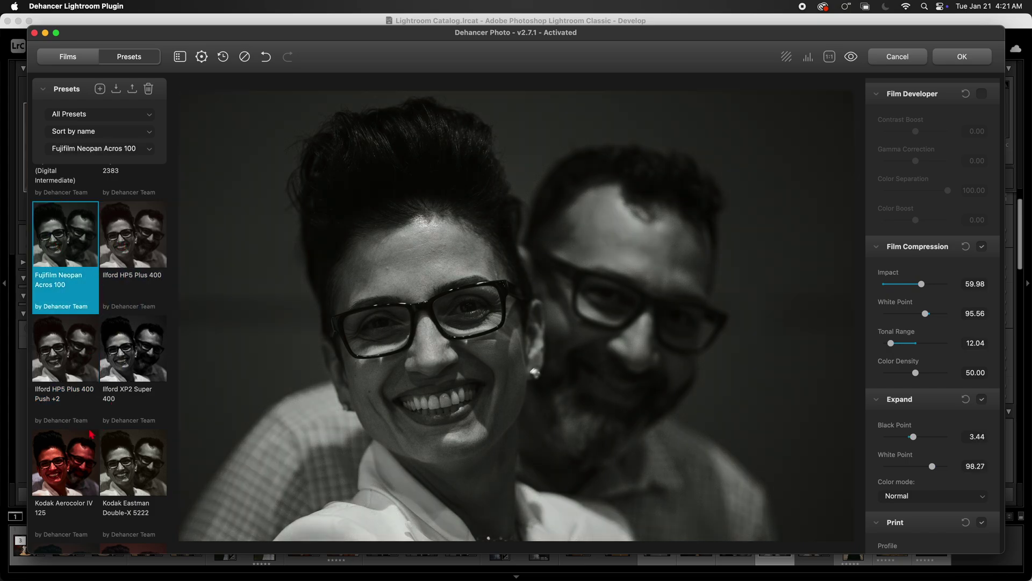
scroll(107, 438, "down", 3)
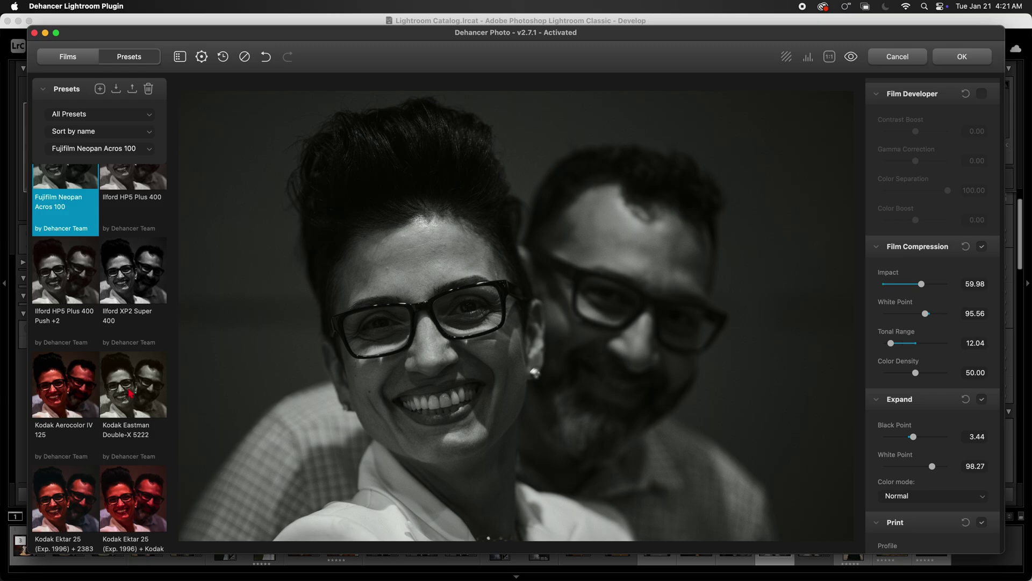
left_click(61, 395)
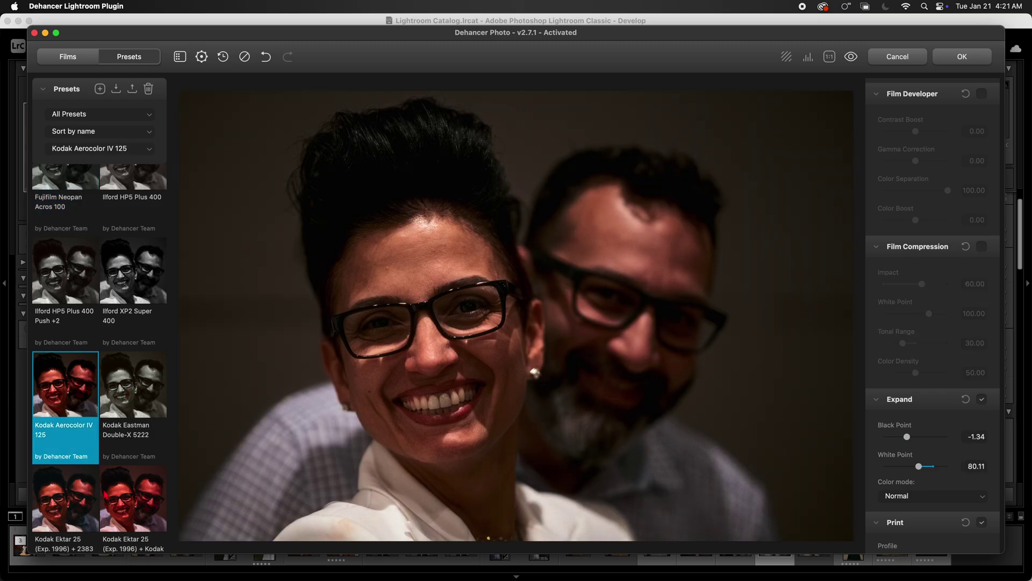
left_click(123, 497)
scroll(123, 497, "down", 4)
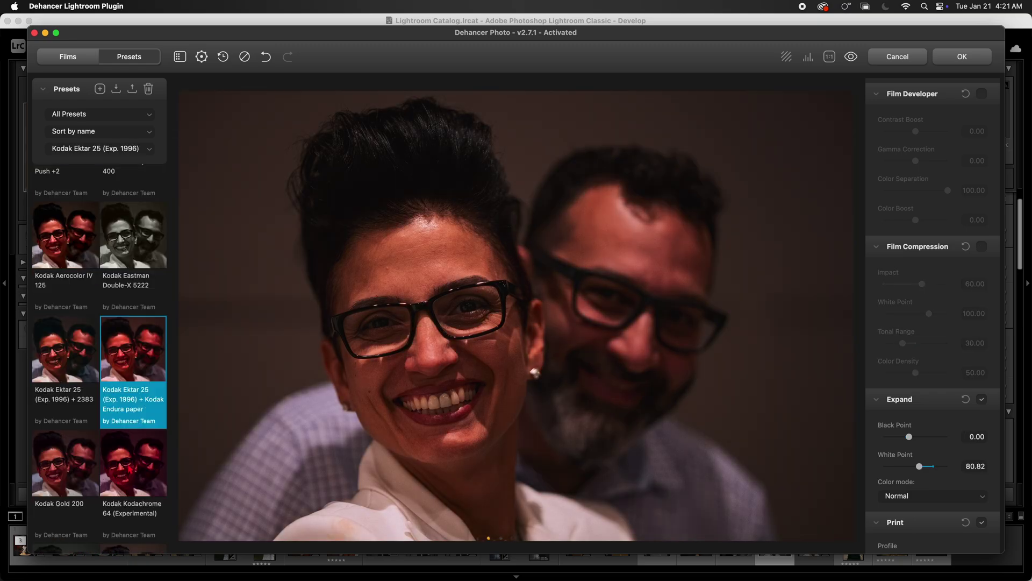
left_click(77, 484)
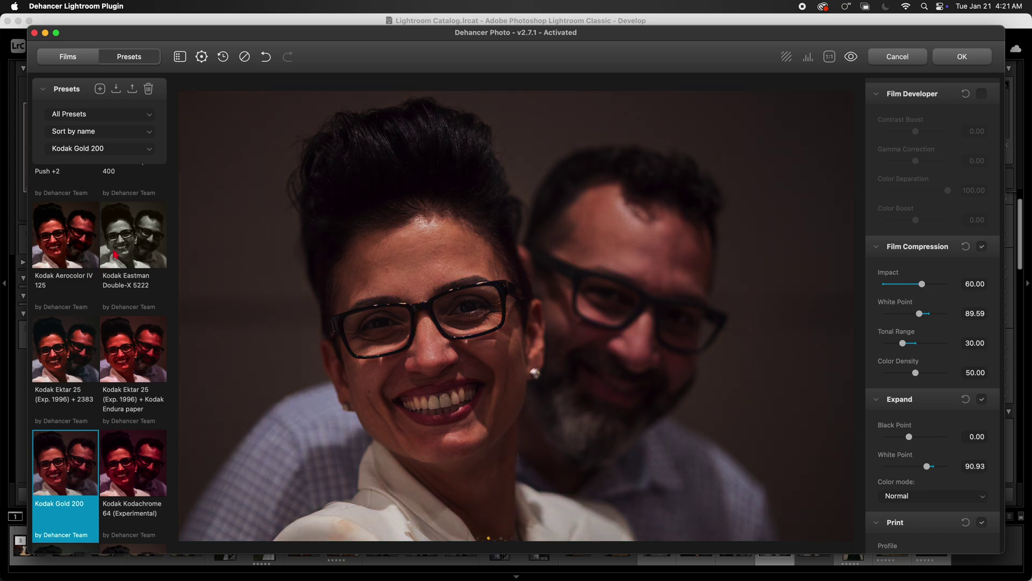
left_click(136, 254)
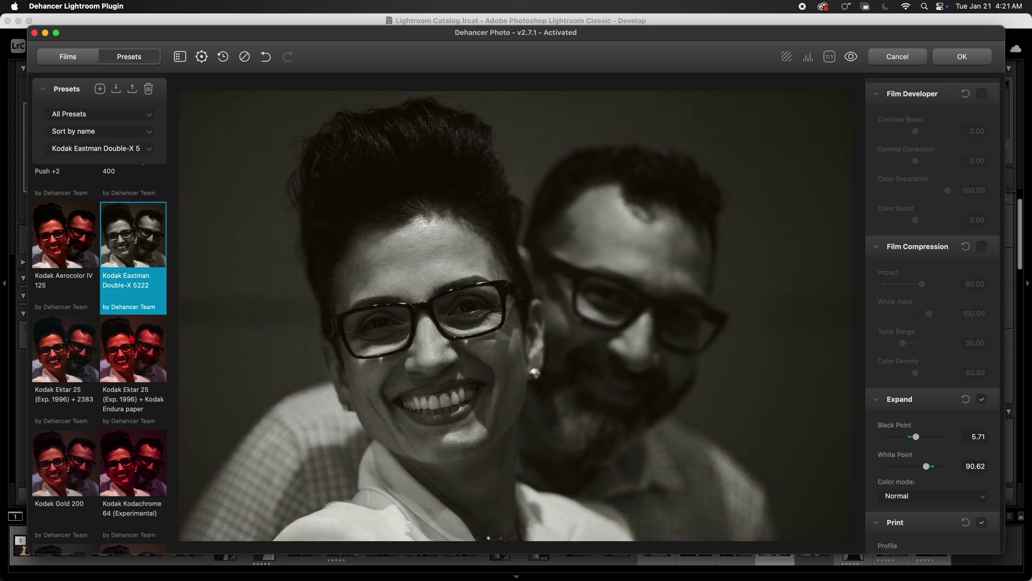
Apply the Kodak Portra 400 + Endura preset to the couple's portrait and save the result back to Lightroom Classic.
scroll(118, 439, "down", 6)
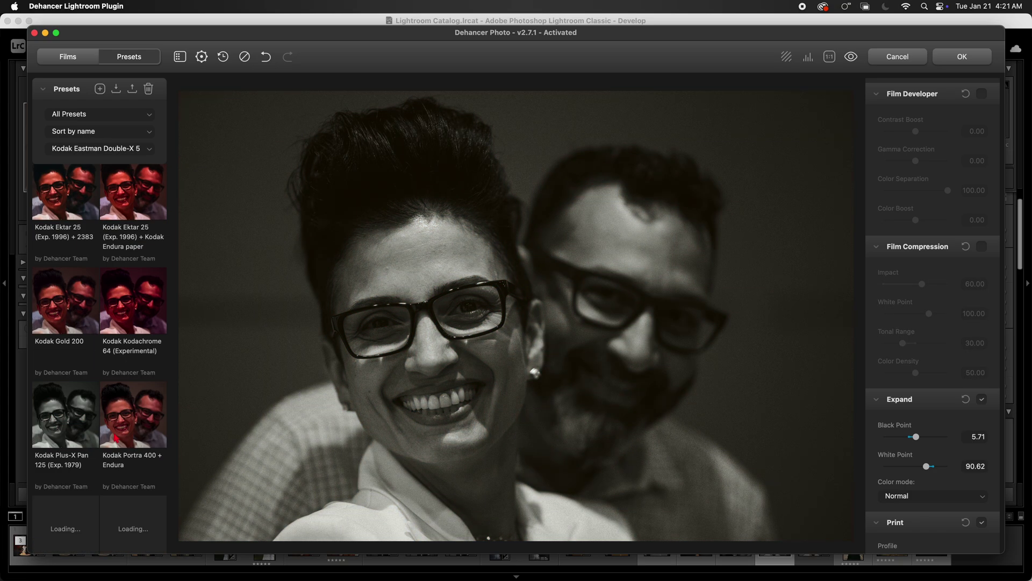
left_click(125, 405)
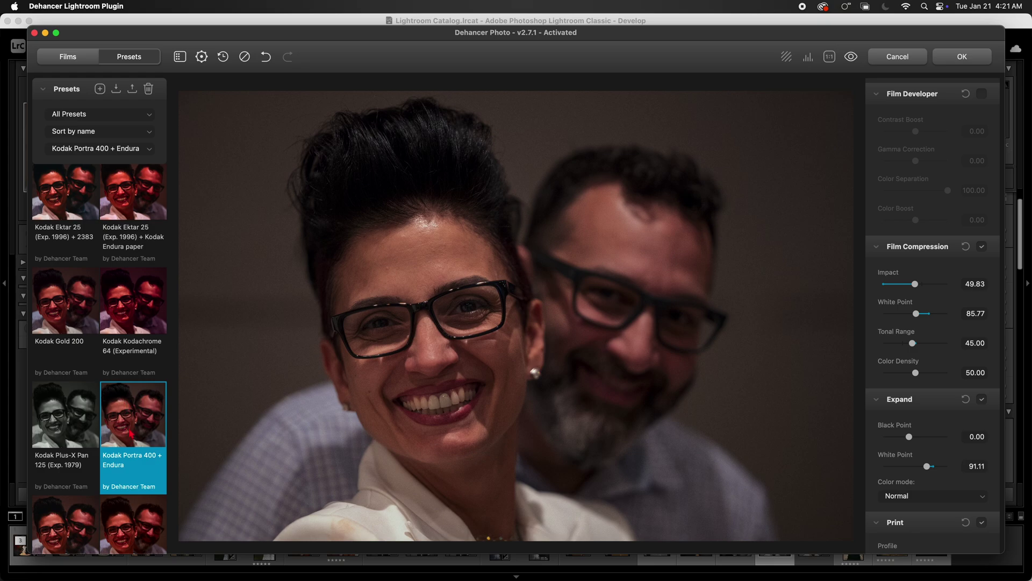
scroll(130, 432, "down", 3)
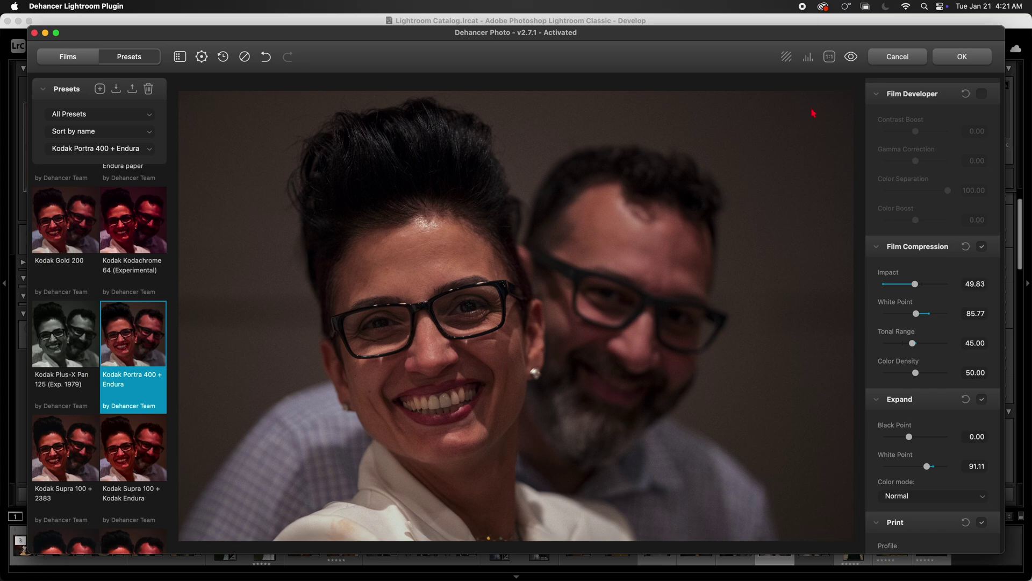
left_click(956, 57)
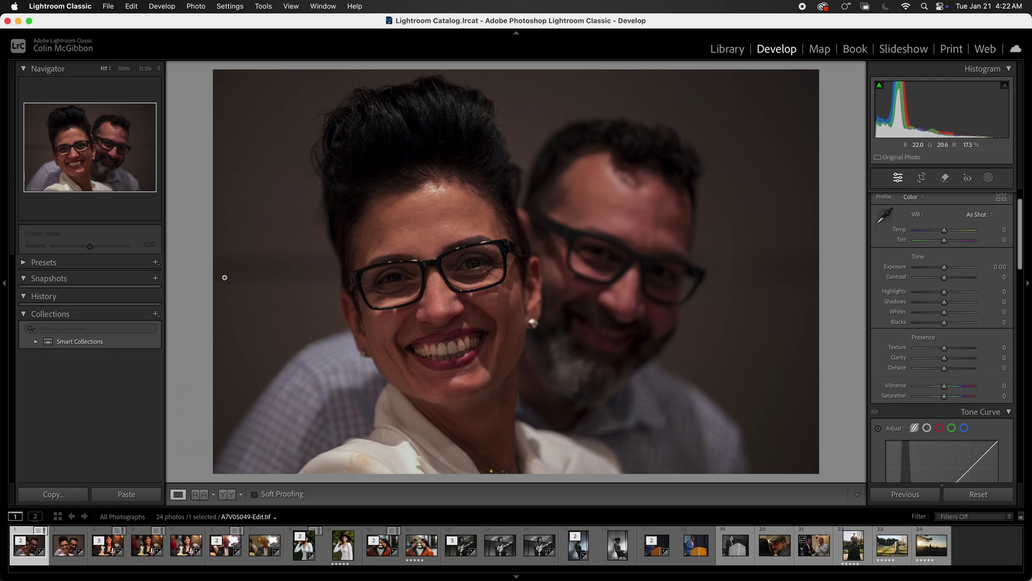
Set up a reference comparison with the film-processed couple's portrait as reference and the original raw photo as active.
left_click(200, 495)
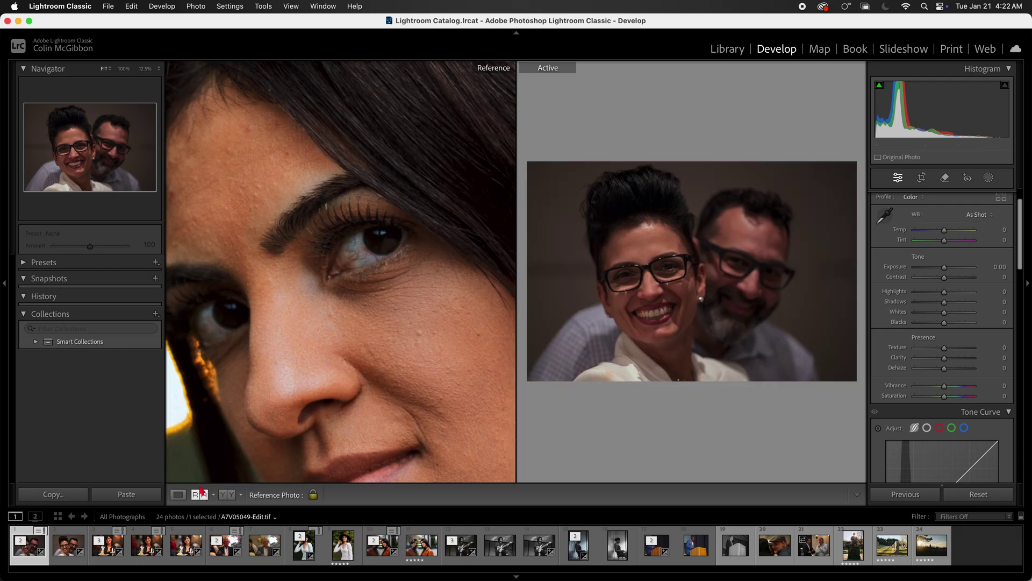
left_click(65, 553)
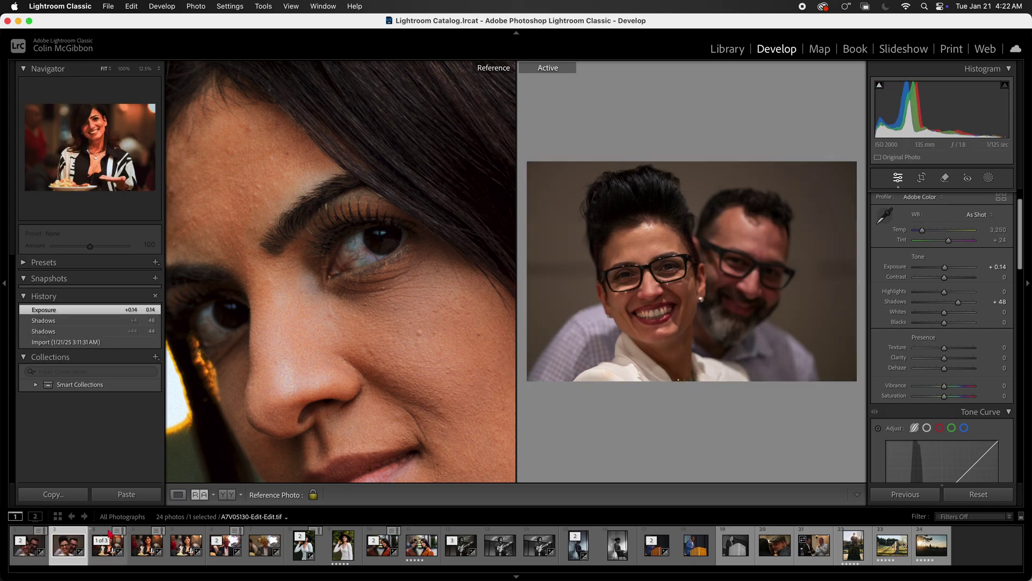
left_click_drag(30, 546, 318, 349)
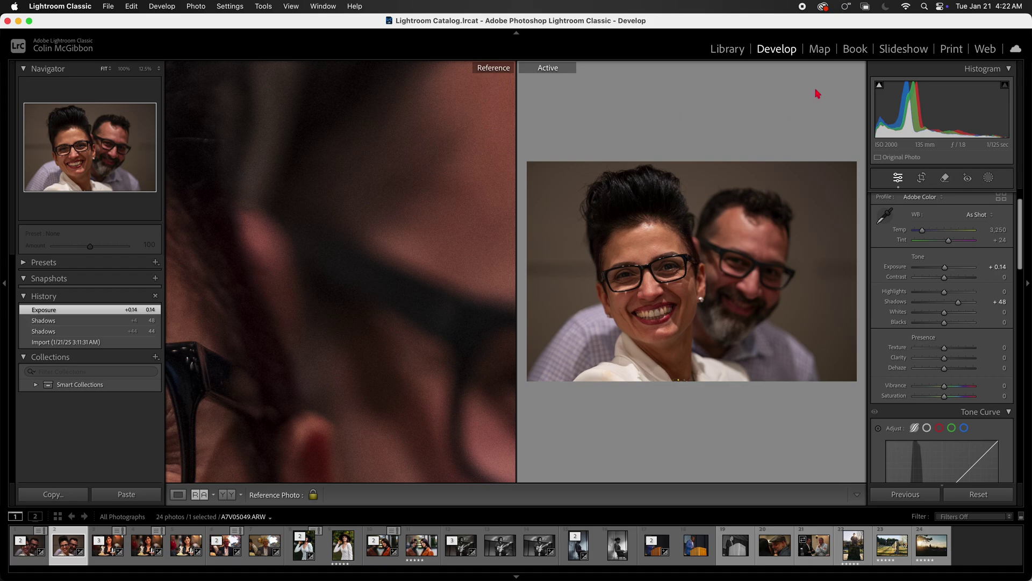
left_click(449, 249)
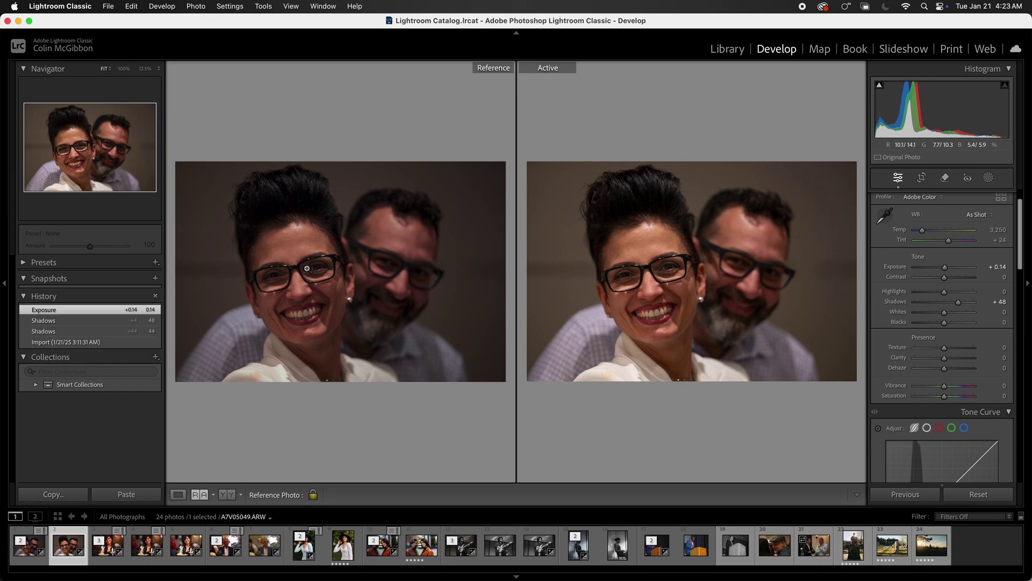
Compare the detail around the woman's eye in the processed and original portraits at 100%, returning both to full view.
left_click(308, 269)
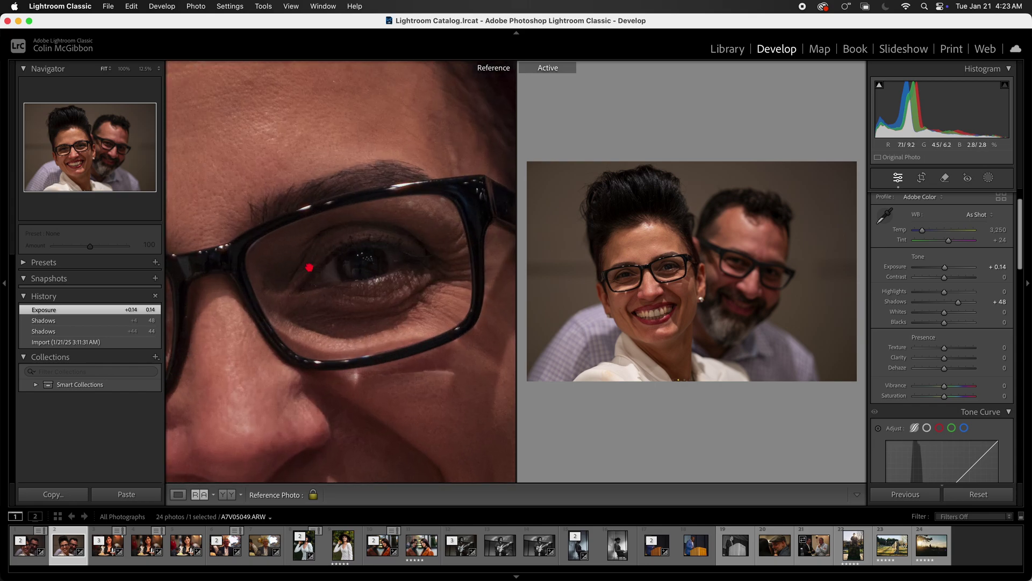
left_click(665, 264)
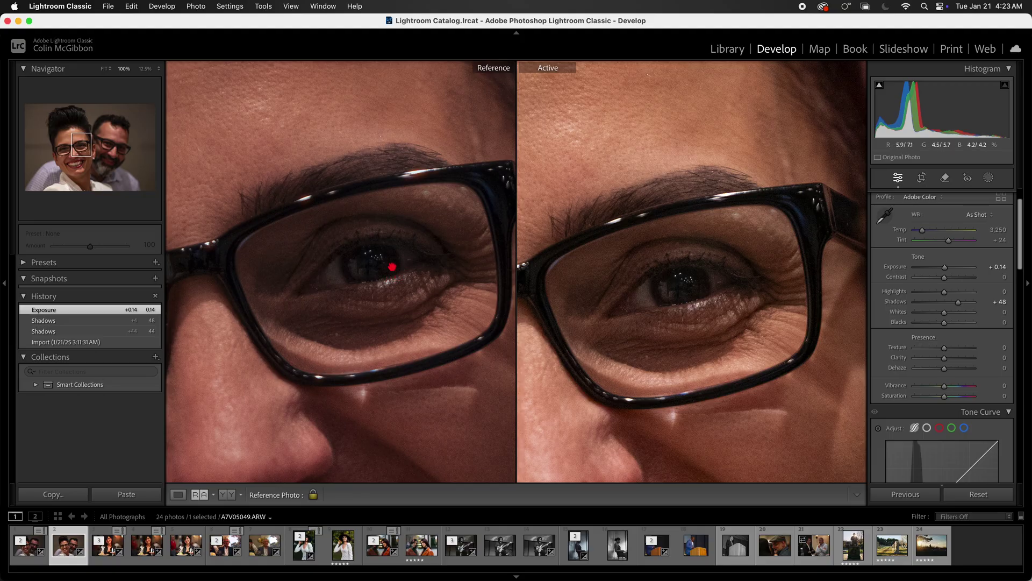
left_click(392, 266)
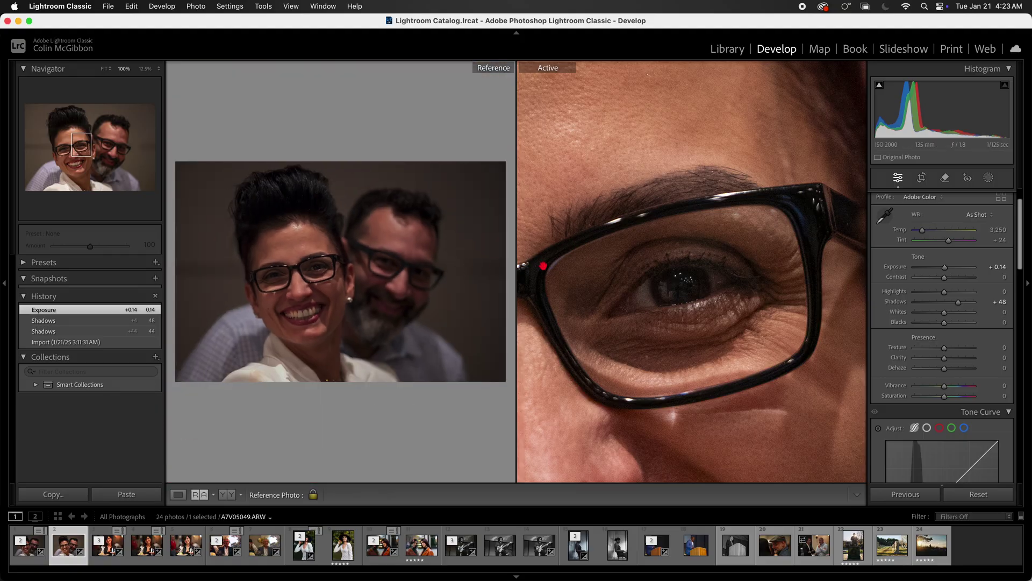
left_click(691, 289)
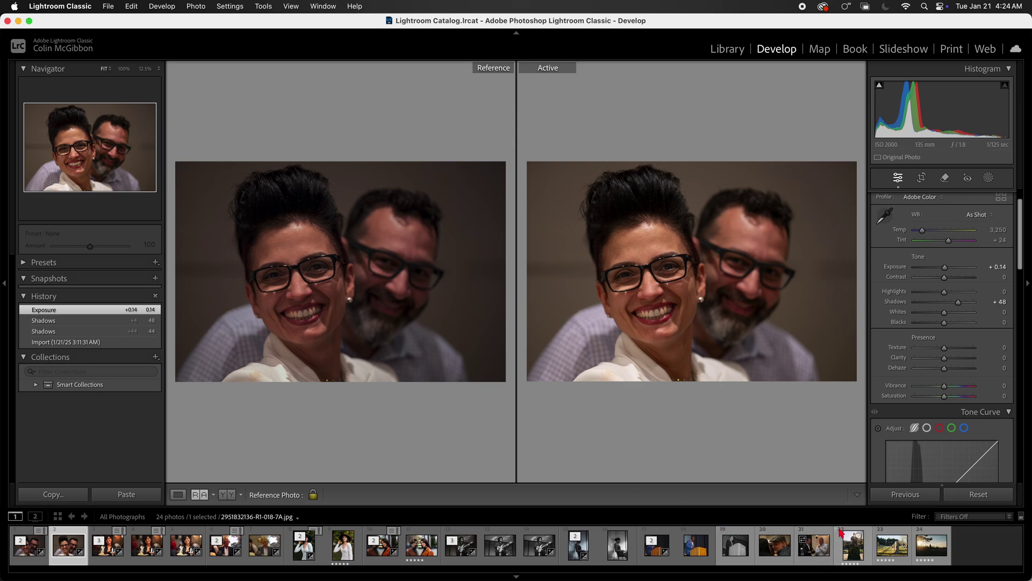
Open the photo of the two laughing men in the Dehancer Lightroom Plugin as a copy with Lightroom adjustments.
left_click(810, 555)
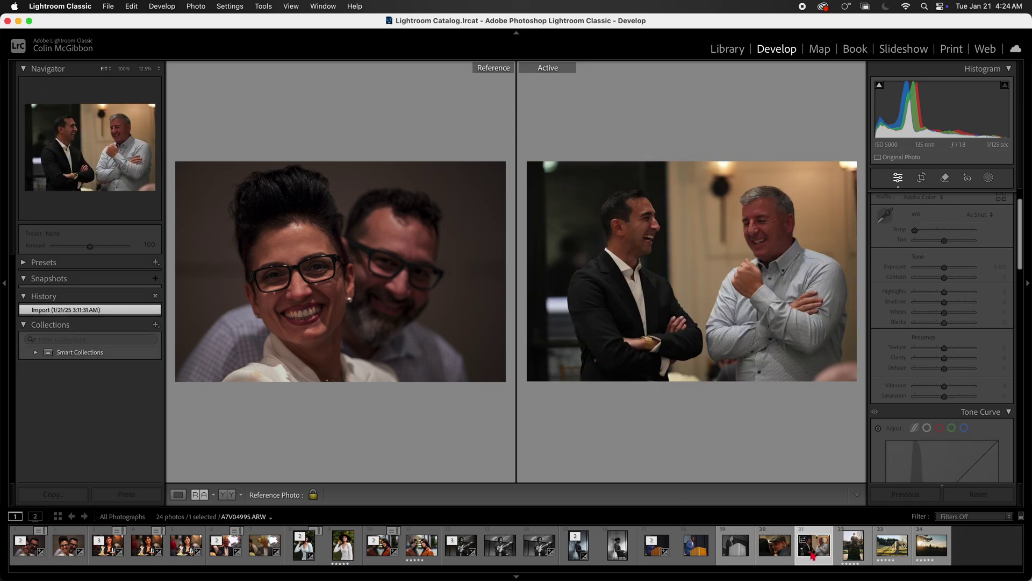
left_click(666, 298)
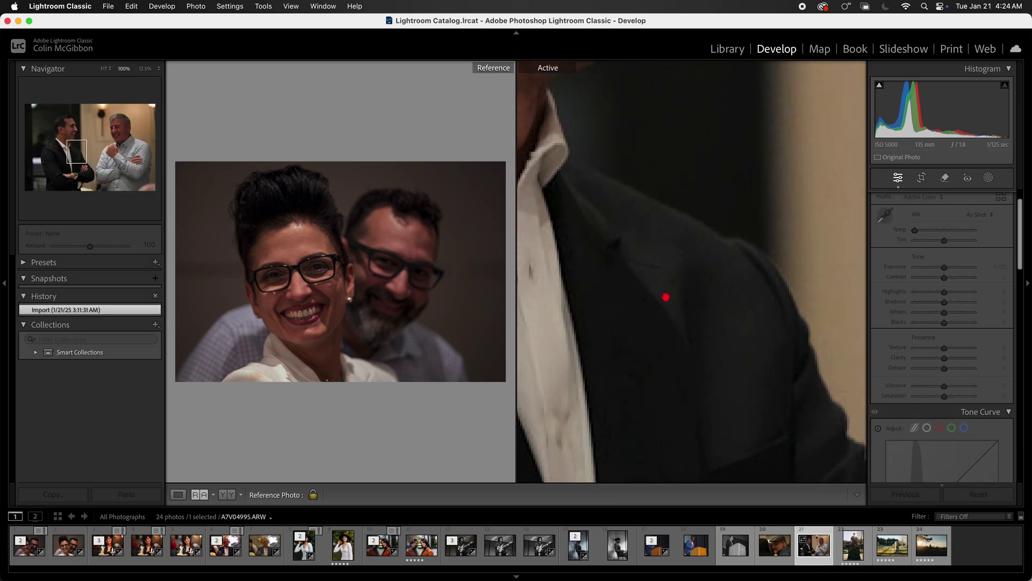
left_click(665, 298)
right_click(813, 550)
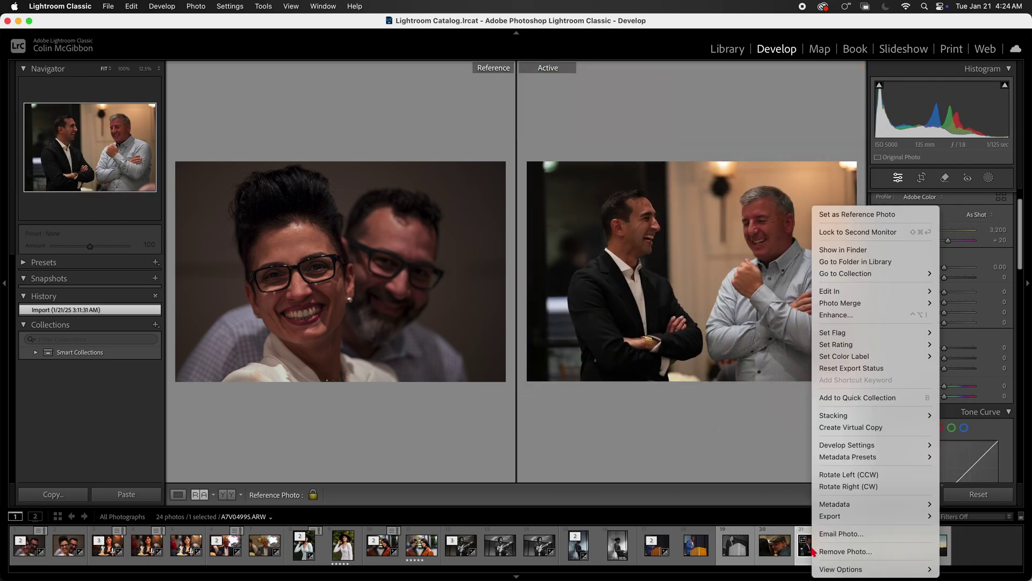
mouse_move(872, 293)
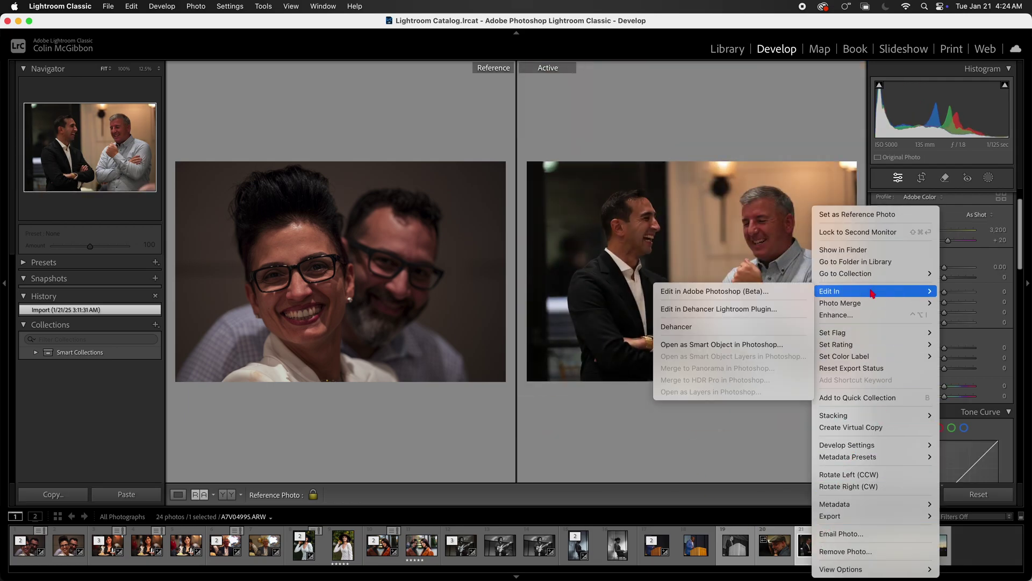
left_click(739, 309)
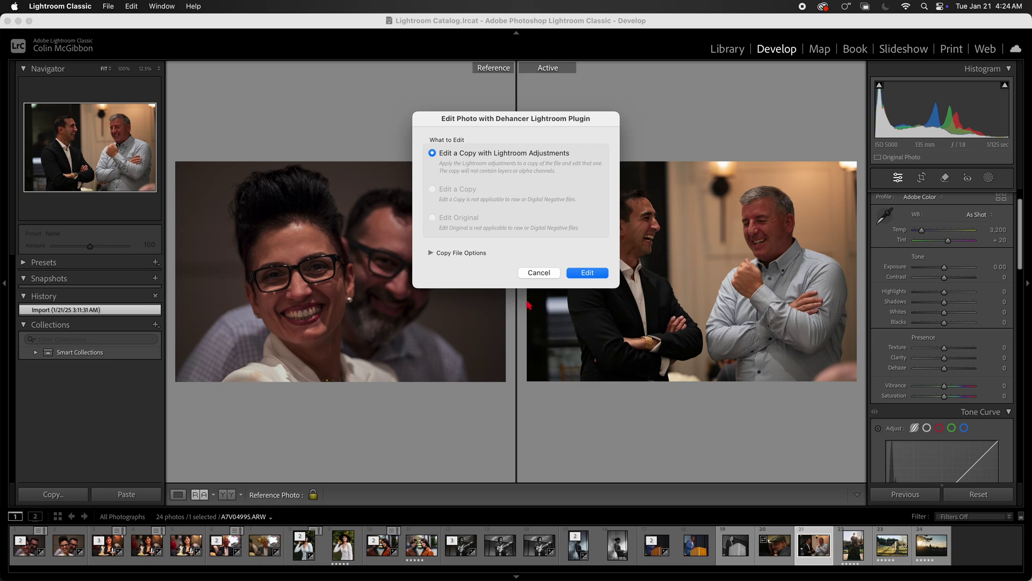
left_click(588, 275)
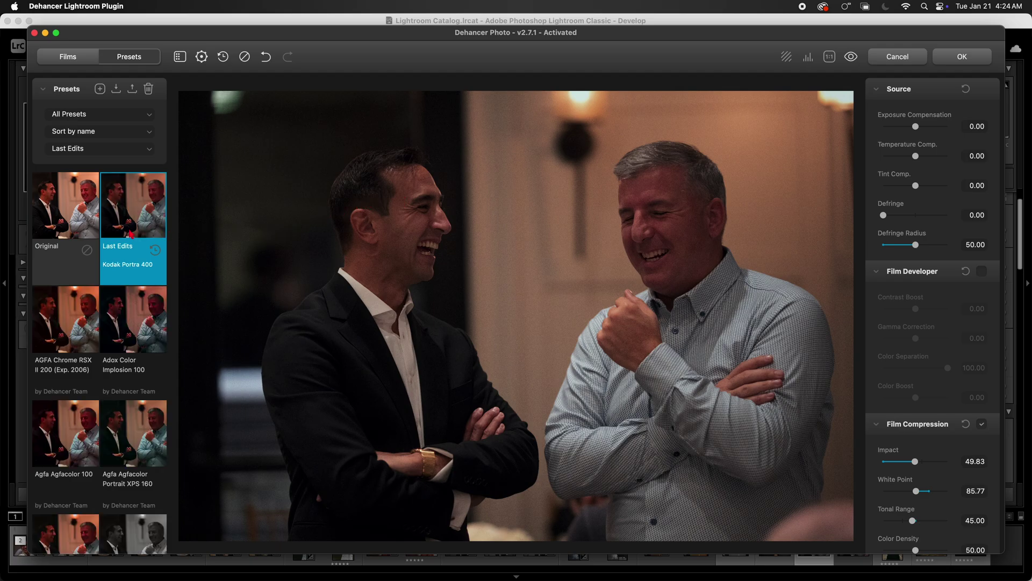
Compare the last-used Kodak Portra 400 look on the two men's photo with the unprocessed image.
left_click(851, 58)
left_click(852, 59)
left_click(851, 57)
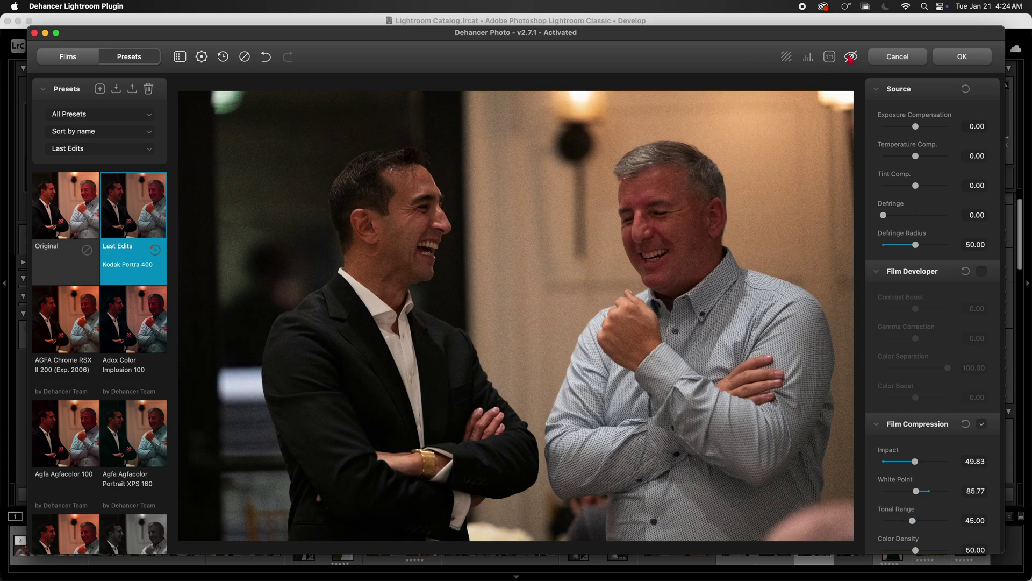
left_click(851, 57)
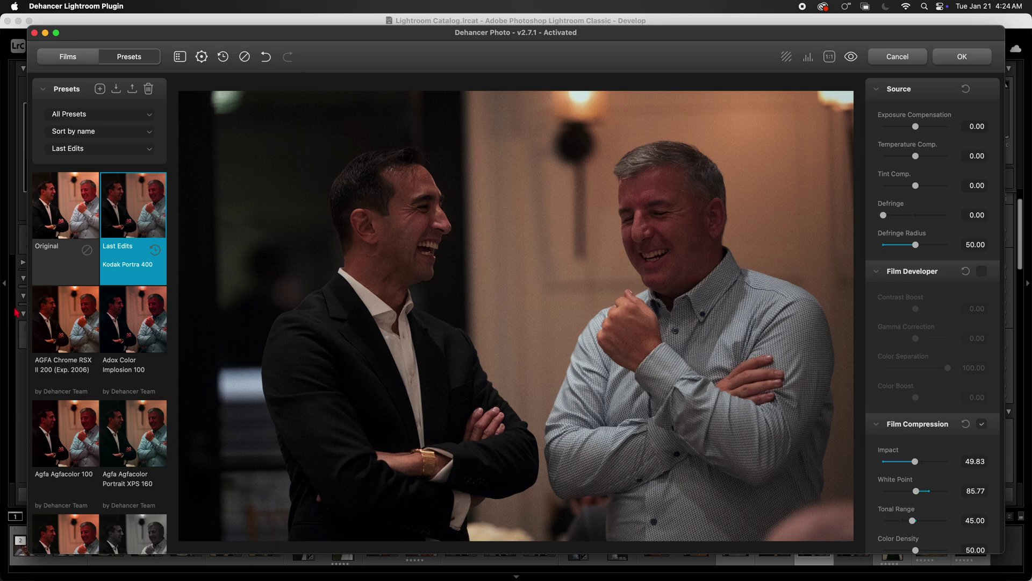
Try AGFA Chrome RSX II 200 (Exp. 2006) and Adox Color Implosion 100, then apply Agfa Agfacolor Portrait XPS 160 to the two men's photo.
left_click(64, 328)
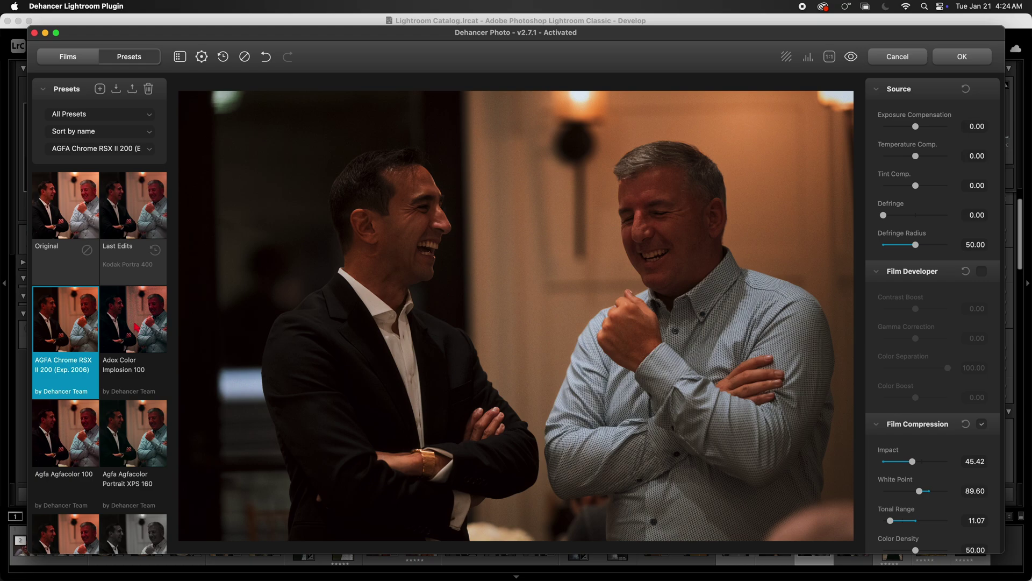
left_click(135, 326)
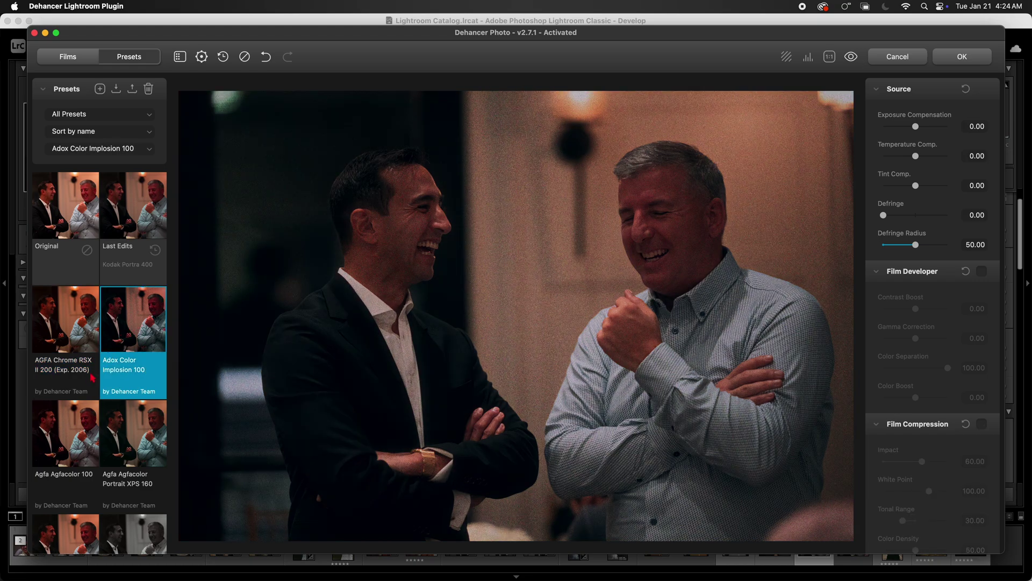
scroll(129, 368, "down", 3)
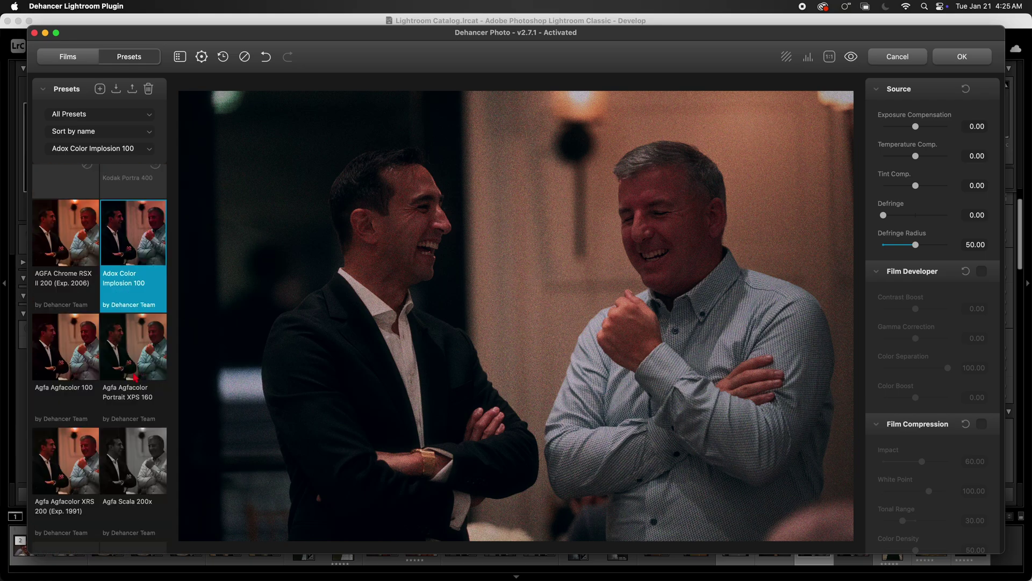
left_click(133, 356)
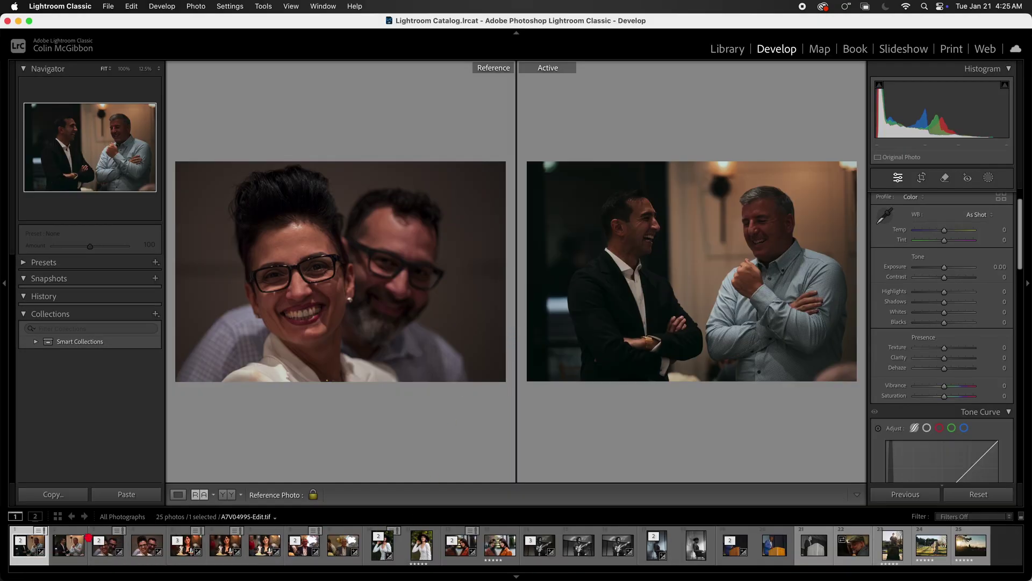
Set the two men's original photo as the reference beside their film-processed version as the active photo.
left_click_drag(73, 545, 344, 299)
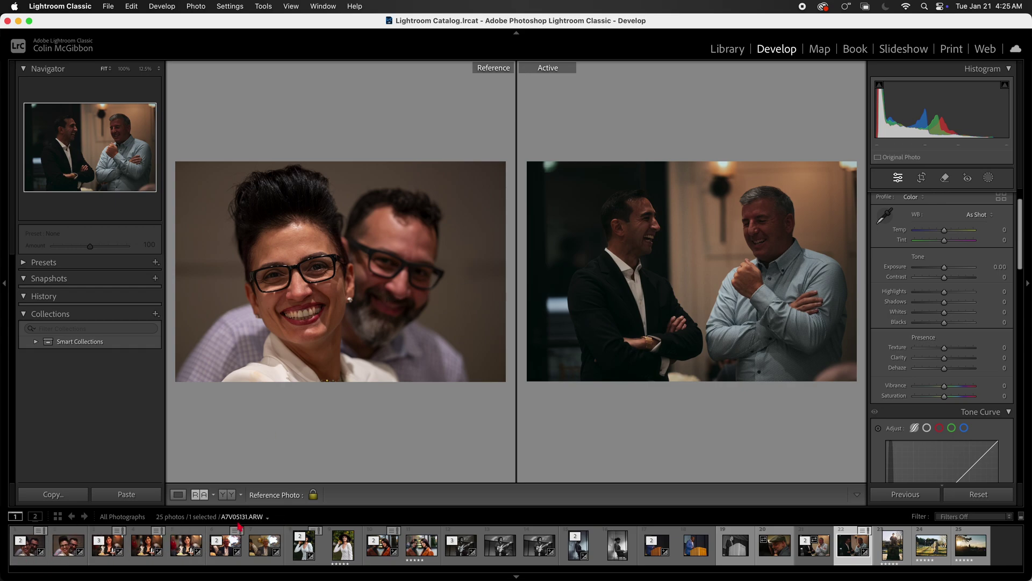
left_click_drag(814, 545, 409, 317)
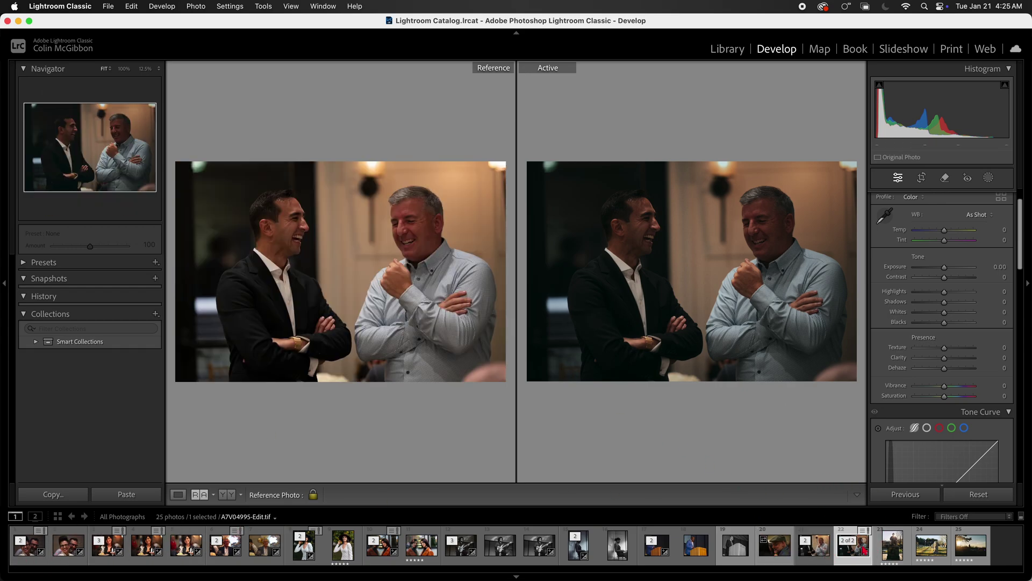
left_click_drag(855, 545, 686, 304)
Examine the details of the two men's processed photo up close against the original.
left_click(582, 361)
left_click(582, 361)
left_click(694, 266)
left_click_drag(713, 241, 671, 330)
left_click(680, 323)
Return to the single-photo view and look at the firefighters memorial and cemetery photos.
left_click(178, 495)
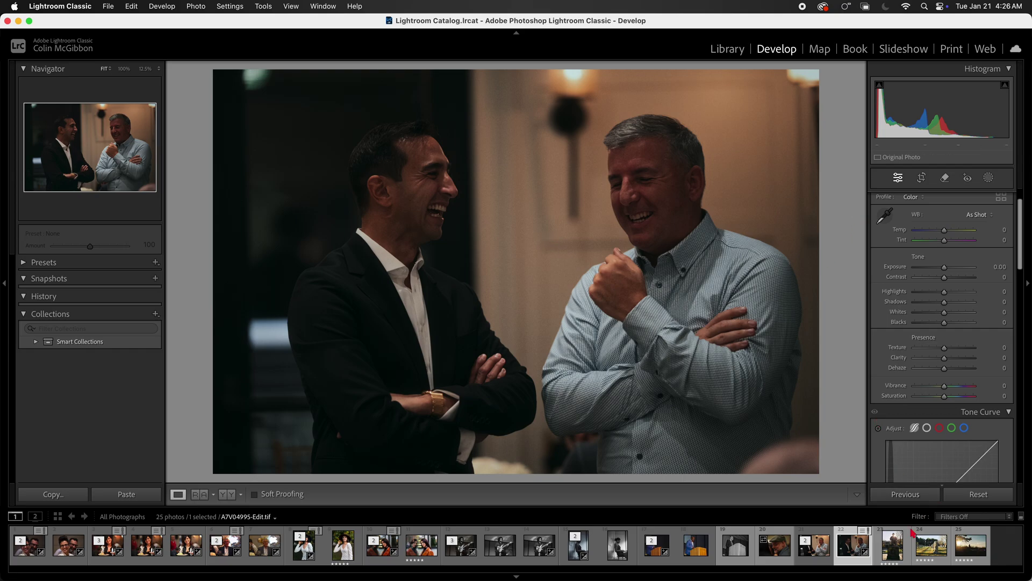
left_click(892, 551)
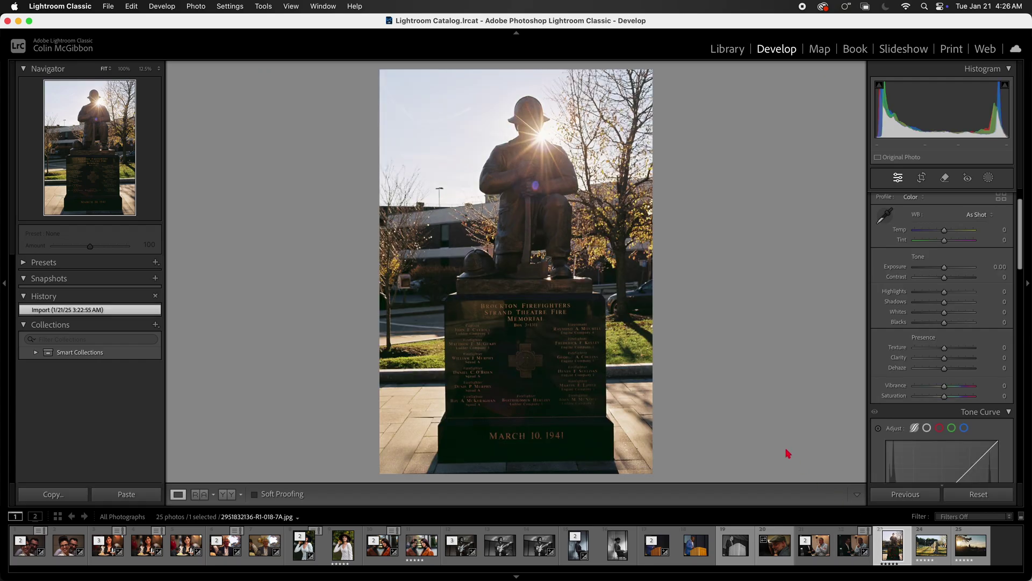
left_click(931, 554)
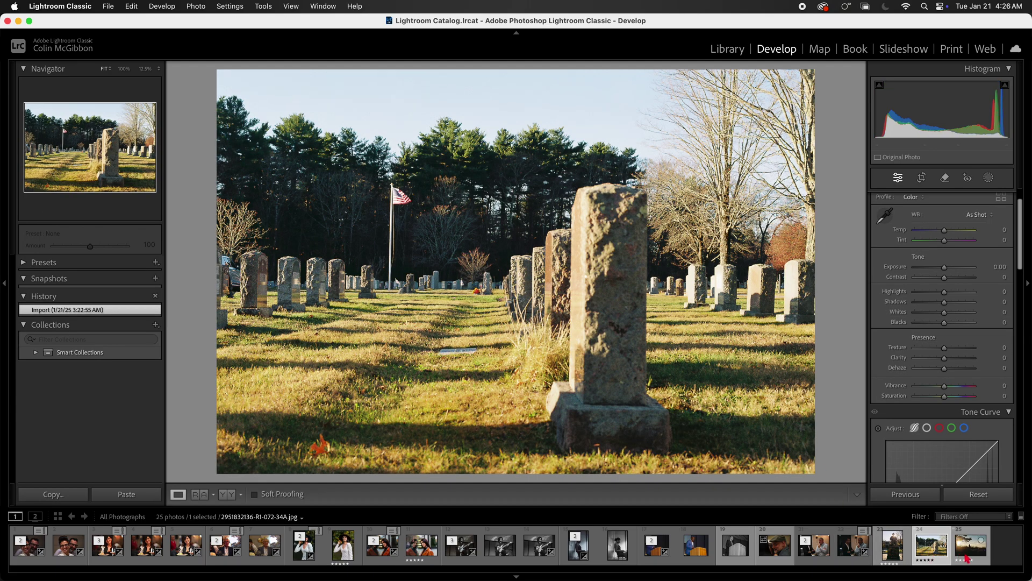
Look through the sunset silhouette, cemetery and firefighters memorial photos in the single-photo view, finishing on the memorial photo.
key("Right")
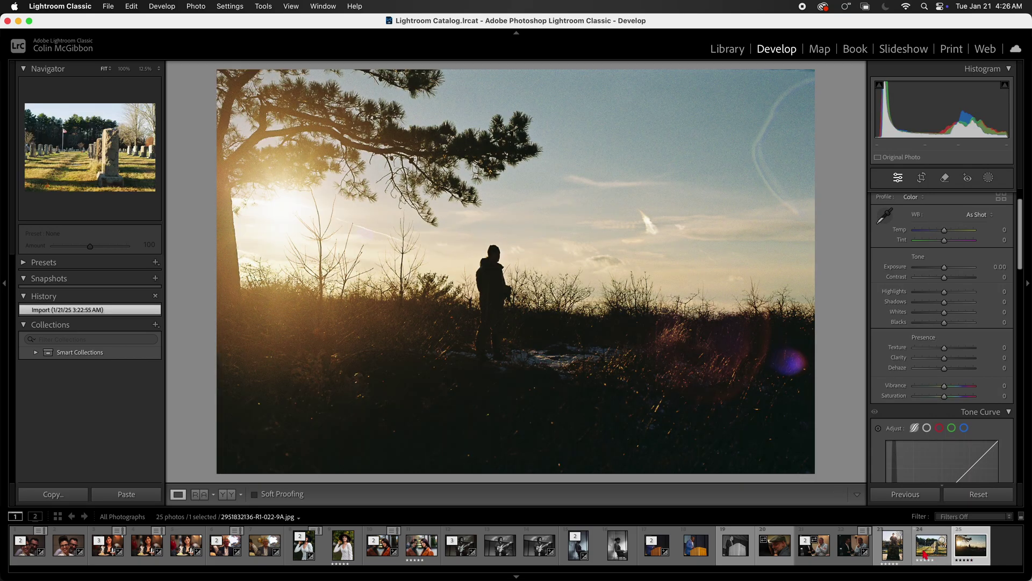
left_click(924, 554)
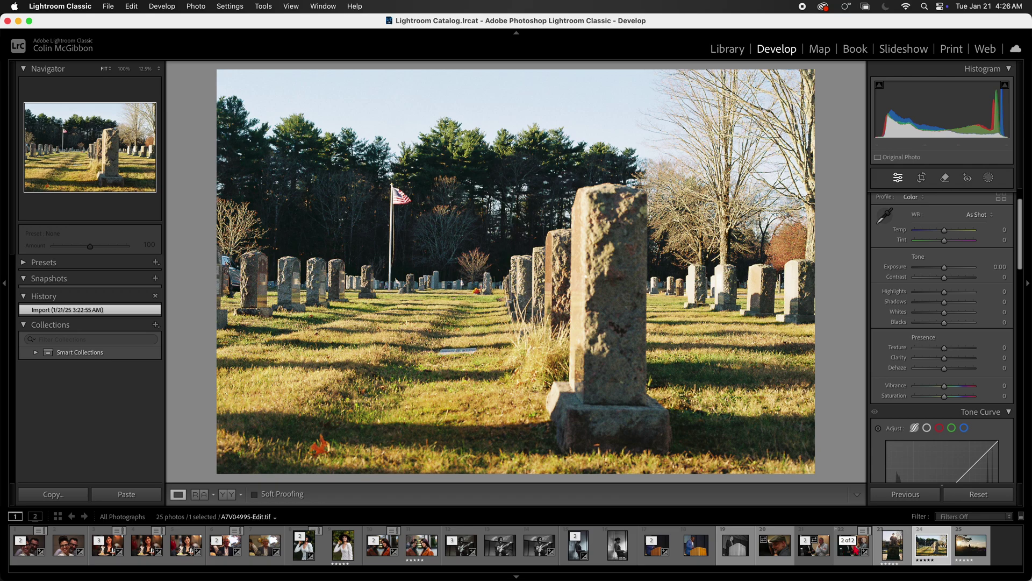
left_click(893, 551)
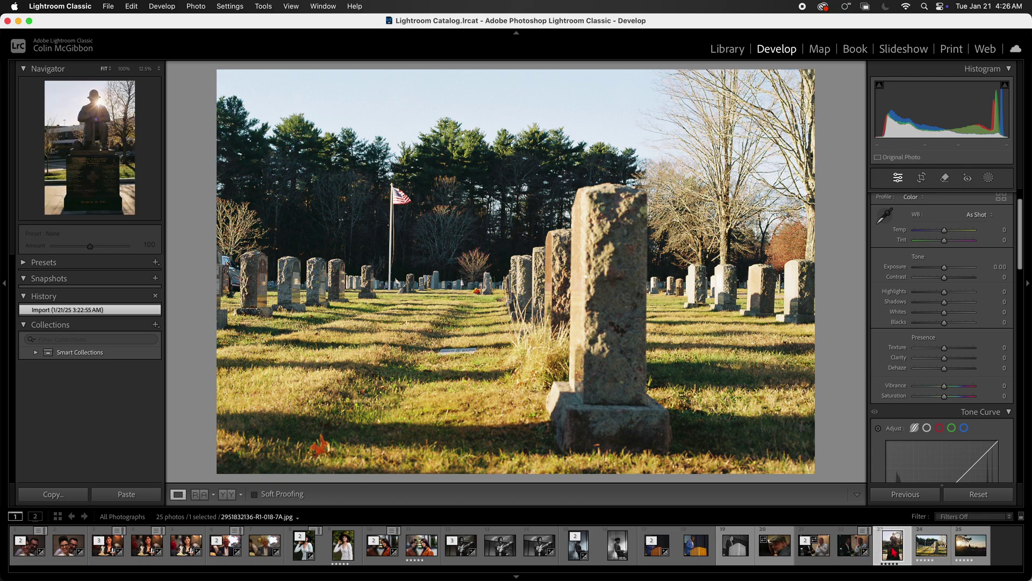
left_click(934, 554)
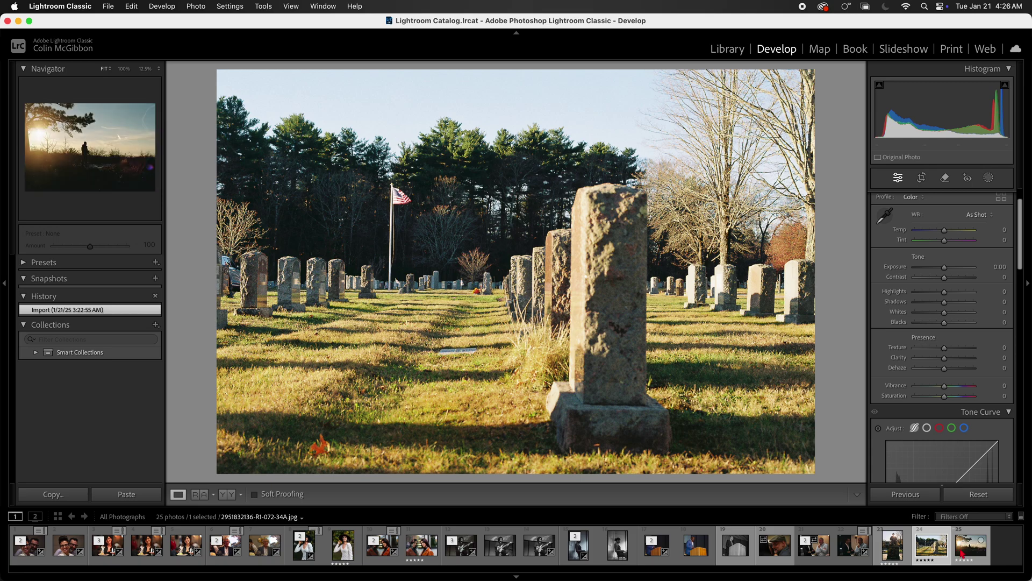
left_click(962, 553)
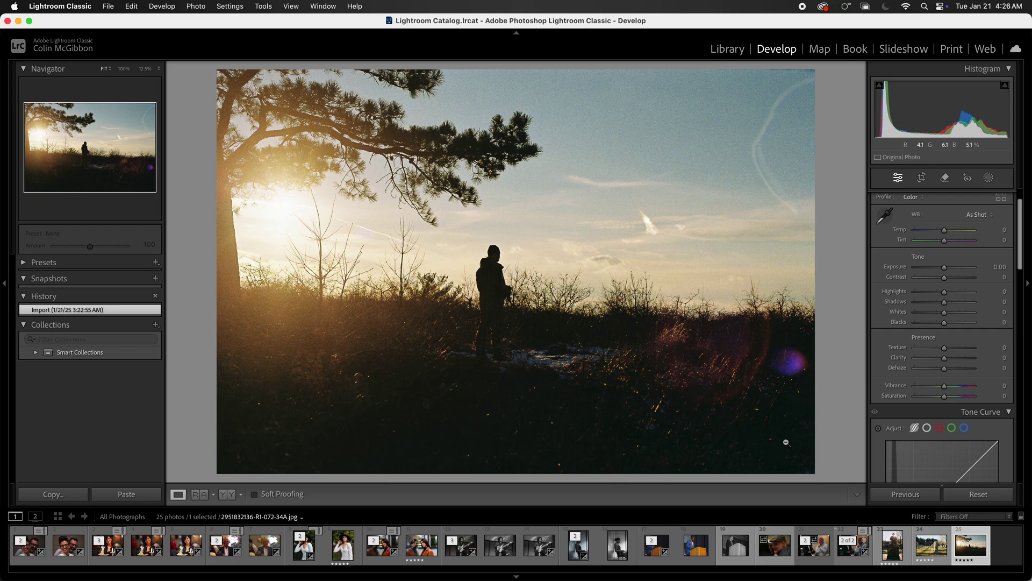
left_click(896, 551)
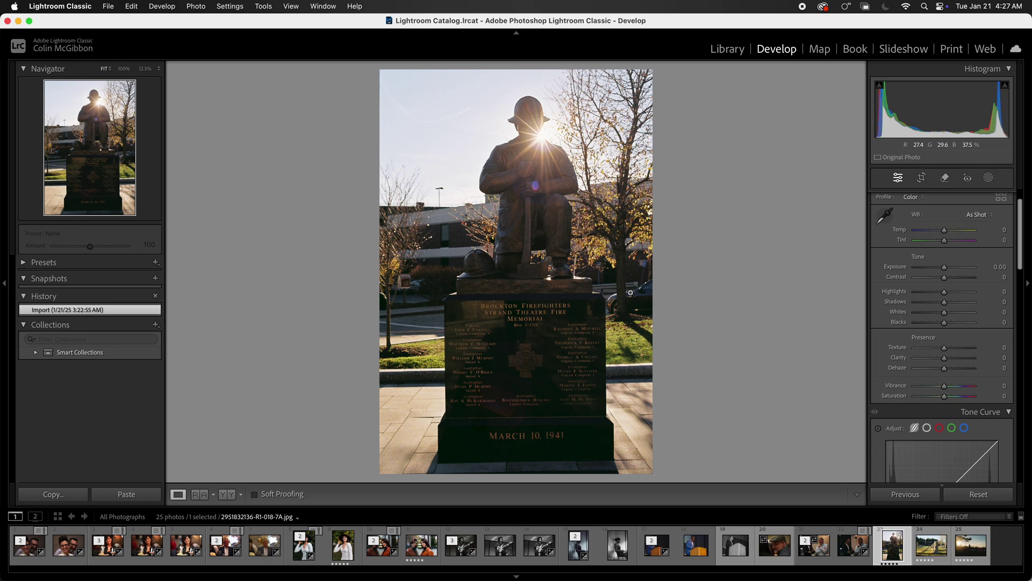
key("super+shift+5")
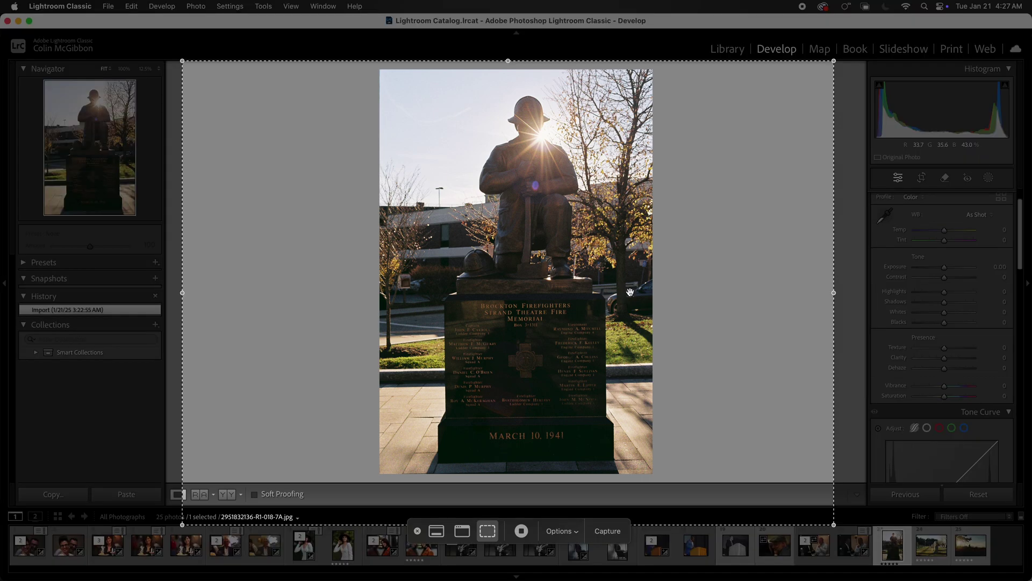